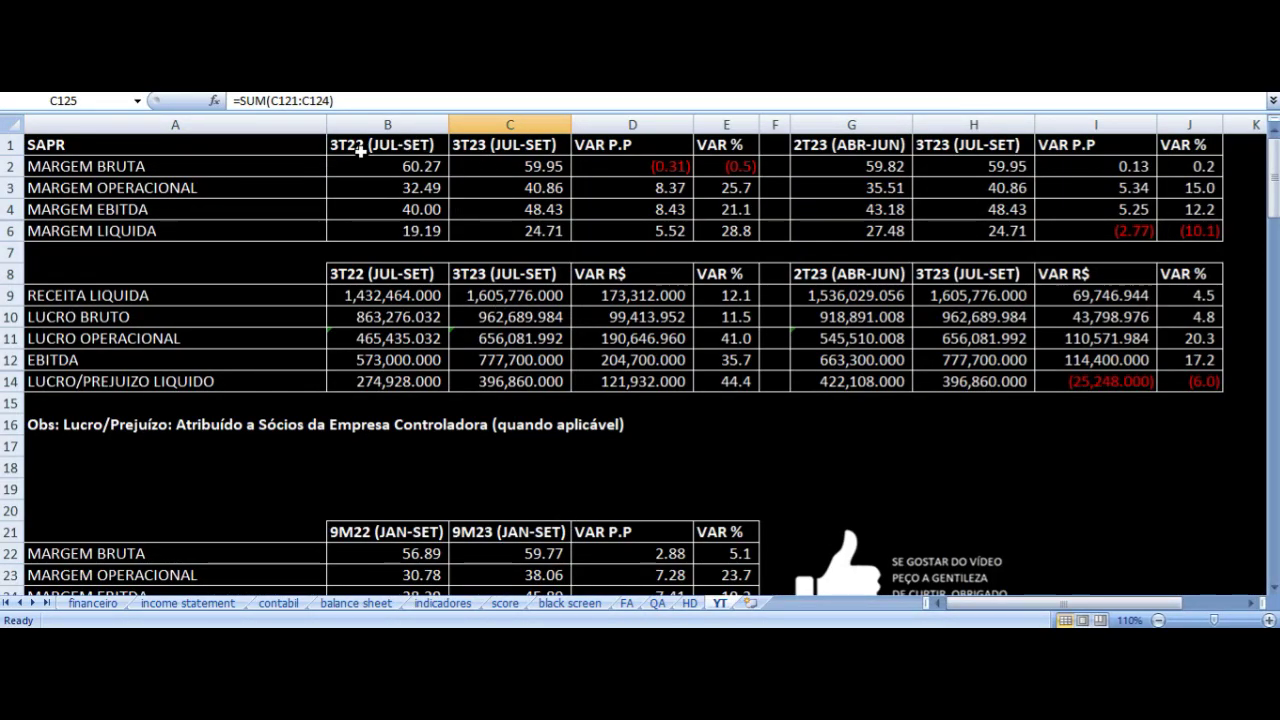
# Highlight the 3T22 versus 3T23 block, the 2T23 versus 3T23 block, and the 9M22 versus 9M23 headers to review the comparison periods.
pyautogui.click(493, 148)
pyautogui.moveTo(423, 149); pyautogui.dragTo(718, 380)
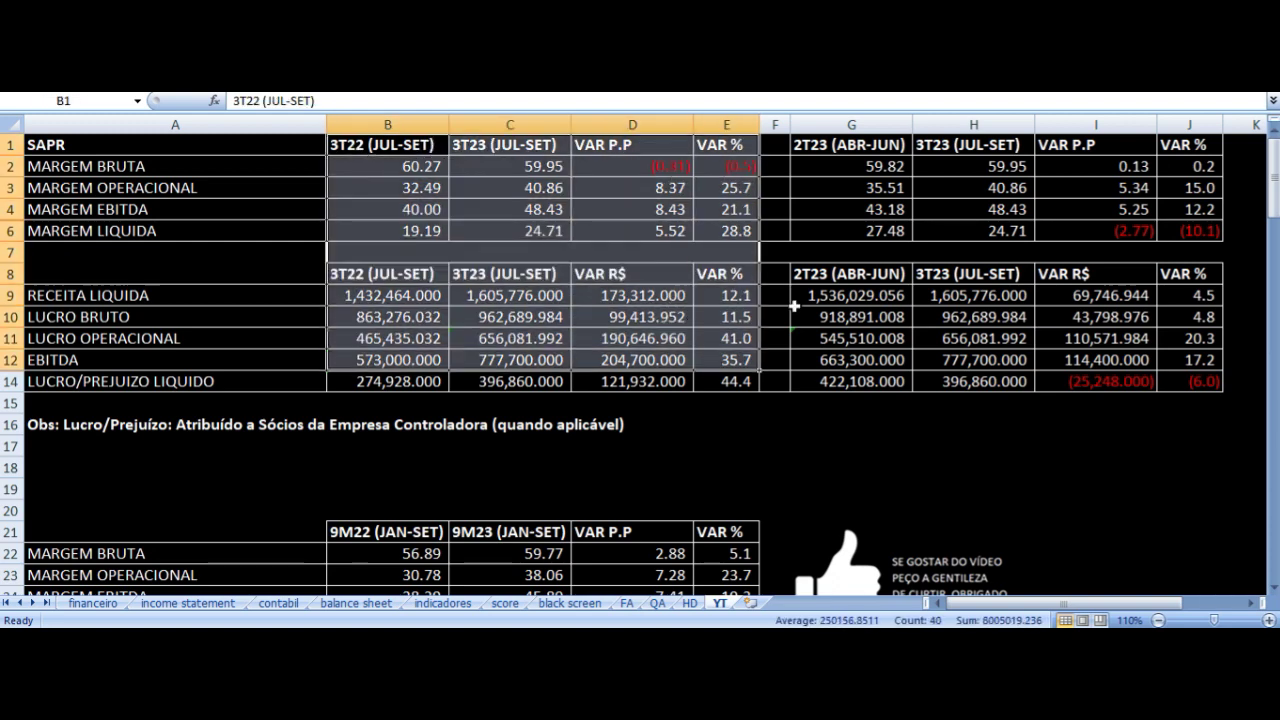
pyautogui.moveTo(872, 148); pyautogui.dragTo(1128, 380)
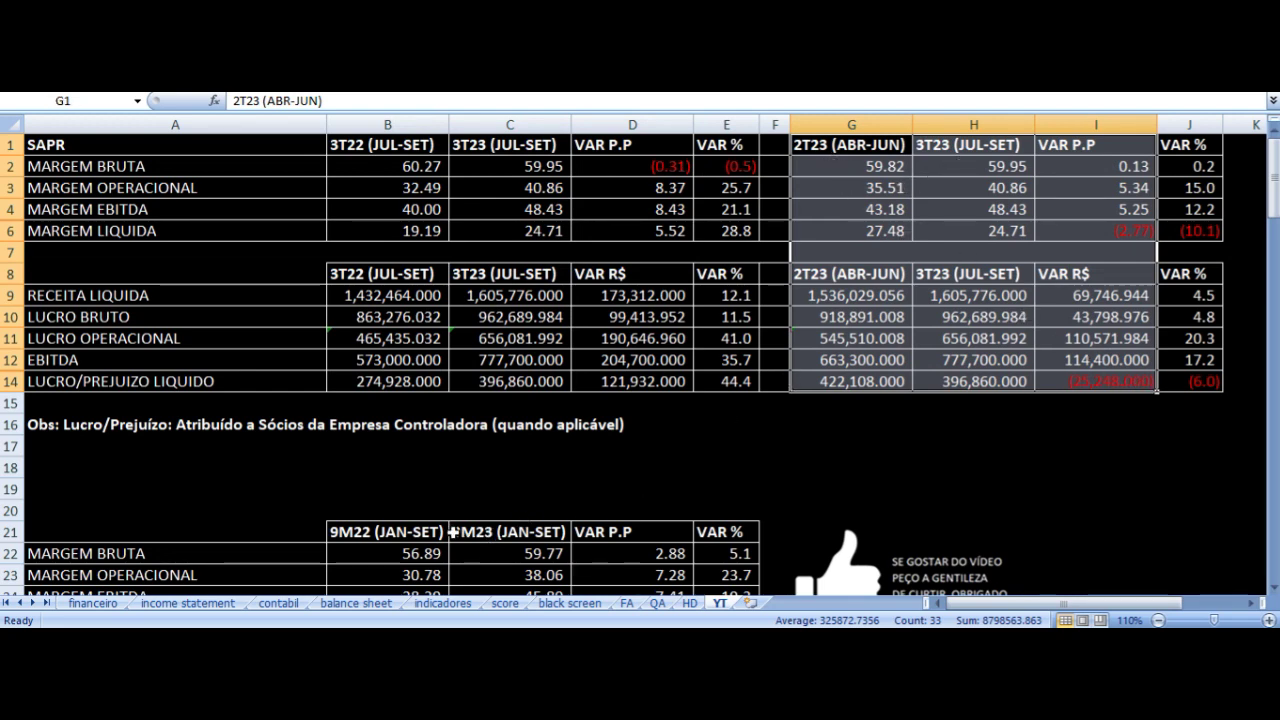
pyautogui.moveTo(434, 531); pyautogui.dragTo(600, 527)
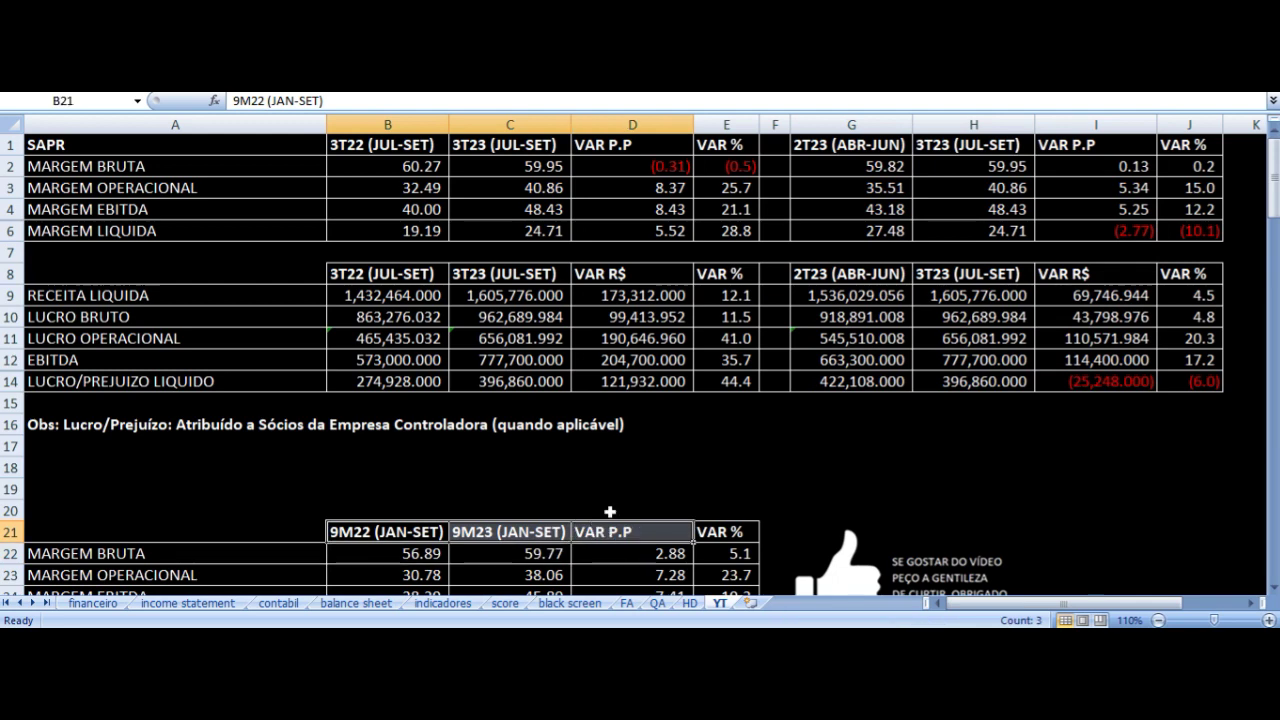
pyautogui.click(496, 228)
# Review the MARGEM BRUTA row across 3T22, 3T23 and the percentage-point variation.
pyautogui.click(413, 162)
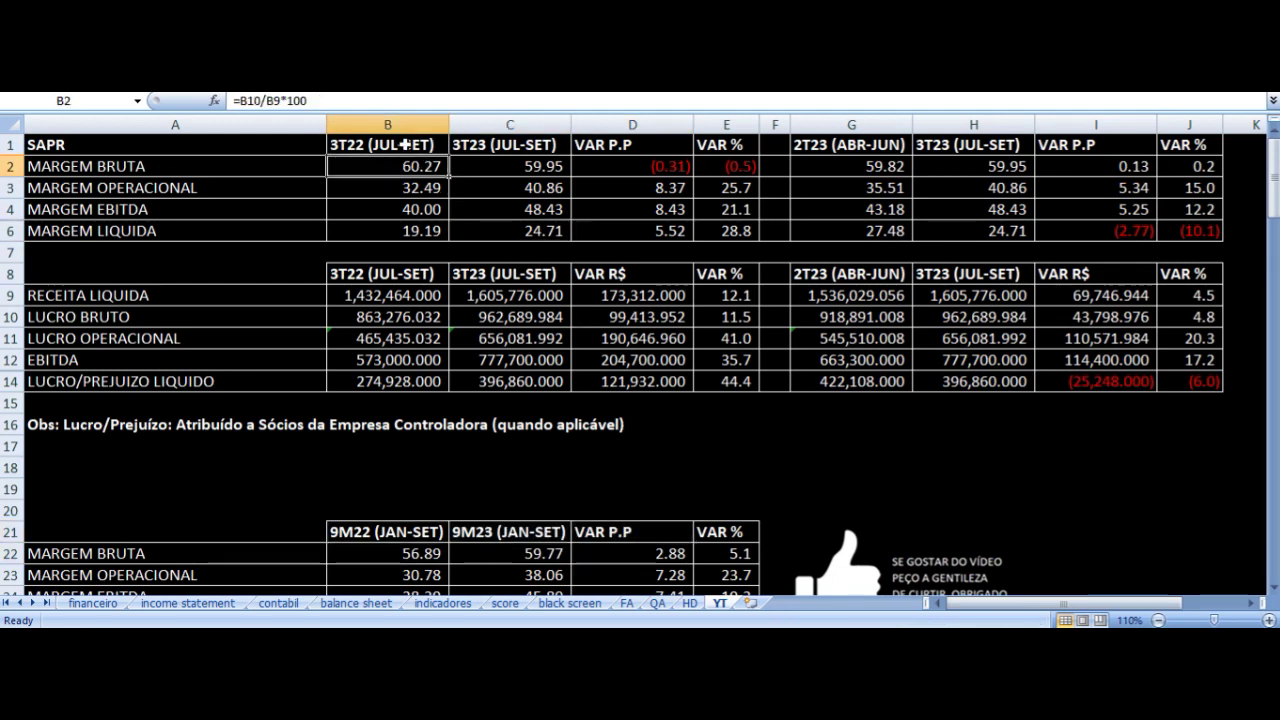
pyautogui.click(175, 166)
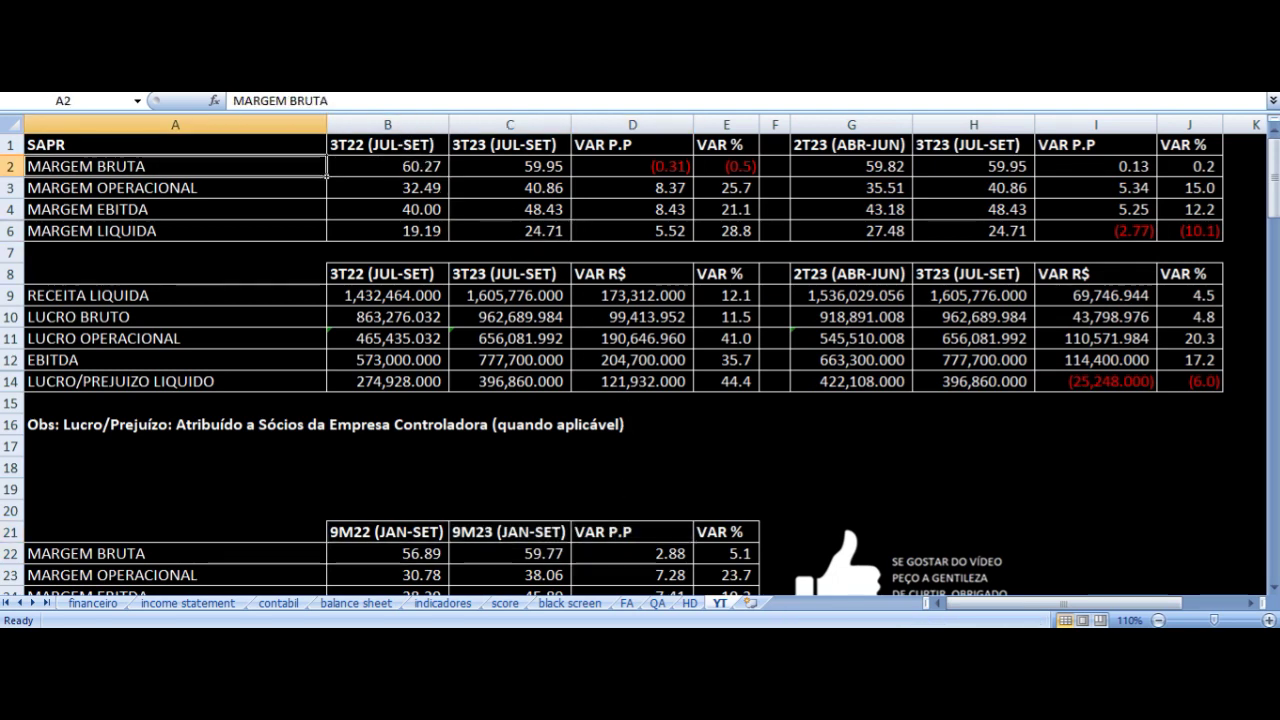
pyautogui.click(388, 166)
pyautogui.click(510, 166)
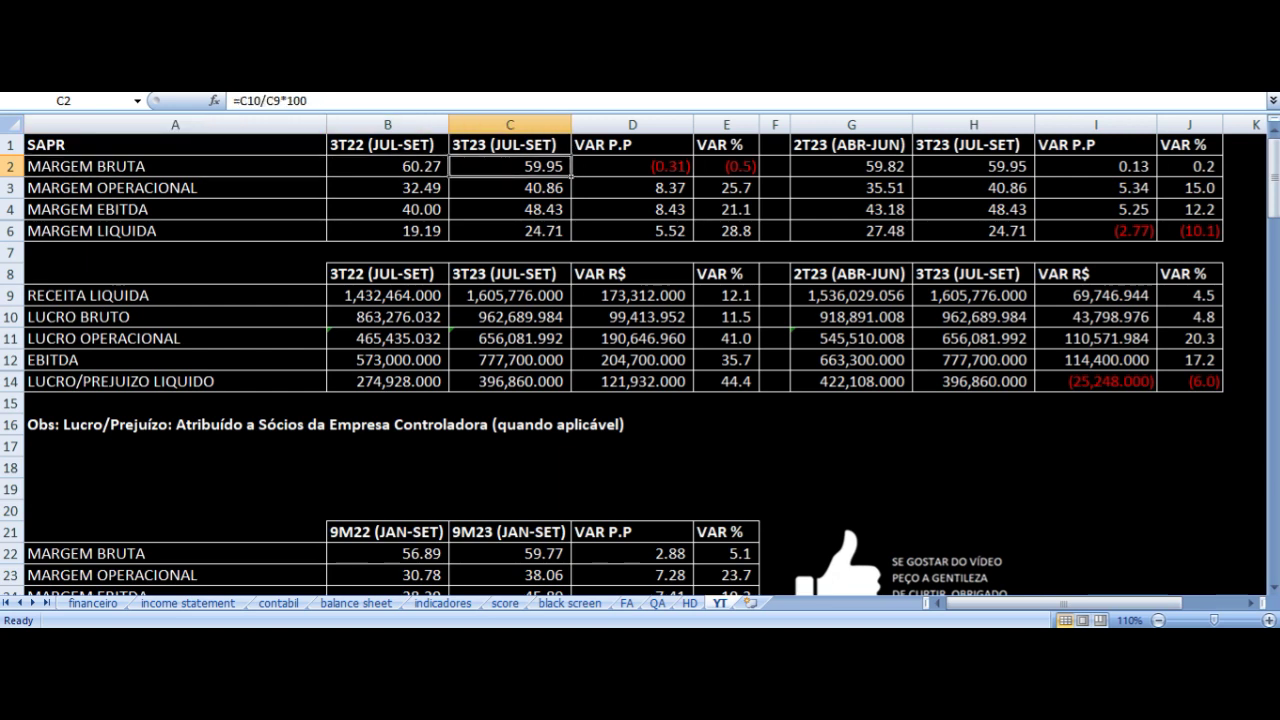
pyautogui.click(632, 166)
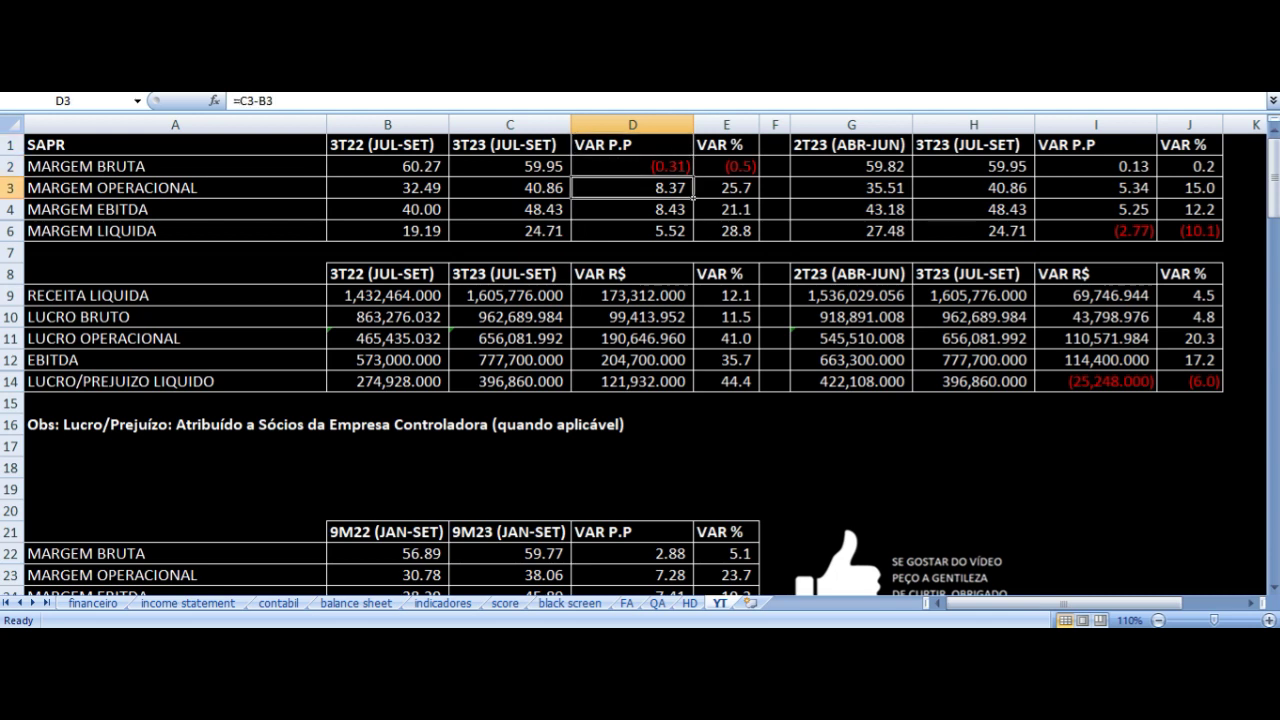
# Examine MARGEM OPERACIONAL for 3T22 and 3T23, comparing its percentage-point variation with that of MARGEM BRUTA.
pyautogui.click(175, 187)
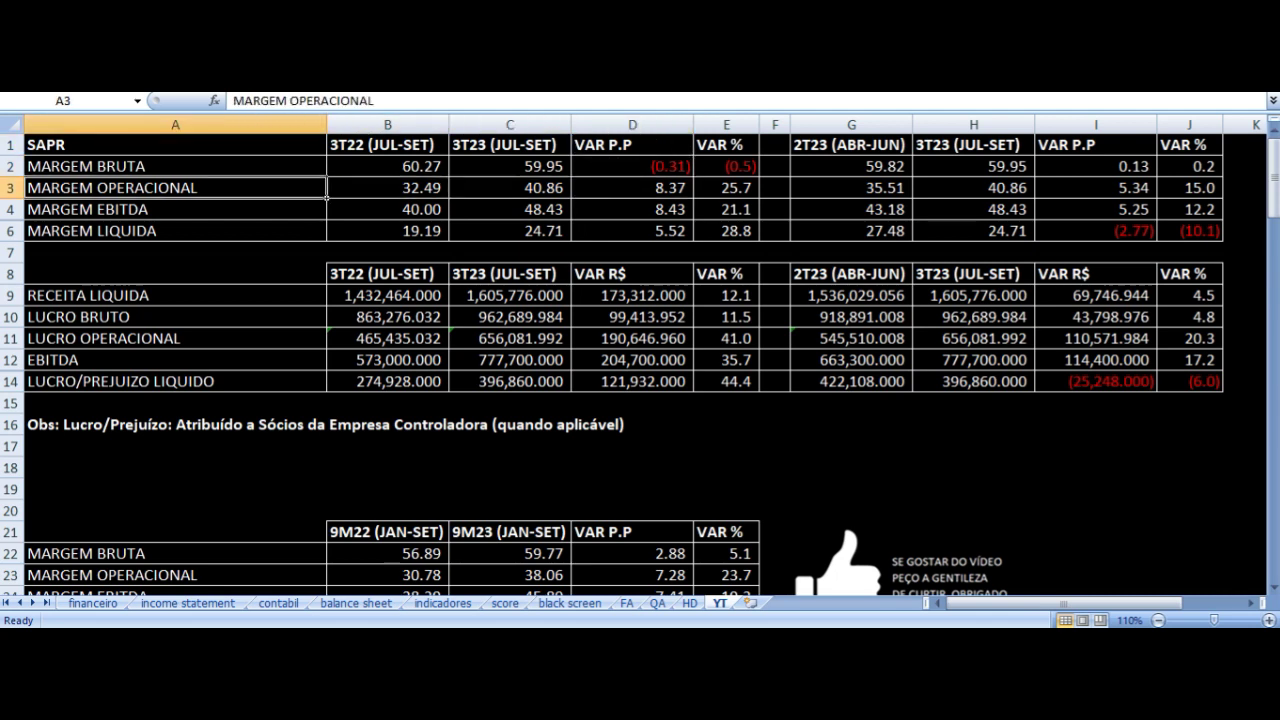
pyautogui.click(388, 187)
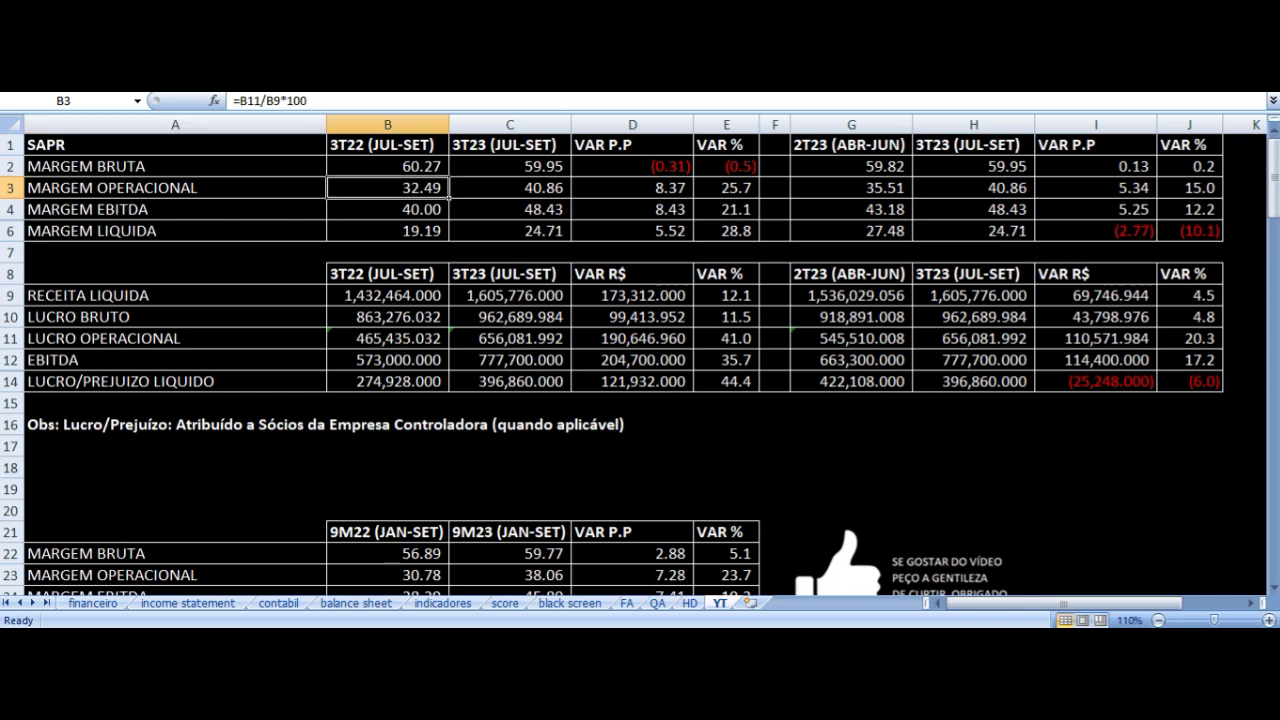
pyautogui.click(510, 187)
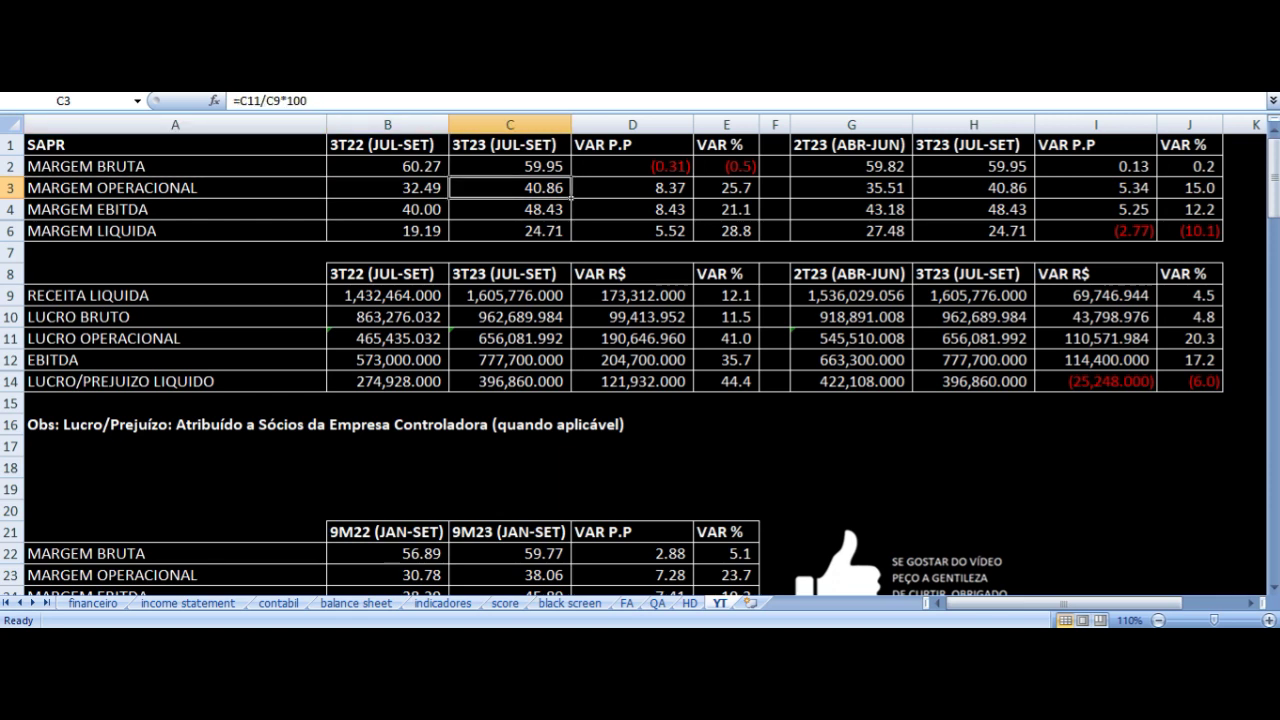
pyautogui.click(632, 187)
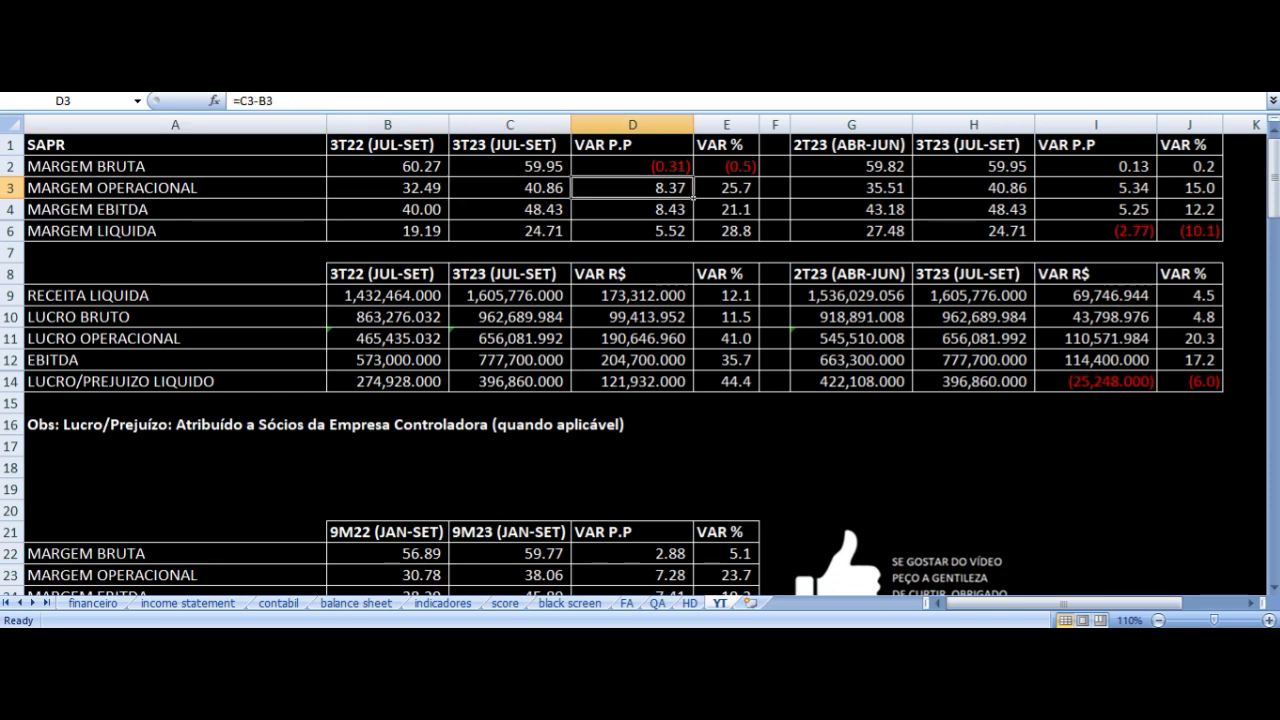
pyautogui.press('Up')
pyautogui.press('Up')
pyautogui.press('Down')
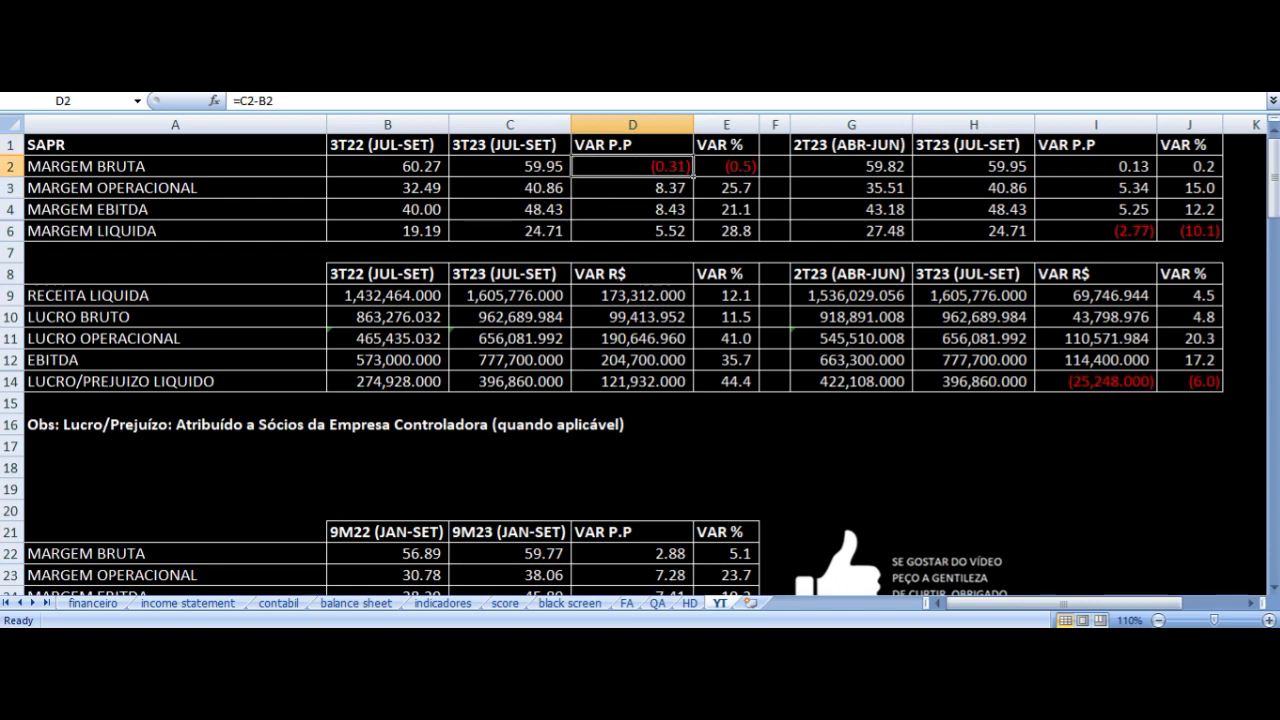
# Walk through the MARGEM EBITDA row from its label to the 3T22 versus 3T23 percentage-point variation.
pyautogui.press('Down')
pyautogui.press('Down')
pyautogui.press('Left')
pyautogui.press('Left')
pyautogui.press('Left')
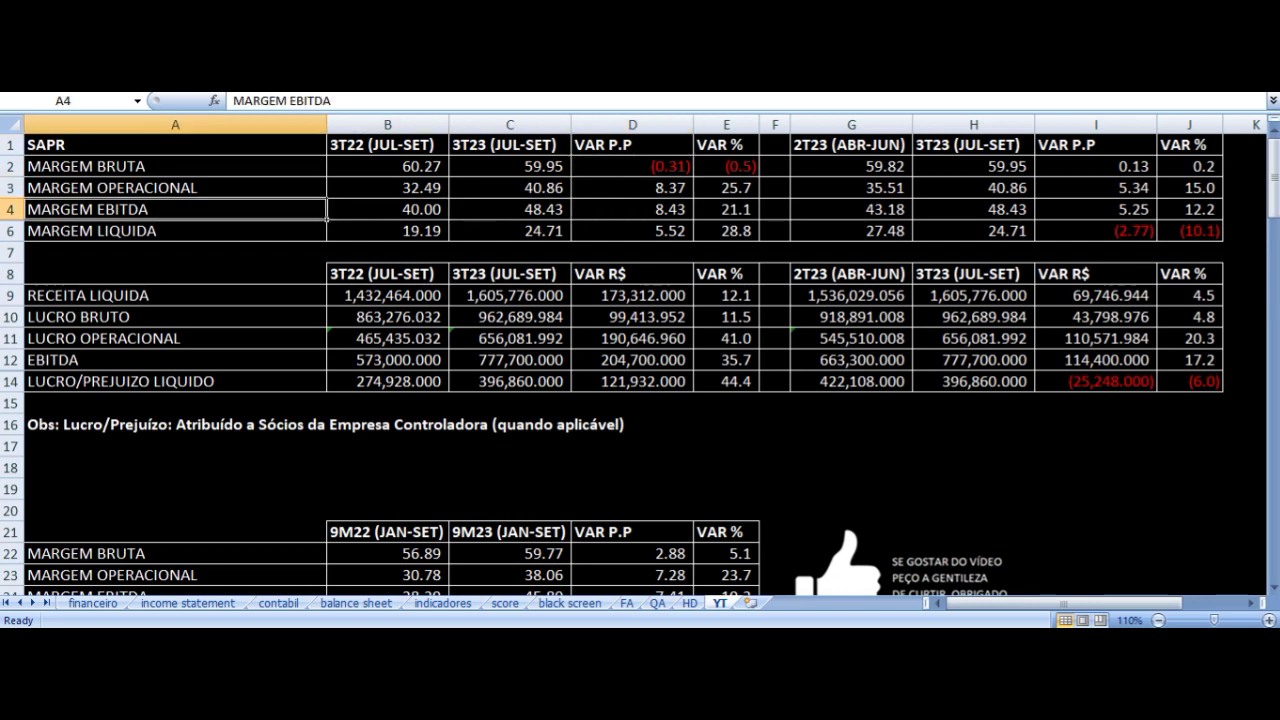
pyautogui.press('Right')
pyautogui.press('Right')
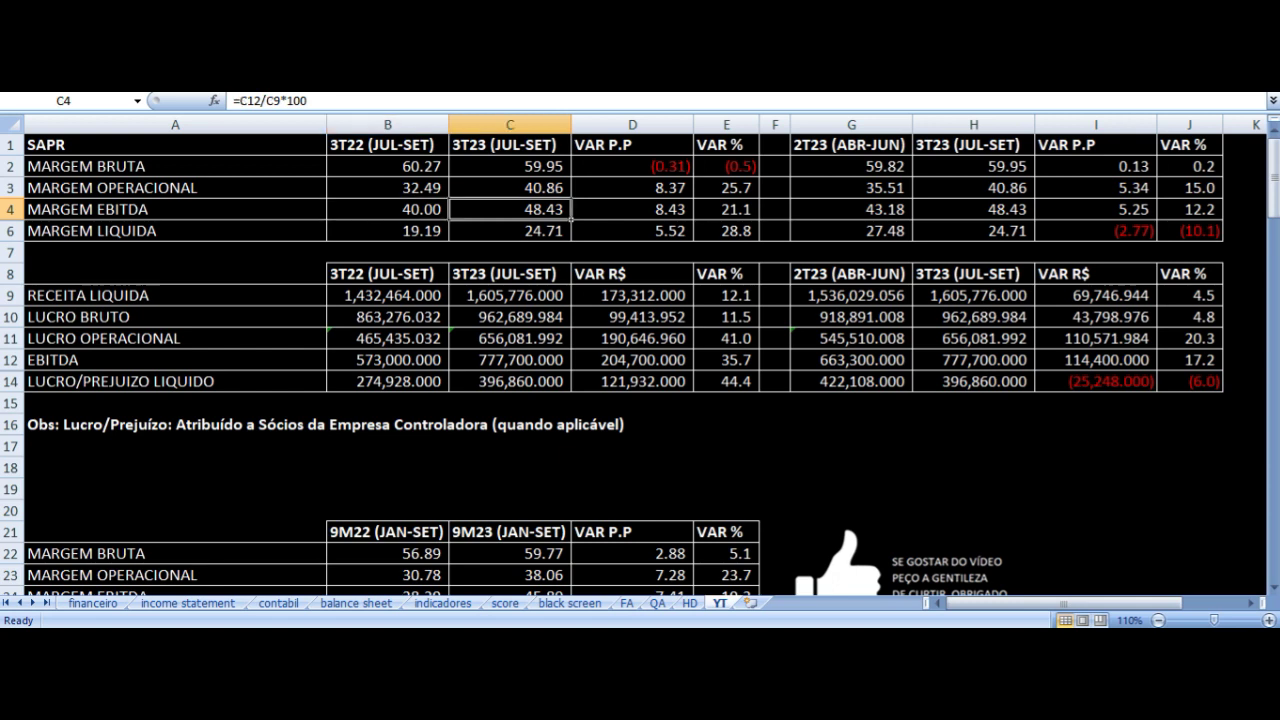
pyautogui.press('Right')
# Inspect MARGEM LIQUIDA for 3T22 and 3T23 along with its percentage-point variation.
pyautogui.press('Down')
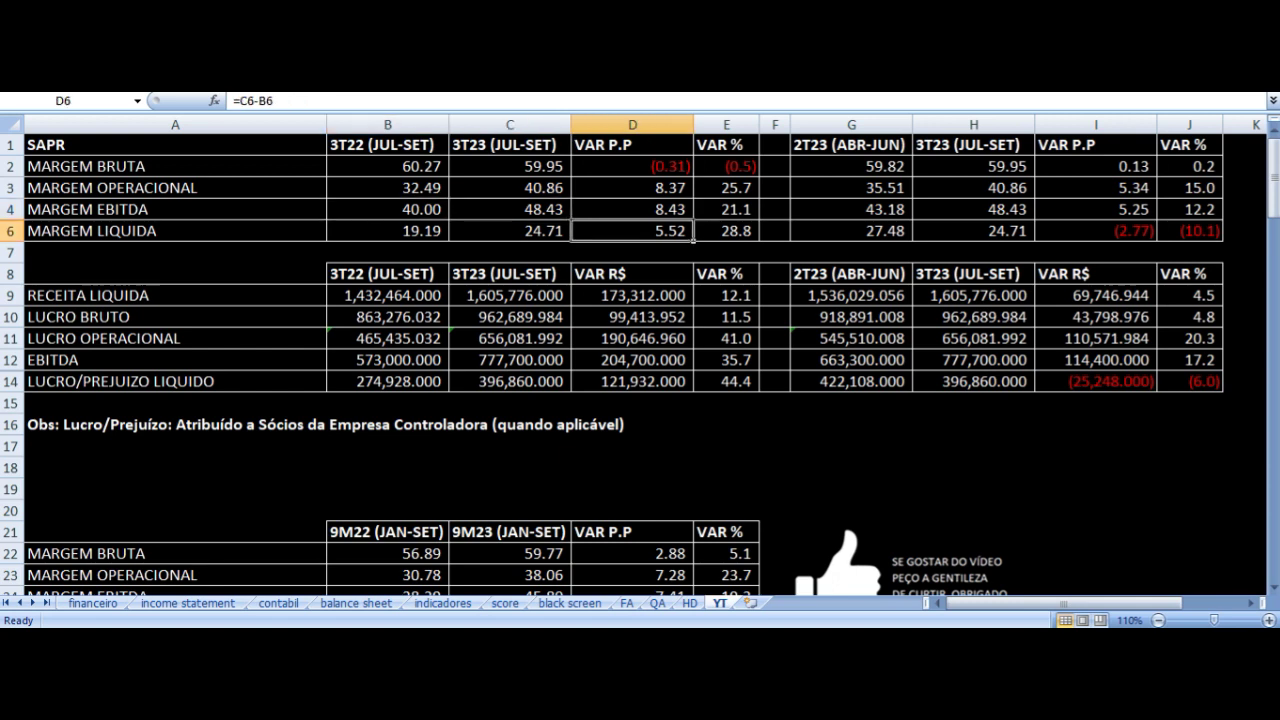
pyautogui.press('Left')
pyautogui.press('Home')
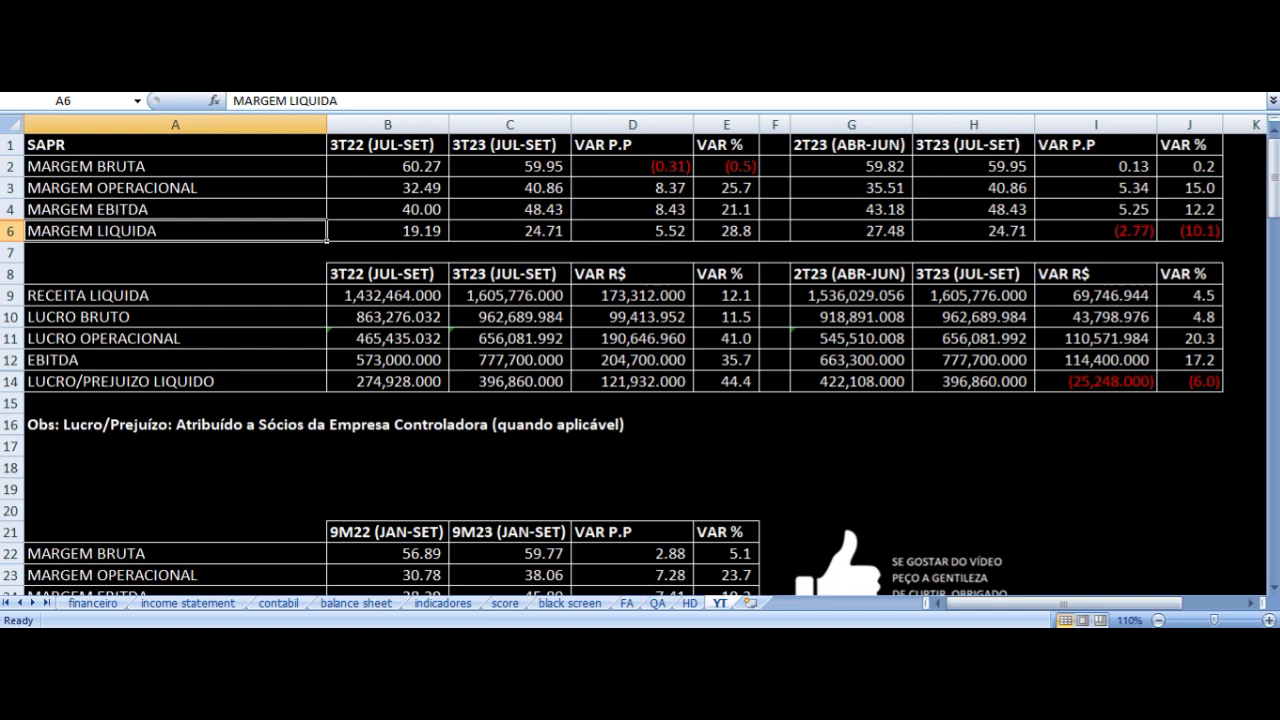
pyautogui.press('Right')
pyautogui.press('Right')
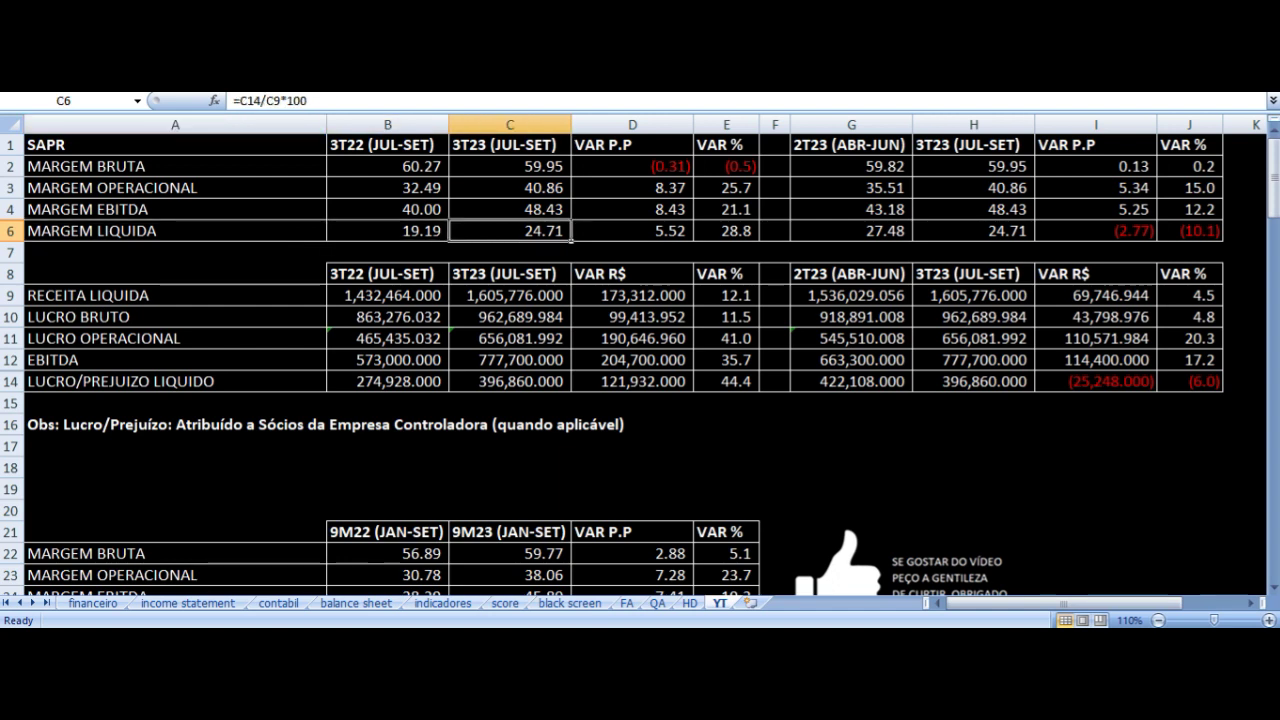
pyautogui.press('Right')
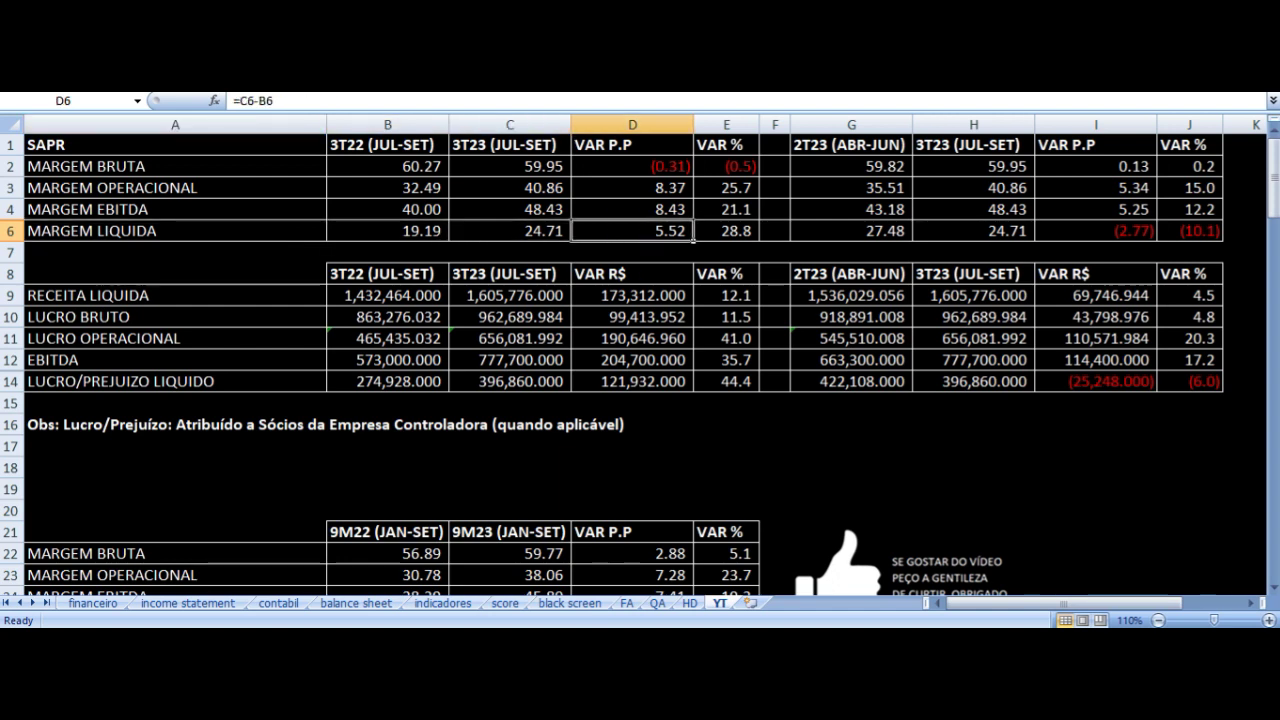
# Move to the R$ results table and review RECEITA LIQUIDA for 3T22, 3T23 and its variations.
pyautogui.press('Down')
pyautogui.press('Down')
pyautogui.press('Down')
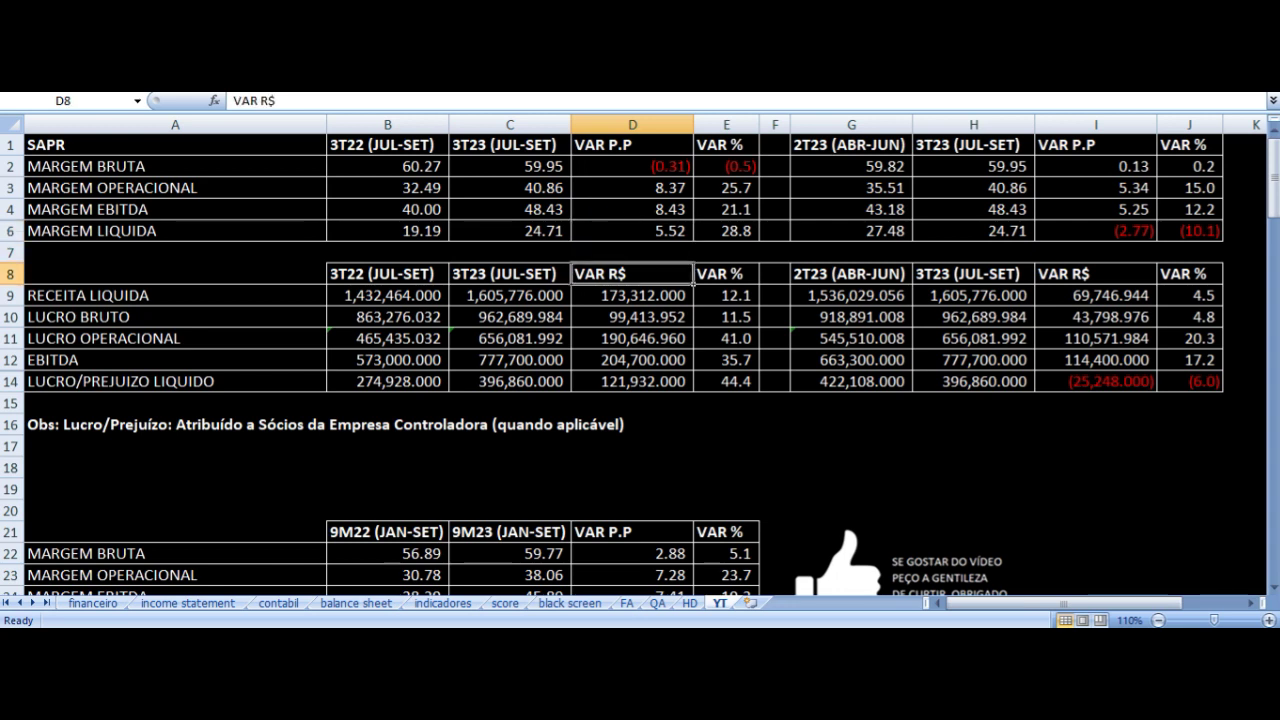
pyautogui.click(175, 295)
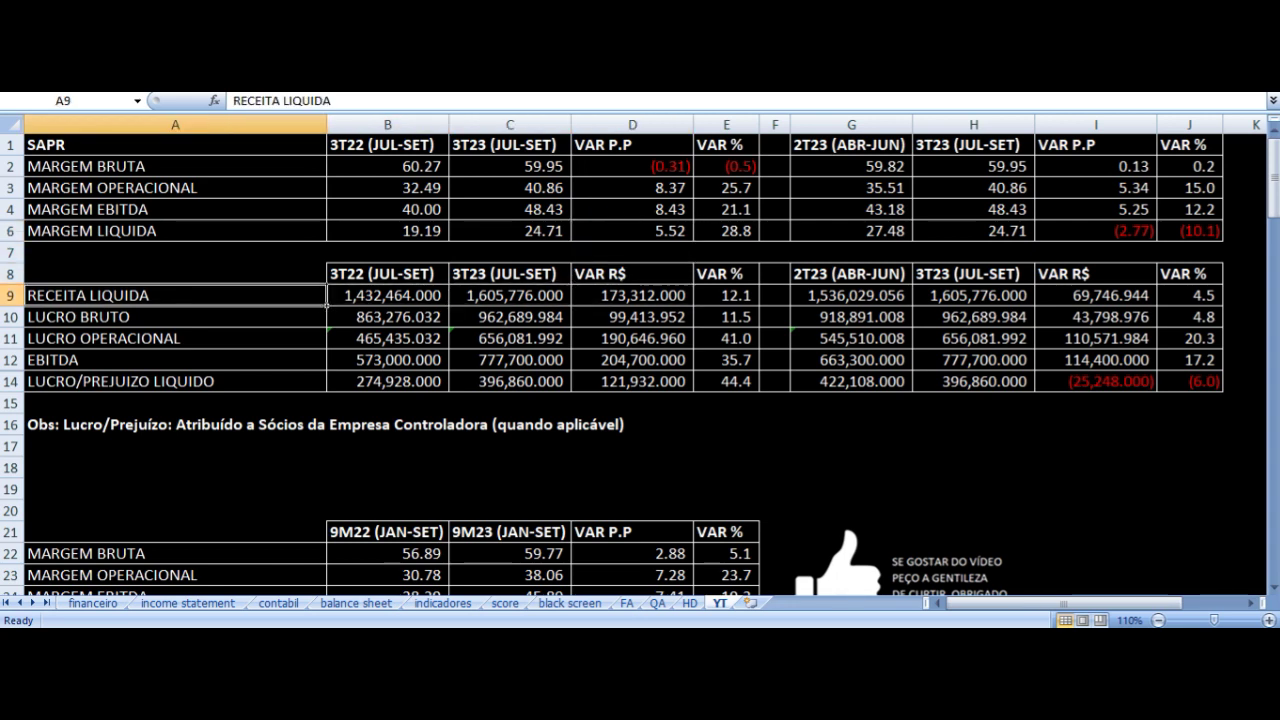
pyautogui.press('Right')
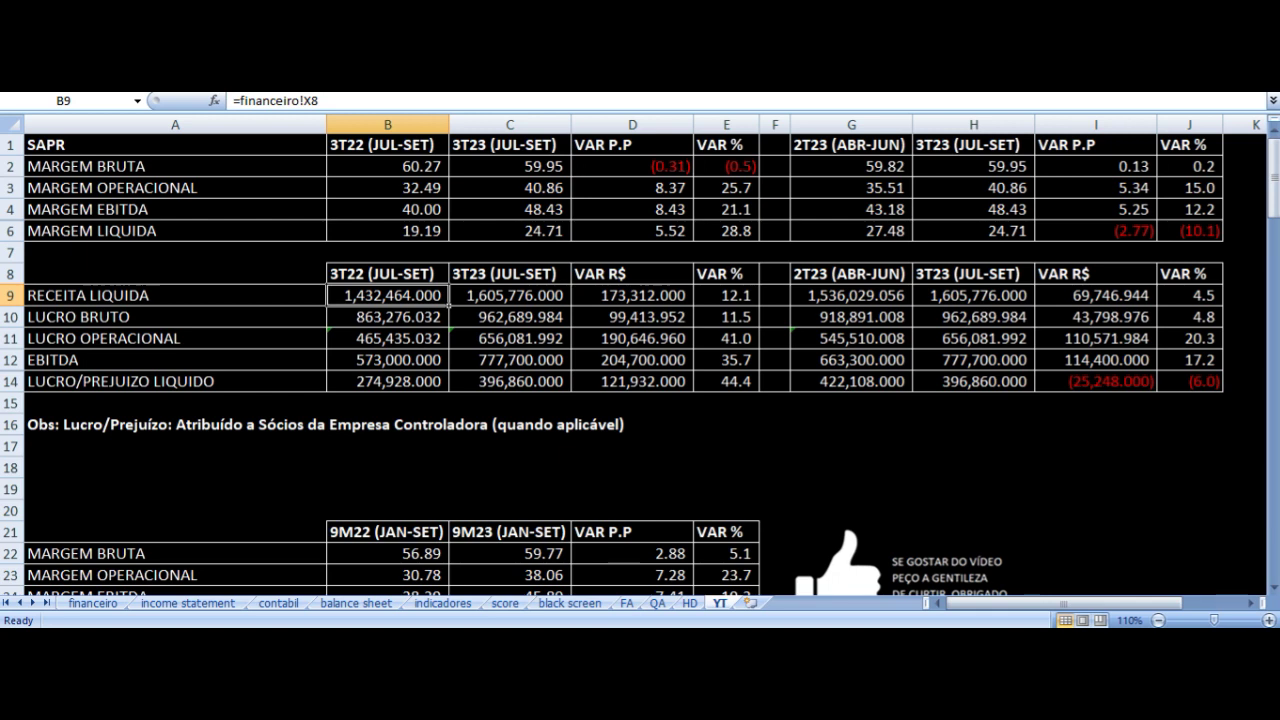
pyautogui.click(510, 295)
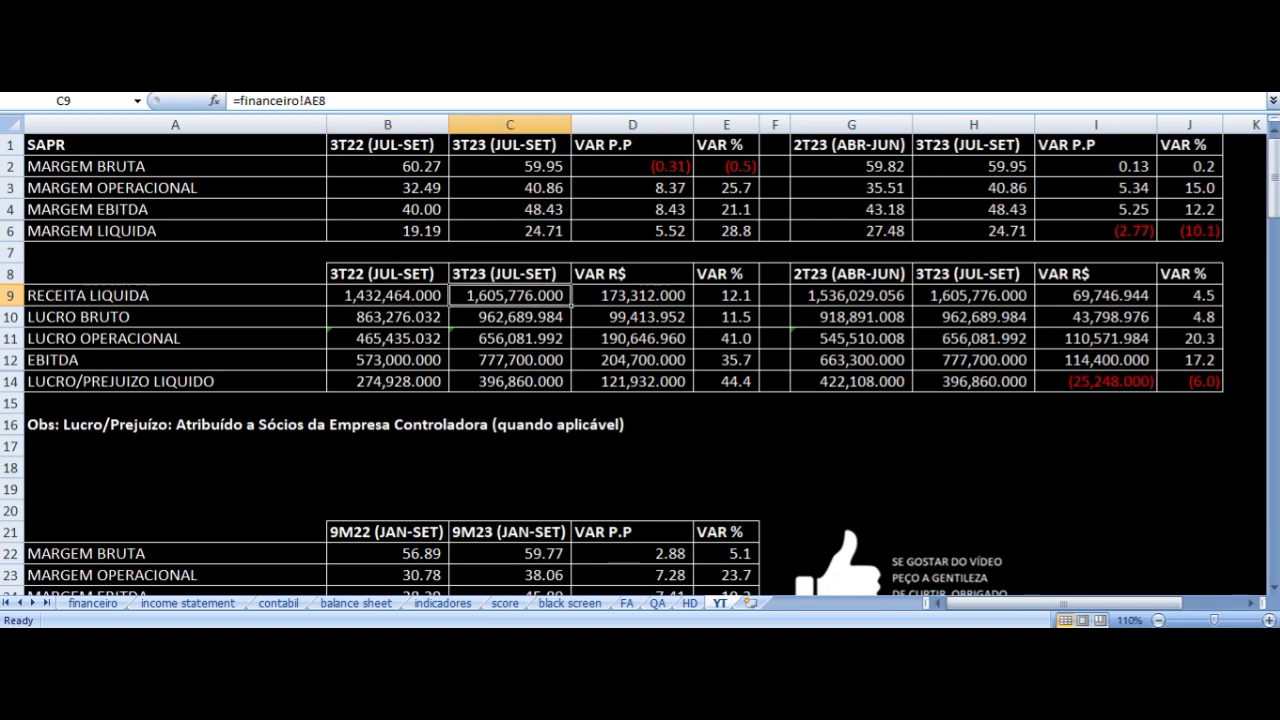
pyautogui.press('Right')
pyautogui.press('Right')
# Review the LUCRO BRUTO row for 3T22 and 3T23 through to its percentage variation.
pyautogui.press('Down')
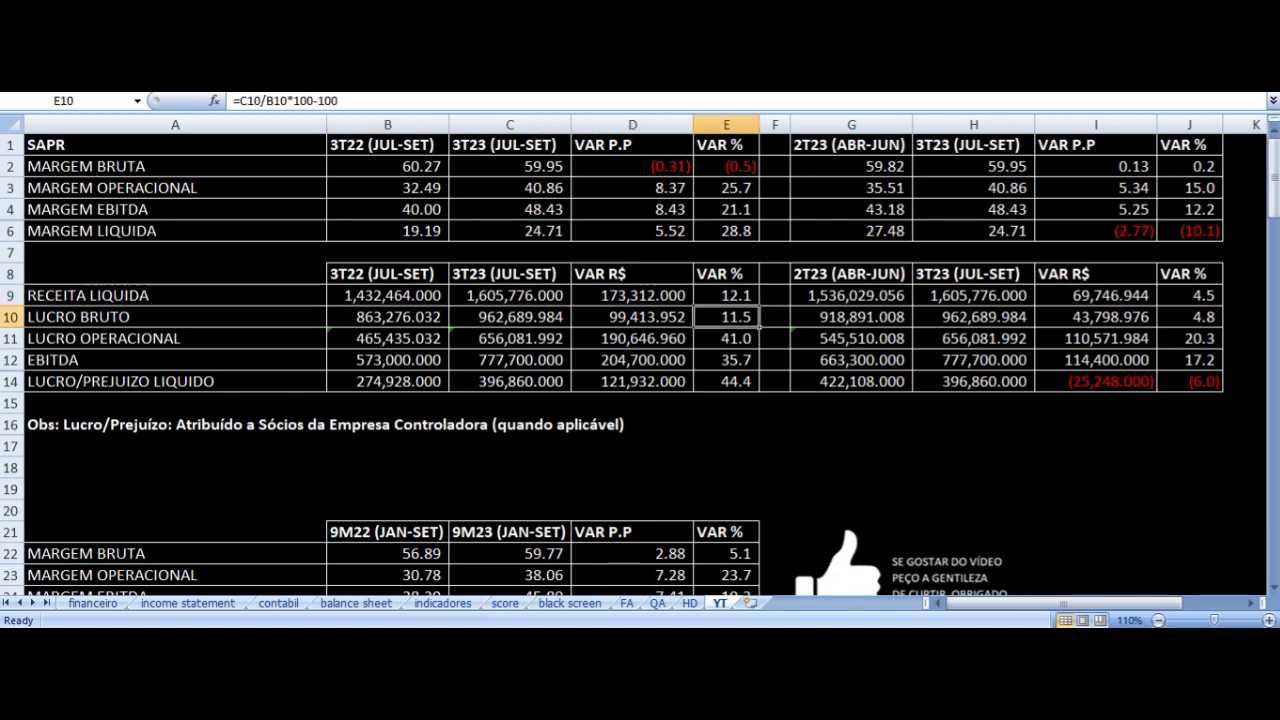
pyautogui.press('Left')
pyautogui.press('Left')
pyautogui.press('Left')
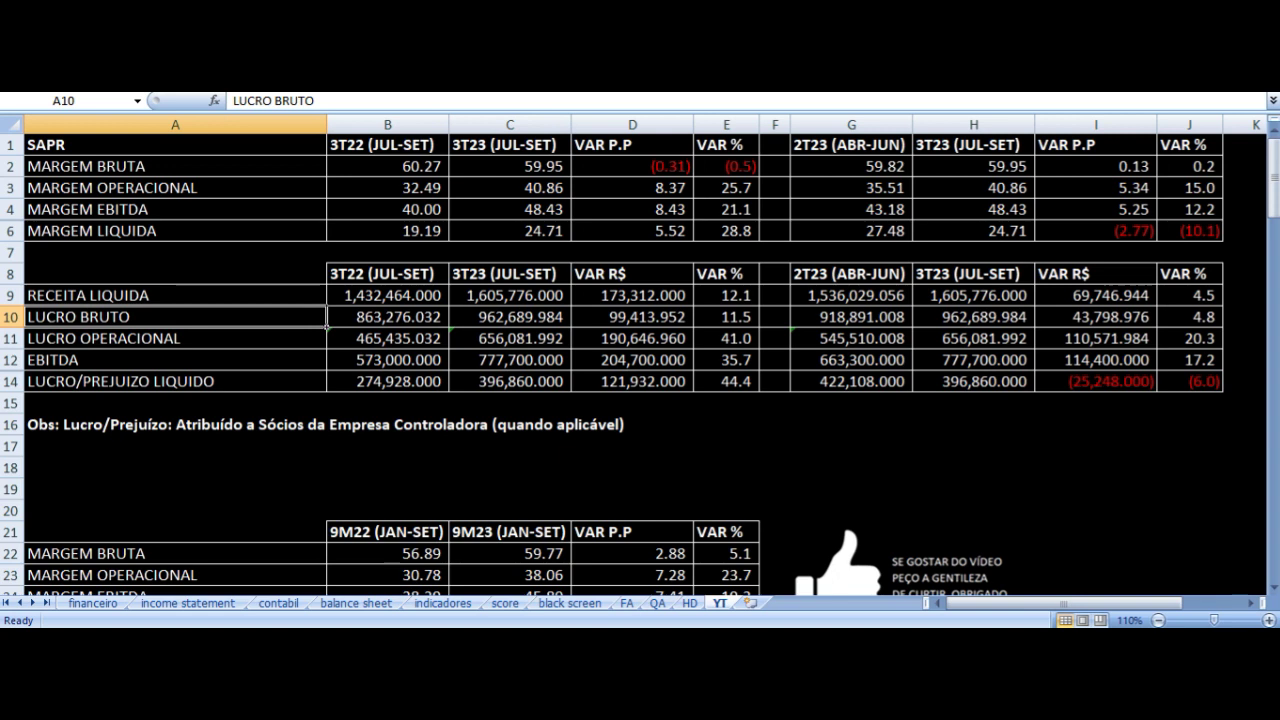
pyautogui.press('Right')
pyautogui.press('Right')
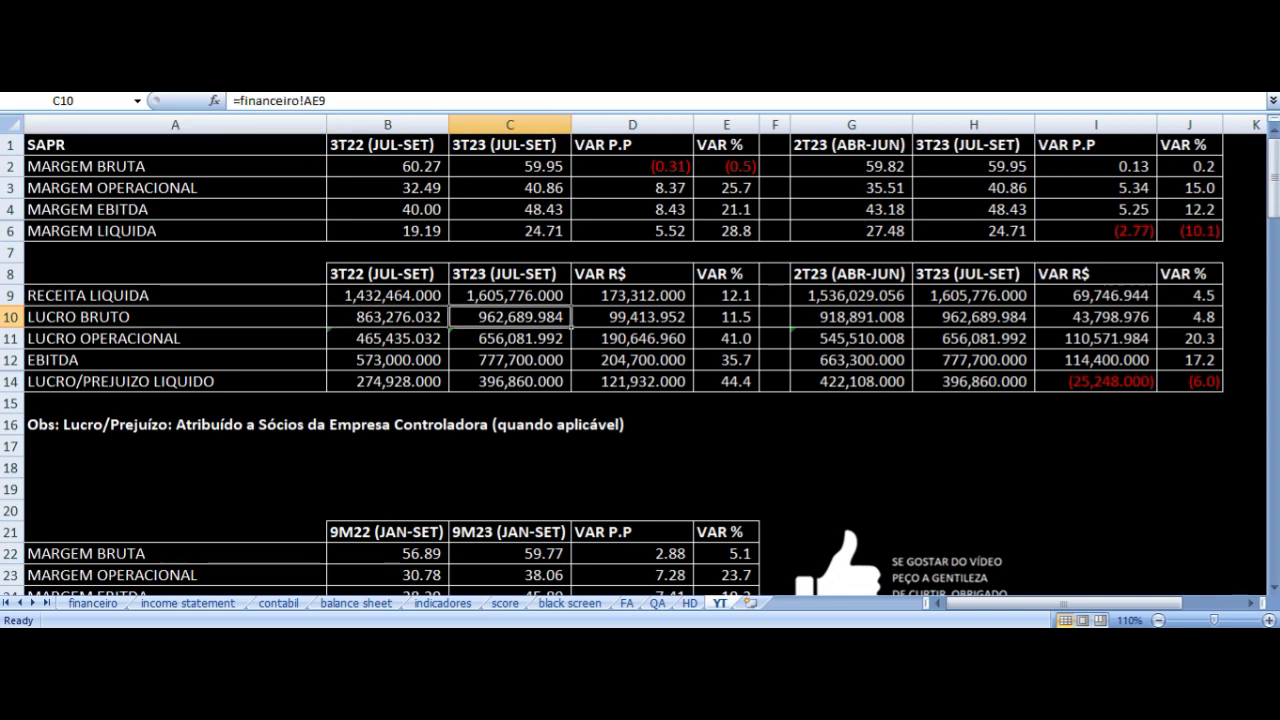
pyautogui.press('Right')
pyautogui.press('Right')
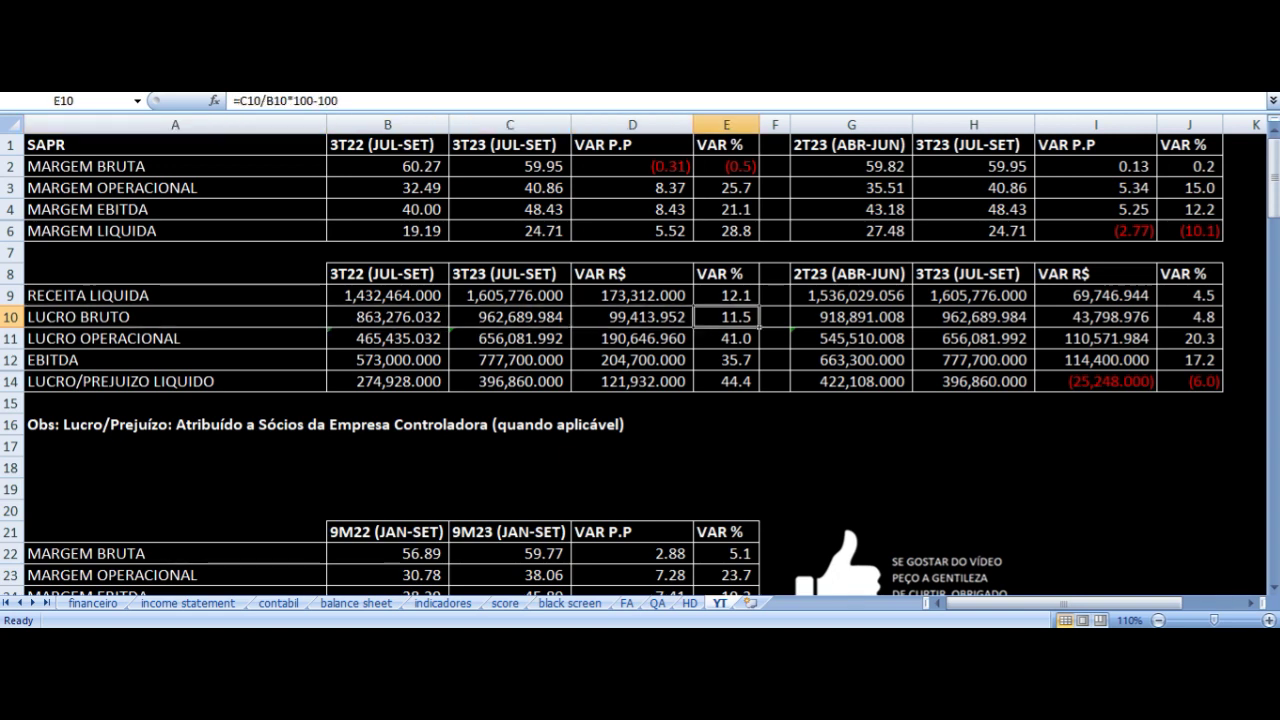
# Examine the LUCRO OPERACIONAL row for 3T22 and 3T23, including its R$ and percentage variations.
pyautogui.press('Down')
pyautogui.press('Left')
pyautogui.press('Left')
pyautogui.press('Left')
pyautogui.press('Left')
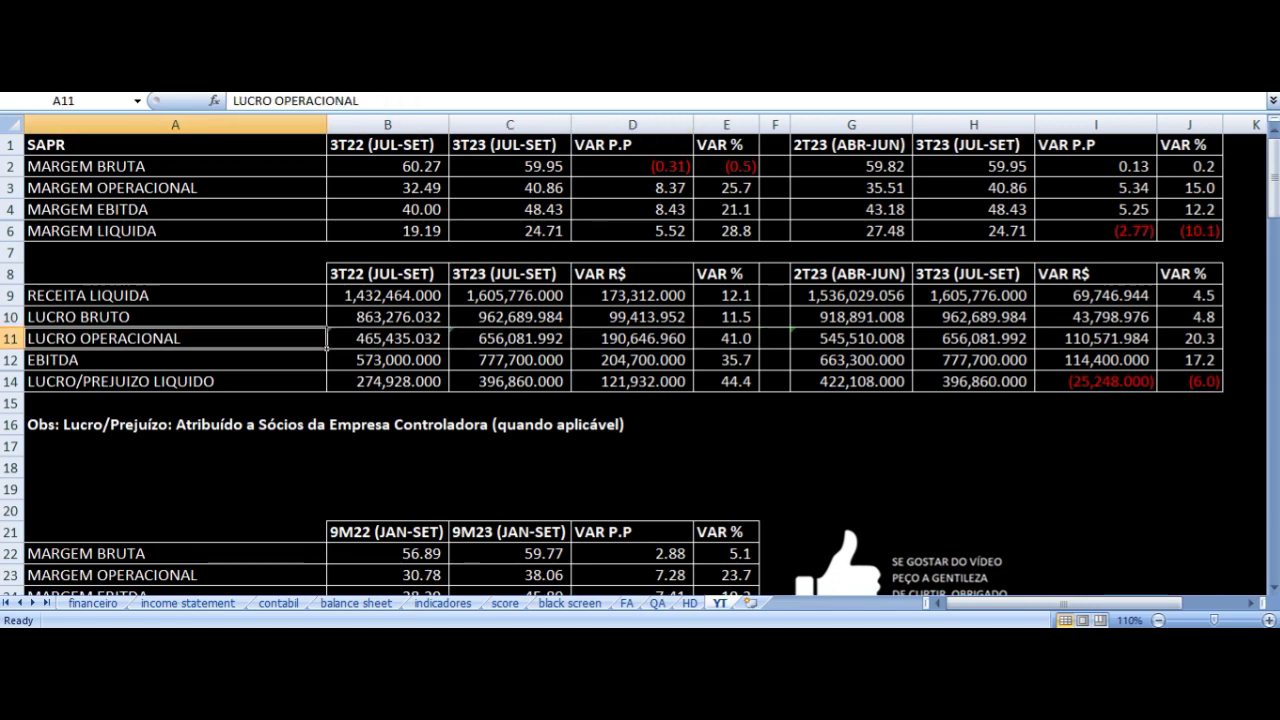
pyautogui.press('Right')
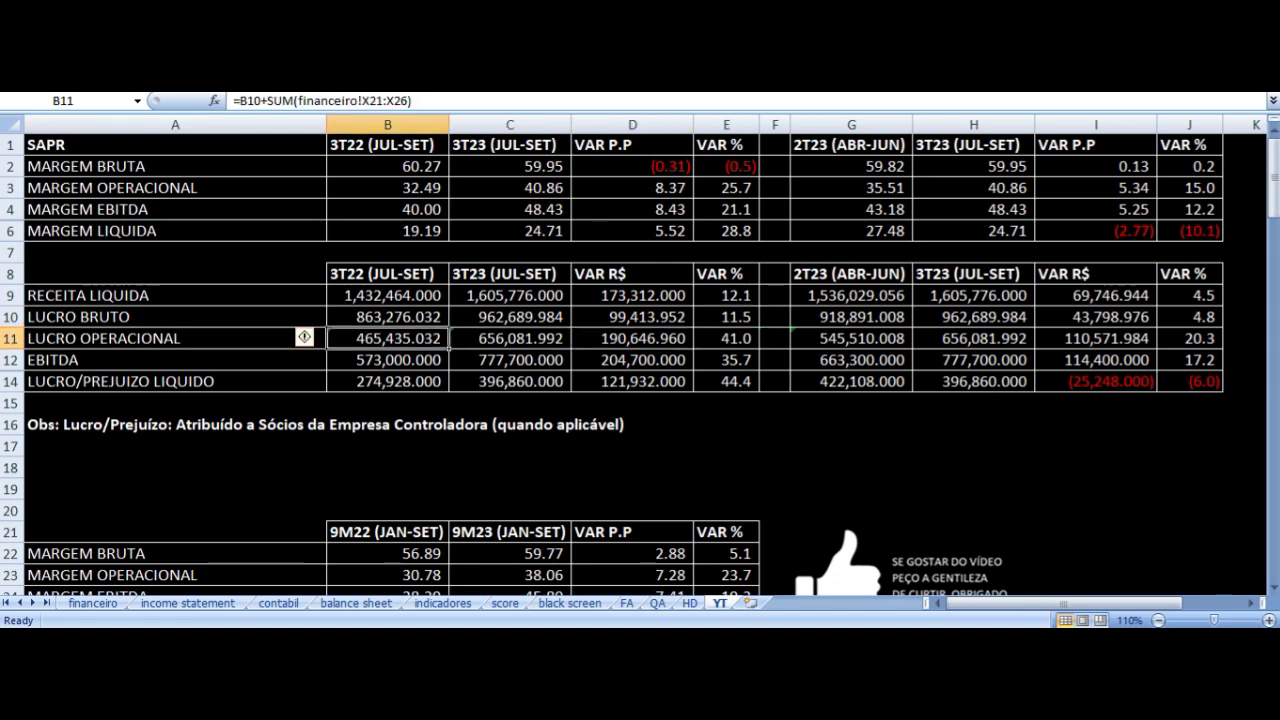
pyautogui.press('Right')
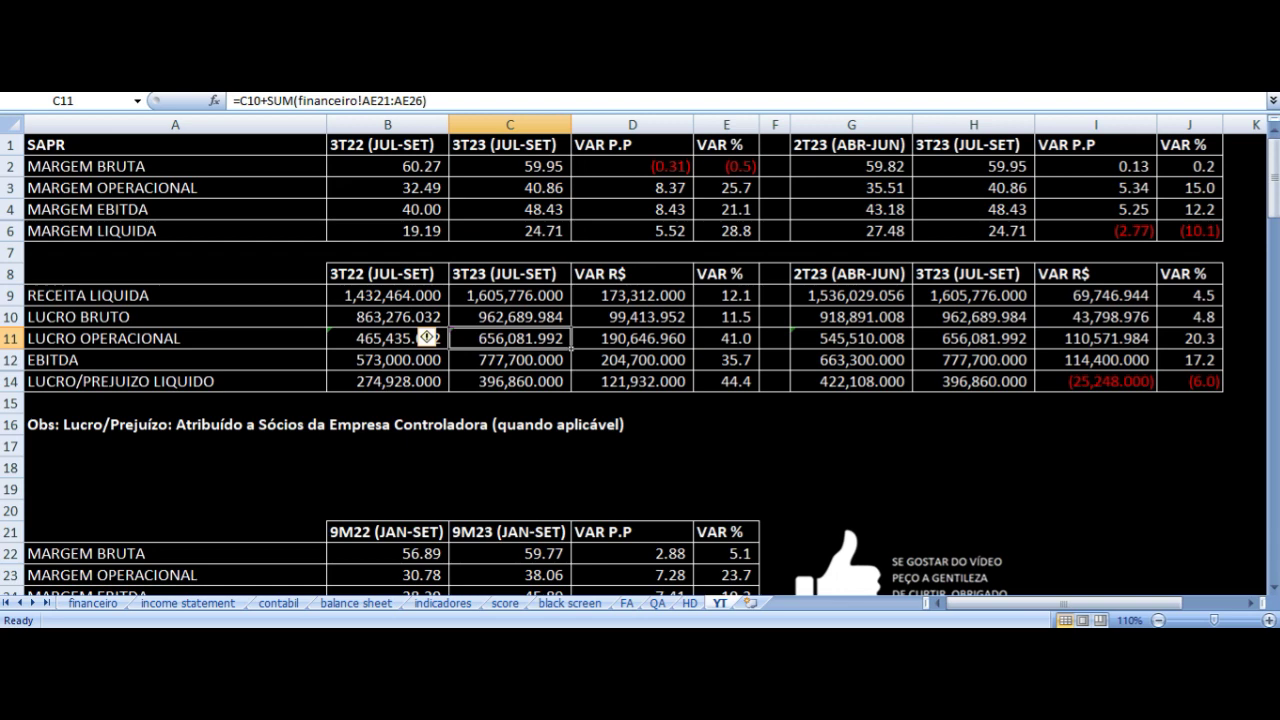
pyautogui.press('Right')
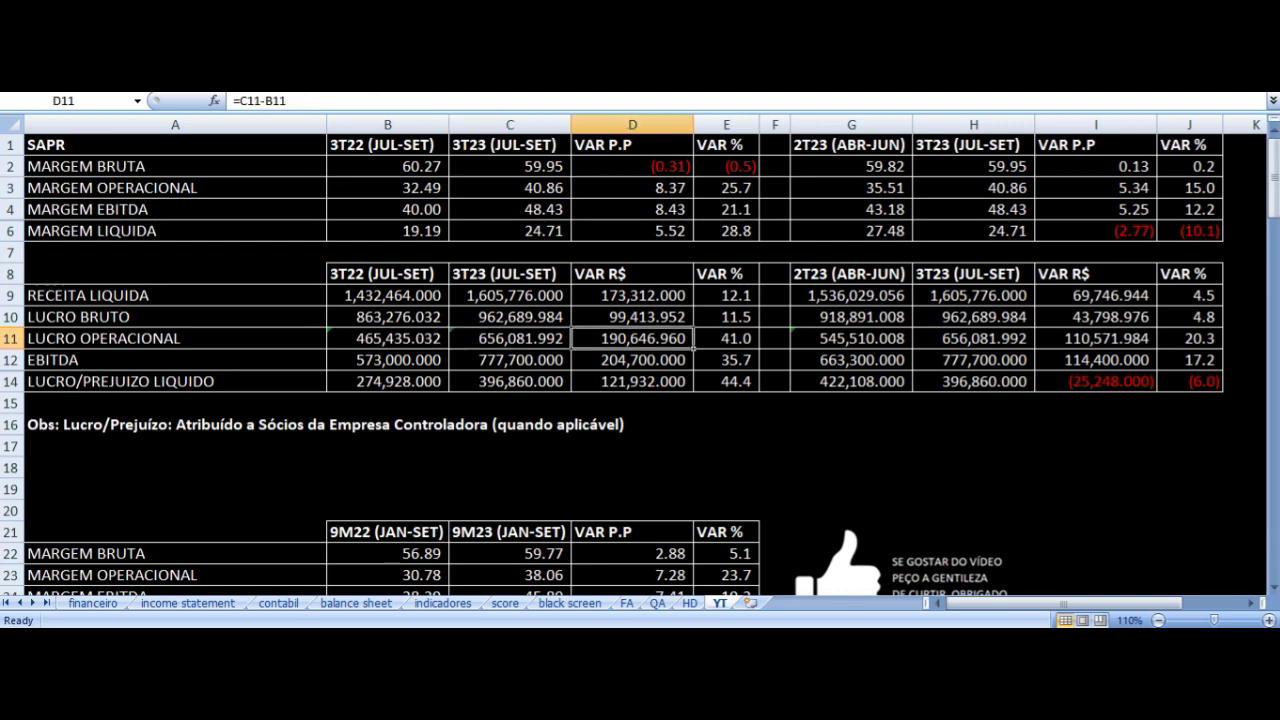
pyautogui.press('Right')
# Go through the EBITDA amounts for 3T22 and 3T23 and their R$ and percentage variations.
pyautogui.press('Down')
pyautogui.press('Left')
pyautogui.press('Left')
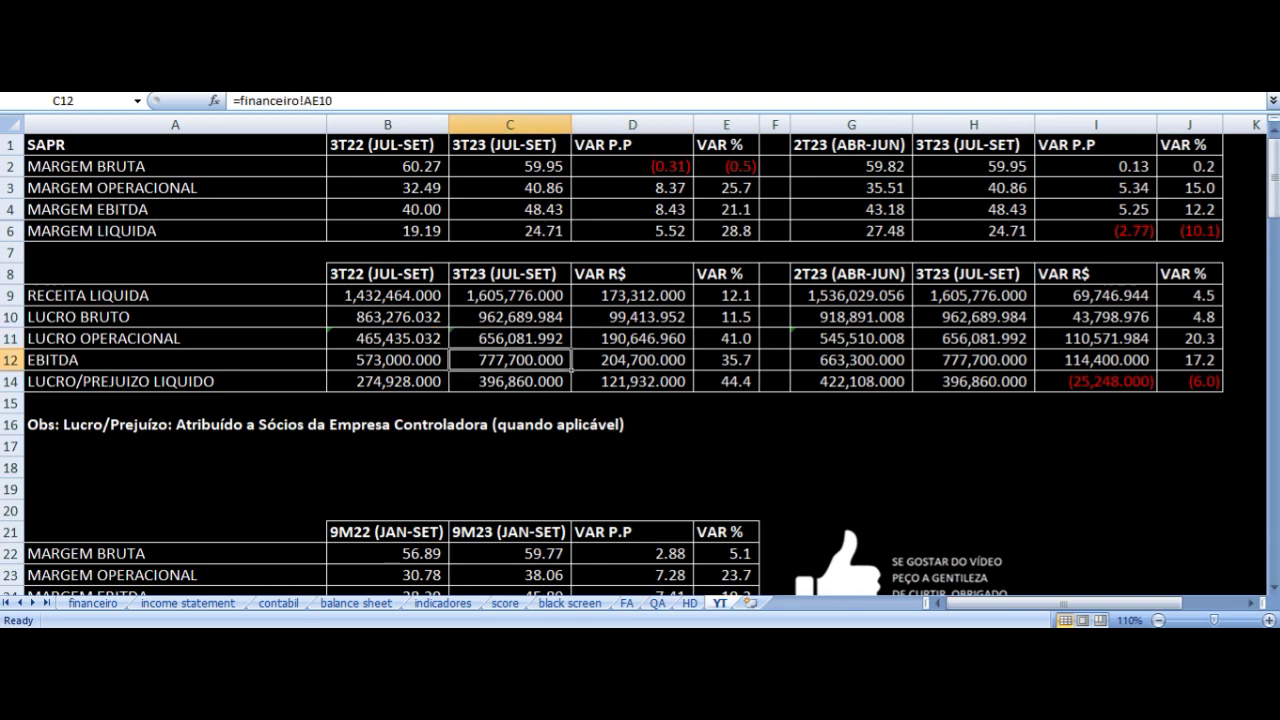
pyautogui.press('Left')
pyautogui.press('Left')
pyautogui.press('Right')
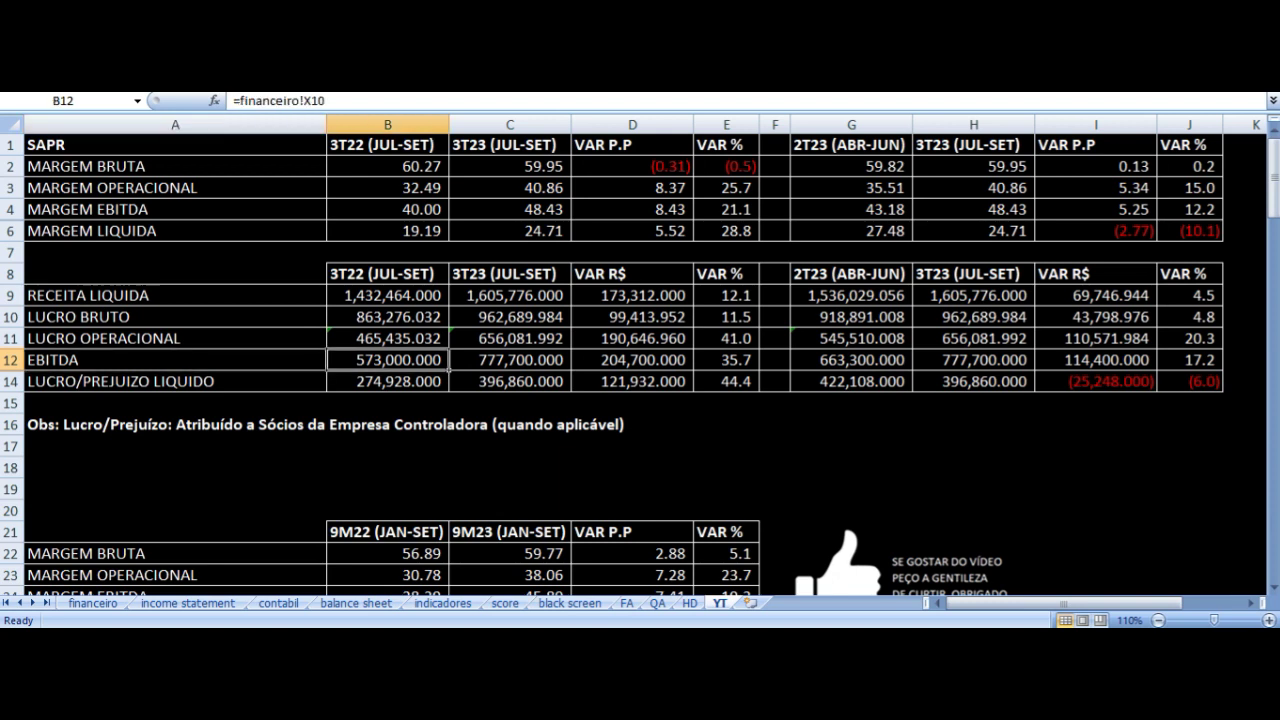
pyautogui.press('Right')
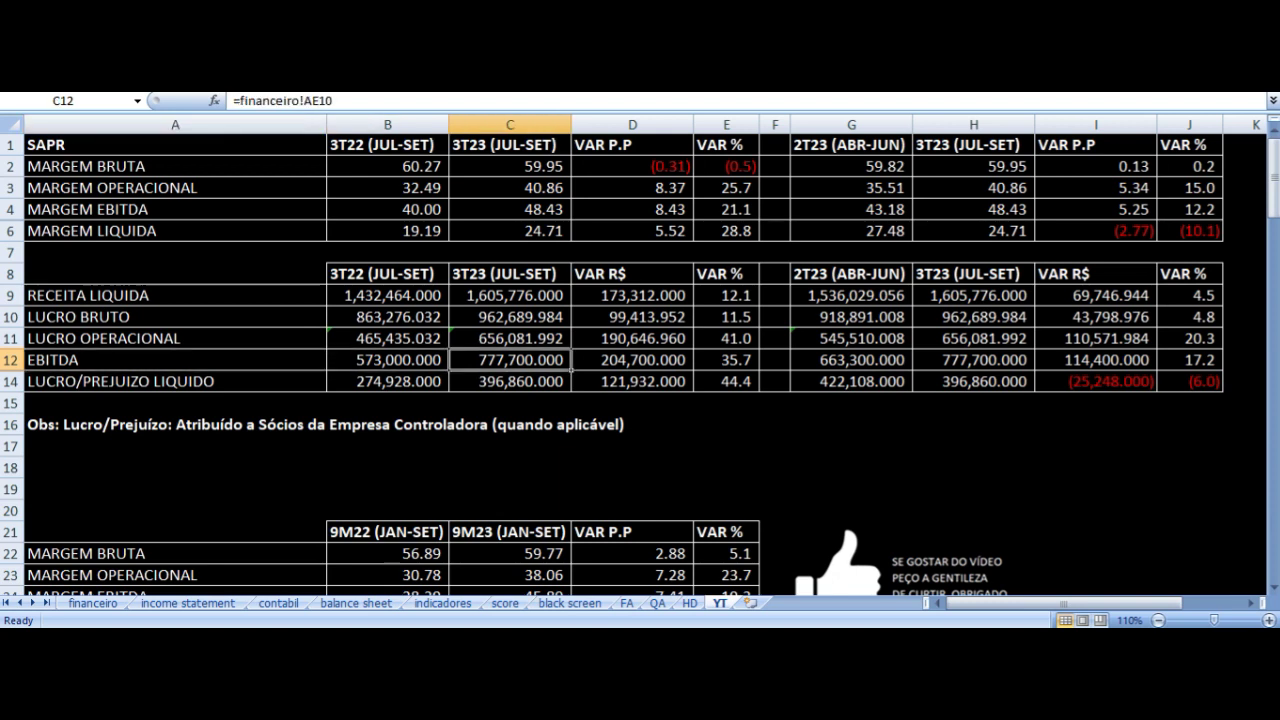
pyautogui.press('Right')
pyautogui.press('Right')
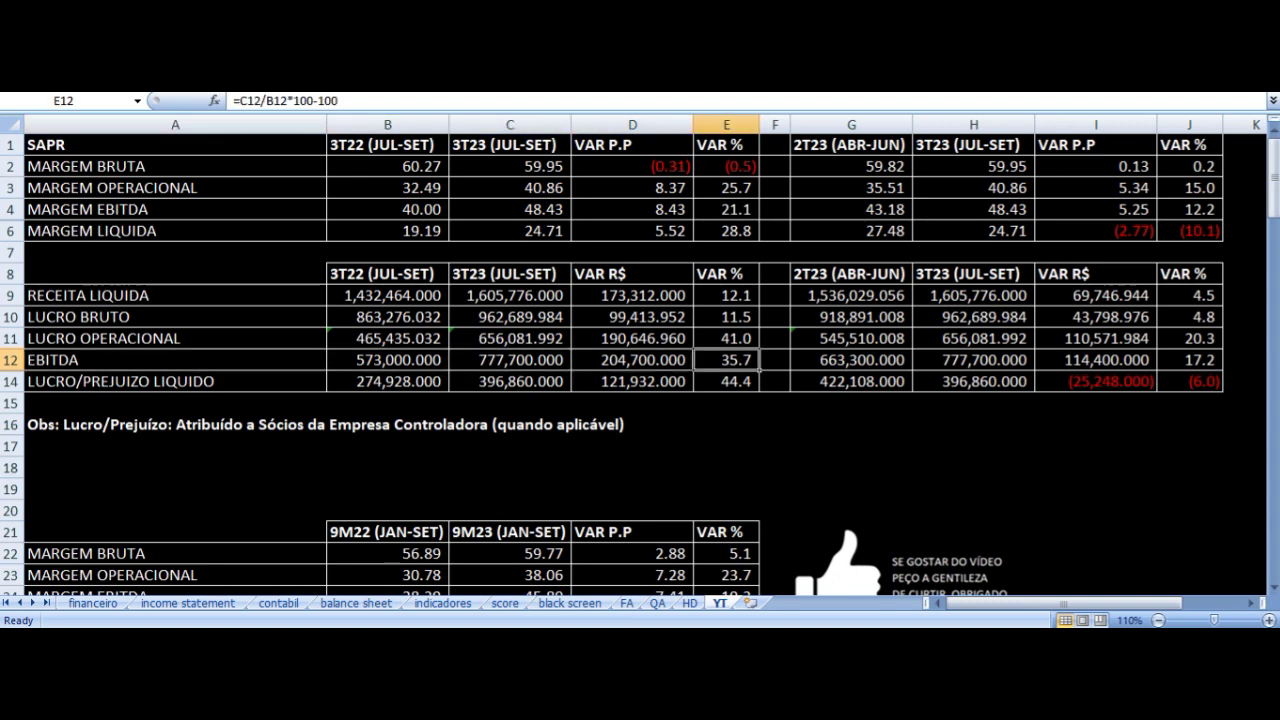
# Review the LUCRO/PREJUIZO LIQUIDO row for 3T22 and 3T23 through to its R$ and percentage variations.
pyautogui.press('Down')
pyautogui.press('Left')
pyautogui.press('Left')
pyautogui.press('Left')
pyautogui.press('Left')
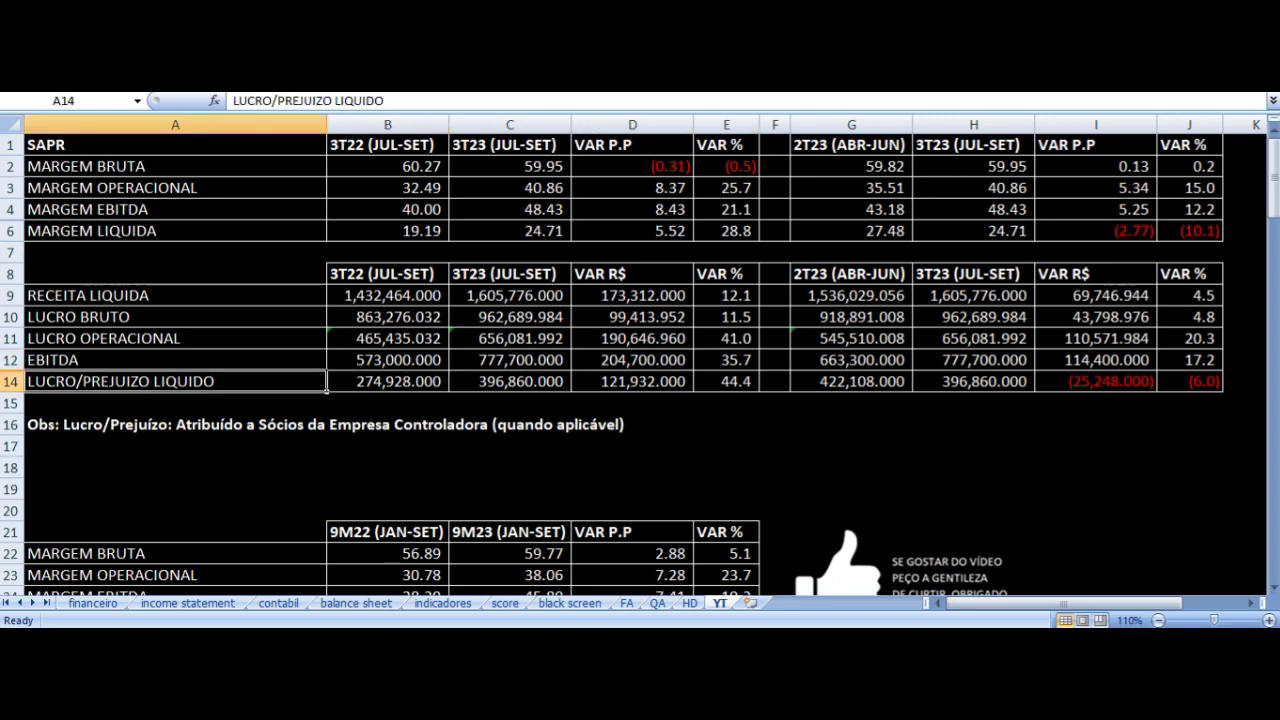
pyautogui.press('Right')
pyautogui.press('Right')
pyautogui.press('Left')
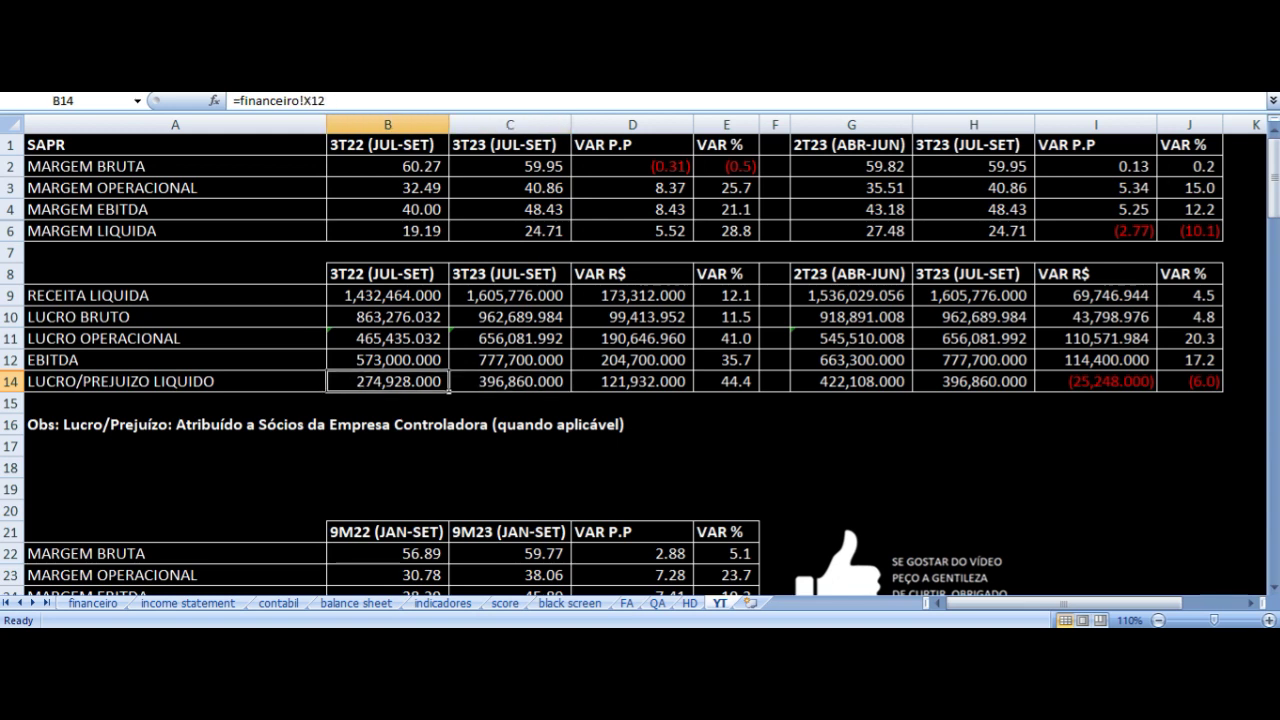
pyautogui.press('Right')
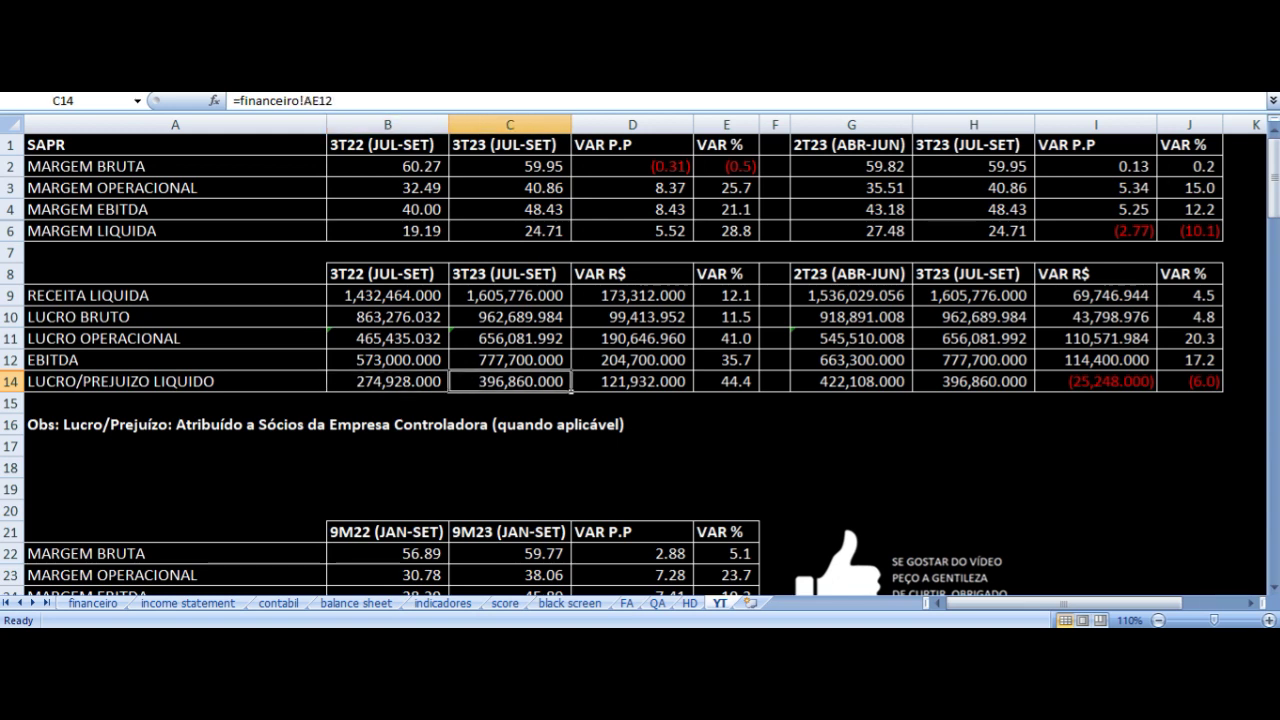
pyautogui.press('Right')
pyautogui.press('Right')
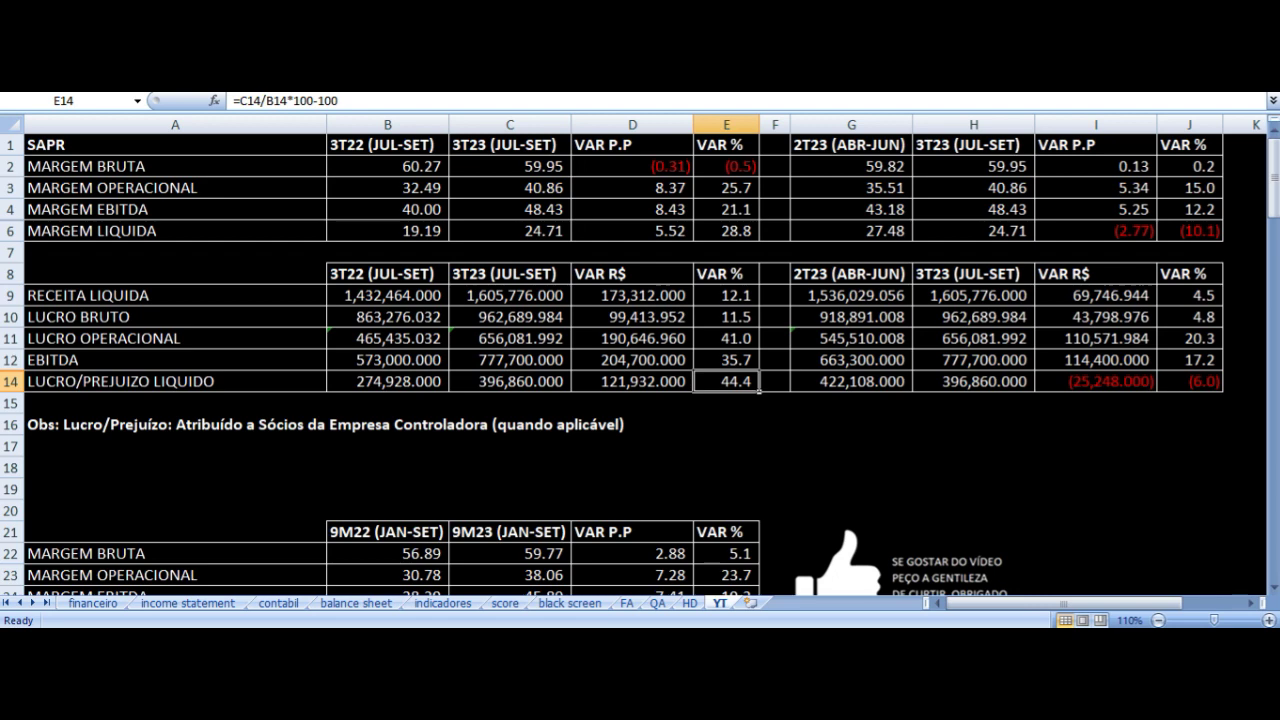
# Select the whole 3T22 versus 3T23 comparison block, then revisit the 3T22 revenue, operating profit and net profit amounts.
pyautogui.moveTo(420, 146); pyautogui.dragTo(710, 383)
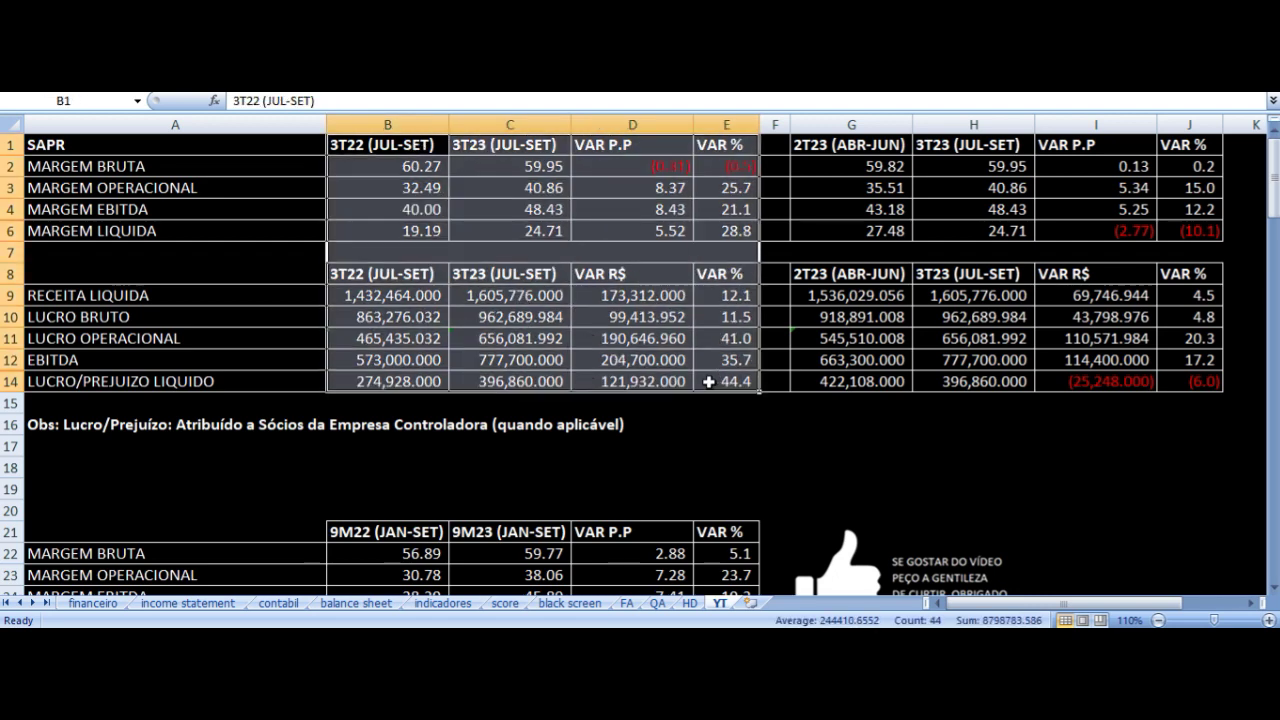
pyautogui.click(418, 296)
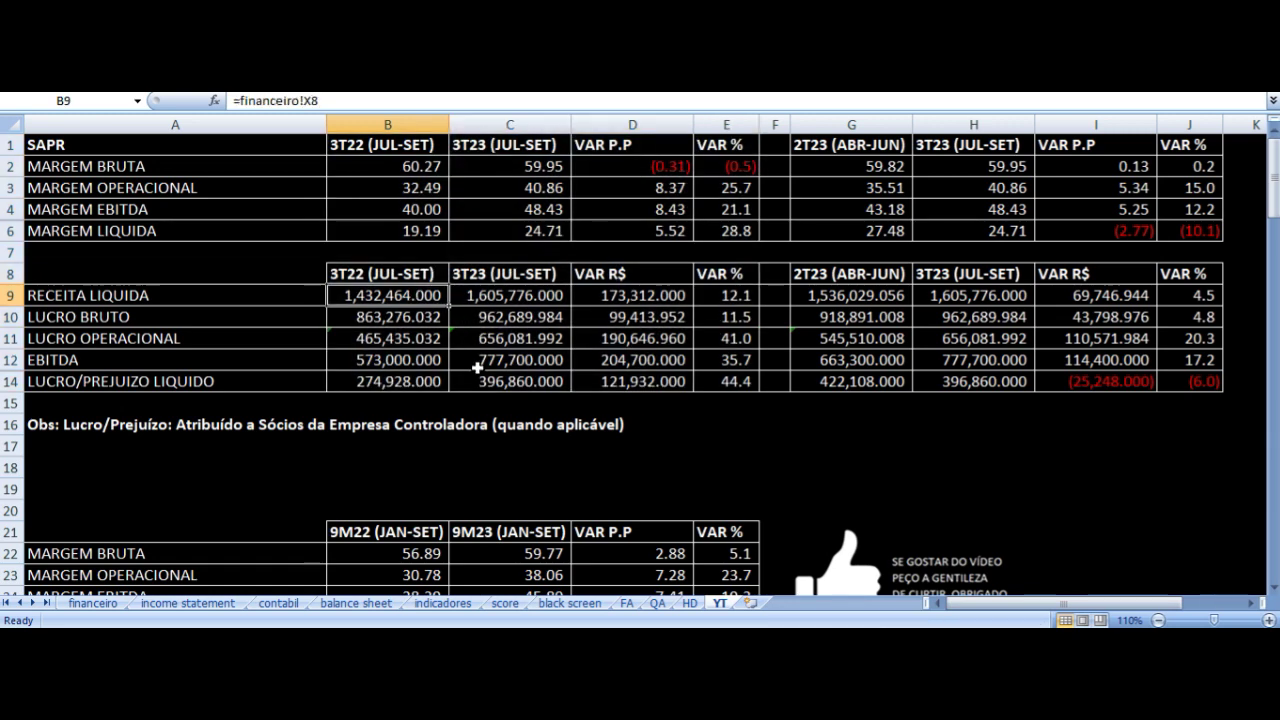
pyautogui.click(401, 339)
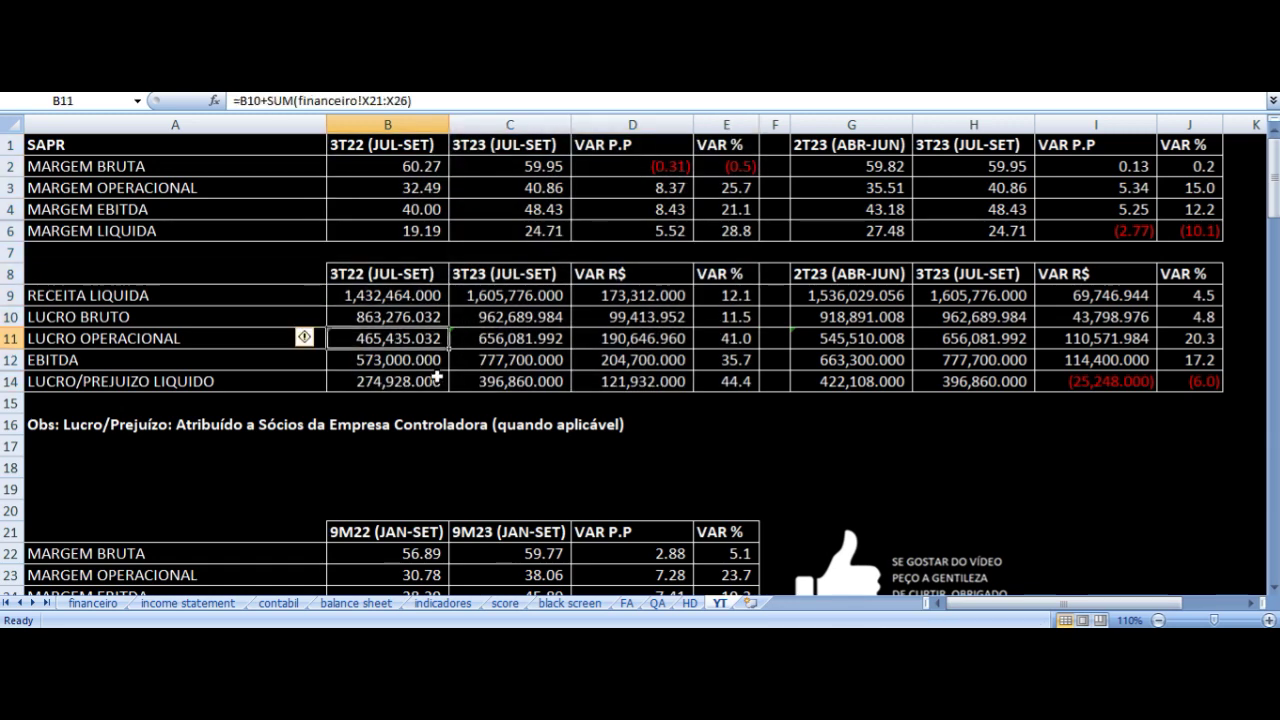
pyautogui.click(394, 381)
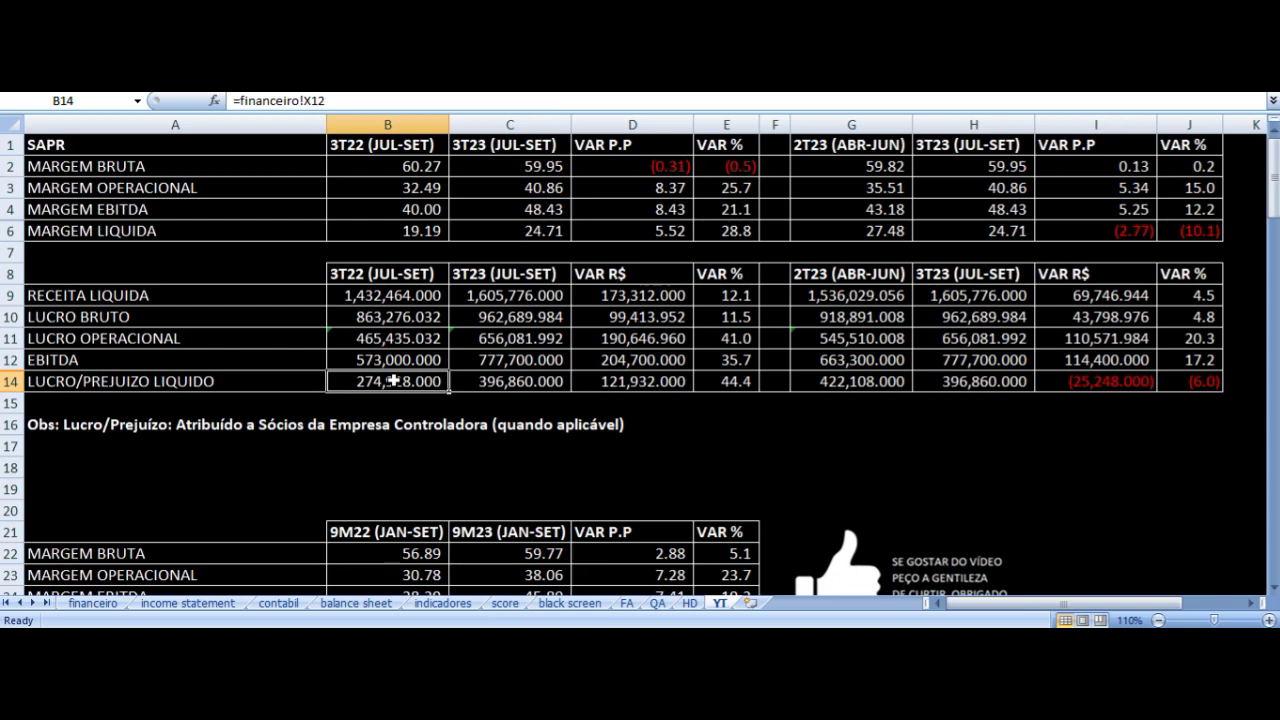
# Compare MARGEM BRUTA between 2T23 and 3T23 in the quarter-on-quarter table, including its percentage-point variation.
pyautogui.click(842, 176)
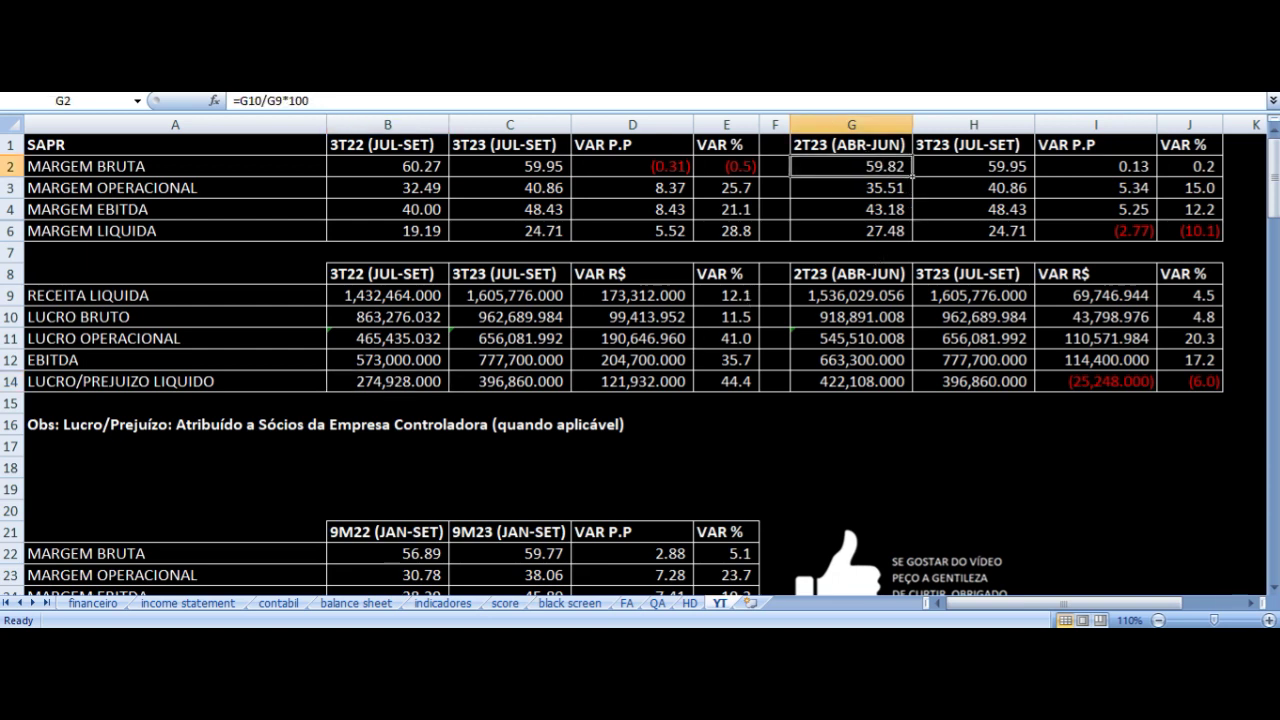
pyautogui.click(973, 166)
pyautogui.click(851, 166)
pyautogui.click(973, 166)
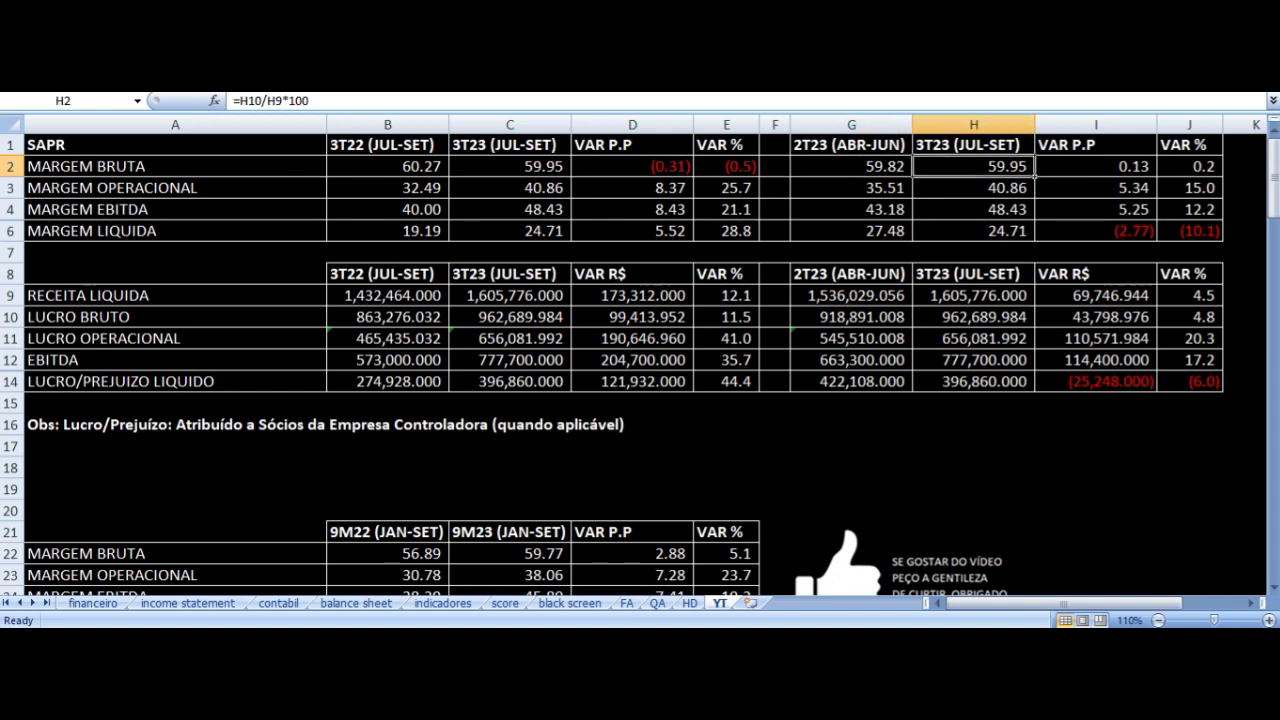
pyautogui.click(1096, 166)
# Compare MARGEM OPERACIONAL between 2T23 and 3T23, including its percentage-point variation.
pyautogui.click(1096, 188)
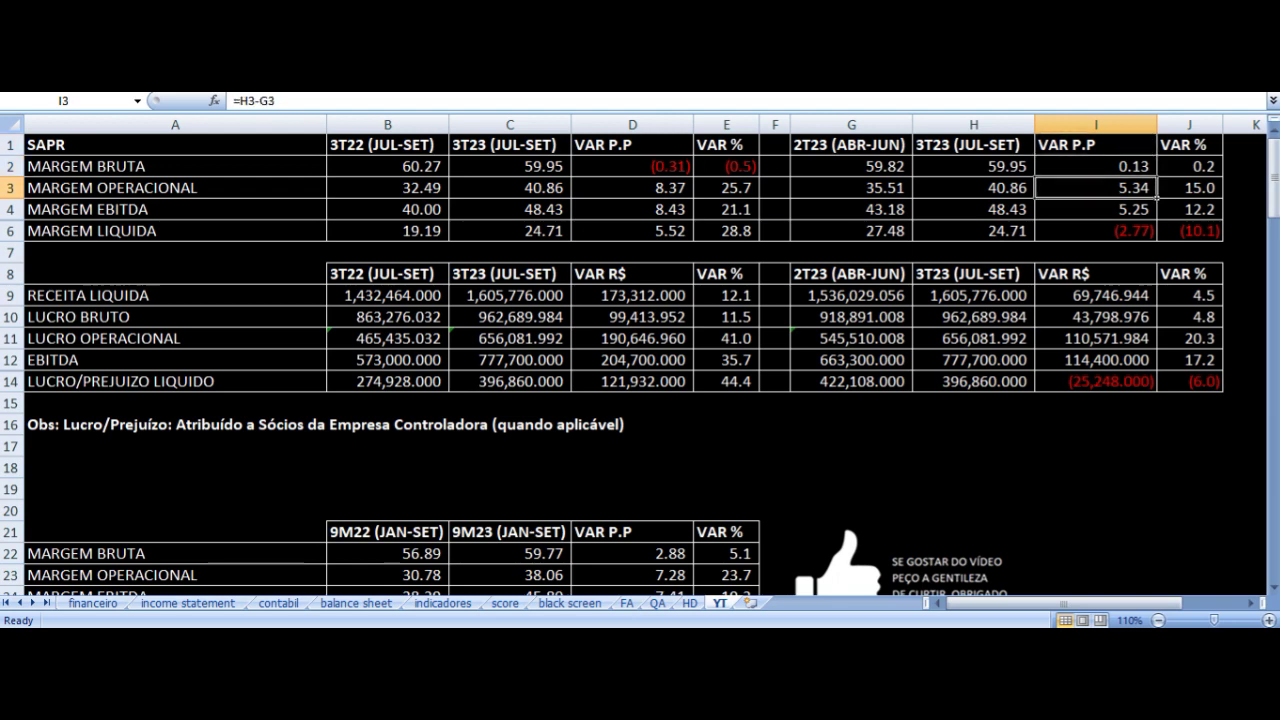
pyautogui.click(973, 188)
pyautogui.click(851, 188)
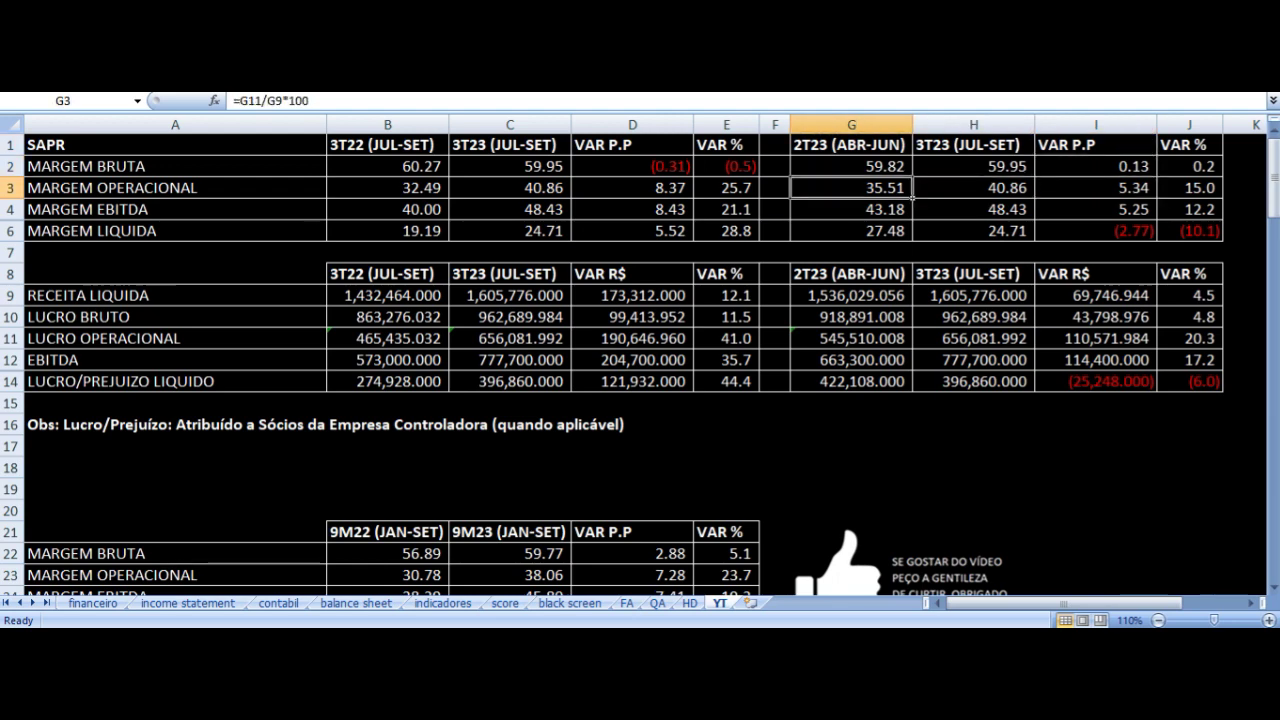
pyautogui.click(973, 188)
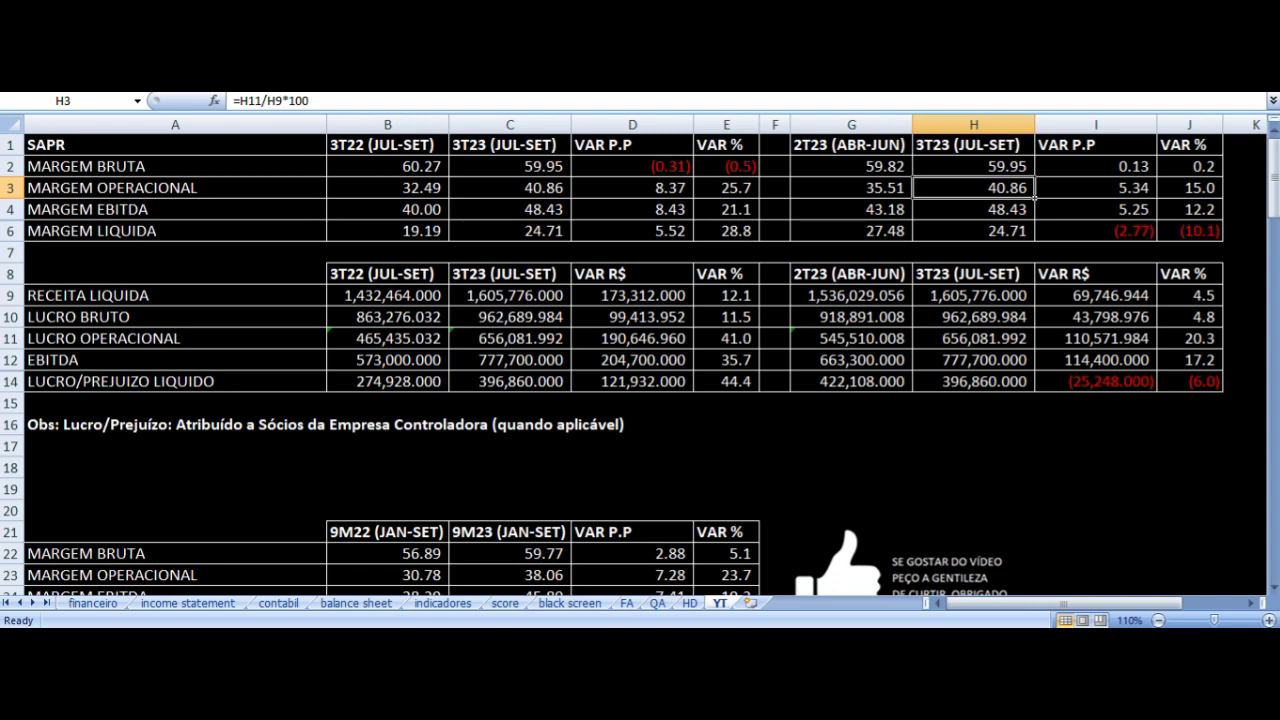
pyautogui.click(1096, 188)
# Examine the MARGEM EBITDA row for 2T23 and 3T23 and its VAR P.P value.
pyautogui.click(1150, 148)
pyautogui.press('Down')
pyautogui.press('Down')
pyautogui.press('Down')
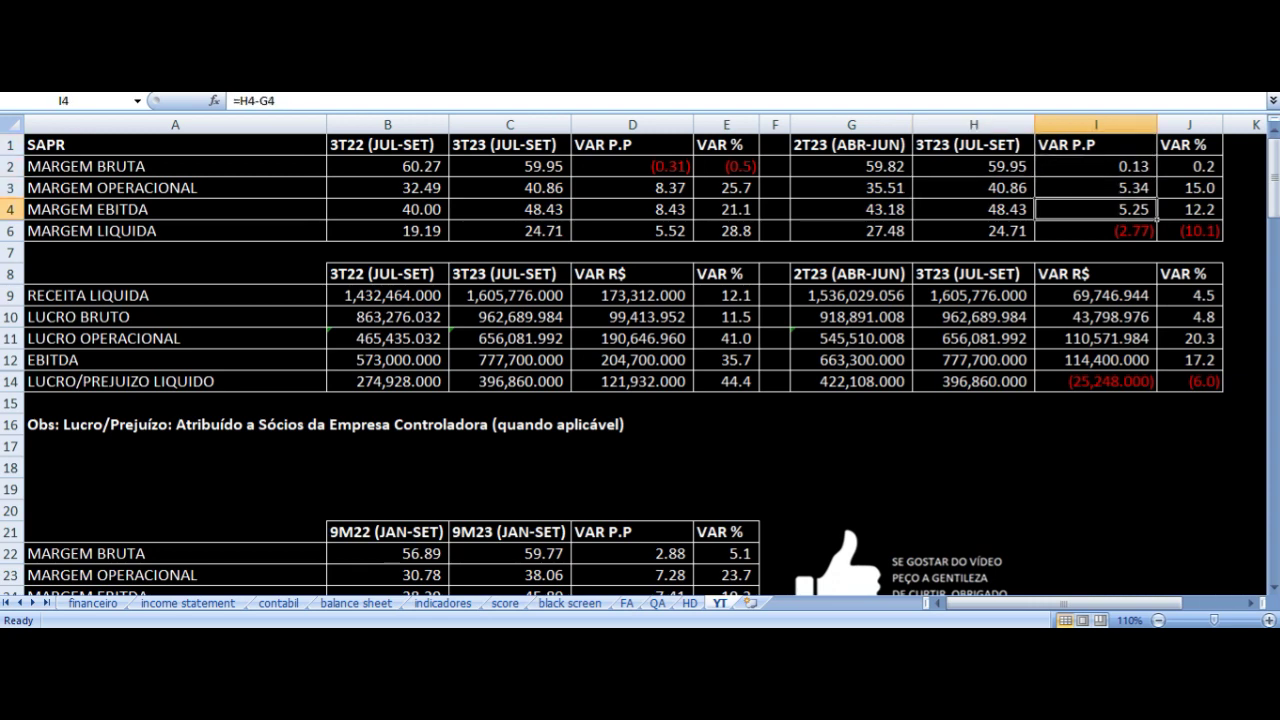
pyautogui.click(851, 209)
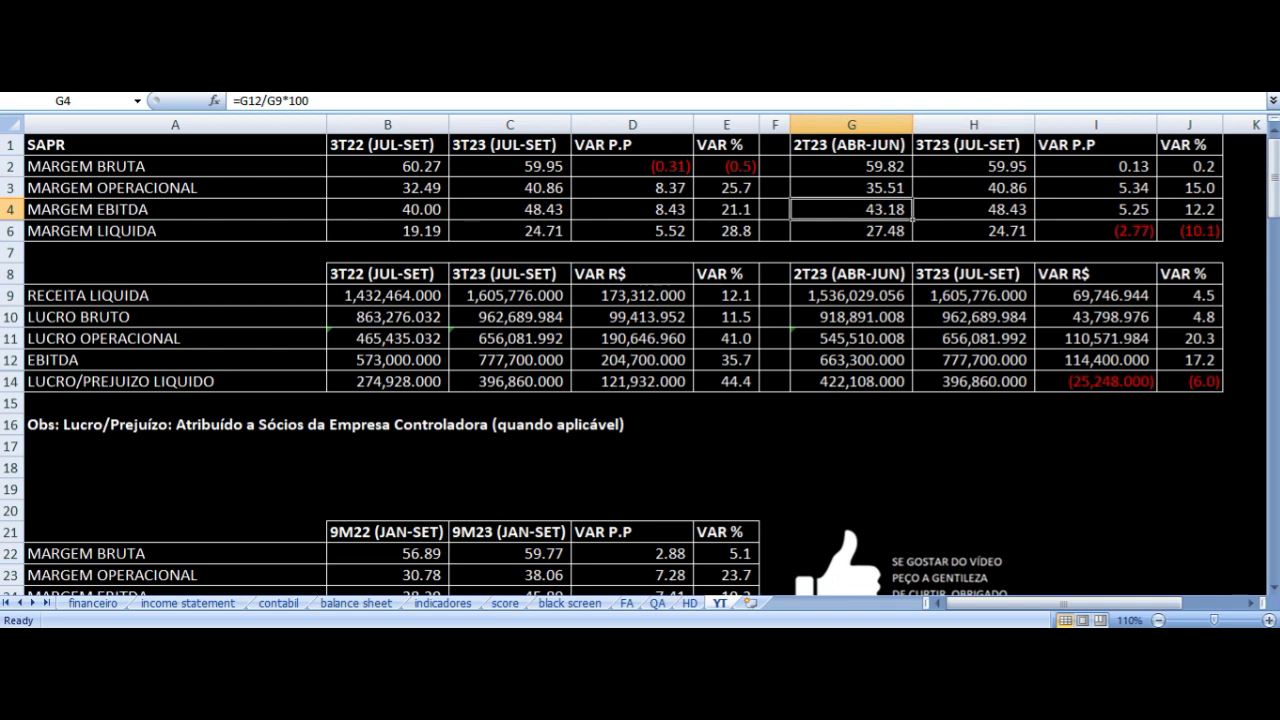
pyautogui.click(973, 209)
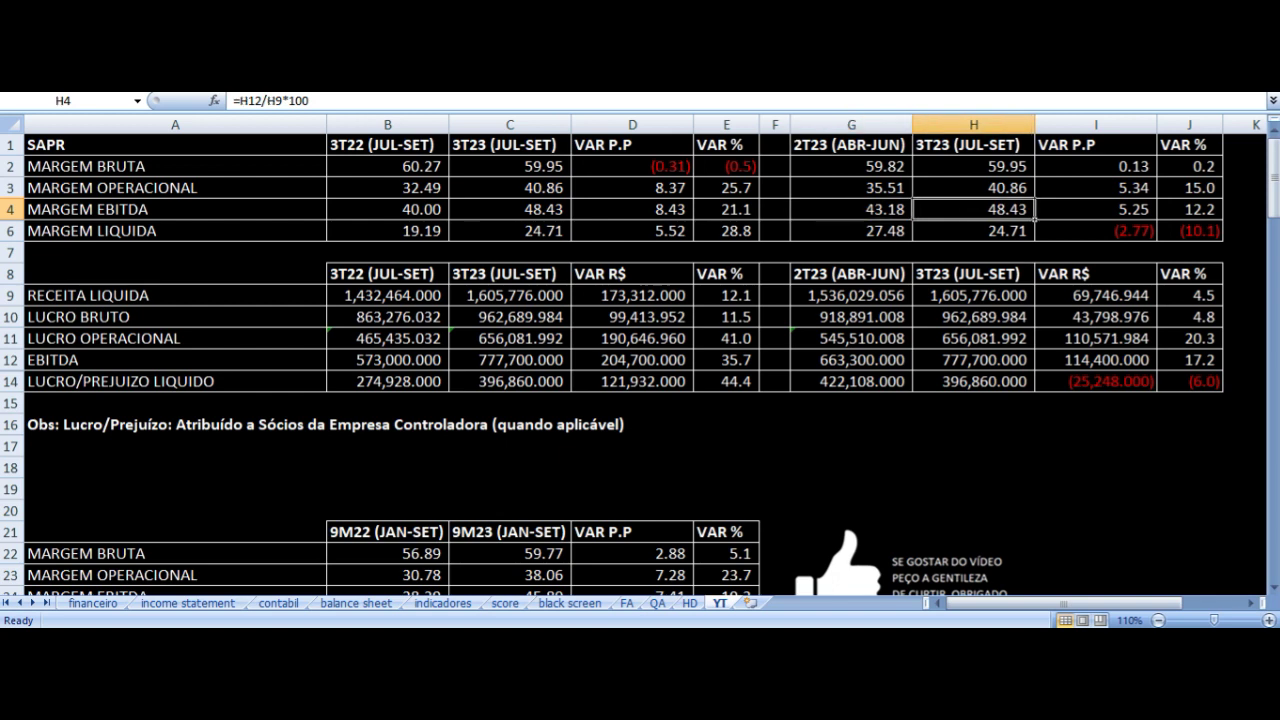
pyautogui.click(1095, 209)
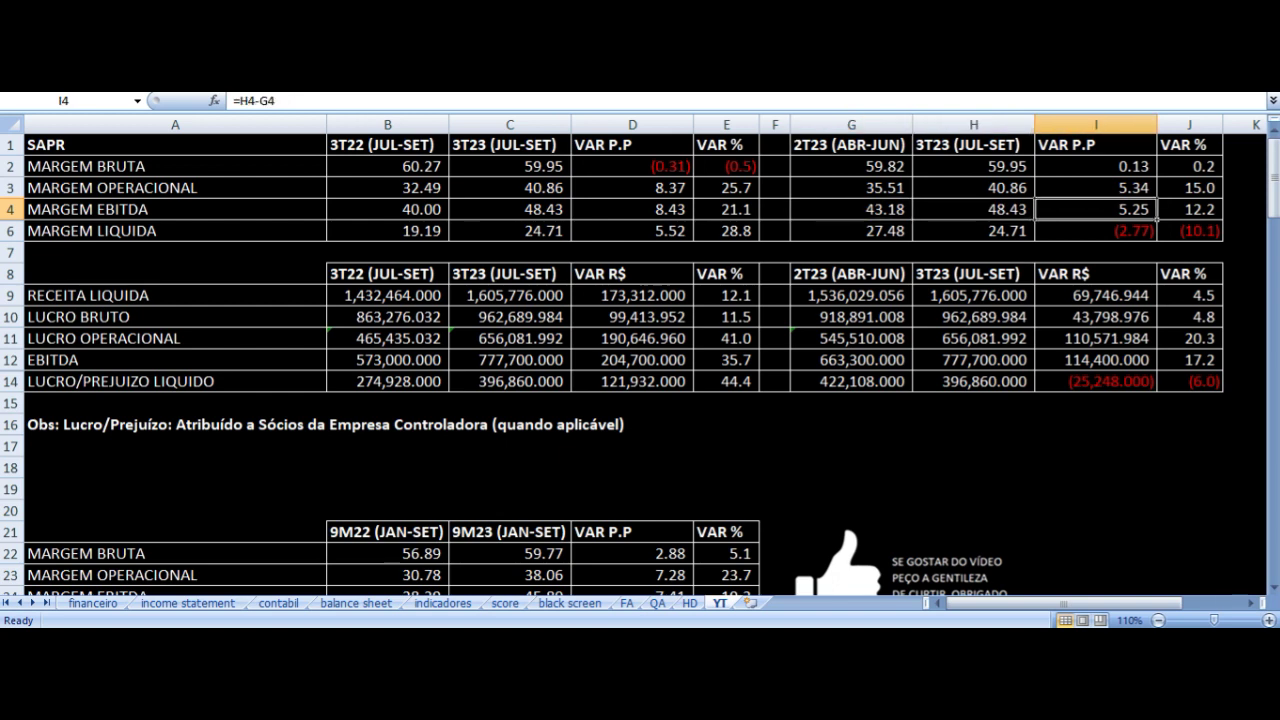
# Review MARGEM LIQUIDA for 2T23 and 3T23 and its percentage-point variation.
pyautogui.click(1095, 230)
pyautogui.click(973, 230)
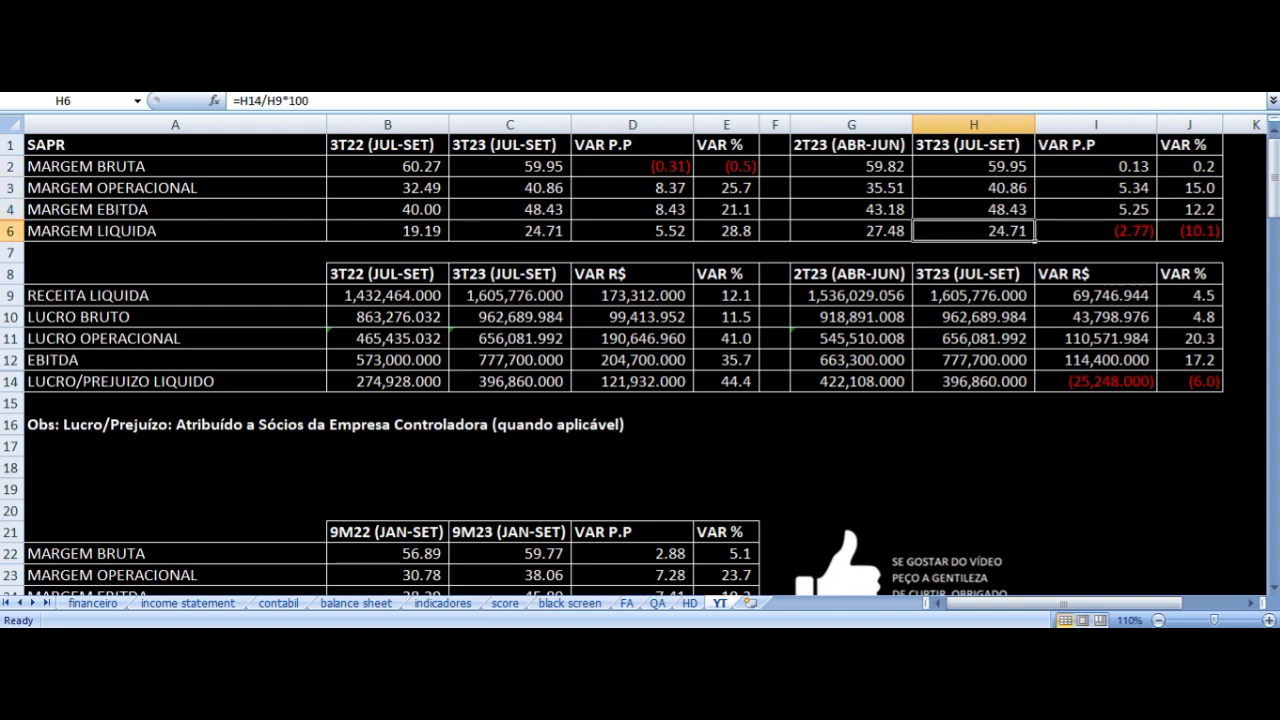
pyautogui.click(851, 230)
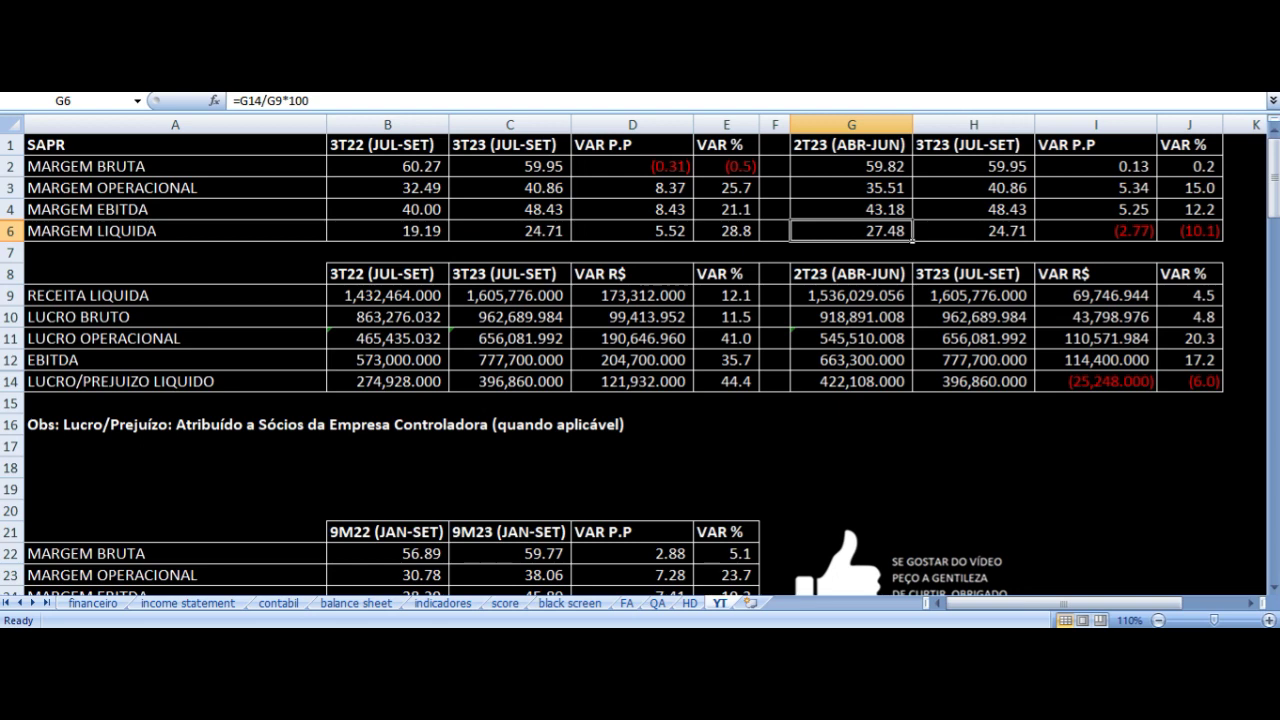
pyautogui.click(973, 230)
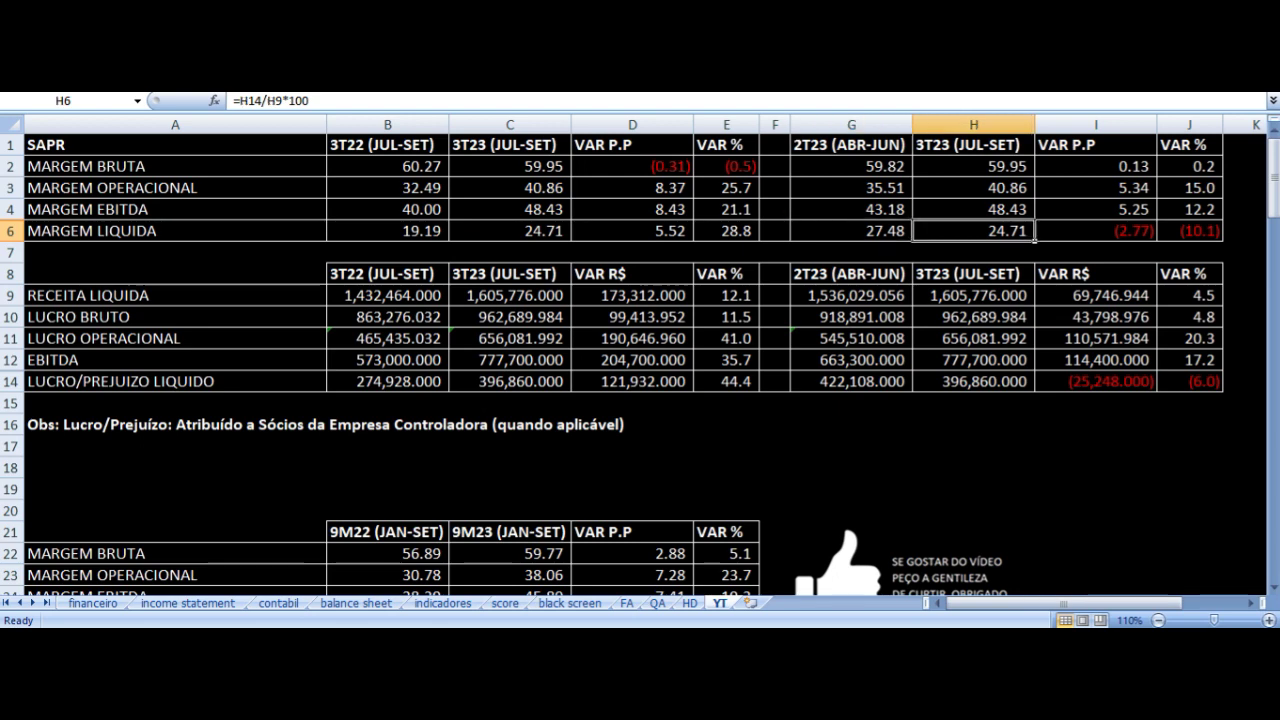
pyautogui.click(1095, 230)
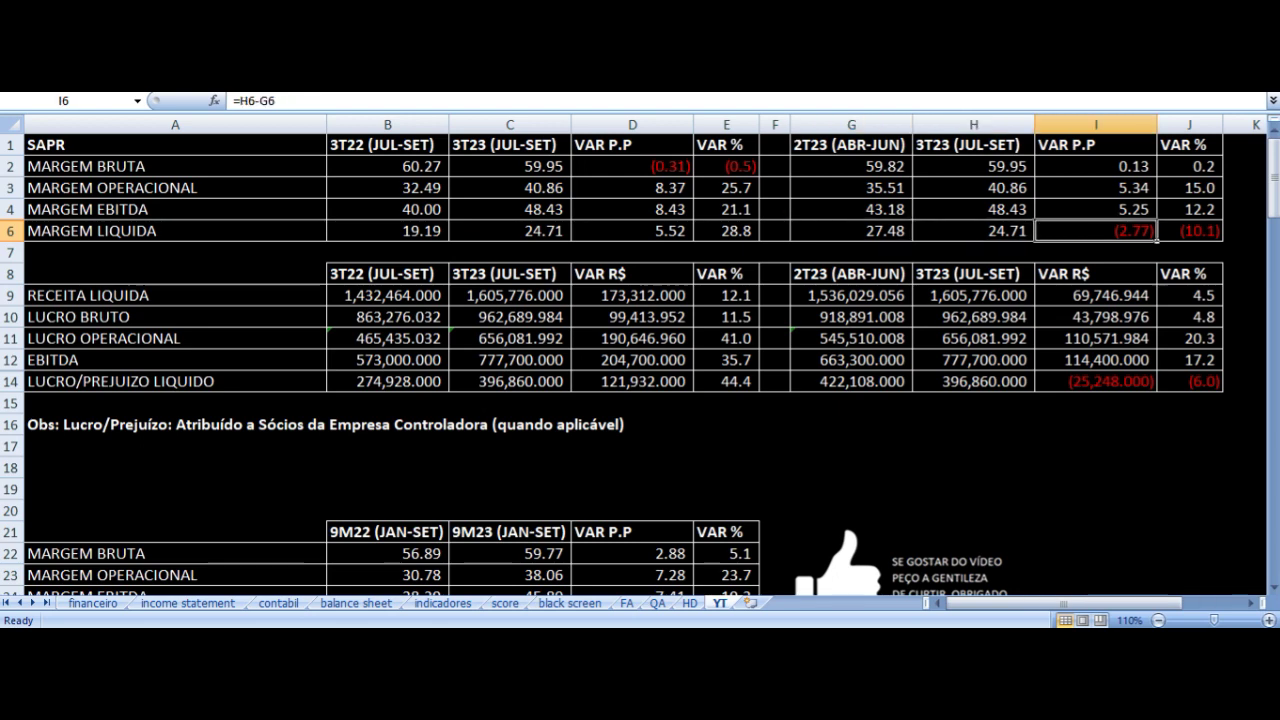
# Go back over the VAR P.P values of all four margins in the 2T23 versus 3T23 comparison.
pyautogui.press('Up')
pyautogui.press('Up')
pyautogui.press('Up')
pyautogui.press('Down')
pyautogui.press('Down')
pyautogui.press('Down')
# Move to the 2T23 versus 3T23 R$ table and review RECEITA LIQUIDA through to its percentage variation.
pyautogui.press('Down')
pyautogui.press('Down')
pyautogui.press('Down')
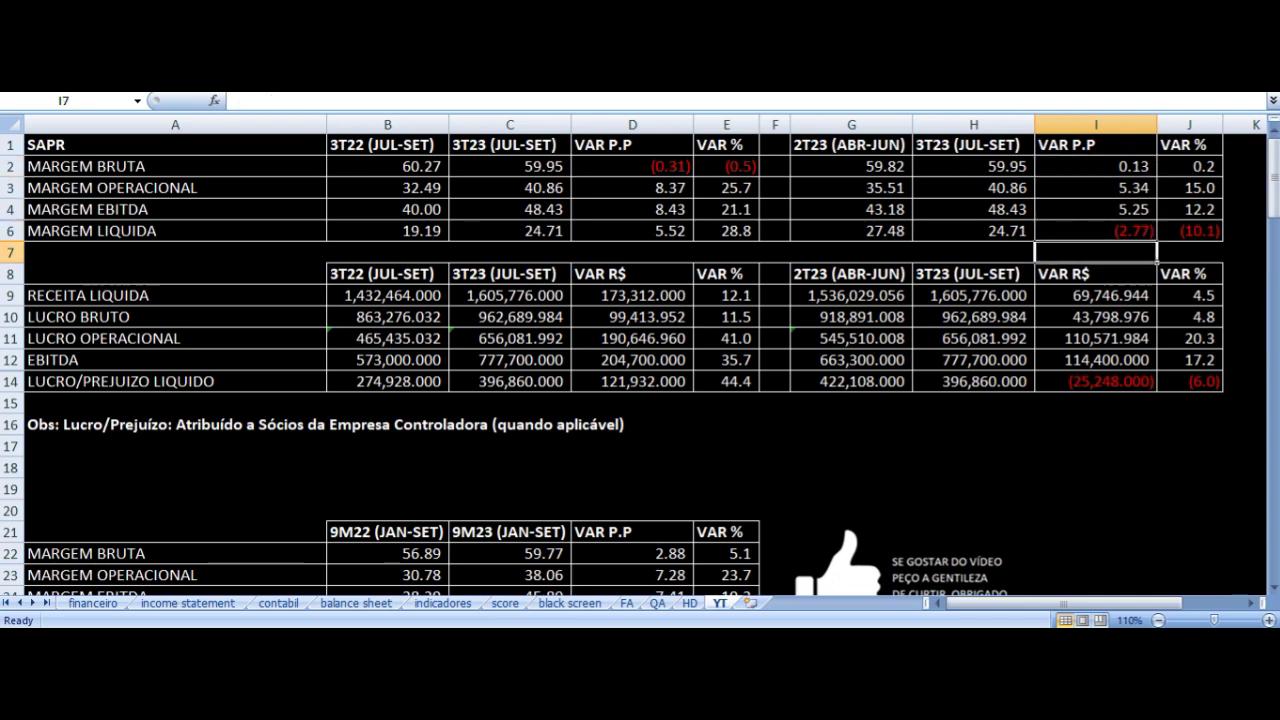
pyautogui.press('Left')
pyautogui.press('Left')
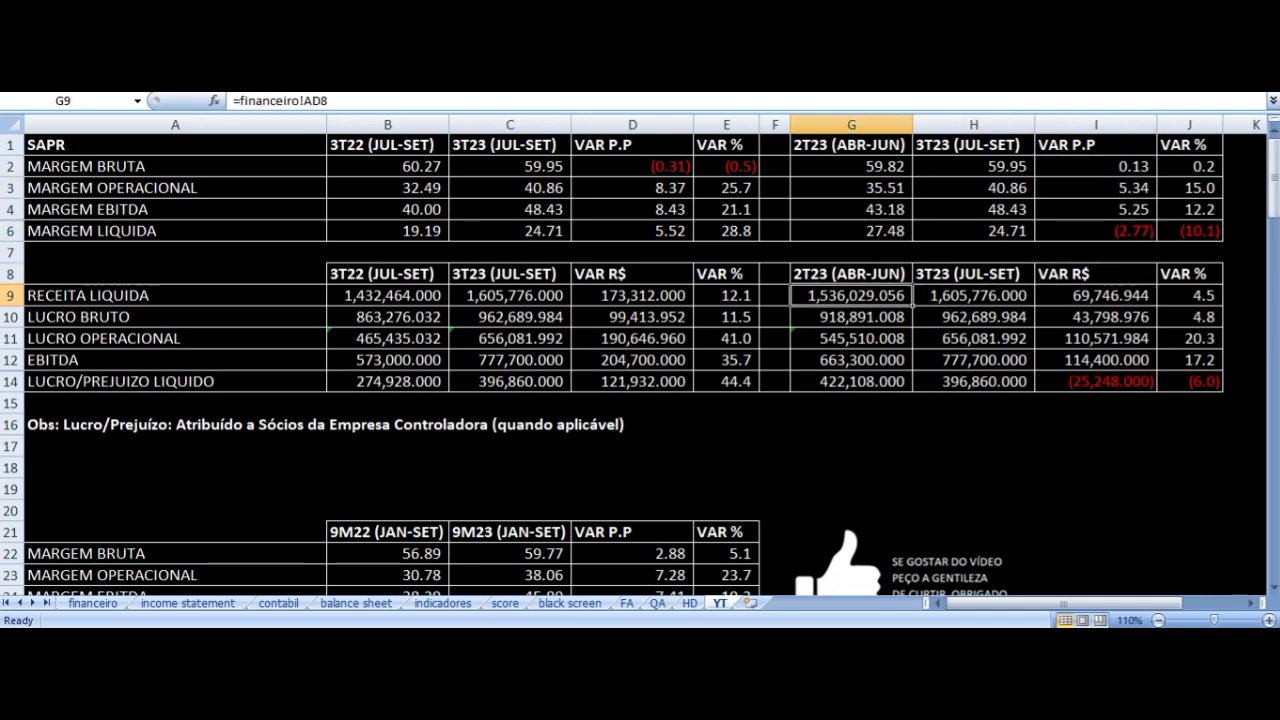
pyautogui.press('Right')
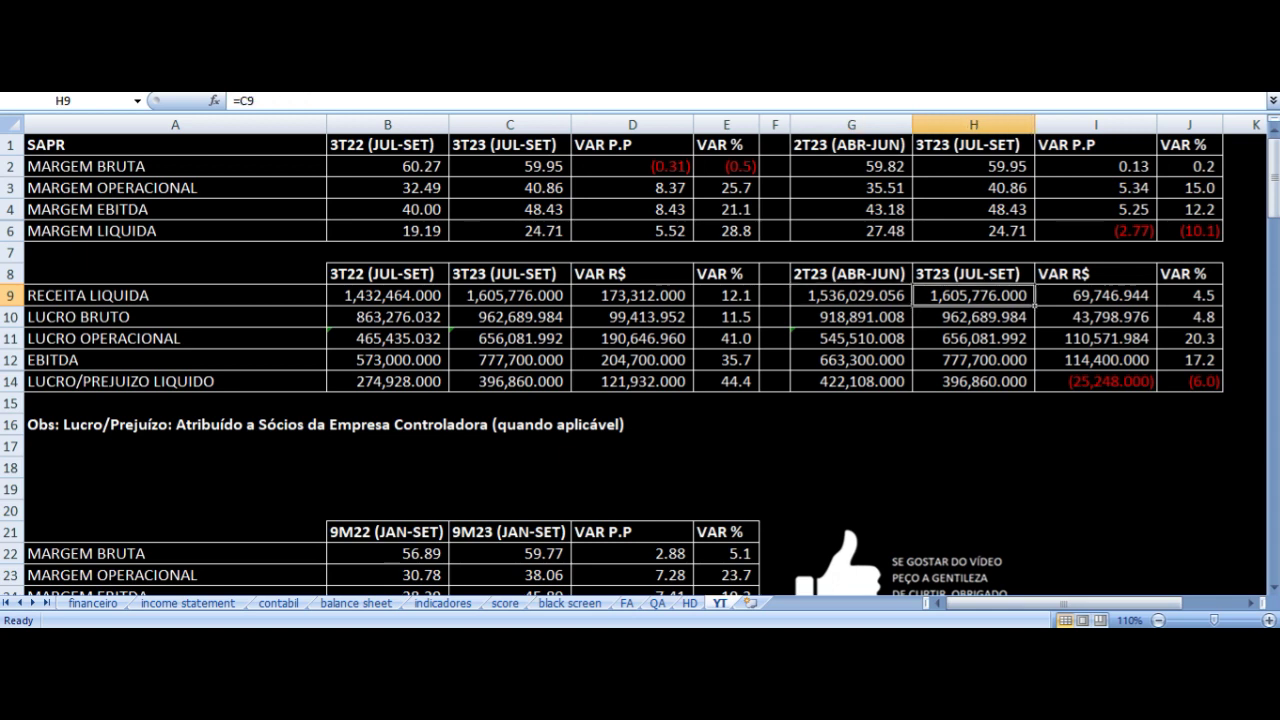
pyautogui.press('Right')
pyautogui.press('Right')
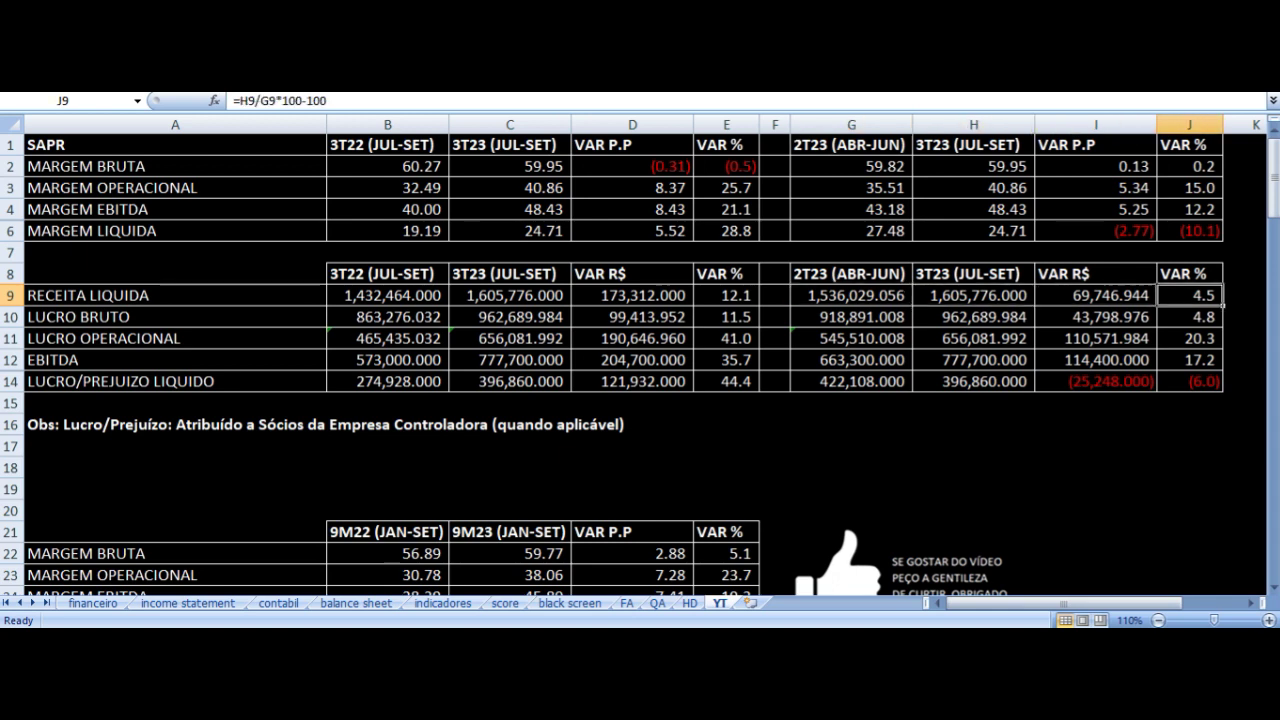
# Review the LUCRO BRUTO amounts for 2T23 and 3T23 and their R$ and percentage variations.
pyautogui.press('Down')
pyautogui.press('Left')
pyautogui.press('Left')
pyautogui.press('Left')
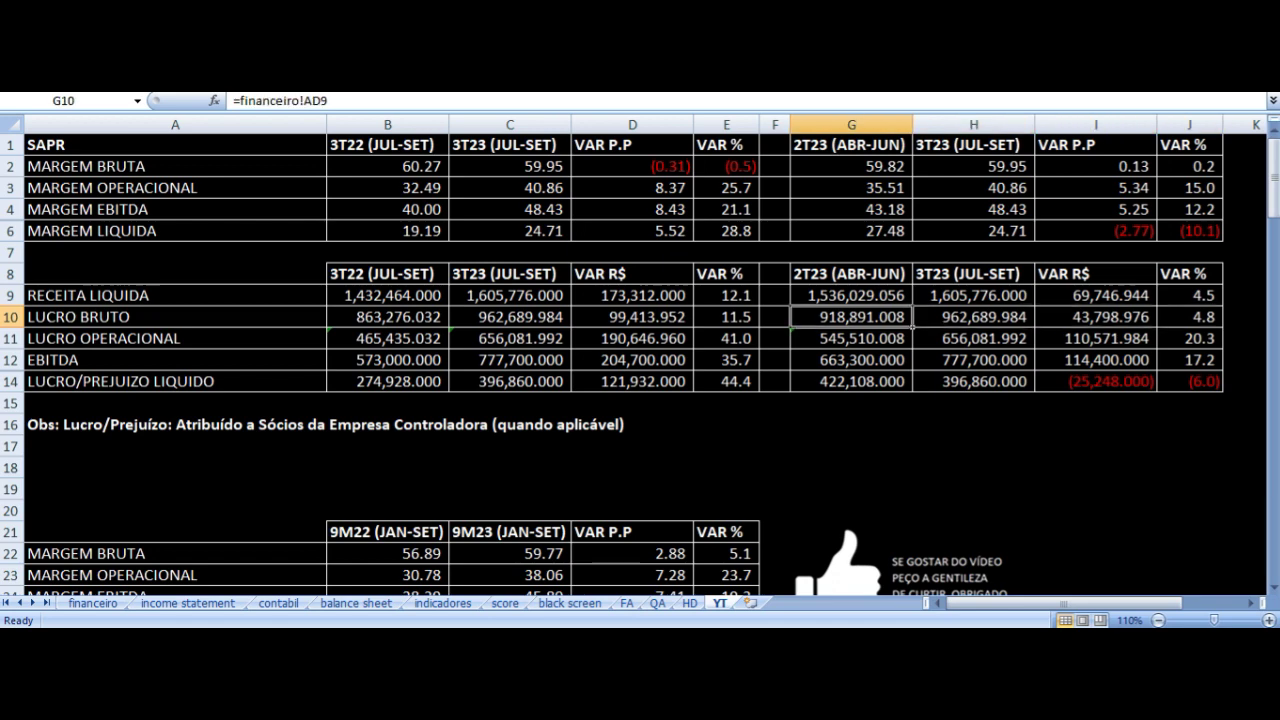
pyautogui.press('Right')
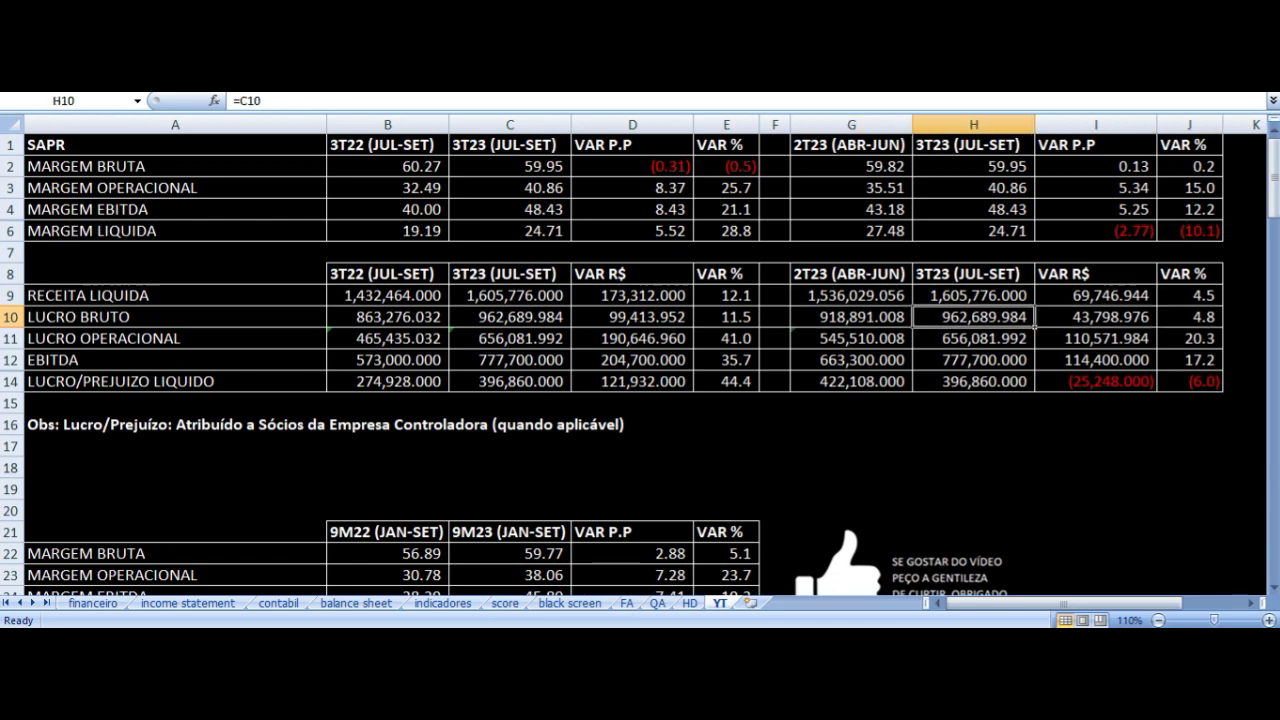
pyautogui.press('Right')
pyautogui.press('Right')
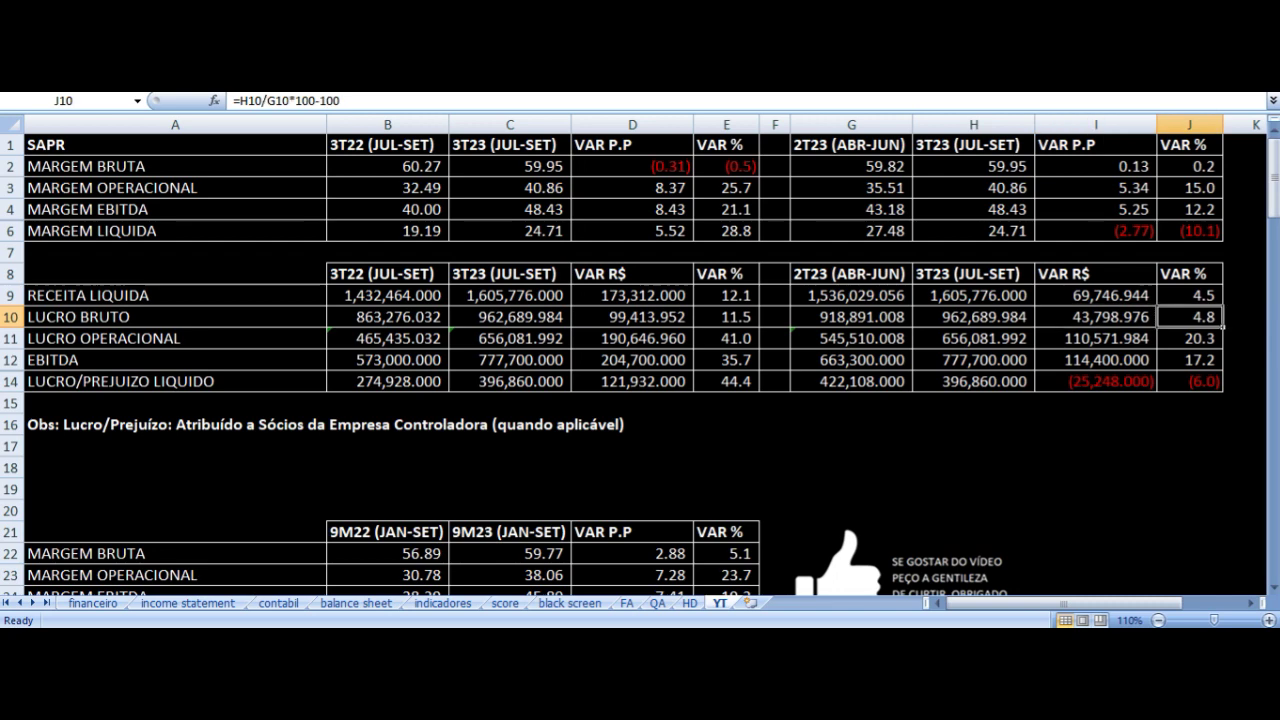
# Examine the LUCRO OPERACIONAL row for 2T23 and 3T23 through to its percentage variation.
pyautogui.press('Down')
pyautogui.press('Left')
pyautogui.press('Left')
pyautogui.press('Left')
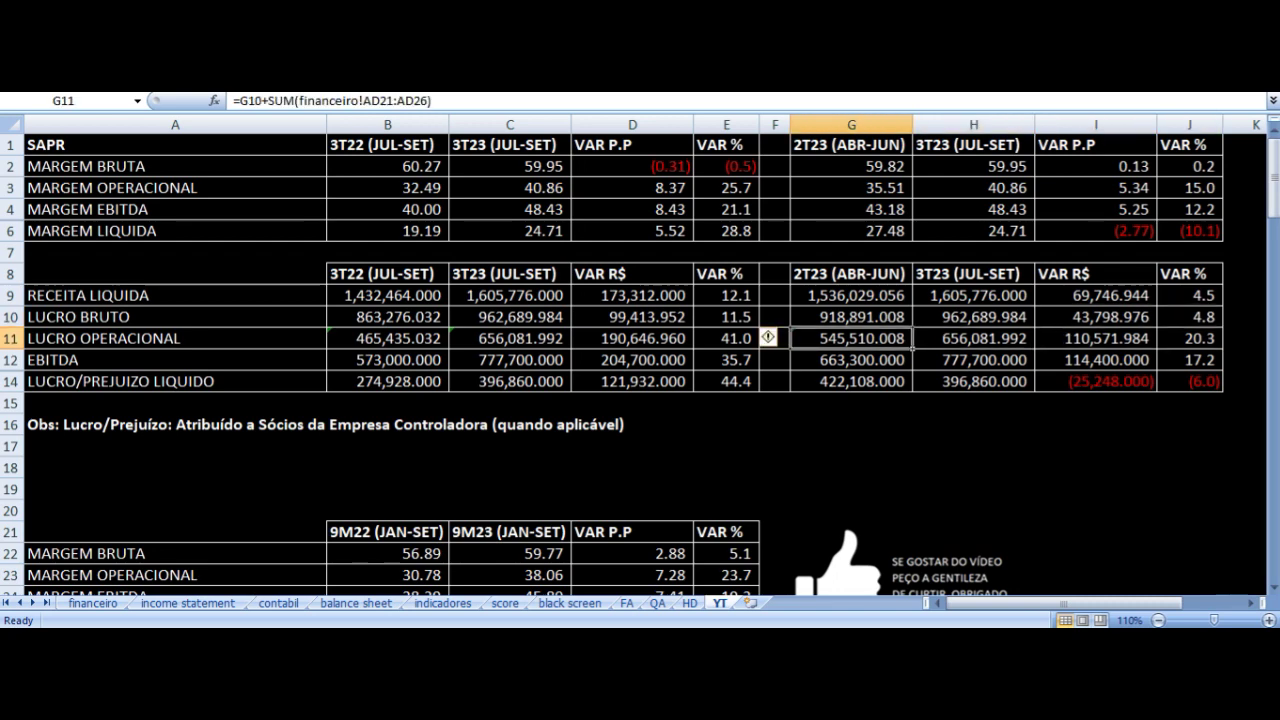
pyautogui.press('Right')
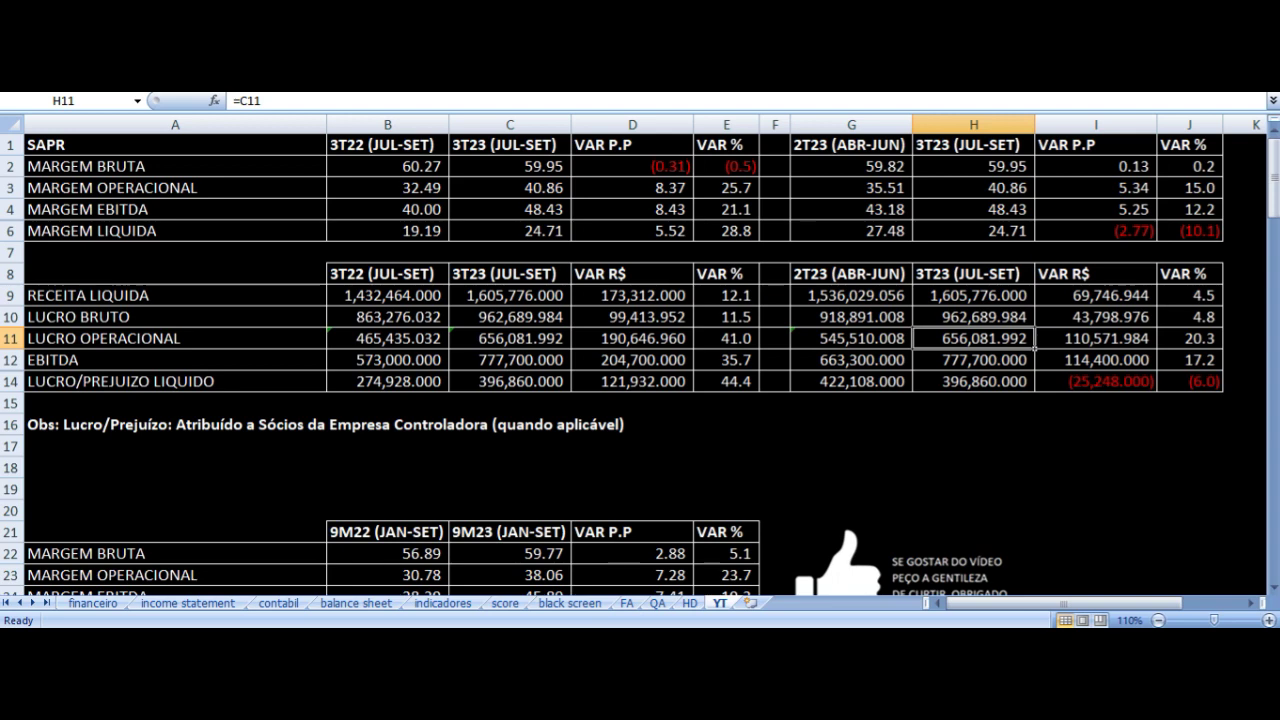
pyautogui.press('Right')
pyautogui.press('Right')
# Go through the EBITDA row for 2T23 and 3T23, including its R$ and percentage variations.
pyautogui.press('Down')
pyautogui.press('Left')
pyautogui.press('Left')
pyautogui.press('Left')
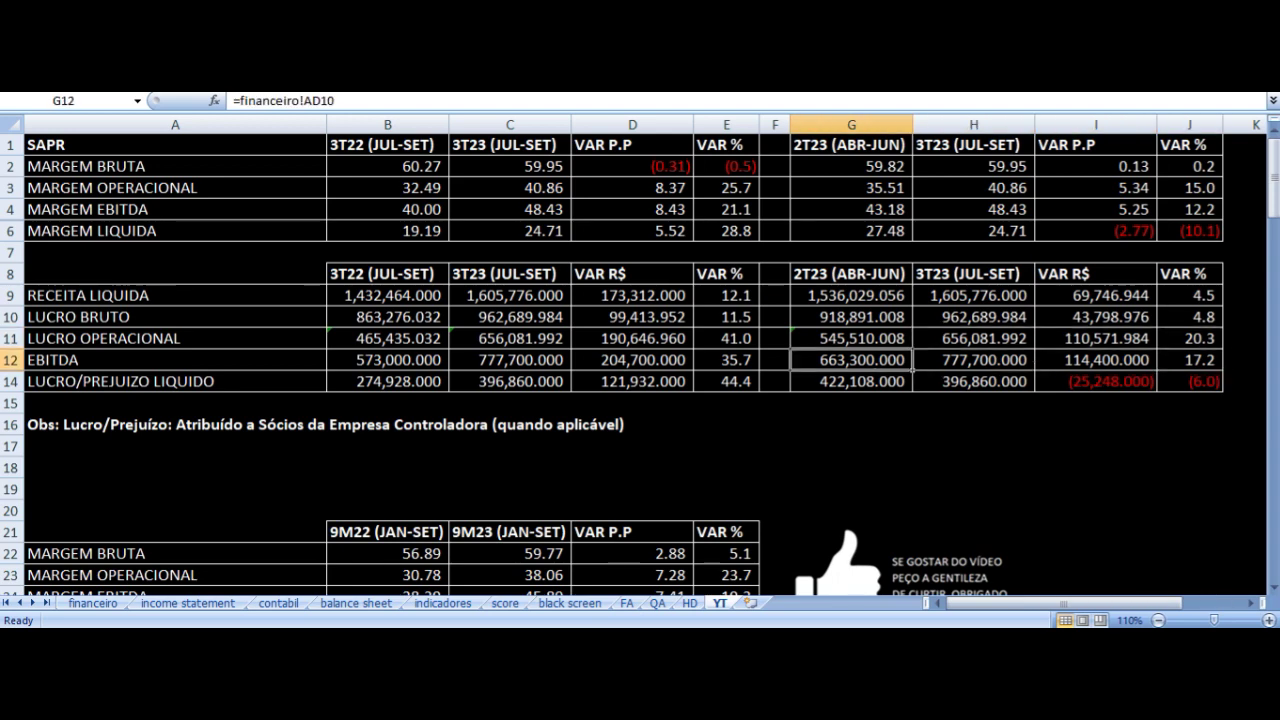
pyautogui.press('Left')
pyautogui.press('Right')
pyautogui.press('Right')
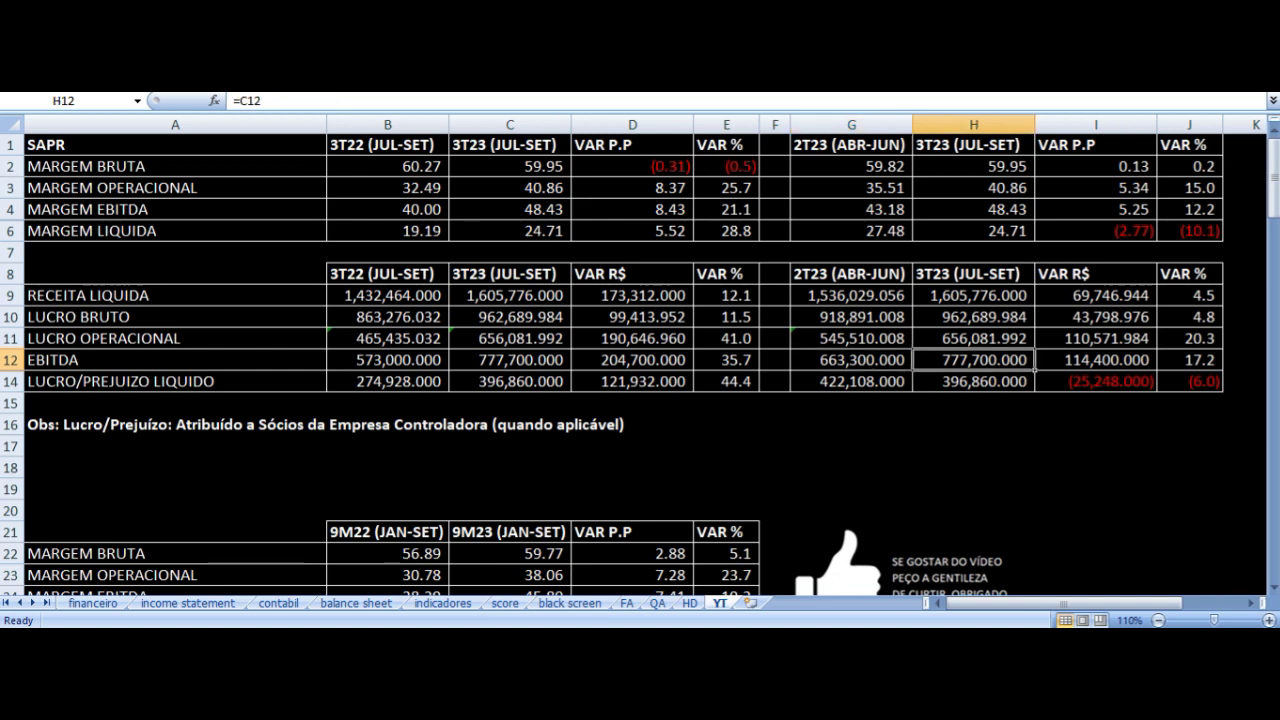
pyautogui.press('Right')
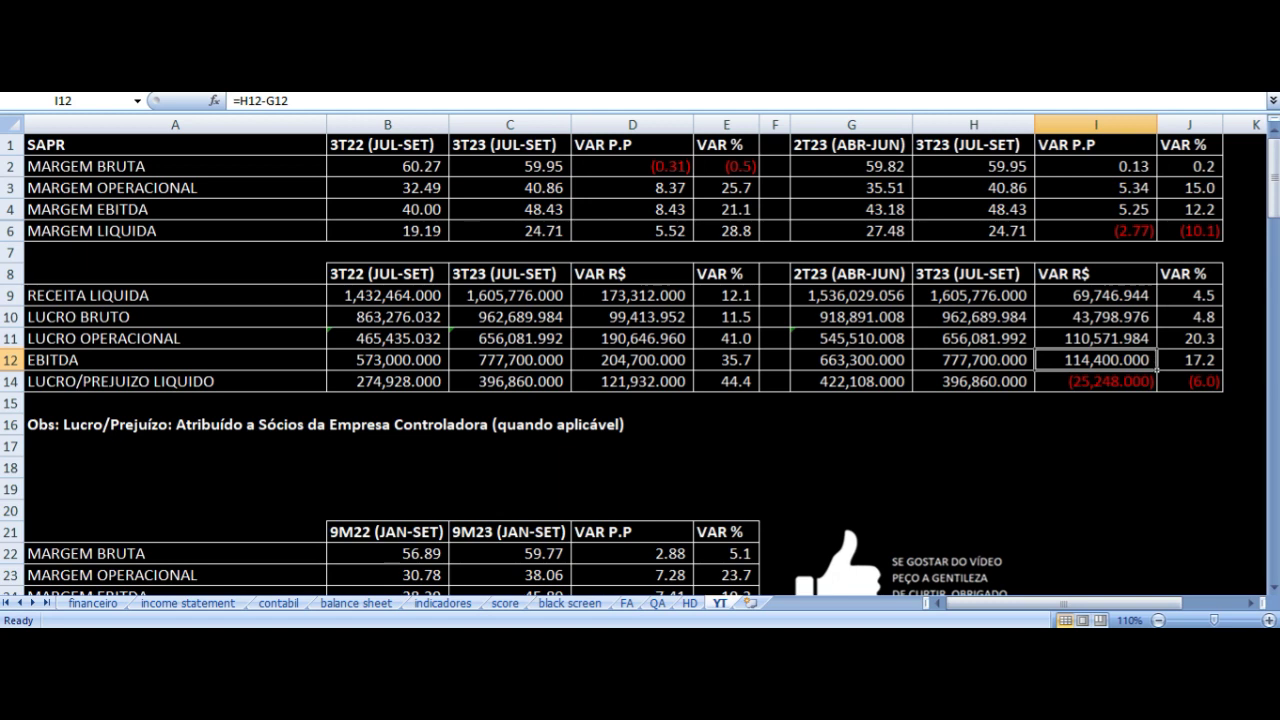
pyautogui.press('Right')
# Review the LUCRO/PREJUIZO LIQUIDO row for 2T23 and 3T23, and select the RECEITA LIQUIDA through EBITDA values above it.
pyautogui.press('Down')
pyautogui.press('Left')
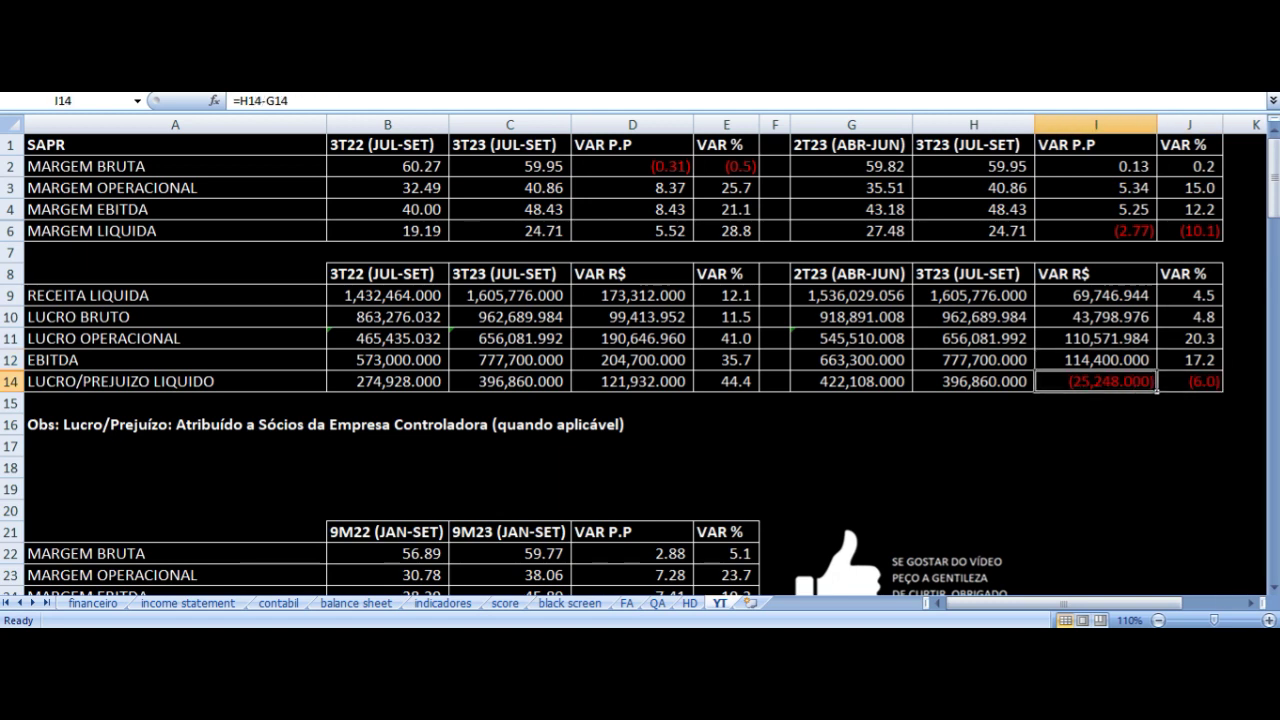
pyautogui.press('Left')
pyautogui.press('Left')
pyautogui.press('Left')
pyautogui.press('Right')
pyautogui.press('Right')
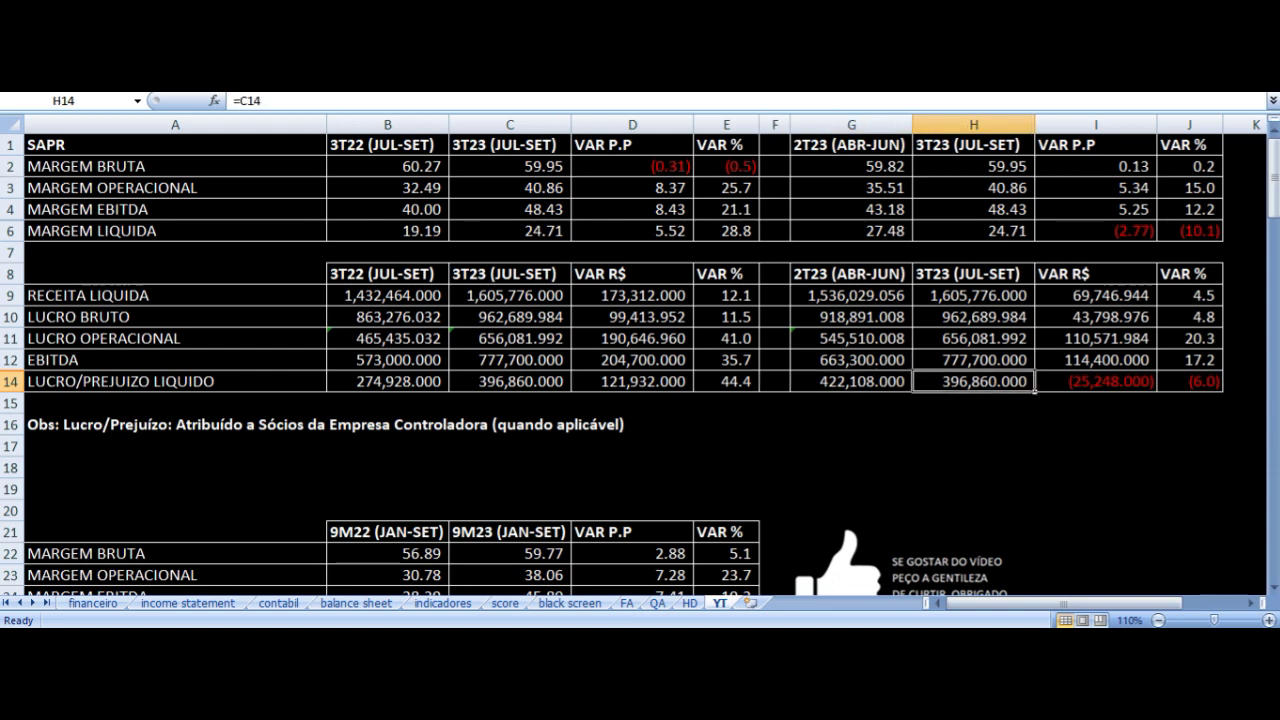
pyautogui.press('Right')
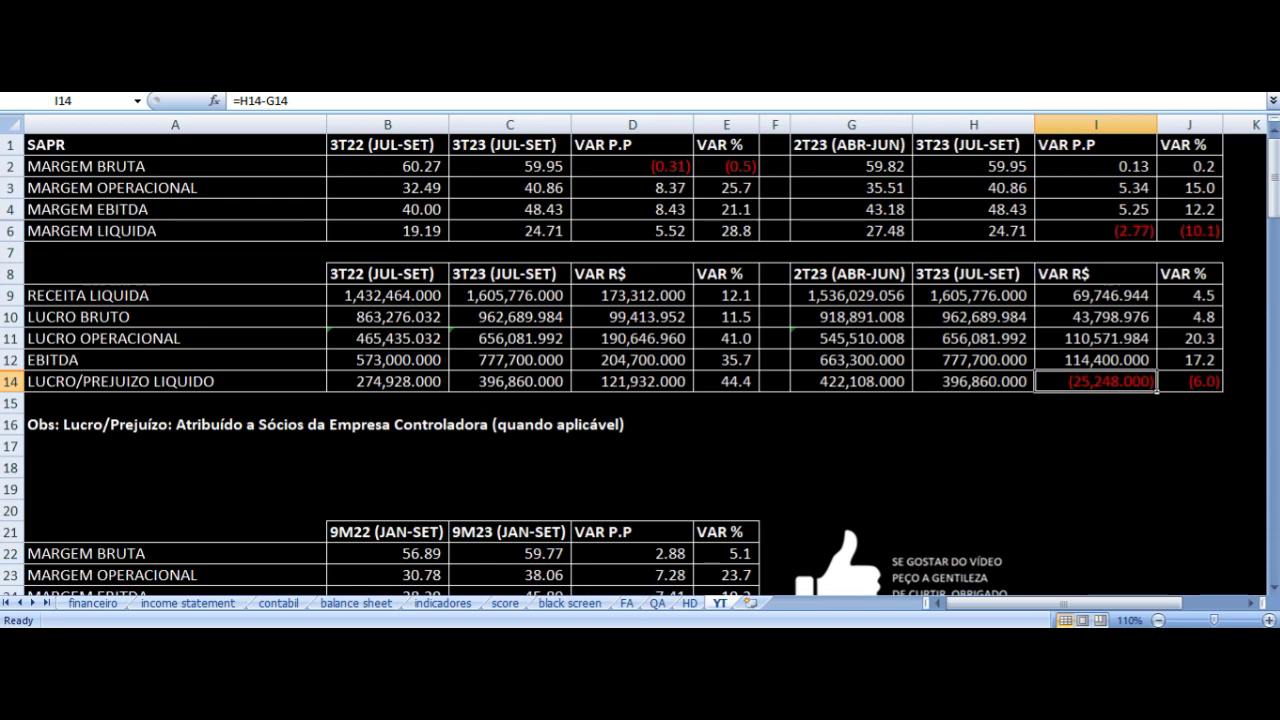
pyautogui.press('Right')
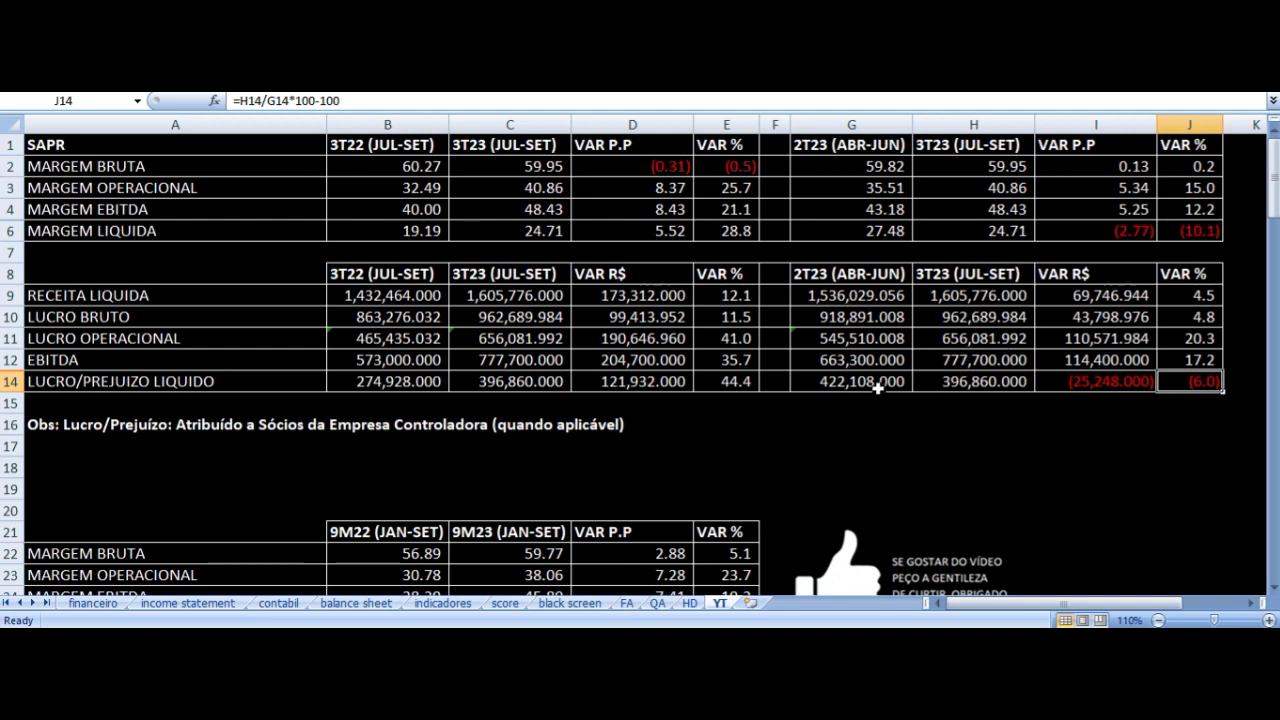
pyautogui.click(972, 386)
pyautogui.moveTo(878, 296); pyautogui.dragTo(1167, 365)
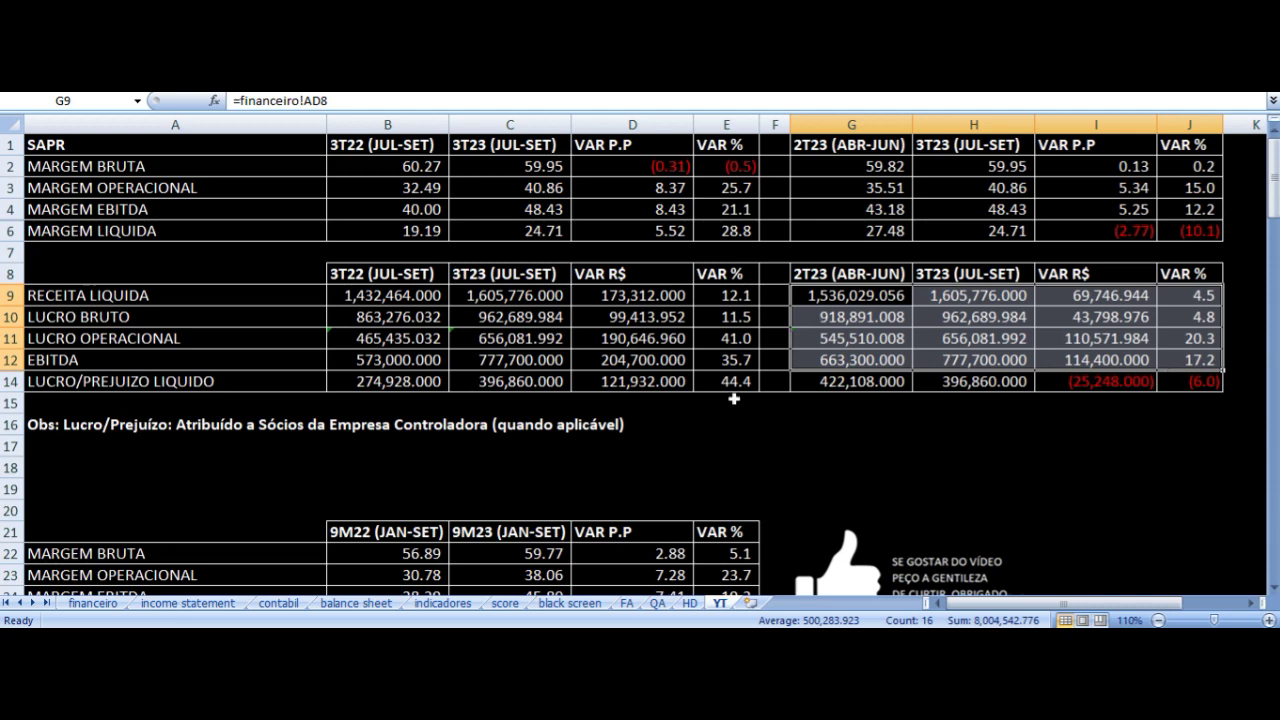
# Move to the 9M22 versus 9M23 margins table and review MARGEM BRUTA through to its percentage-point variation.
pyautogui.scroll(-5, 633, 328)
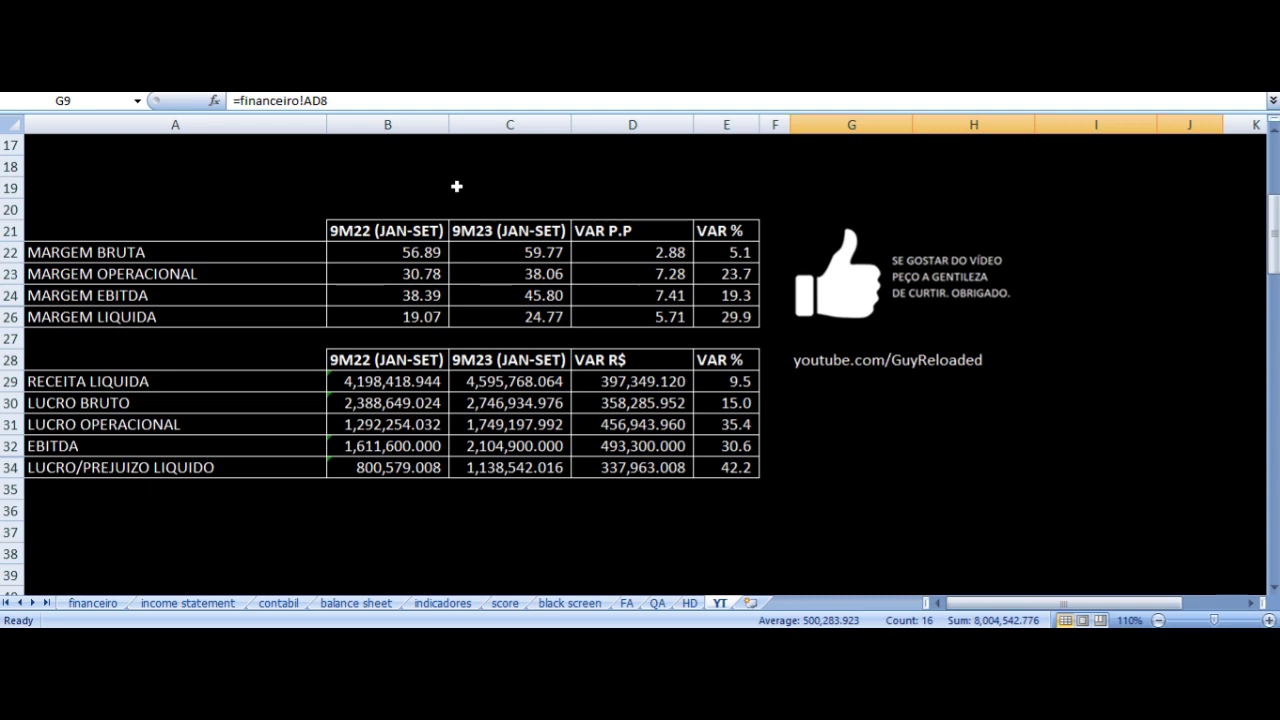
pyautogui.click(480, 262)
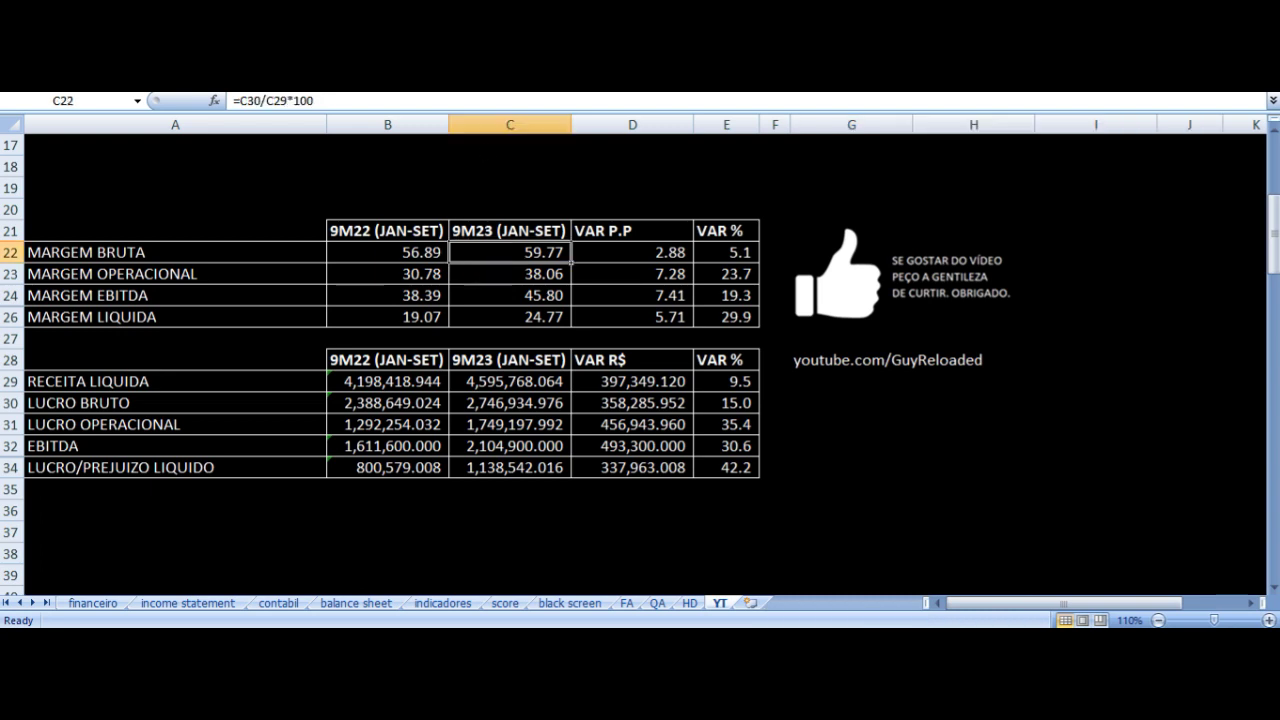
pyautogui.press('Left')
pyautogui.press('Left')
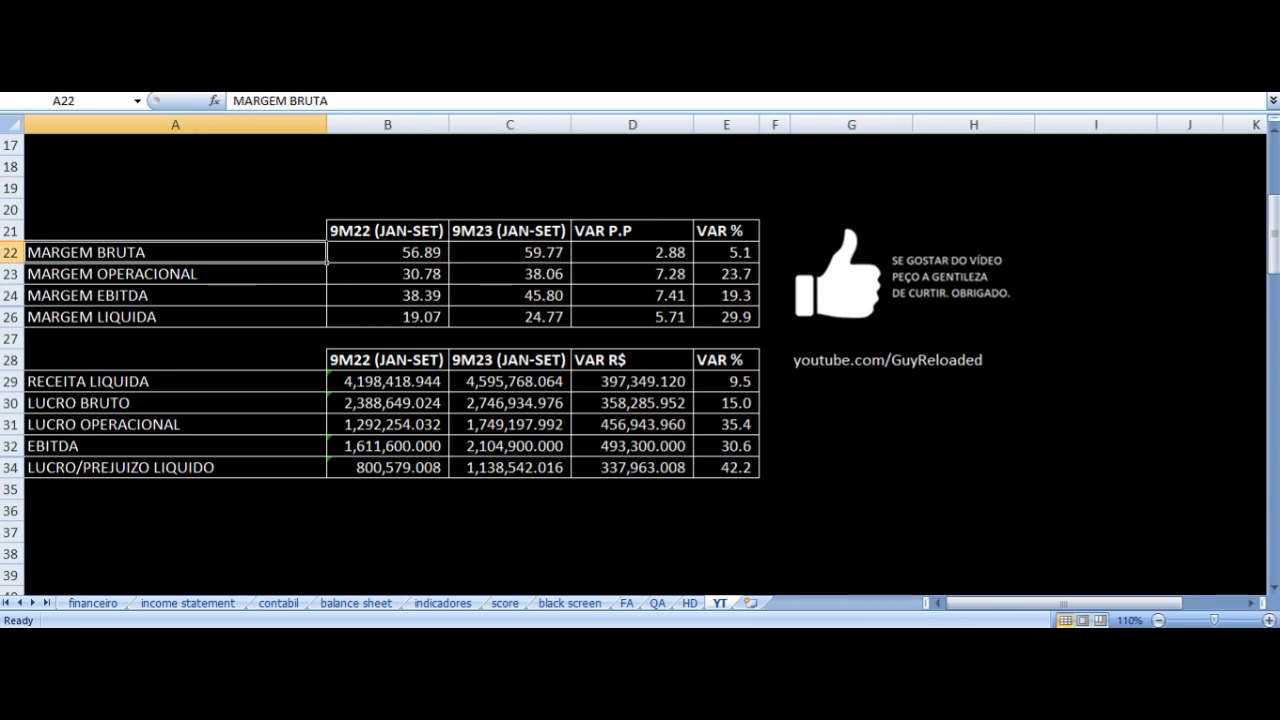
pyautogui.press('Right')
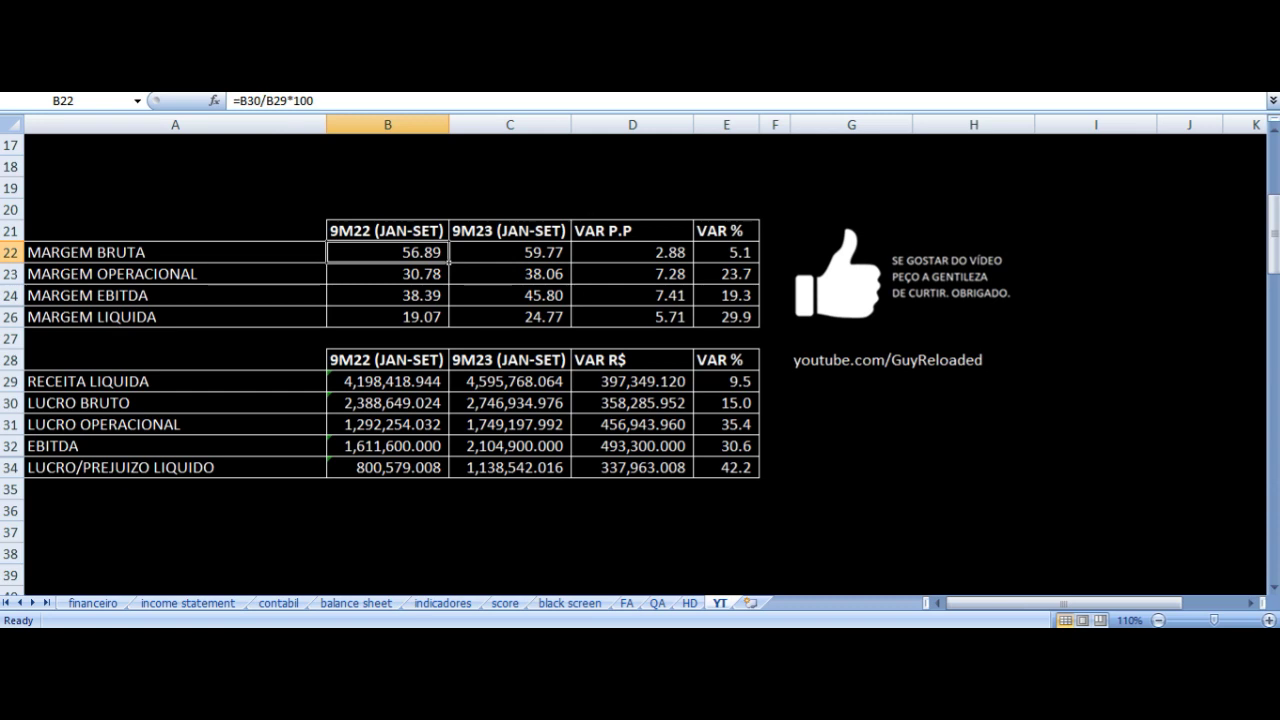
pyautogui.press('Right')
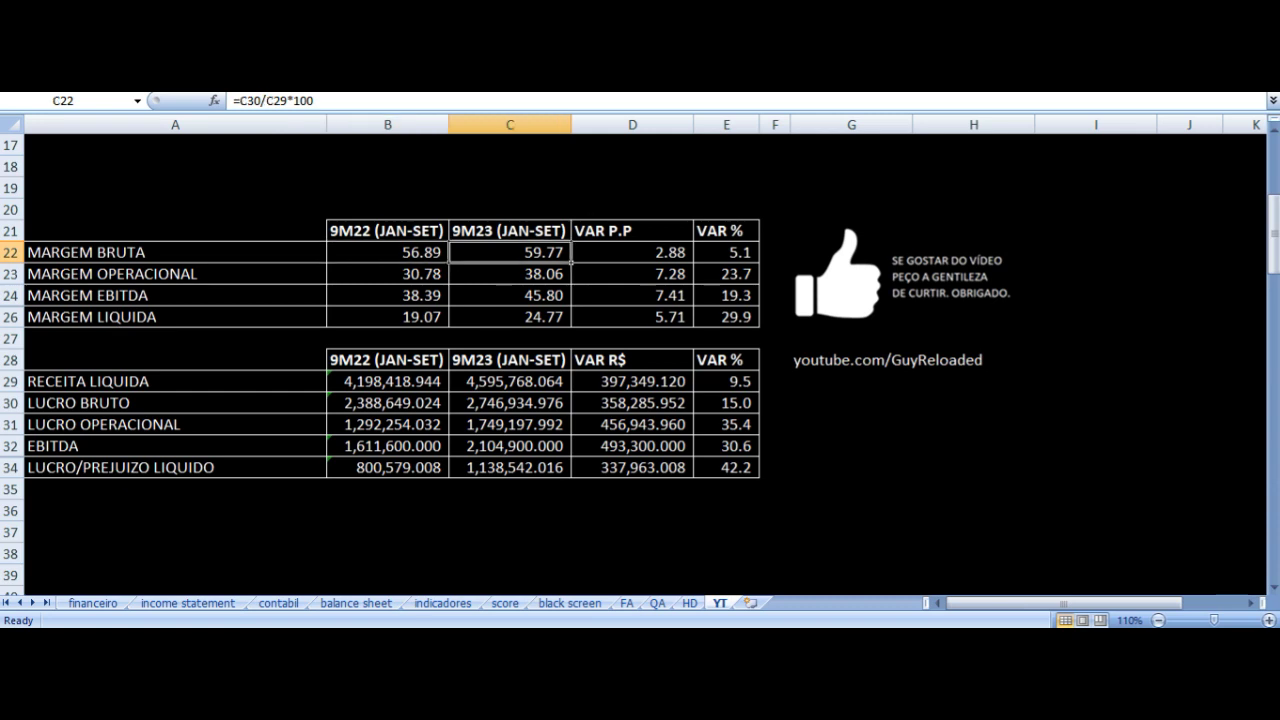
pyautogui.press('Right')
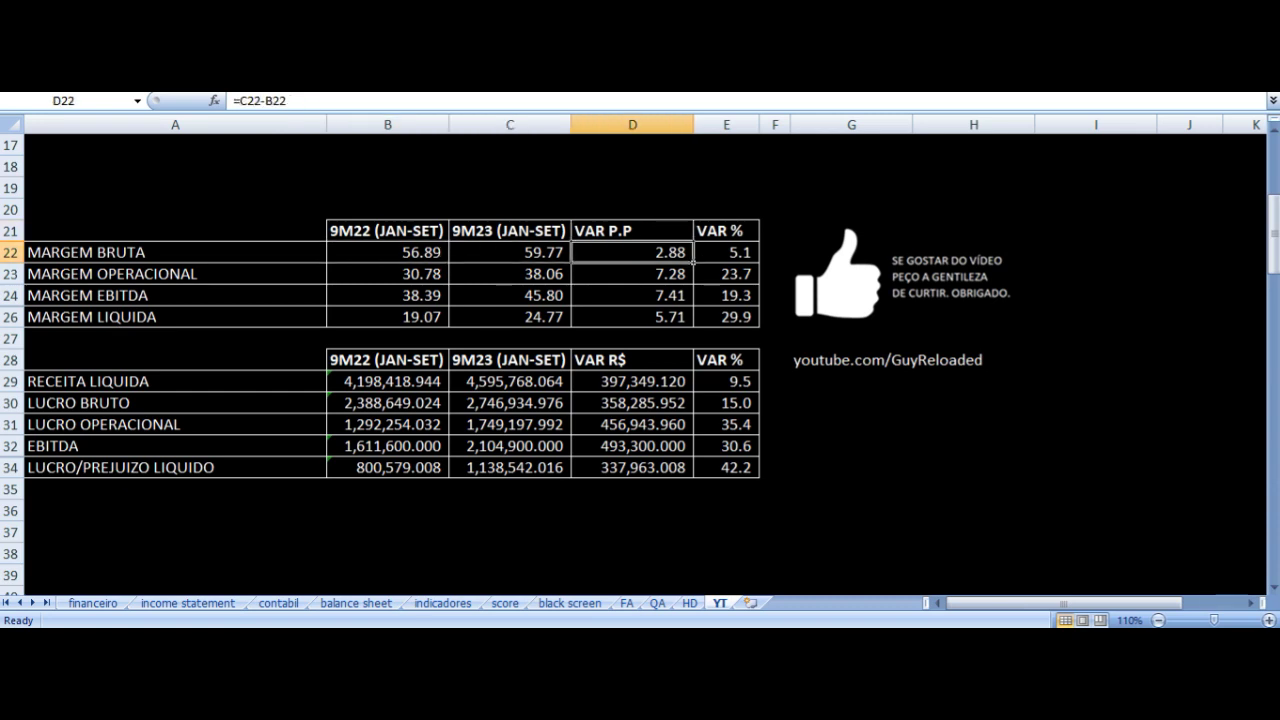
# Examine the MARGEM OPERACIONAL values for 9M22 and 9M23 and the percentage-point variation under its column header.
pyautogui.press('Down')
pyautogui.press('Left')
pyautogui.press('Left')
pyautogui.press('Left')
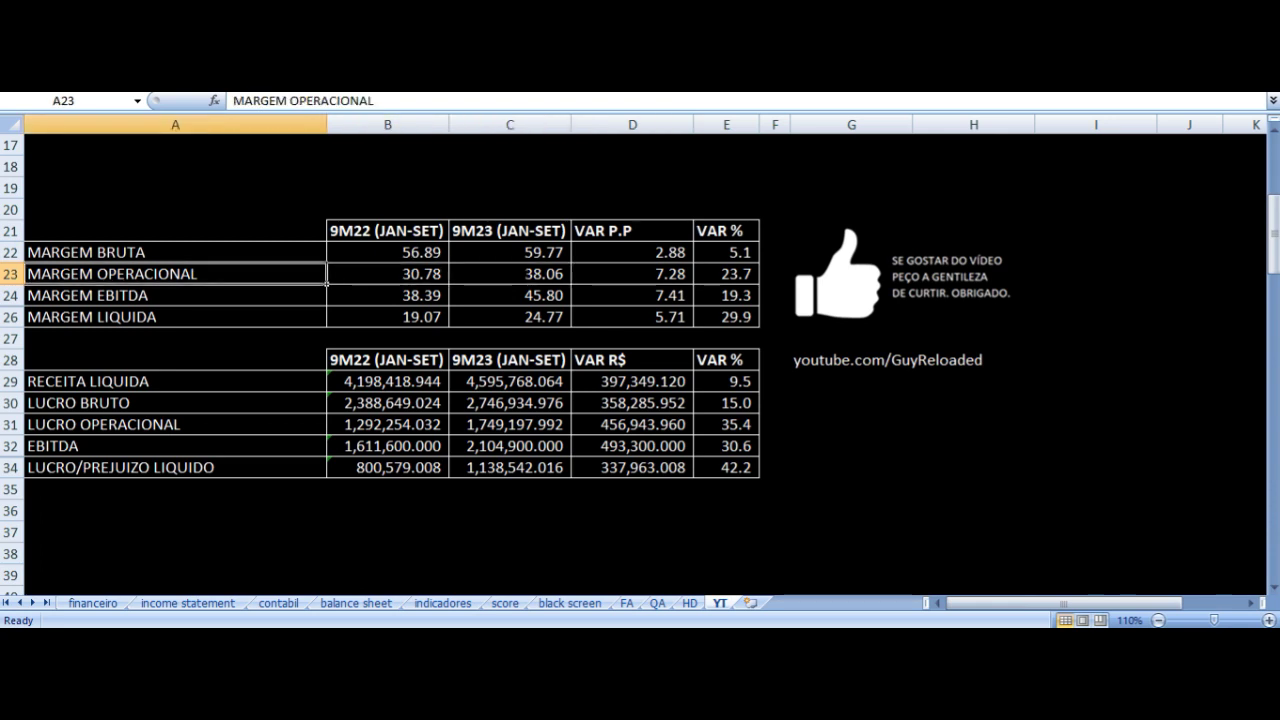
pyautogui.press('Right')
pyautogui.press('Right')
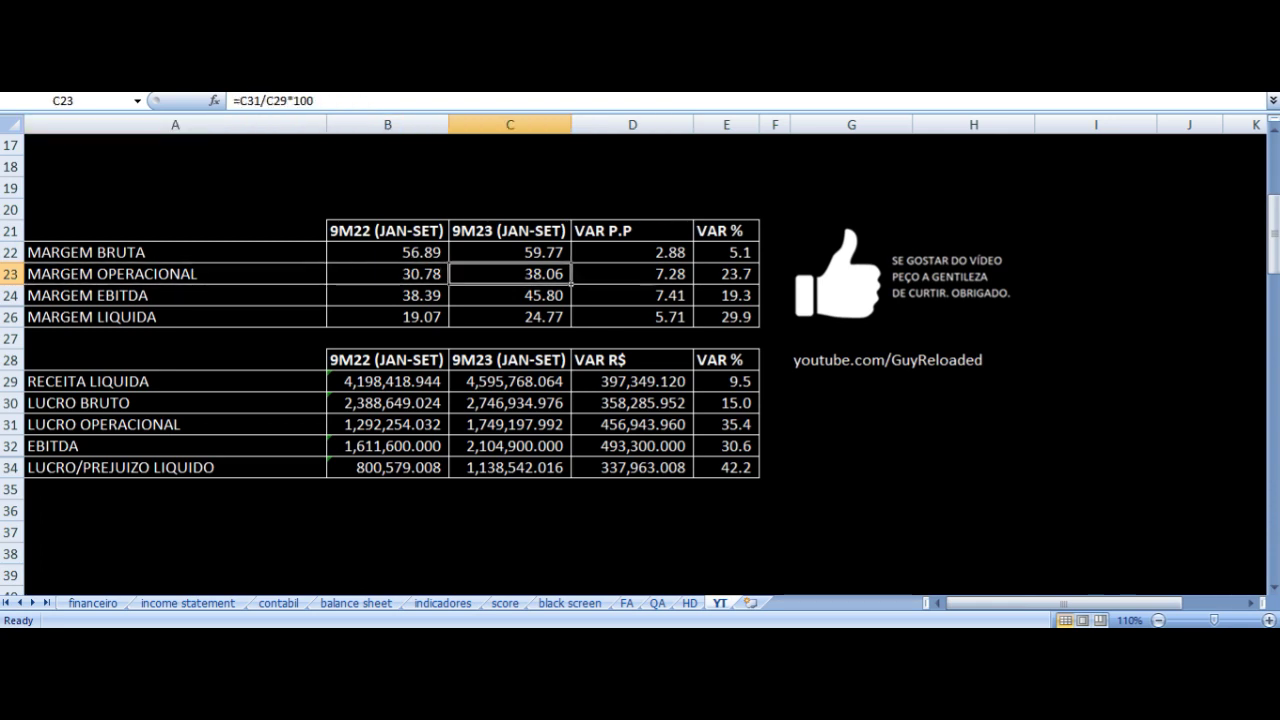
pyautogui.press('Right')
pyautogui.press('Up')
pyautogui.press('Up')
pyautogui.press('Down')
pyautogui.press('Down')
# Go through the MARGEM EBITDA row for 9M22 and 9M23 up to its percentage-point variation.
pyautogui.press('Down')
pyautogui.press('Left')
pyautogui.press('Left')
pyautogui.press('Left')
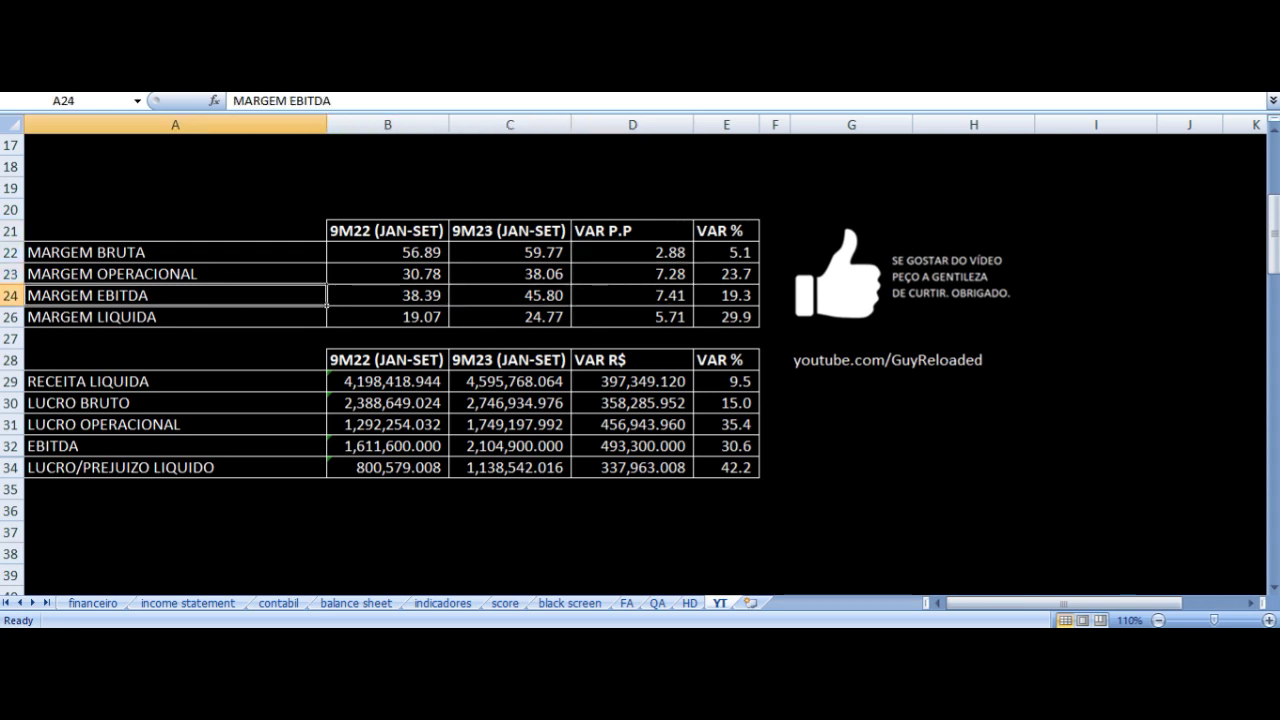
pyautogui.press('Right')
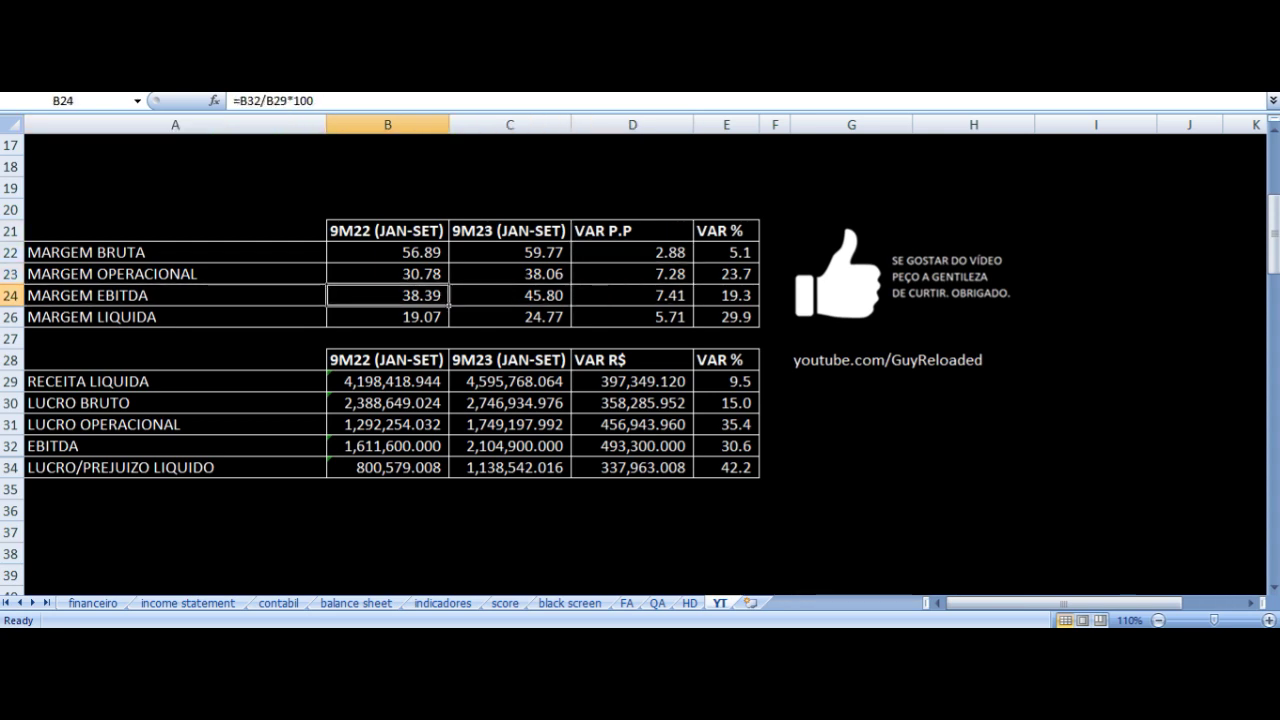
pyautogui.press('Right')
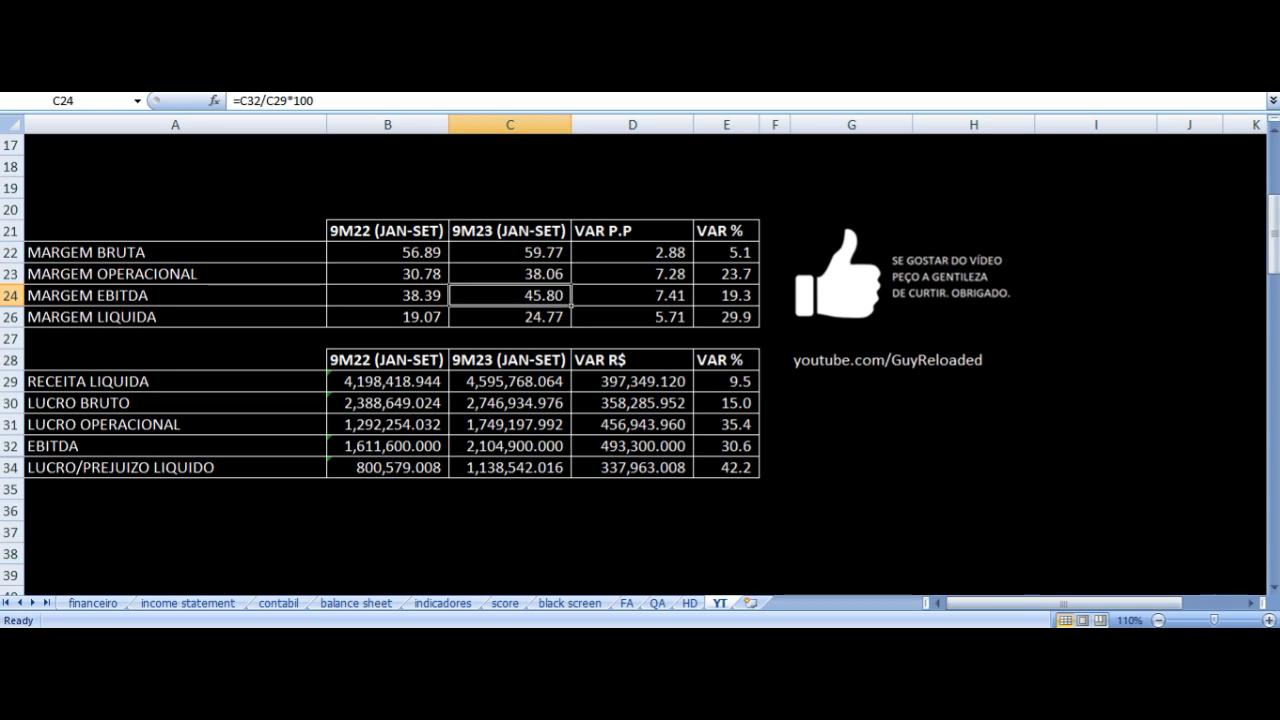
pyautogui.press('Right')
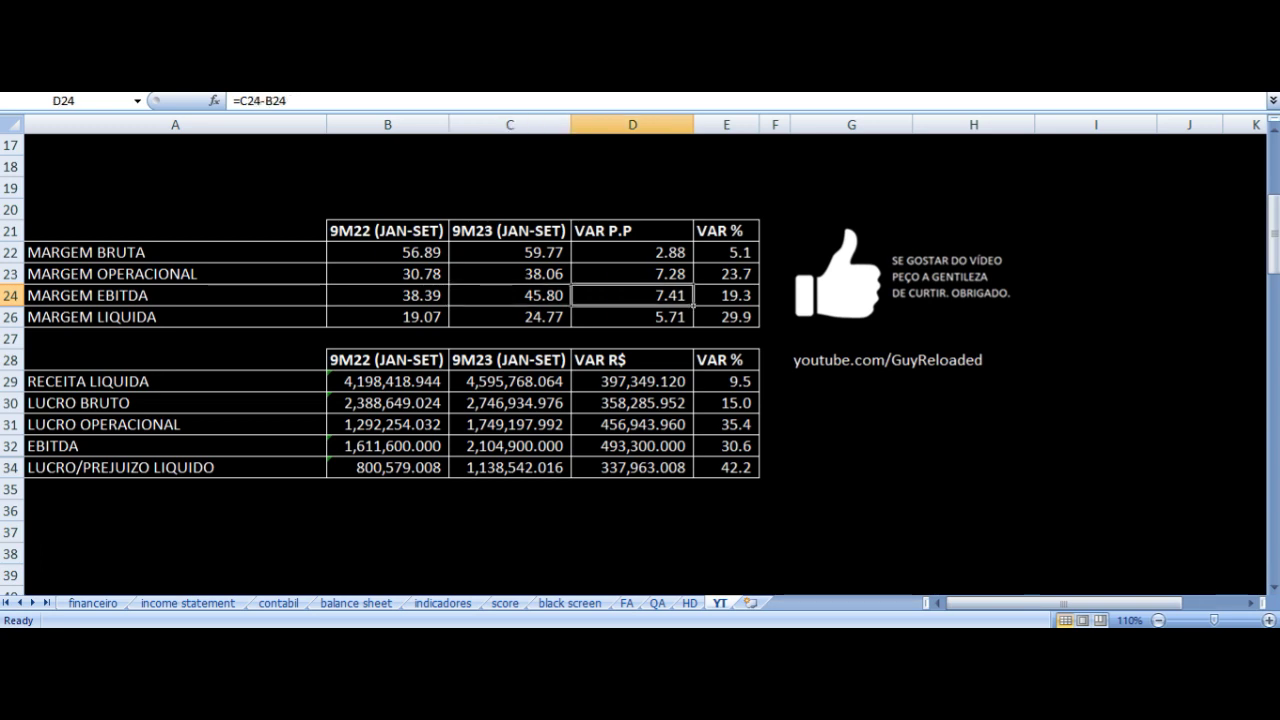
# Review MARGEM LIQUIDA for 9M22 and 9M23, and compare its percentage-point variation with those of the other margins.
pyautogui.press('Down')
pyautogui.press('Left')
pyautogui.press('Left')
pyautogui.press('Left')
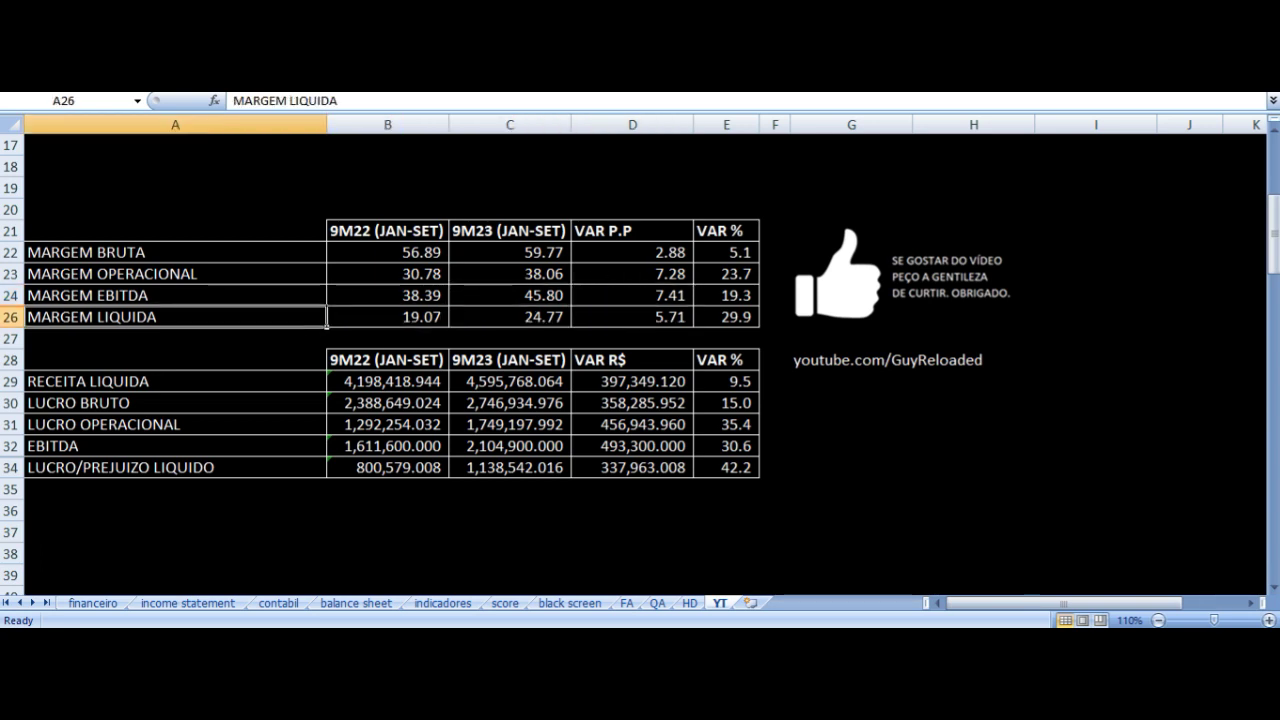
pyautogui.click(388, 316)
pyautogui.click(510, 316)
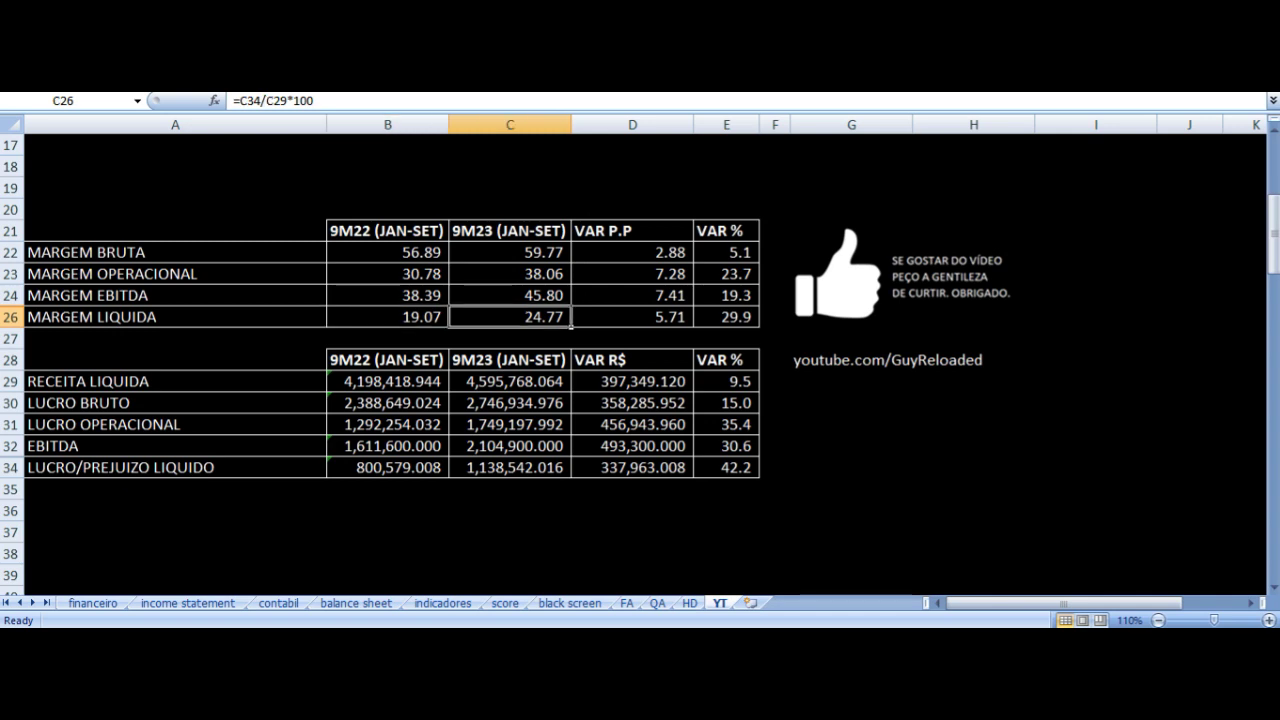
pyautogui.press('Right')
pyautogui.press('Up')
pyautogui.press('Up')
pyautogui.press('Up')
pyautogui.press('Down')
pyautogui.press('Down')
pyautogui.press('Down')
# Move down to the 9M22 RECEITA LIQUIDA amount in the 9M22 versus 9M23 R$ table.
pyautogui.press('Down')
pyautogui.press('Down')
pyautogui.press('Down')
pyautogui.press('Left')
pyautogui.press('Left')
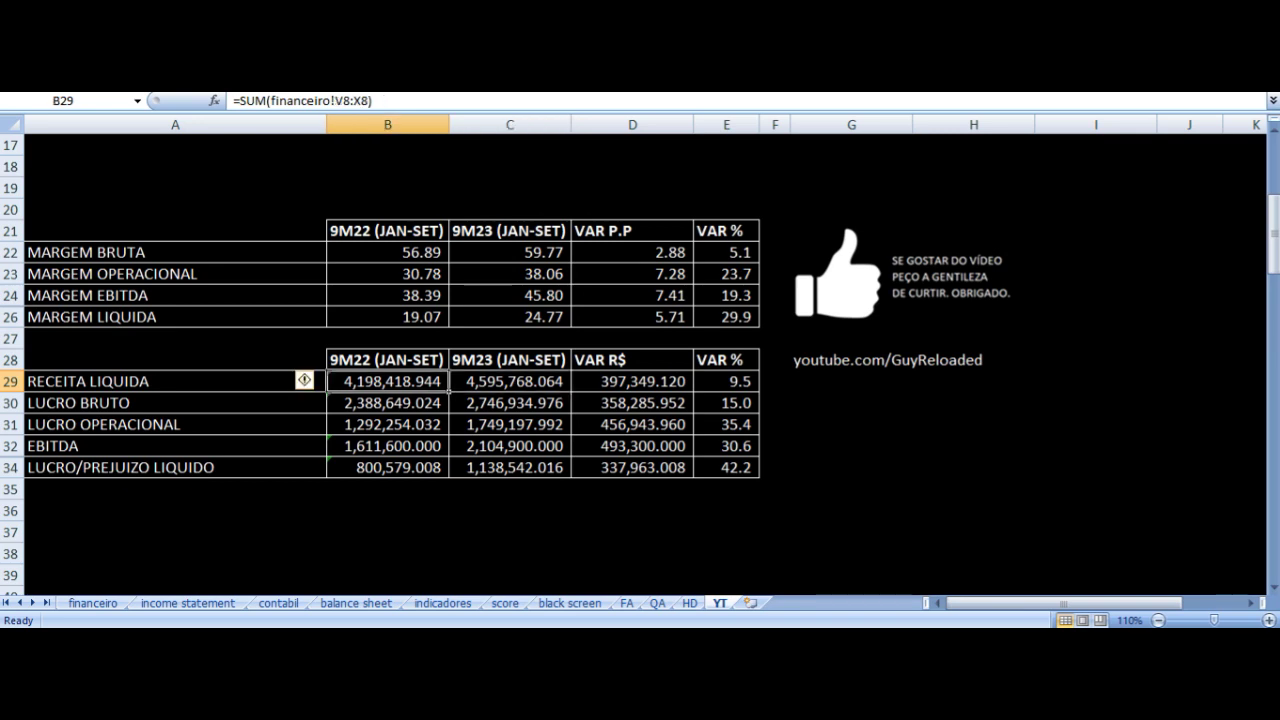
pyautogui.press('Left')
pyautogui.press('Right')
# Go back up through the 9M22 margins to the period header of the margins table.
pyautogui.press('Up')
pyautogui.press('Up')
pyautogui.press('Up')
pyautogui.press('Up')
pyautogui.press('Up')
pyautogui.press('Up')
pyautogui.press('Up')
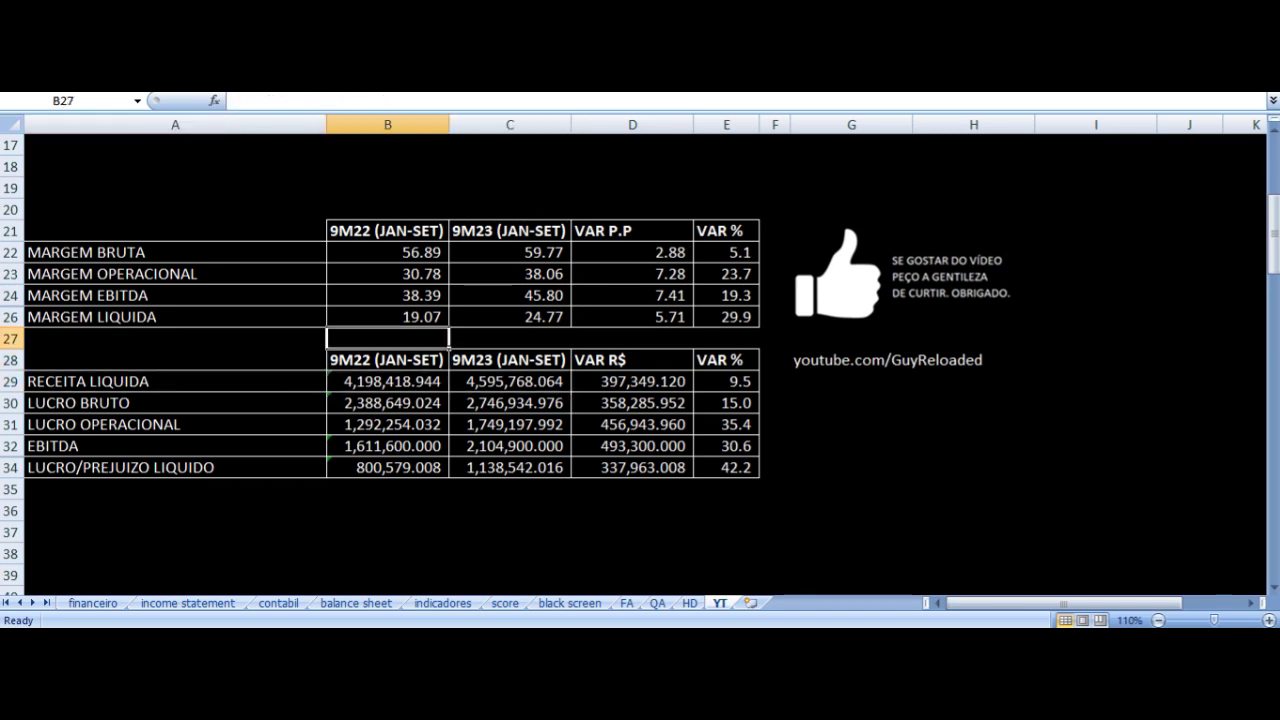
pyautogui.press('Down')
pyautogui.press('Up')
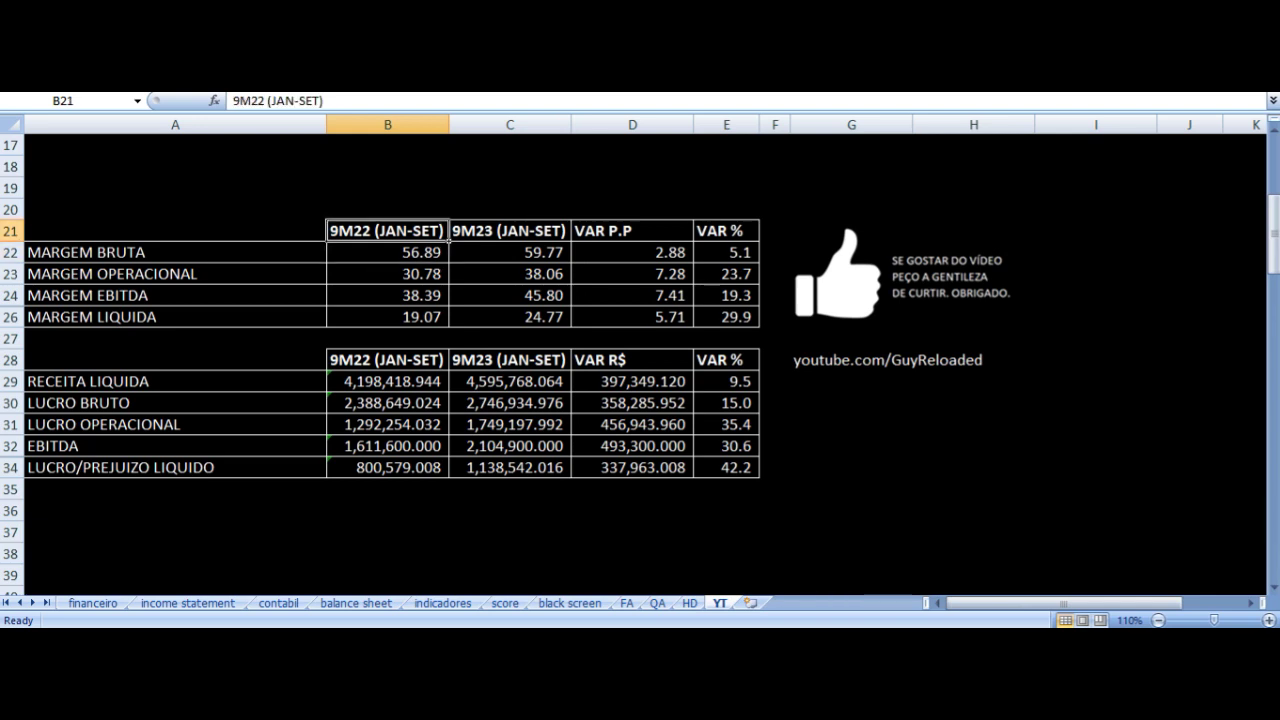
# Run down the 9M23 margins column from its header to MARGEM LIQUIDA.
pyautogui.press('Right')
pyautogui.press('Down')
pyautogui.press('Down')
pyautogui.press('Down')
pyautogui.press('Down')
pyautogui.press('Down')
pyautogui.press('Down')
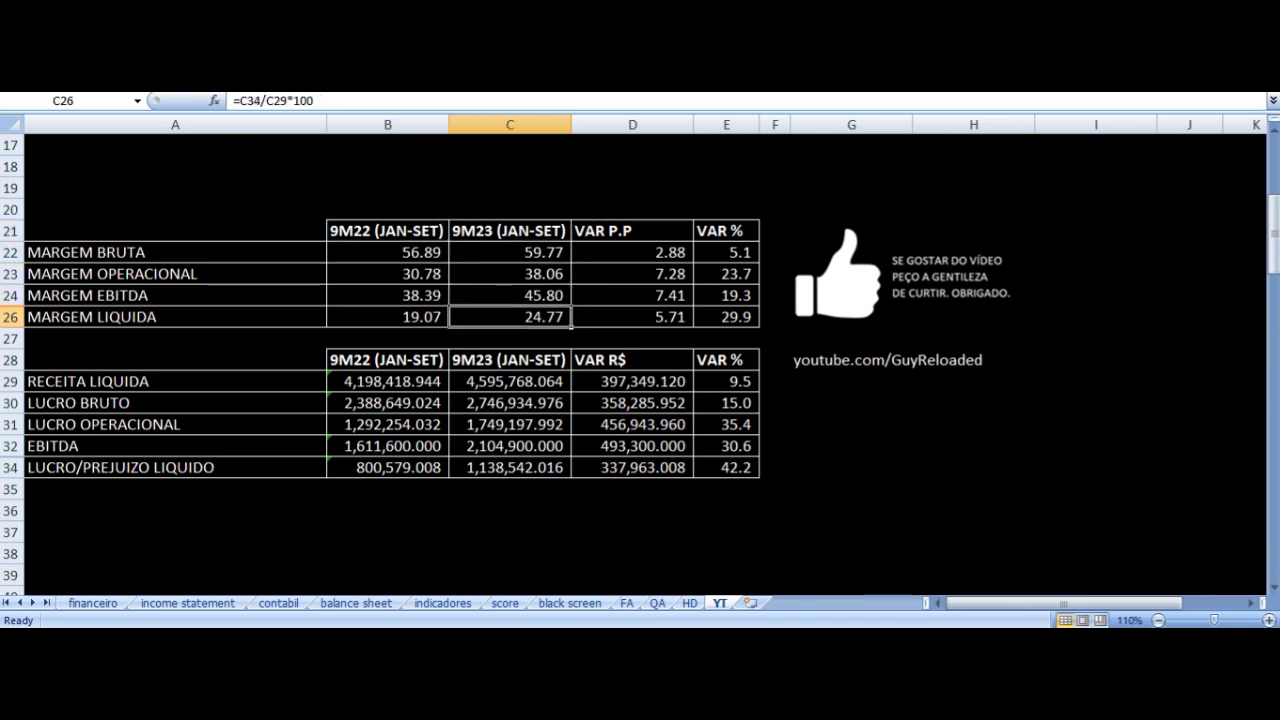
# Review the RECEITA LIQUIDA row for 9M22 and 9M23, including its R$ and percentage variations.
pyautogui.press('Left')
pyautogui.press('Left')
pyautogui.press('Down')
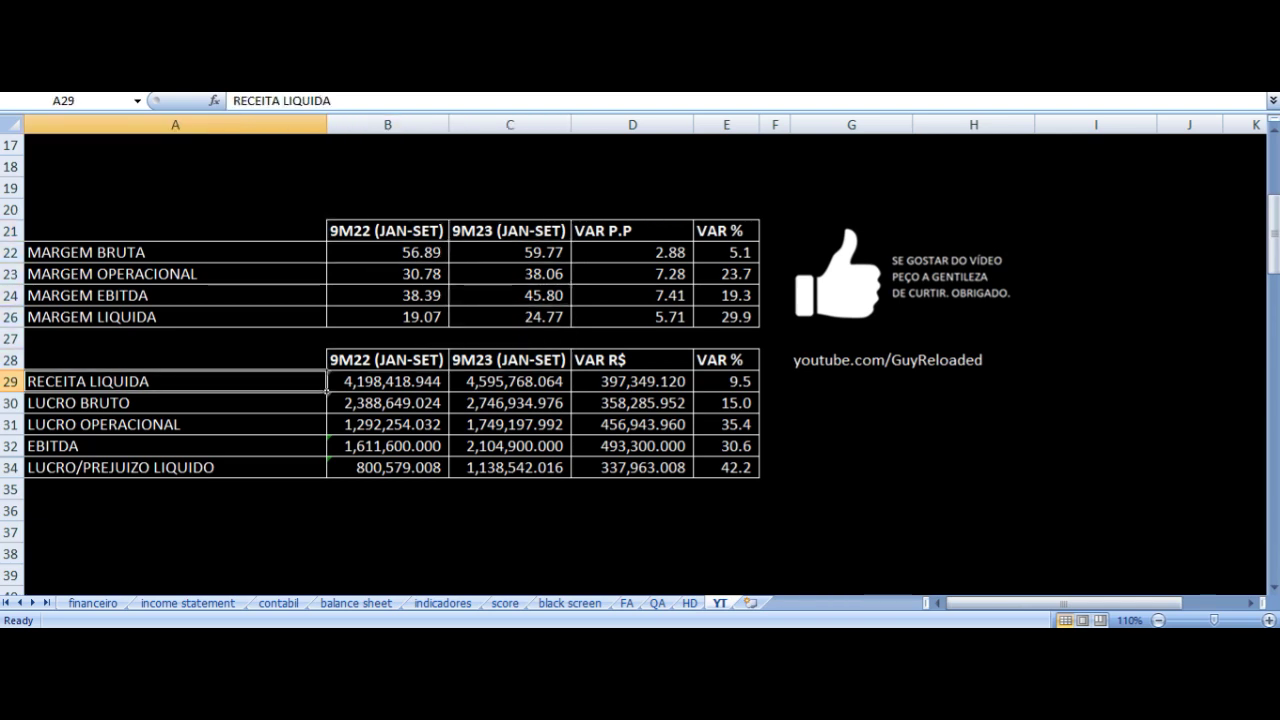
pyautogui.press('Right')
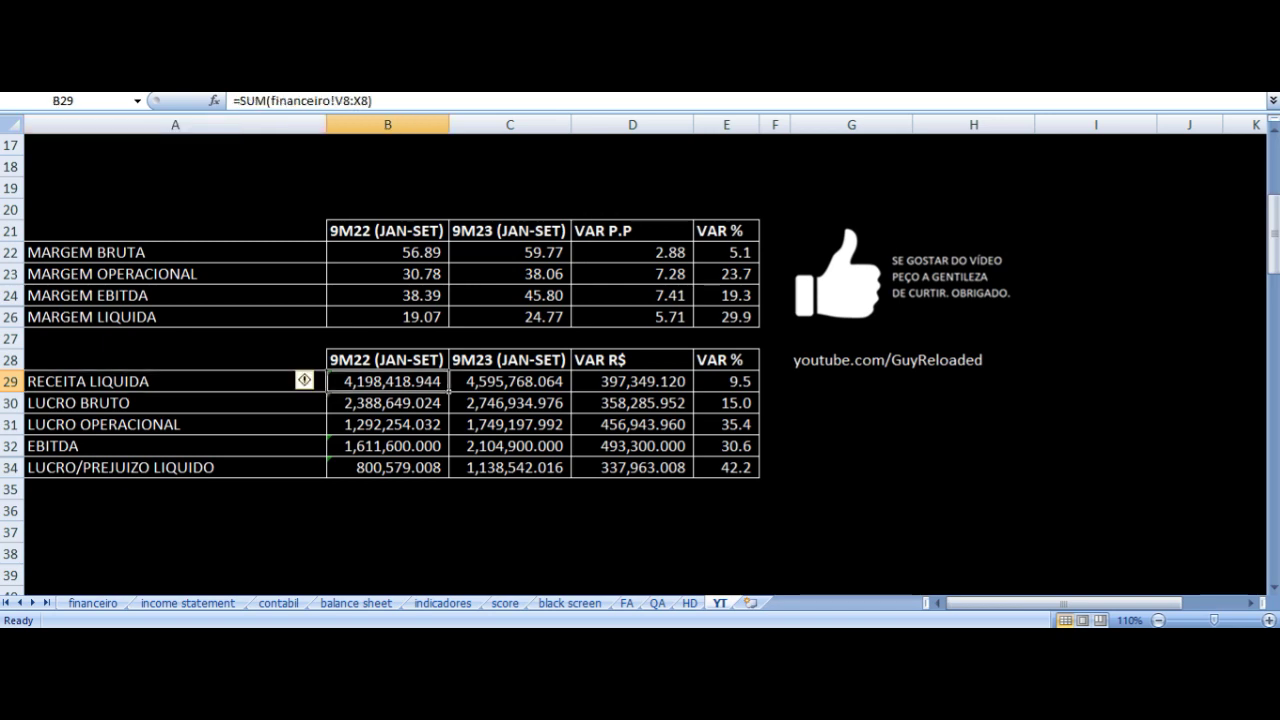
pyautogui.press('Right')
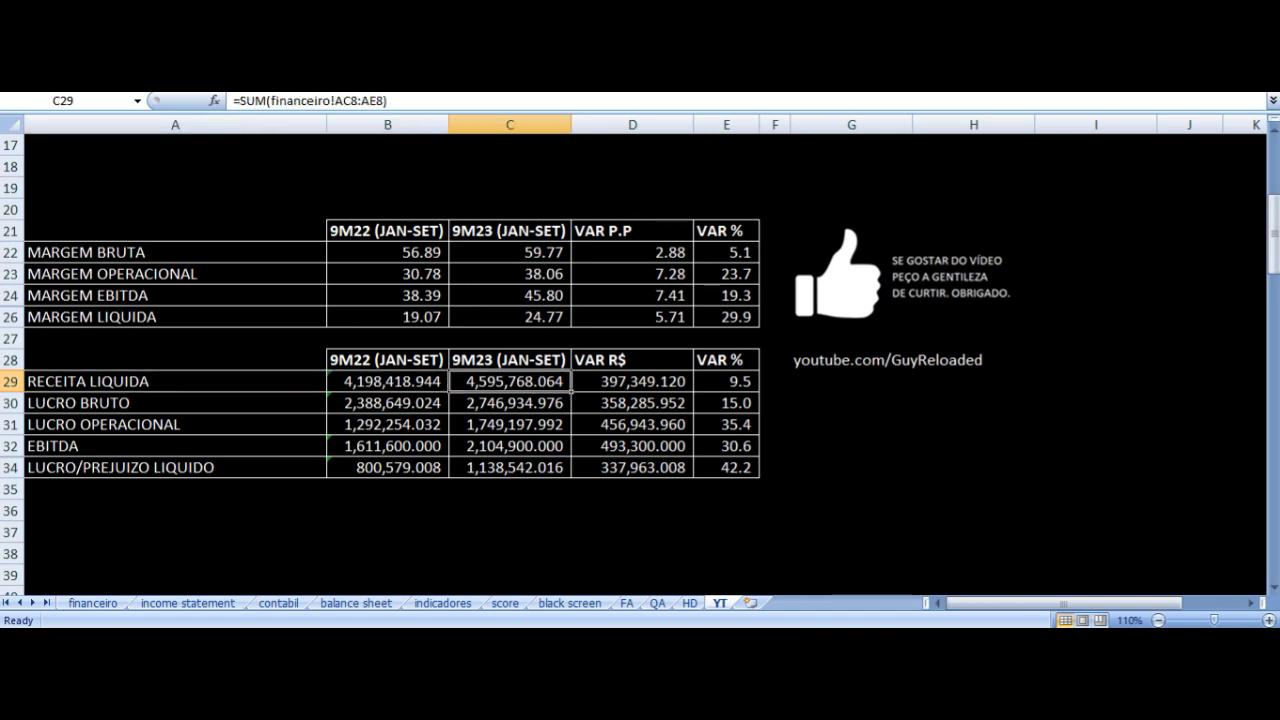
pyautogui.press('Right')
pyautogui.press('Right')
# Examine the LUCRO BRUTO amounts for 9M22 and 9M23 through to their percentage variation.
pyautogui.press('Down')
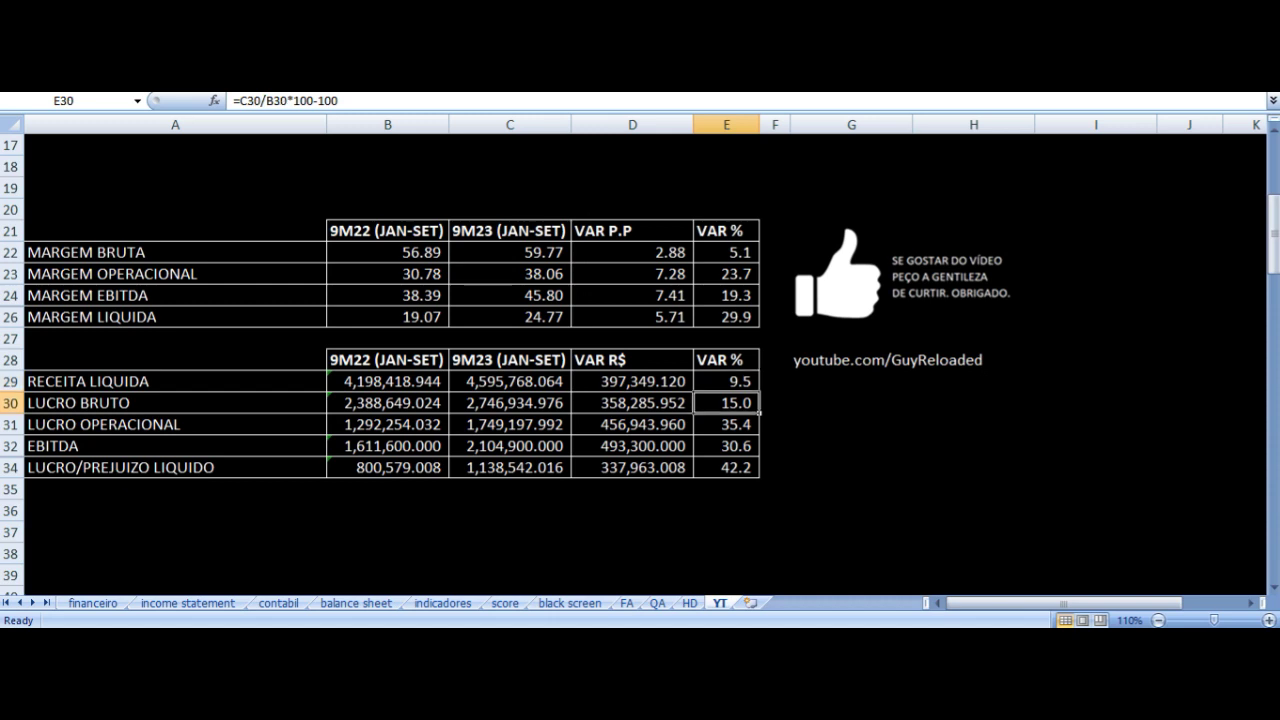
pyautogui.press('Left')
pyautogui.press('Left')
pyautogui.press('Left')
pyautogui.press('Left')
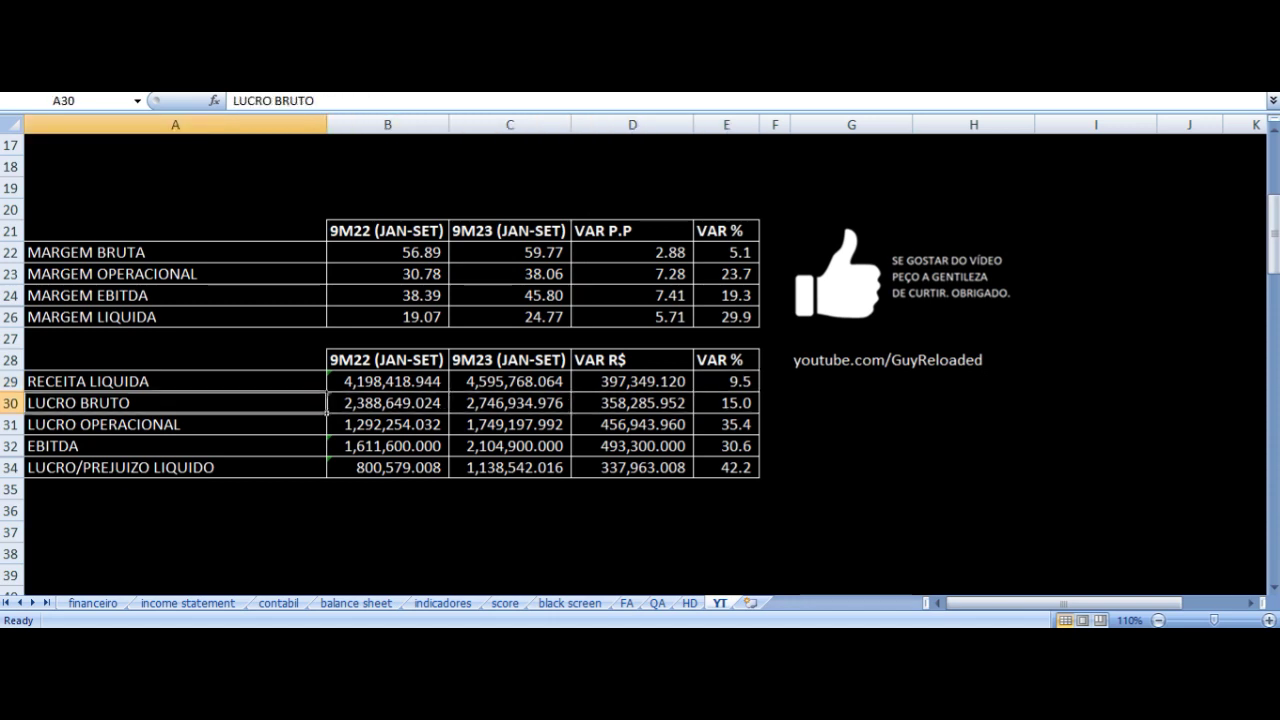
pyautogui.click(388, 402)
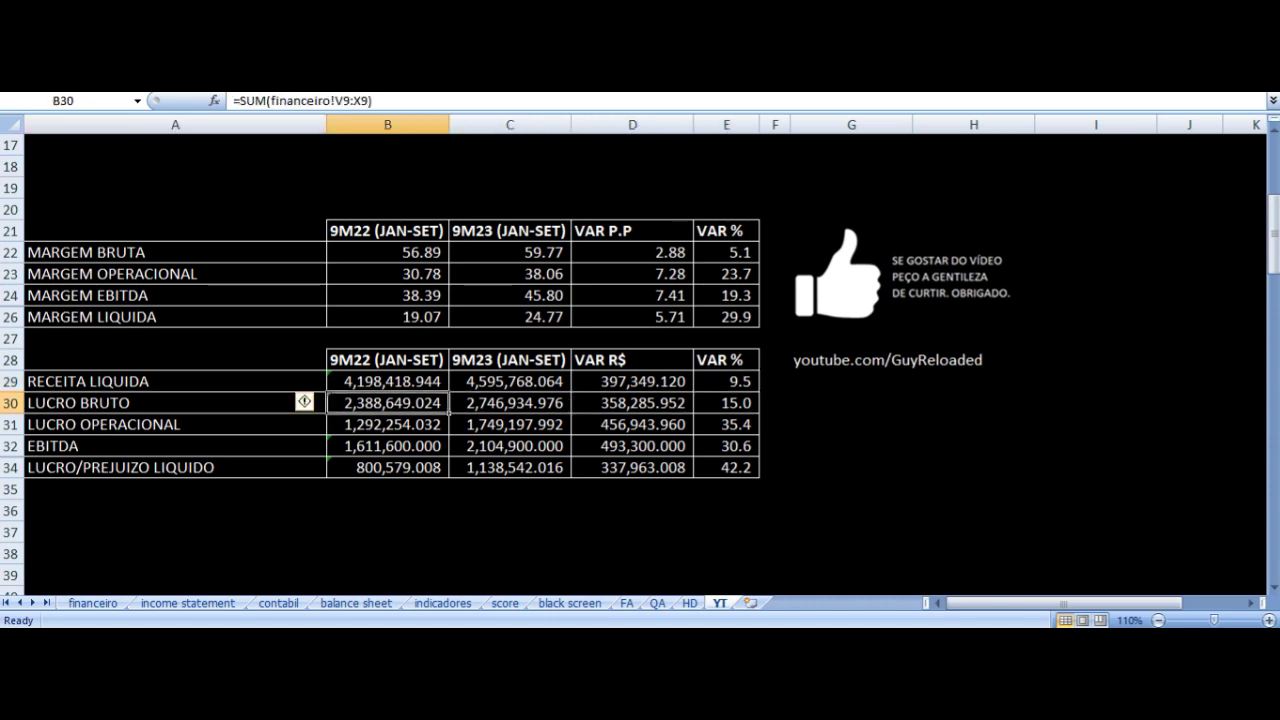
pyautogui.click(510, 402)
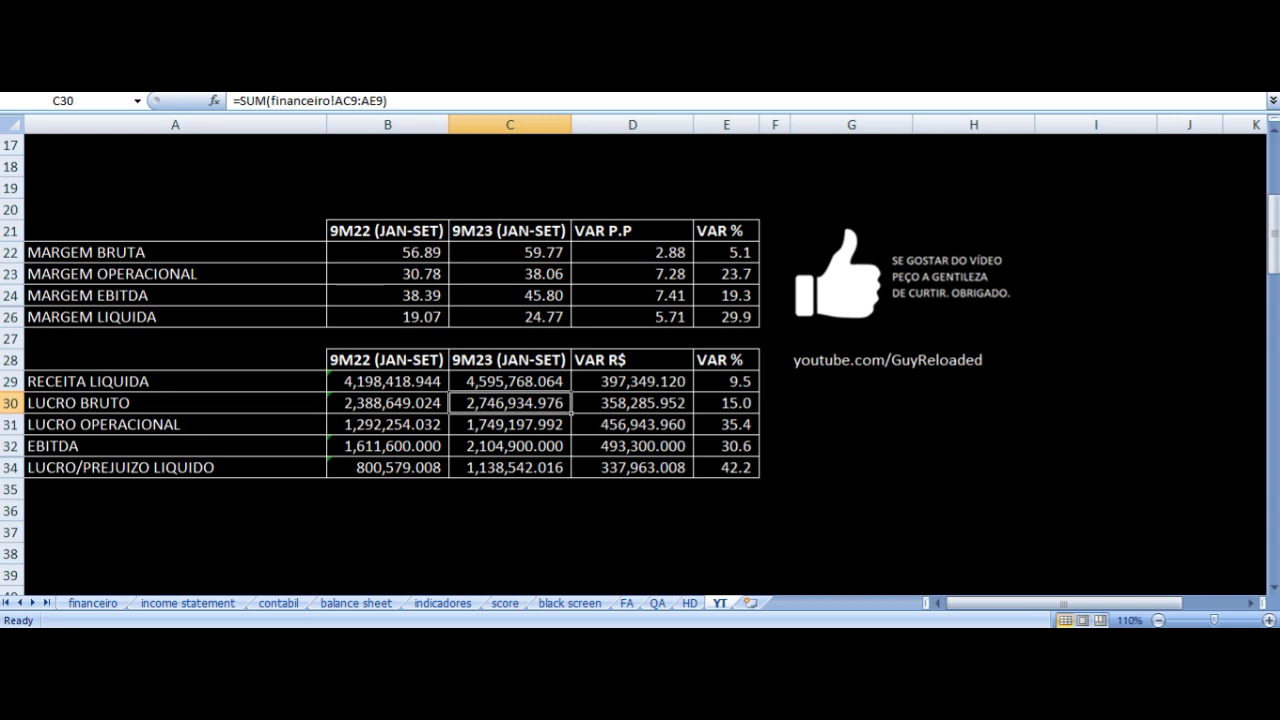
pyautogui.click(632, 402)
pyautogui.click(726, 402)
# Go through the LUCRO OPERACIONAL row for 9M22 and 9M23, including its R$ and percentage variations.
pyautogui.click(632, 424)
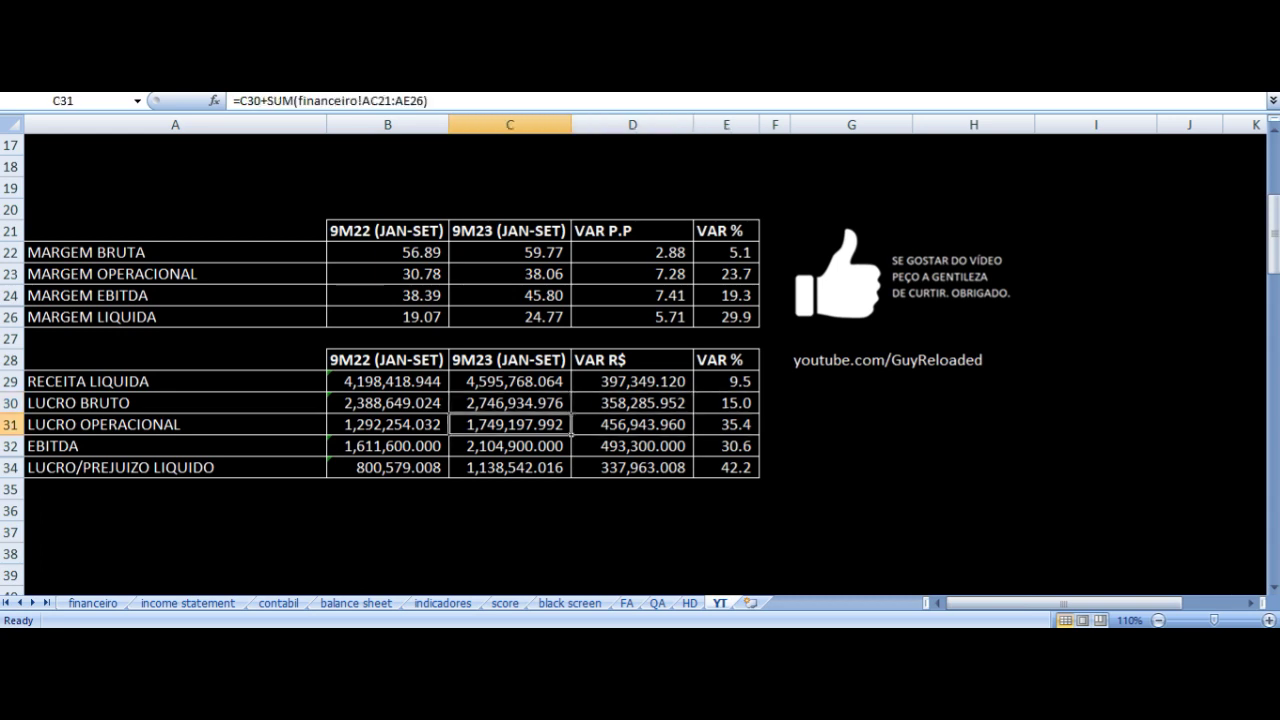
pyautogui.click(175, 424)
pyautogui.click(390, 428)
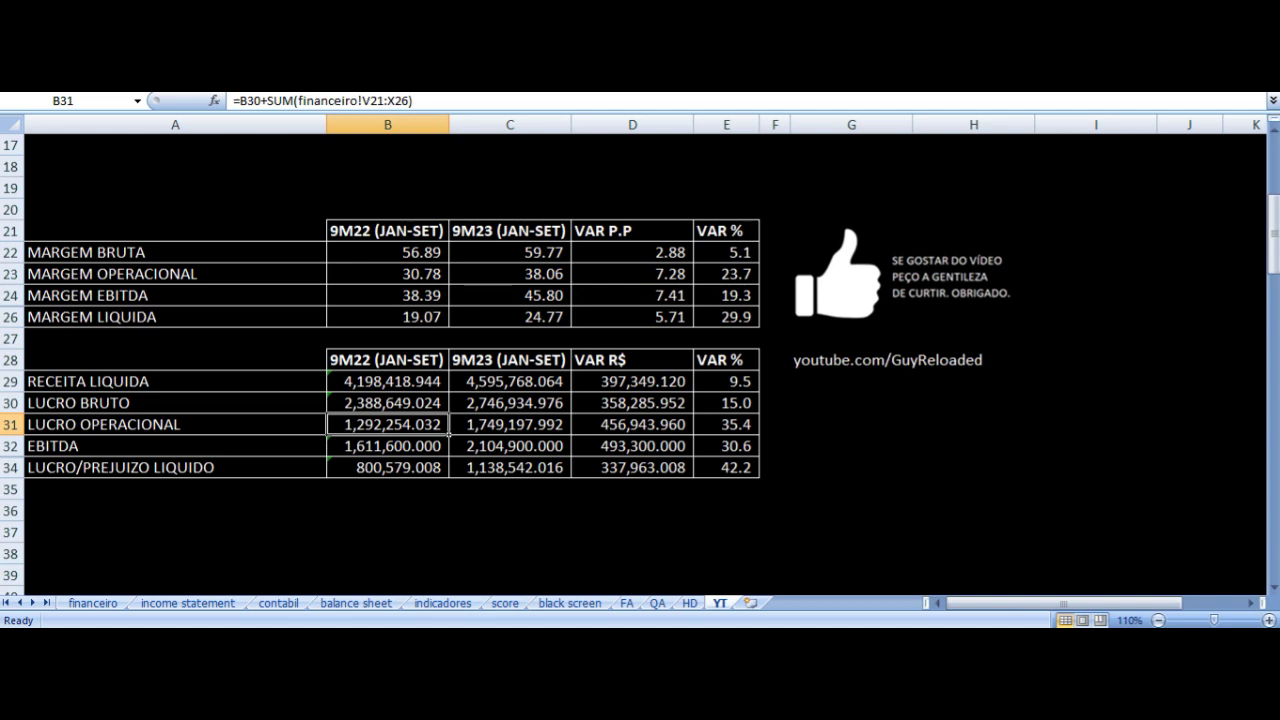
pyautogui.click(570, 432)
pyautogui.click(632, 424)
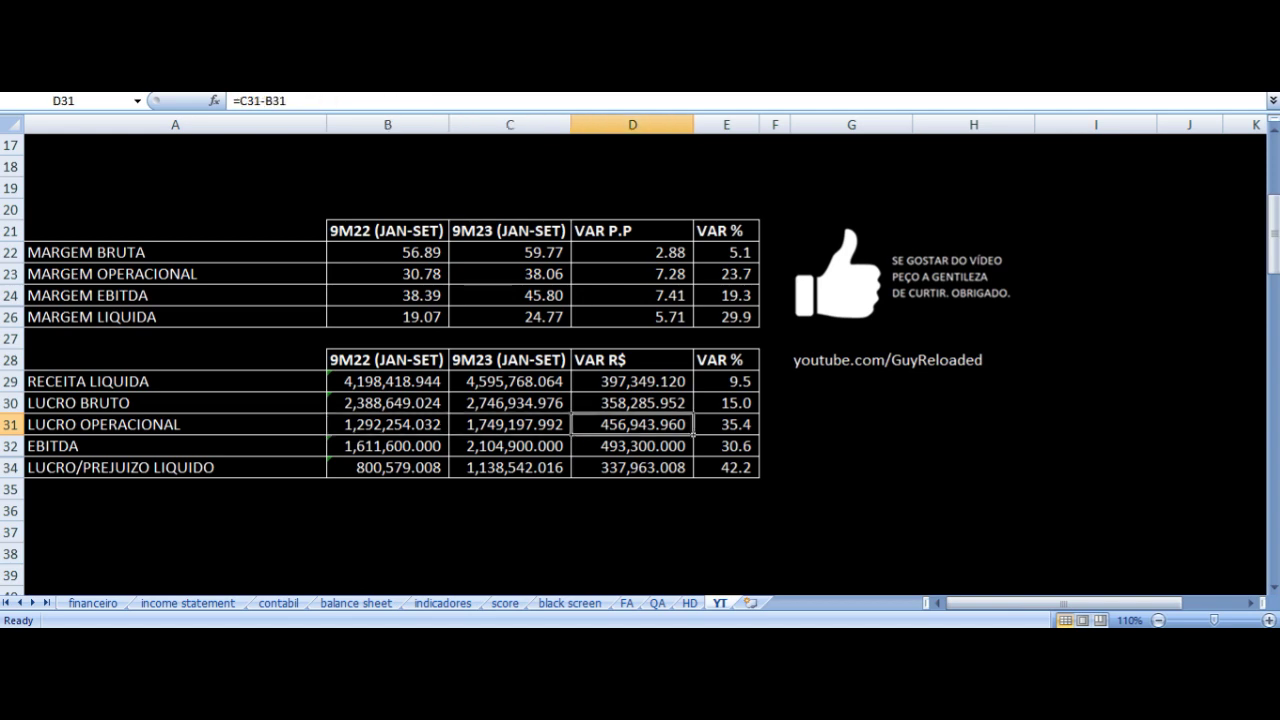
pyautogui.click(726, 424)
# Review the EBITDA row for 9M22 and 9M23, including its R$ and percentage variations.
pyautogui.click(632, 446)
pyautogui.click(510, 446)
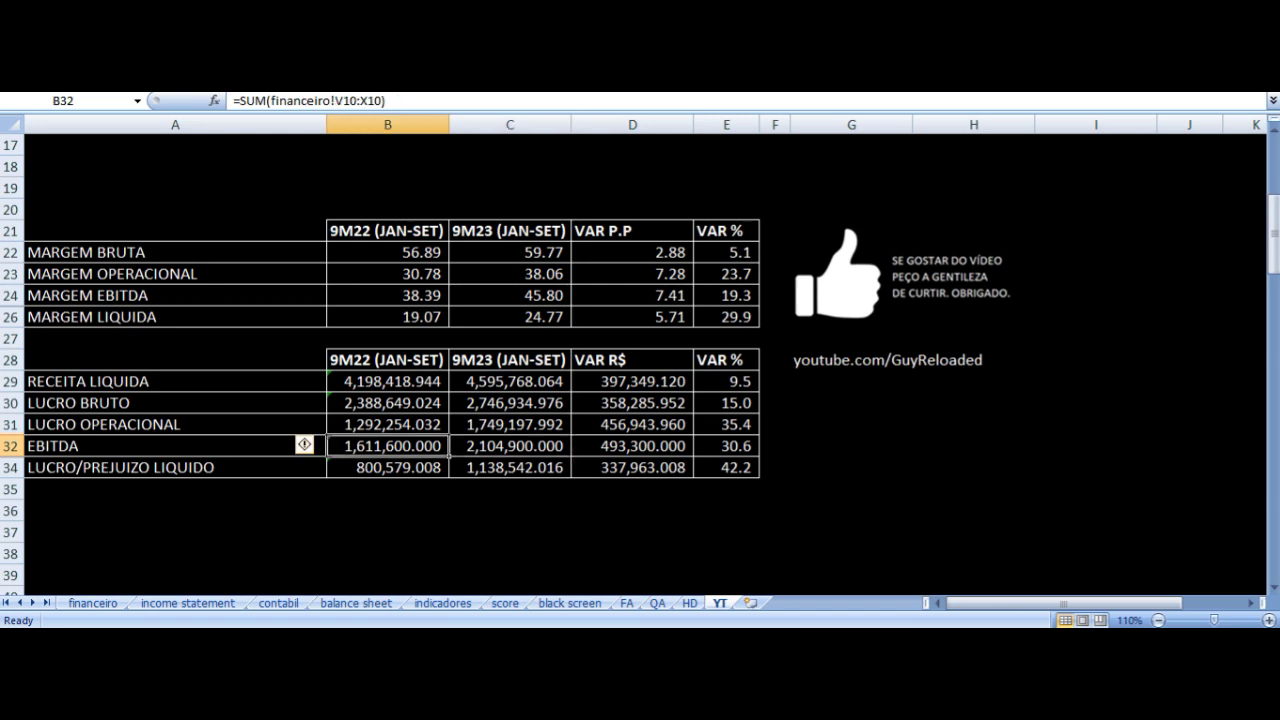
pyautogui.click(175, 446)
pyautogui.click(388, 446)
pyautogui.click(510, 446)
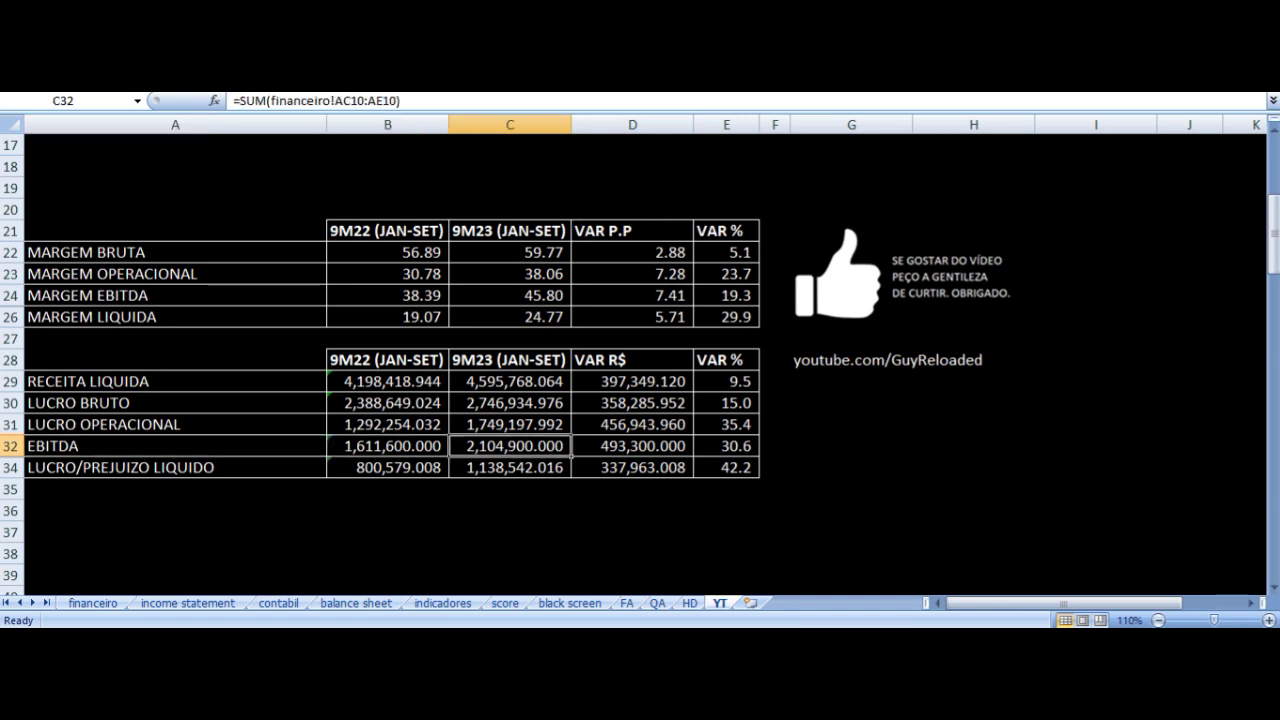
pyautogui.click(632, 446)
pyautogui.click(726, 446)
# Go through the LUCRO/PREJUIZO LIQUIDO row for 9M22 and 9M23 up to its percentage variation.
pyautogui.click(510, 467)
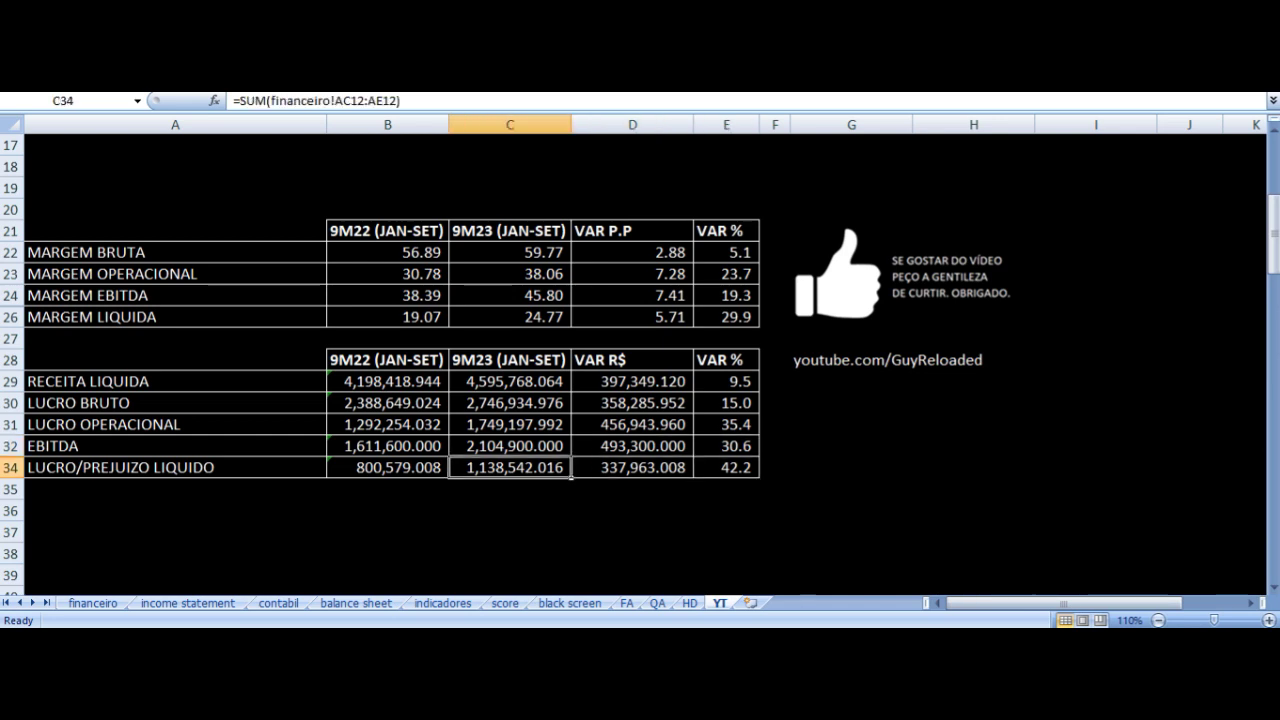
pyautogui.click(175, 467)
pyautogui.click(388, 467)
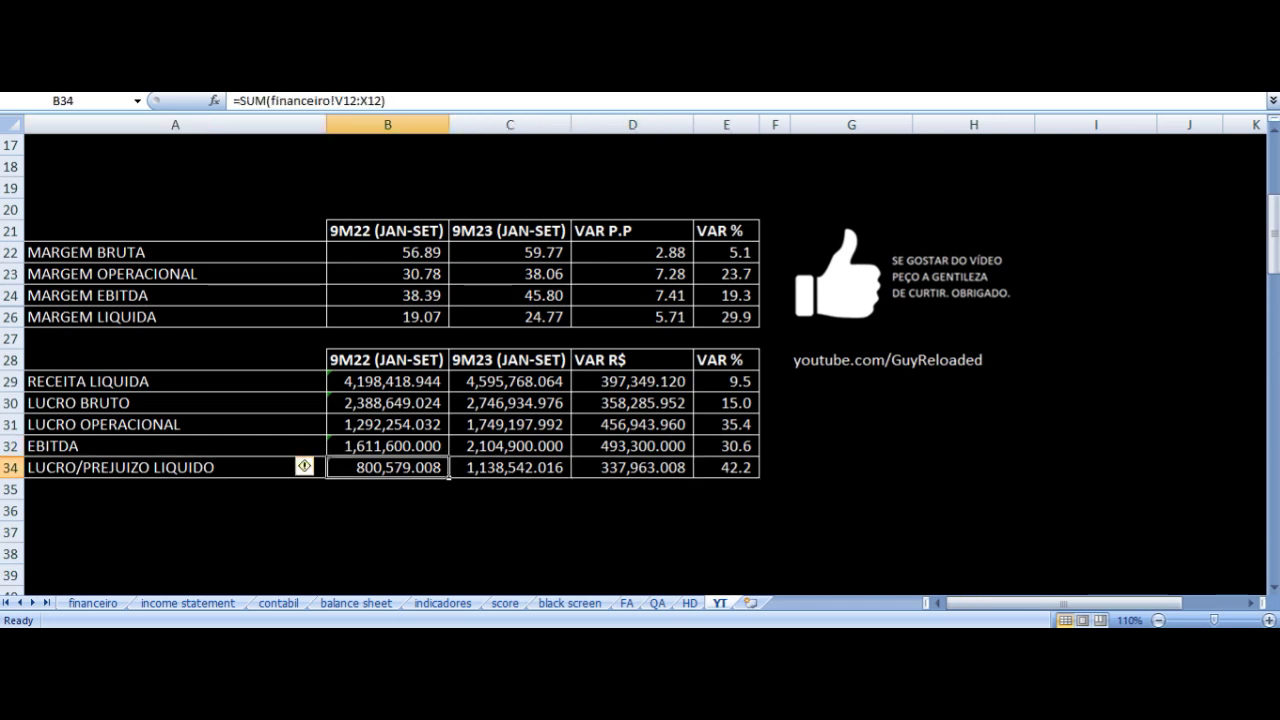
pyautogui.click(510, 467)
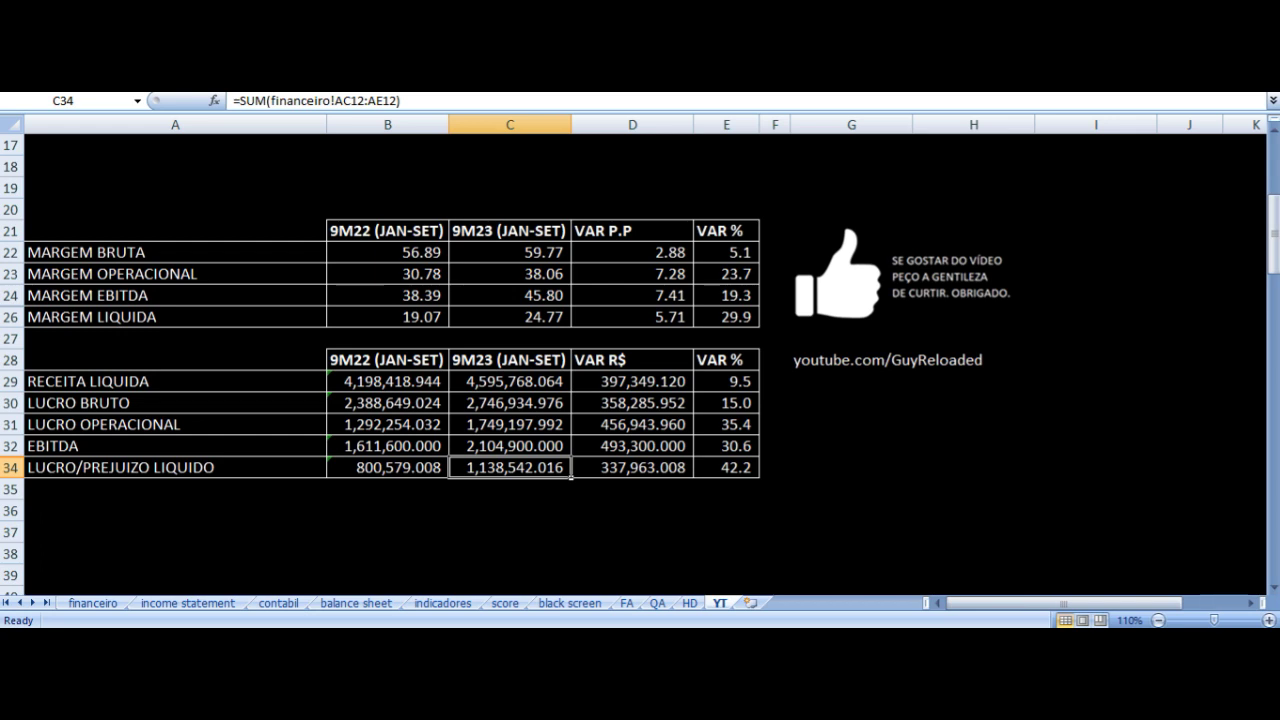
pyautogui.click(632, 467)
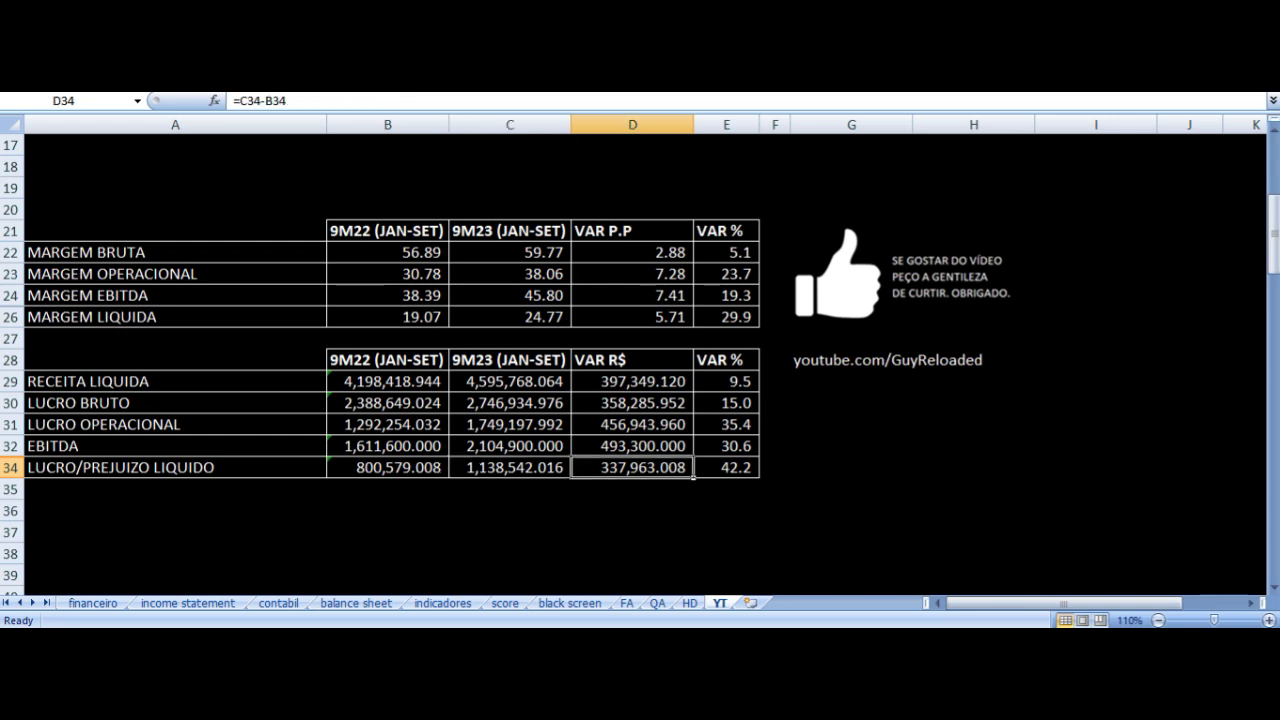
pyautogui.click(726, 467)
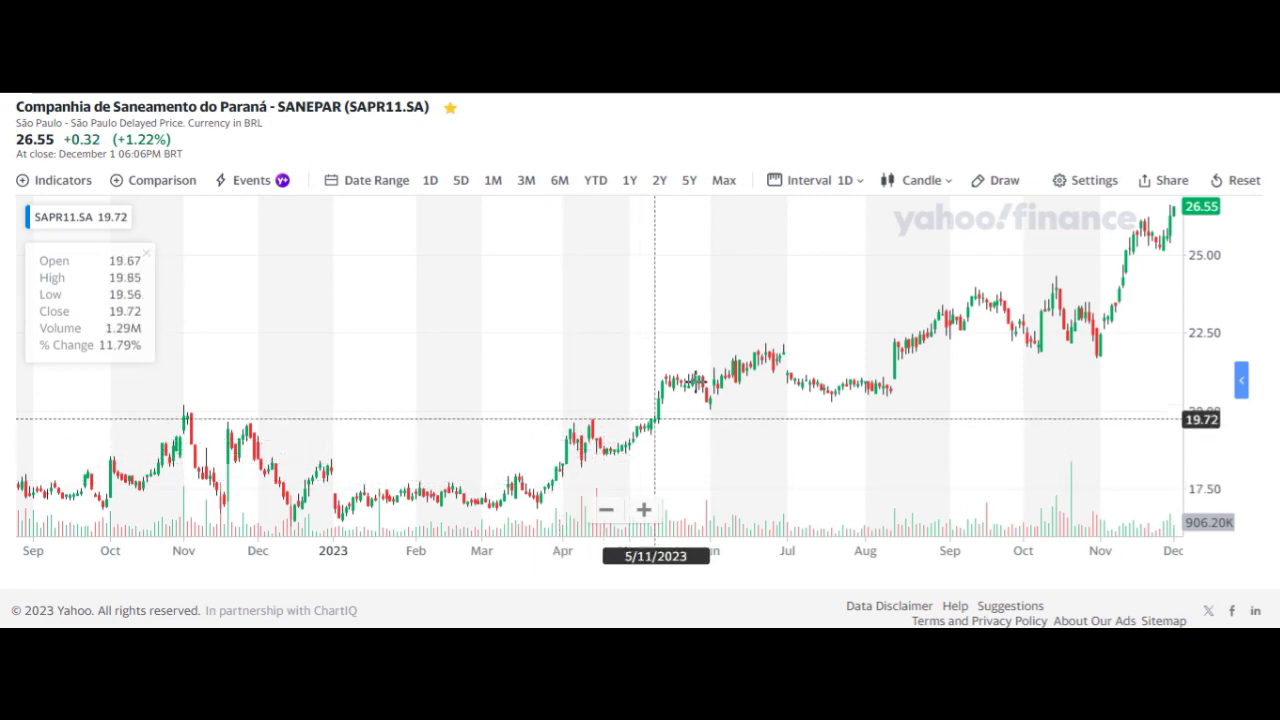
# Switch to the Yahoo Finance chart of SAPR11.SA and examine its price history from 2019 through the latest months of 2023.
pyautogui.scroll(-5, 571, 437)
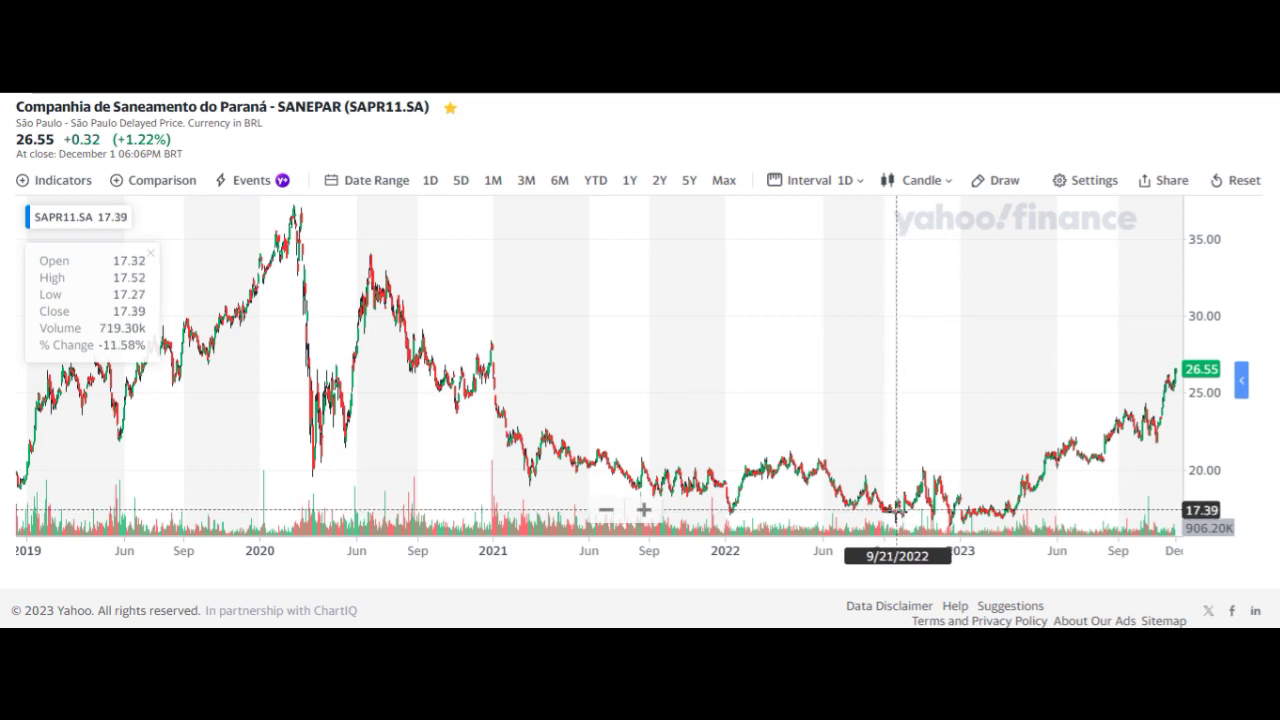
pyautogui.scroll(2, 897, 515)
pyautogui.scroll(4, 897, 515)
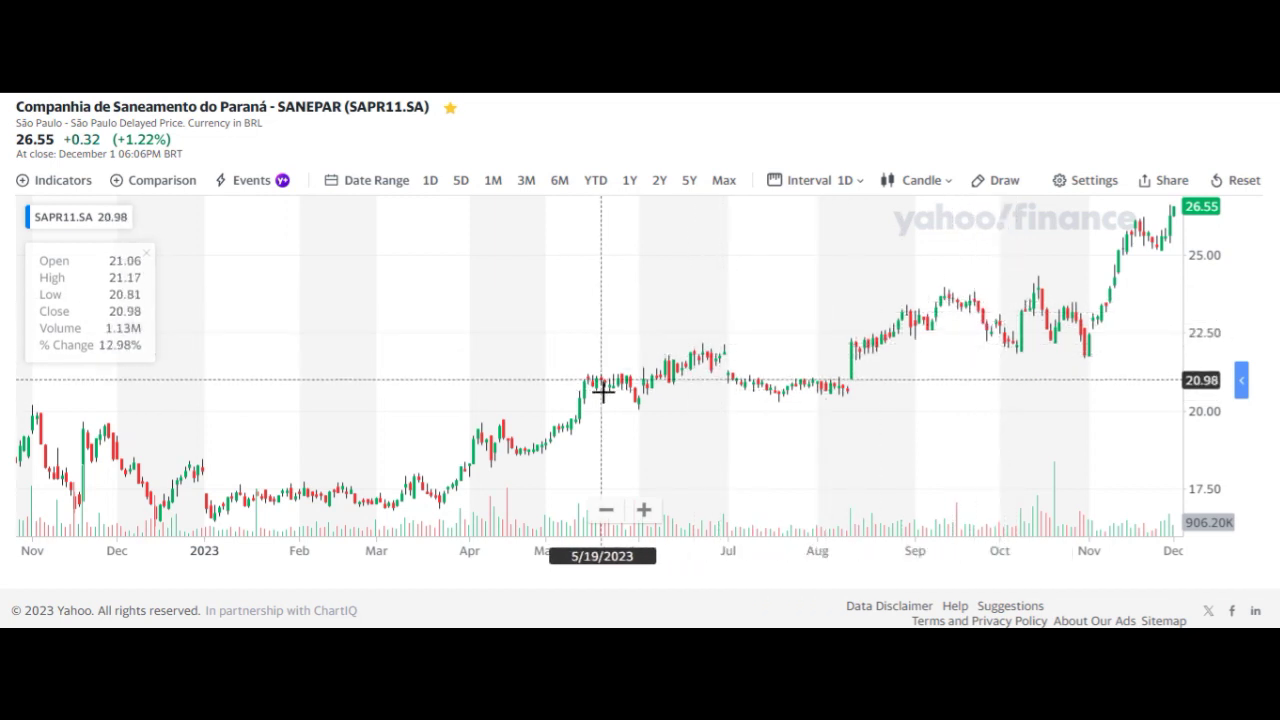
pyautogui.scroll(3, 645, 383)
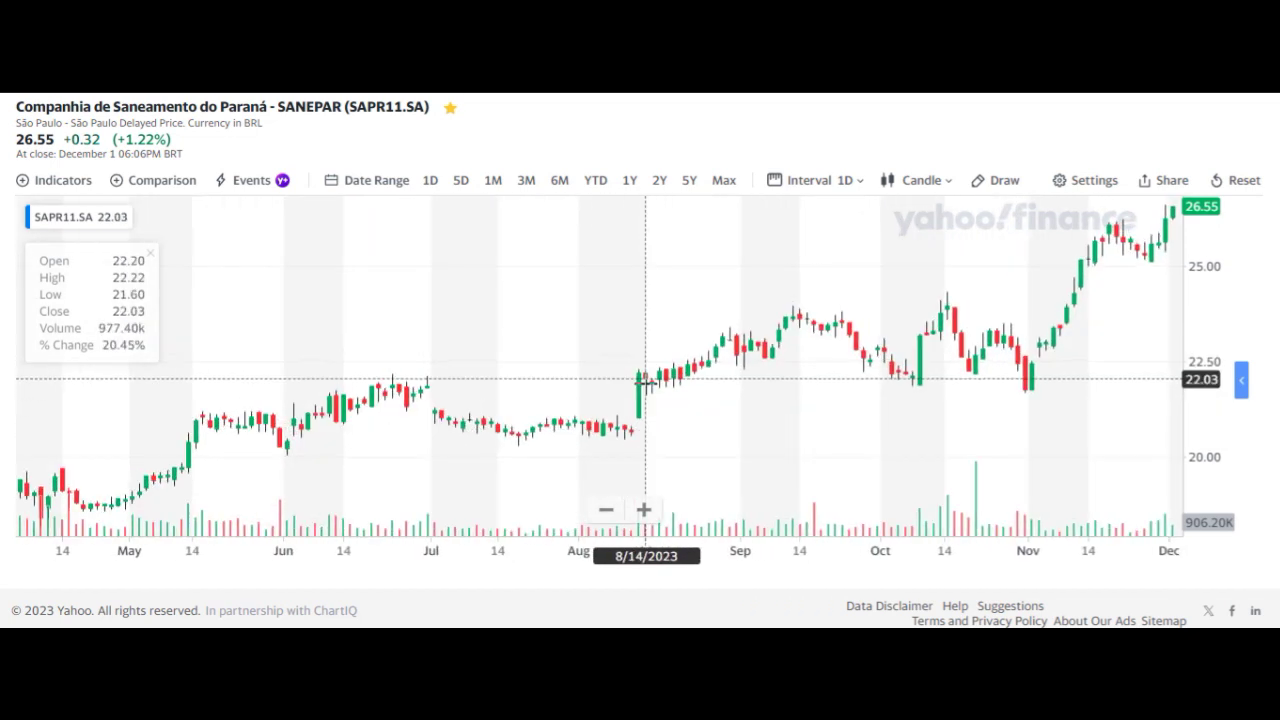
pyautogui.scroll(-4, 645, 403)
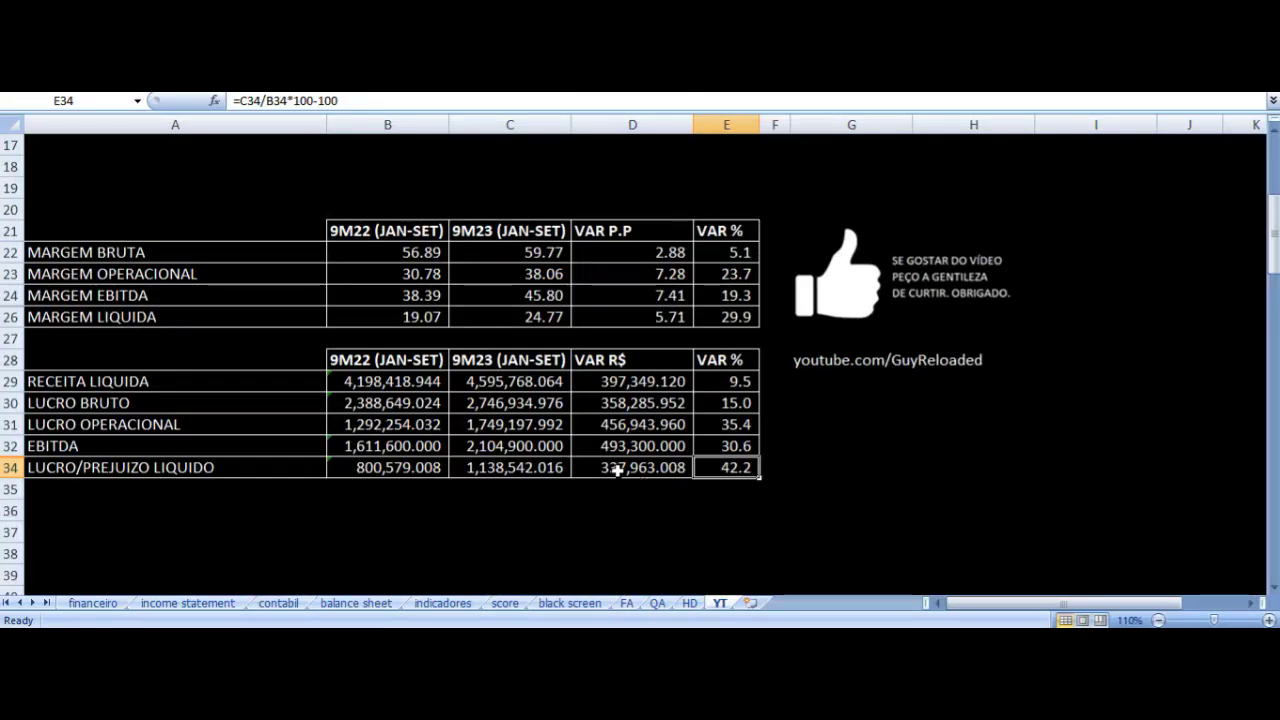
# Check the 12-month net profit and MARGEM LIQUIDA 12 MESES in the spreadsheet's indicators below the 9M comparison.
pyautogui.scroll(-8, 617, 470)
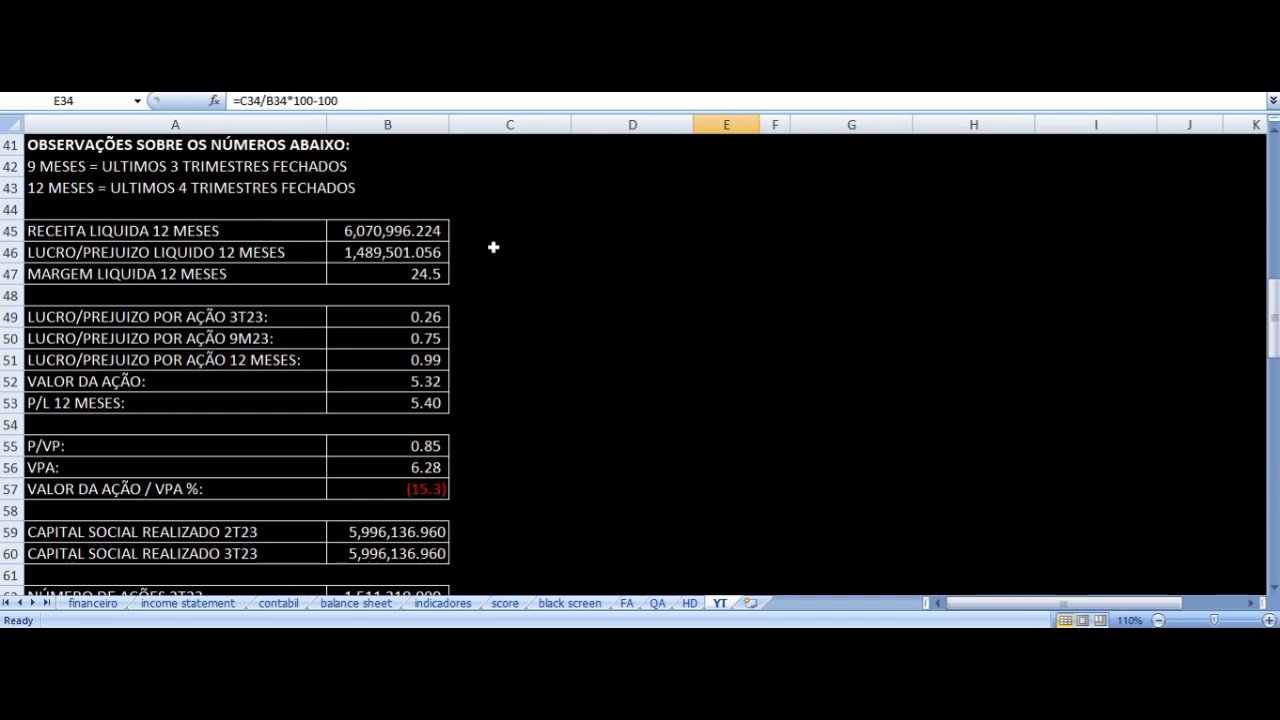
pyautogui.click(229, 253)
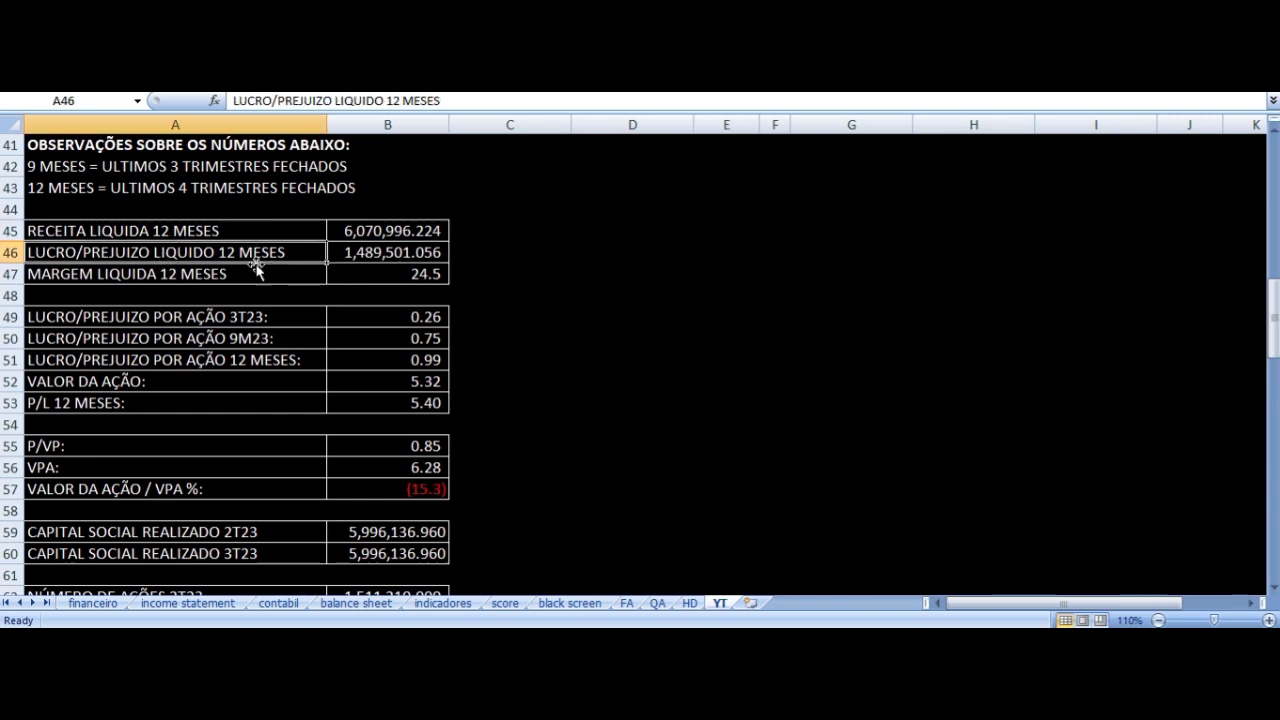
pyautogui.click(394, 275)
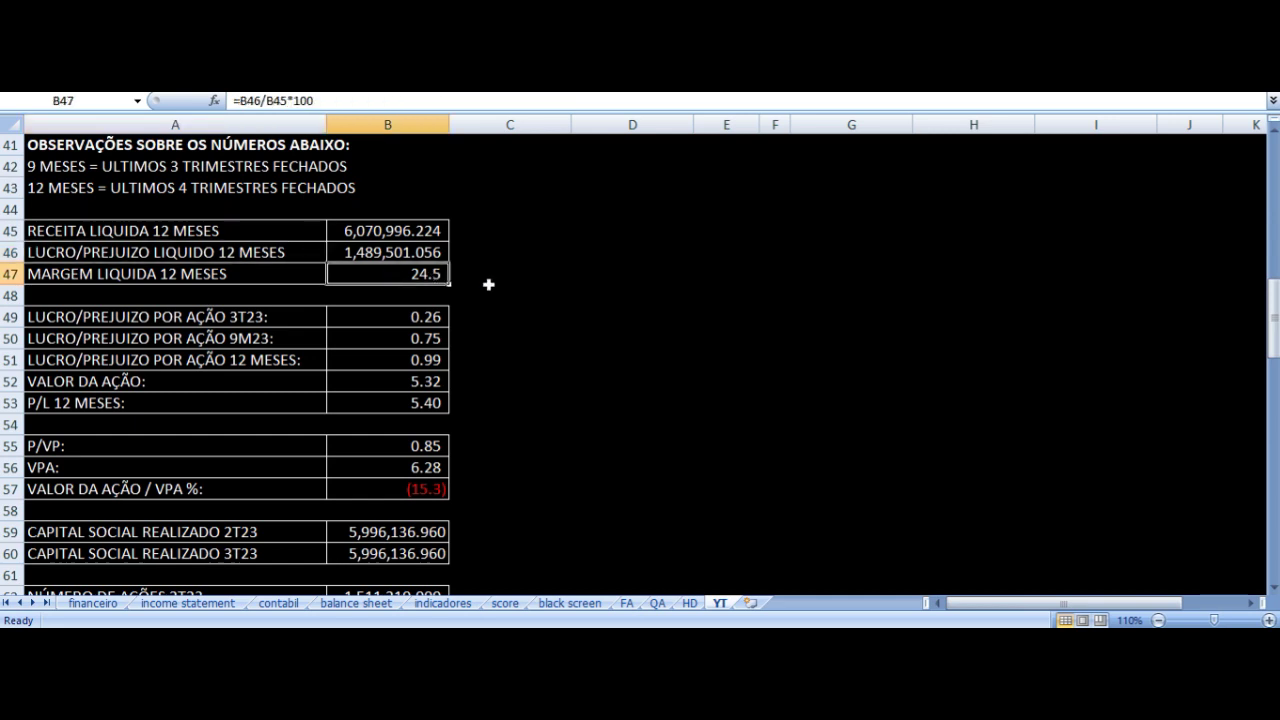
pyautogui.press('Left')
pyautogui.press('Right')
# Examine the LUCRO/PREJUIZO POR AÇÃO rows for 3T23, 9M23 and 12 MESES.
pyautogui.press('Down')
pyautogui.press('Down')
pyautogui.press('Left')
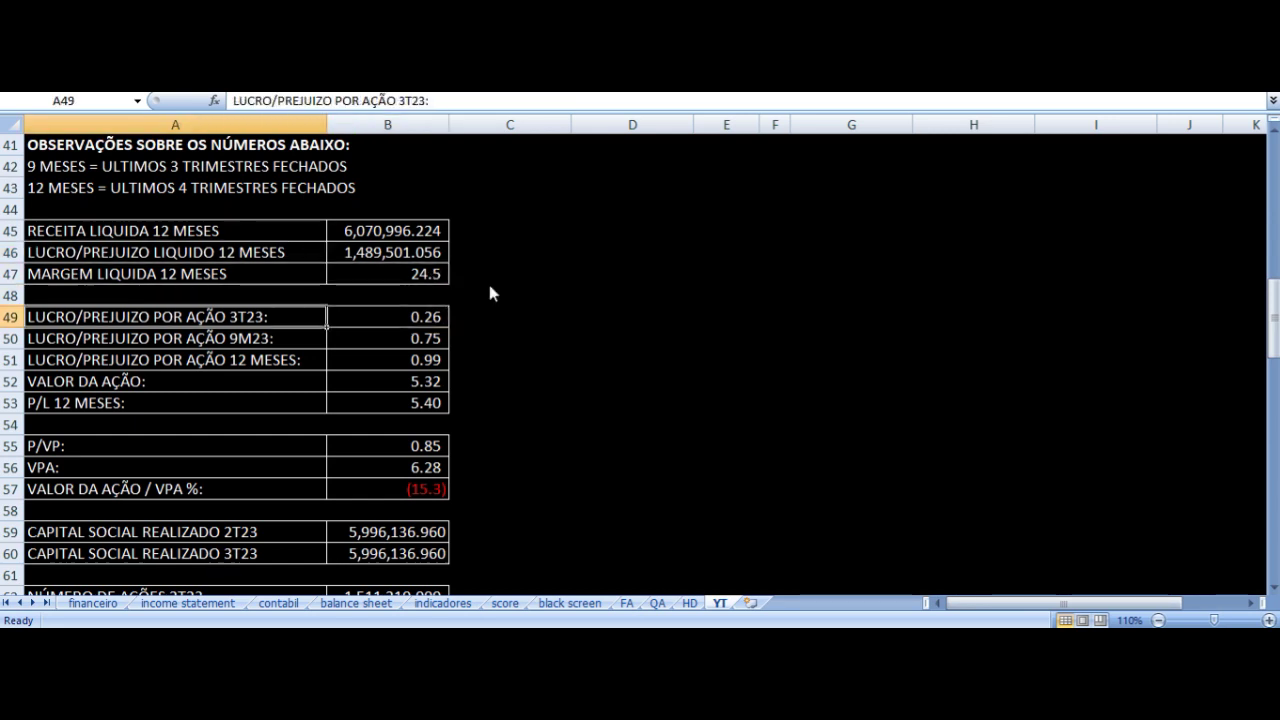
pyautogui.press('Right')
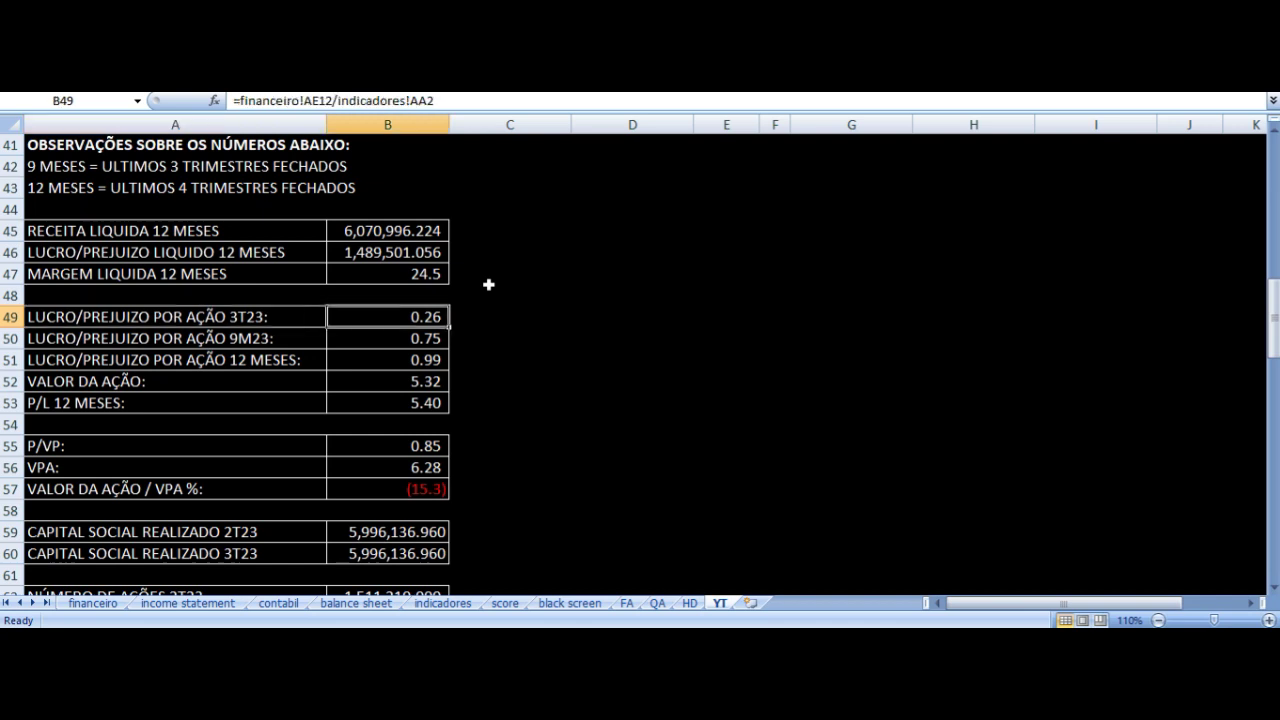
pyautogui.scroll(-1, 488, 285)
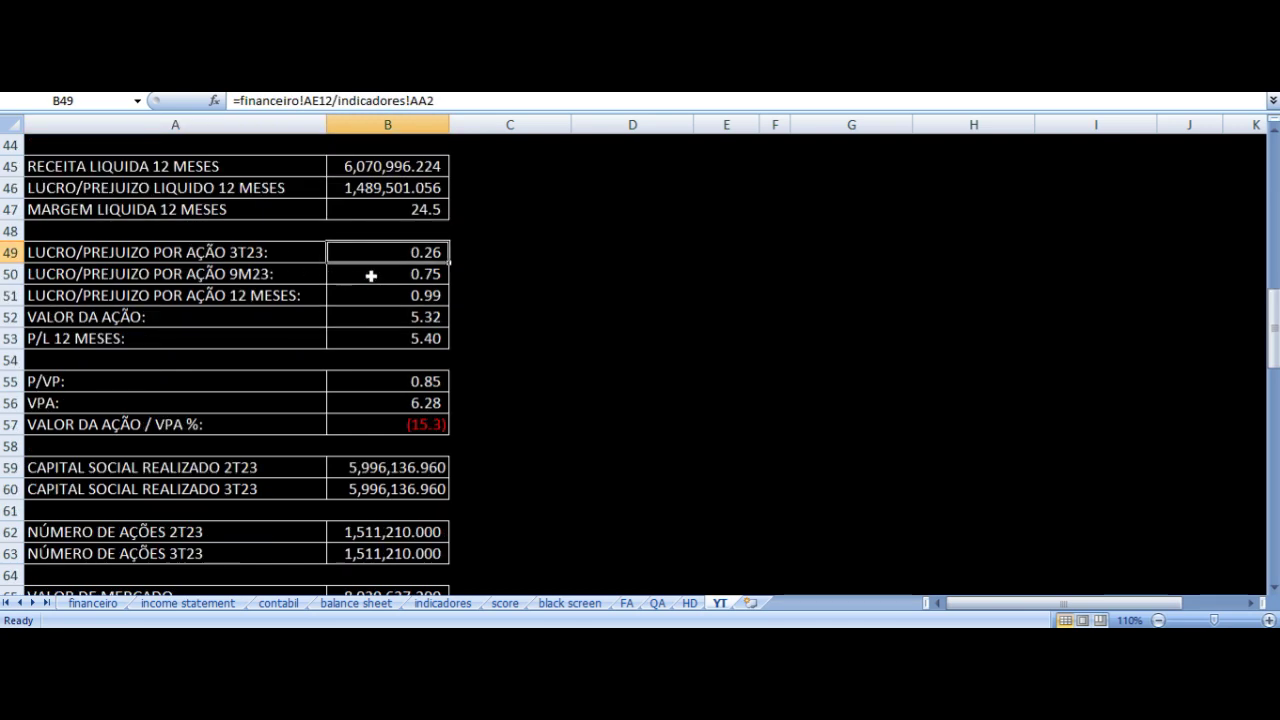
pyautogui.click(405, 279)
pyautogui.press('Left')
pyautogui.press('Down')
pyautogui.press('Right')
pyautogui.press('Left')
# Review the VALOR DA AÇÃO row and the P/L 12 MESES row.
pyautogui.press('Down')
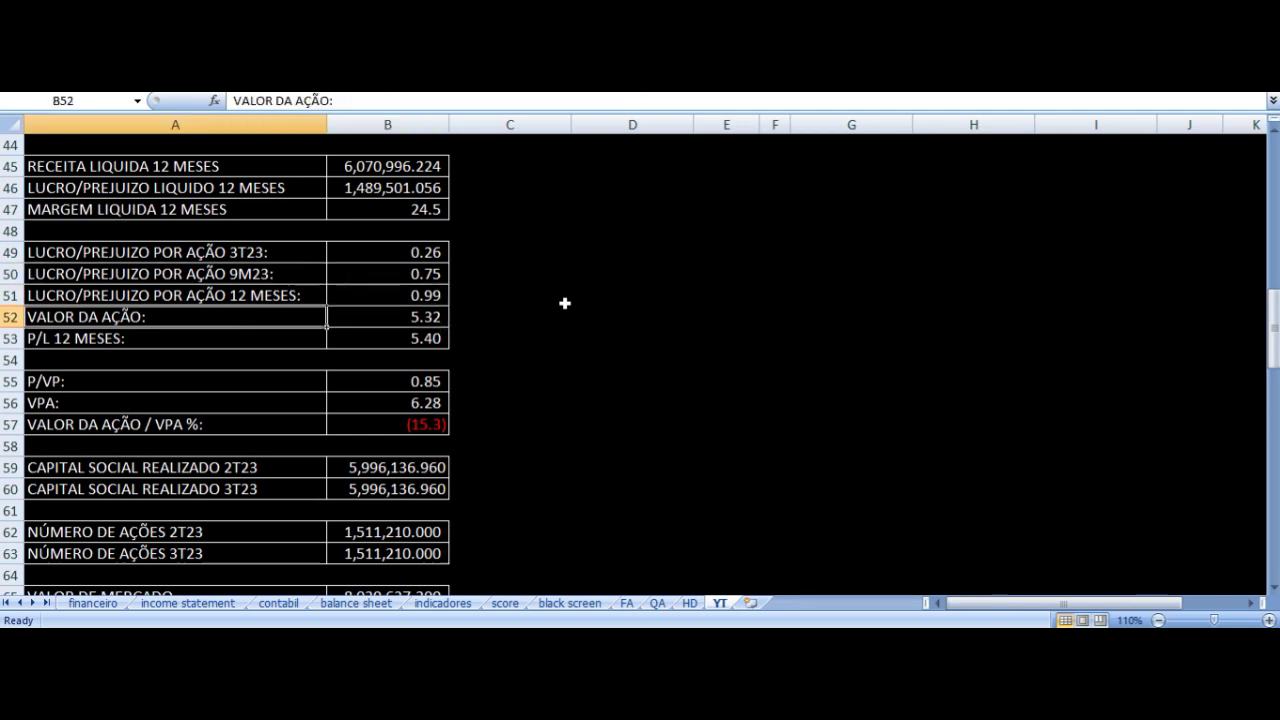
pyautogui.press('Right')
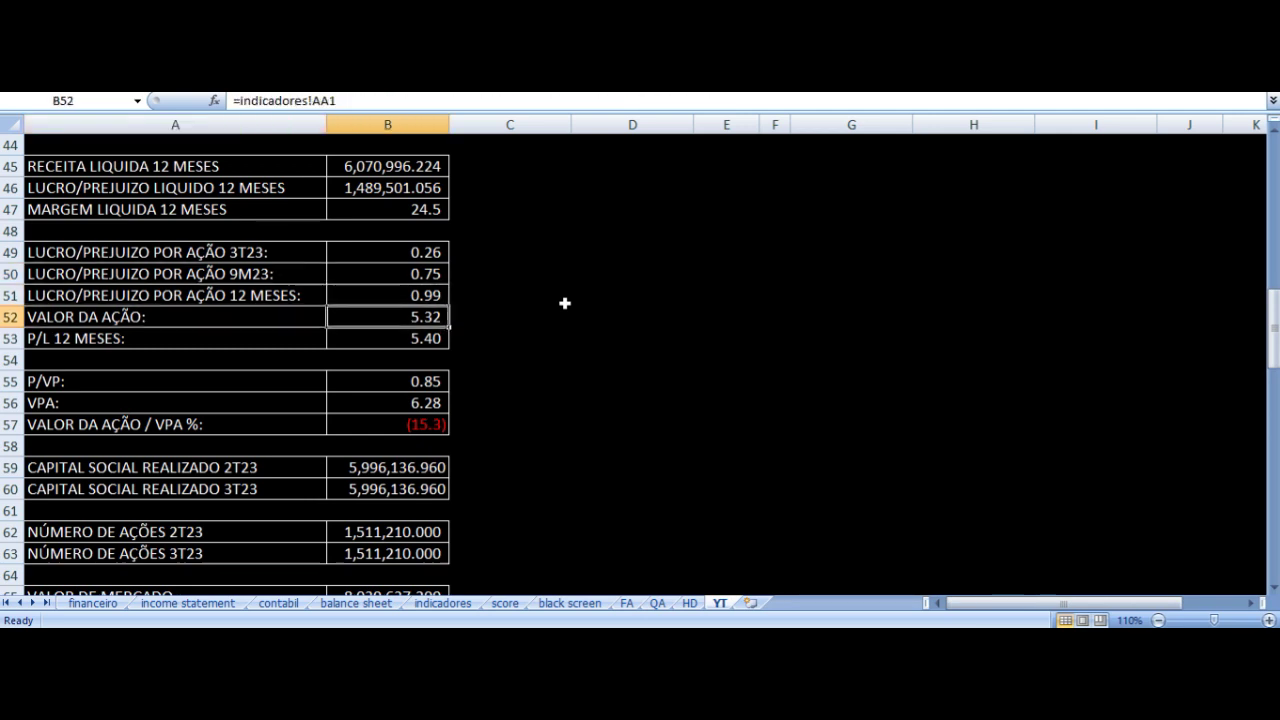
pyautogui.press('Right')
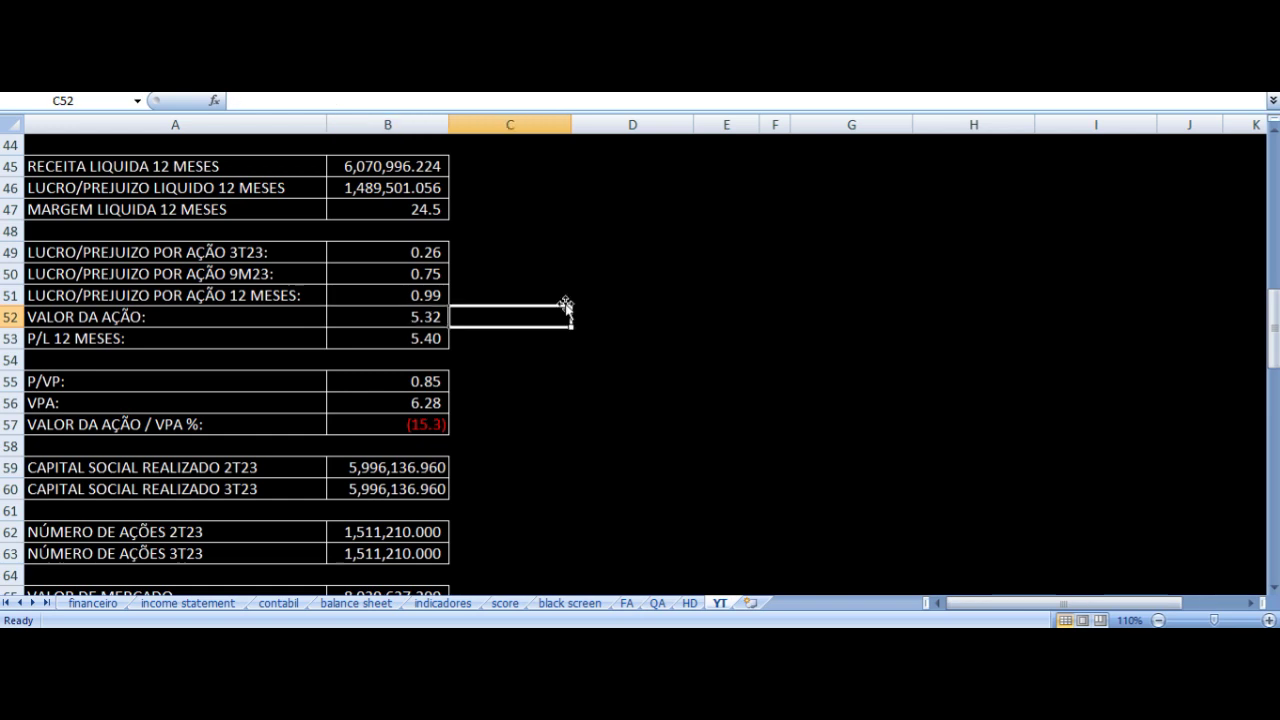
pyautogui.press('Left')
pyautogui.press('Left')
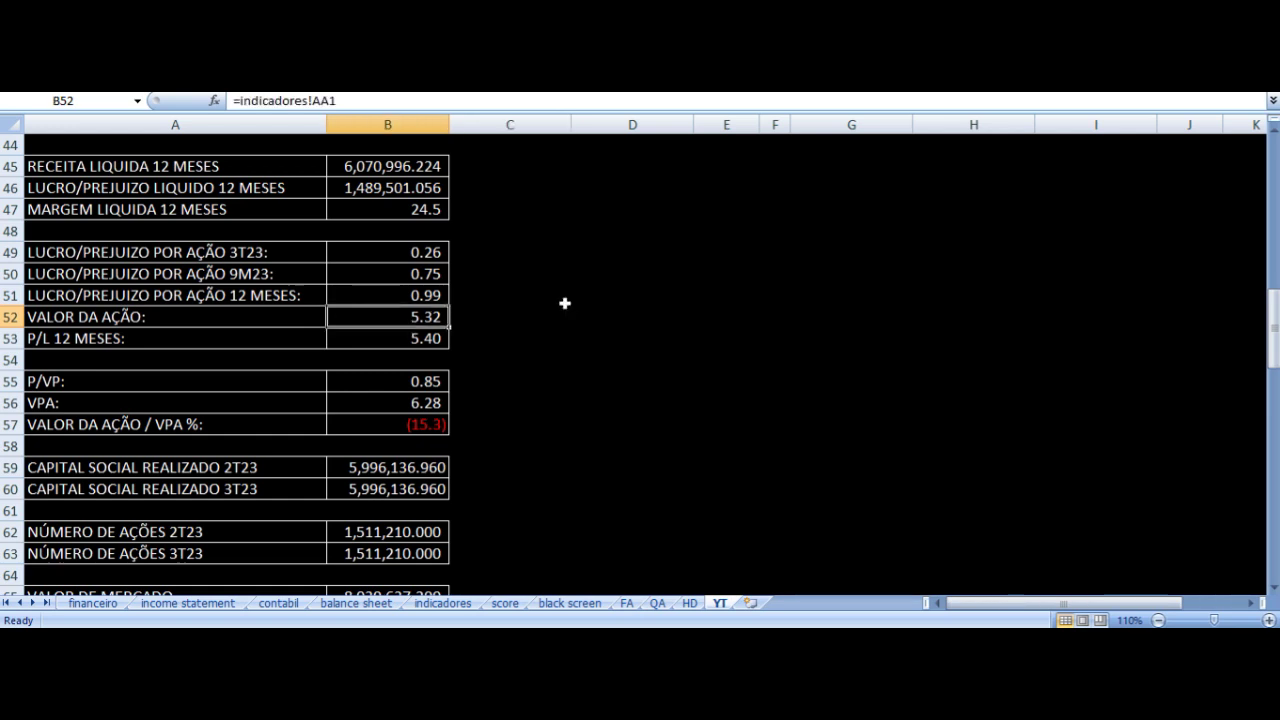
pyautogui.press('Right')
pyautogui.press('Down')
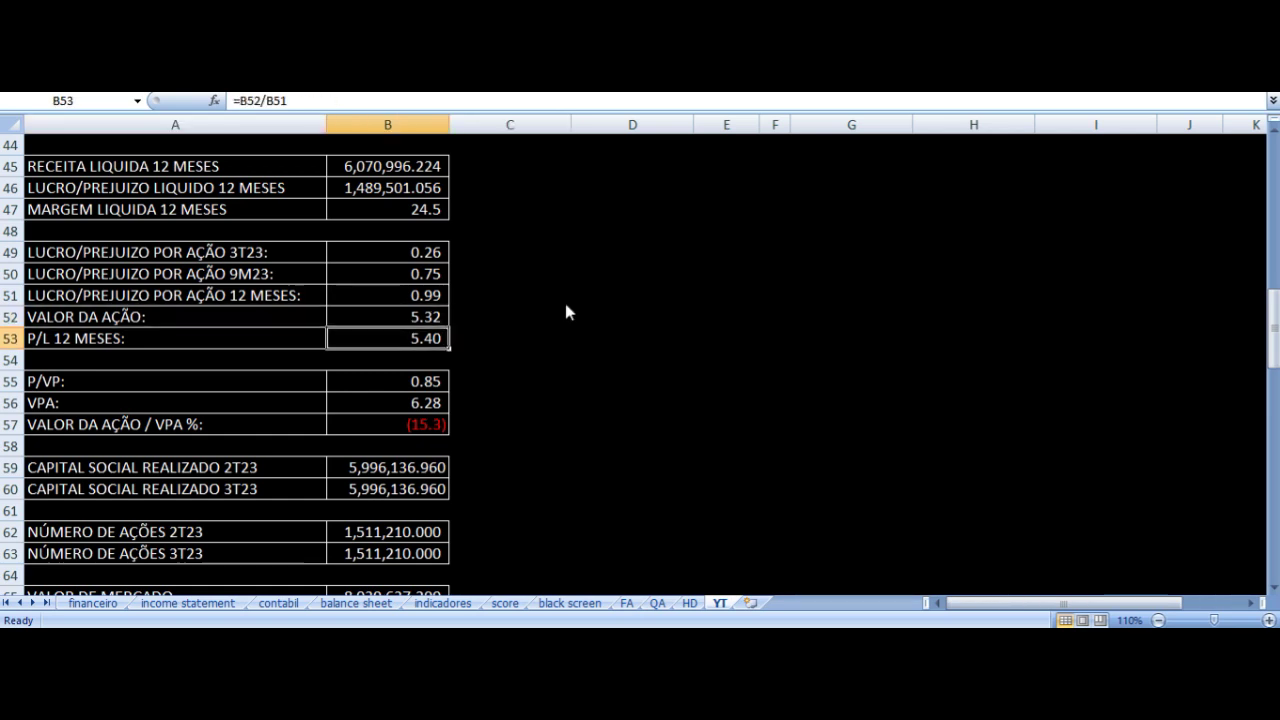
pyautogui.press('Left')
pyautogui.press('Right')
# Read the P/VP and VPA rows with their values.
pyautogui.press('Down')
pyautogui.press('Down')
pyautogui.press('Left')
pyautogui.press('Right')
pyautogui.press('Down')
pyautogui.press('Left')
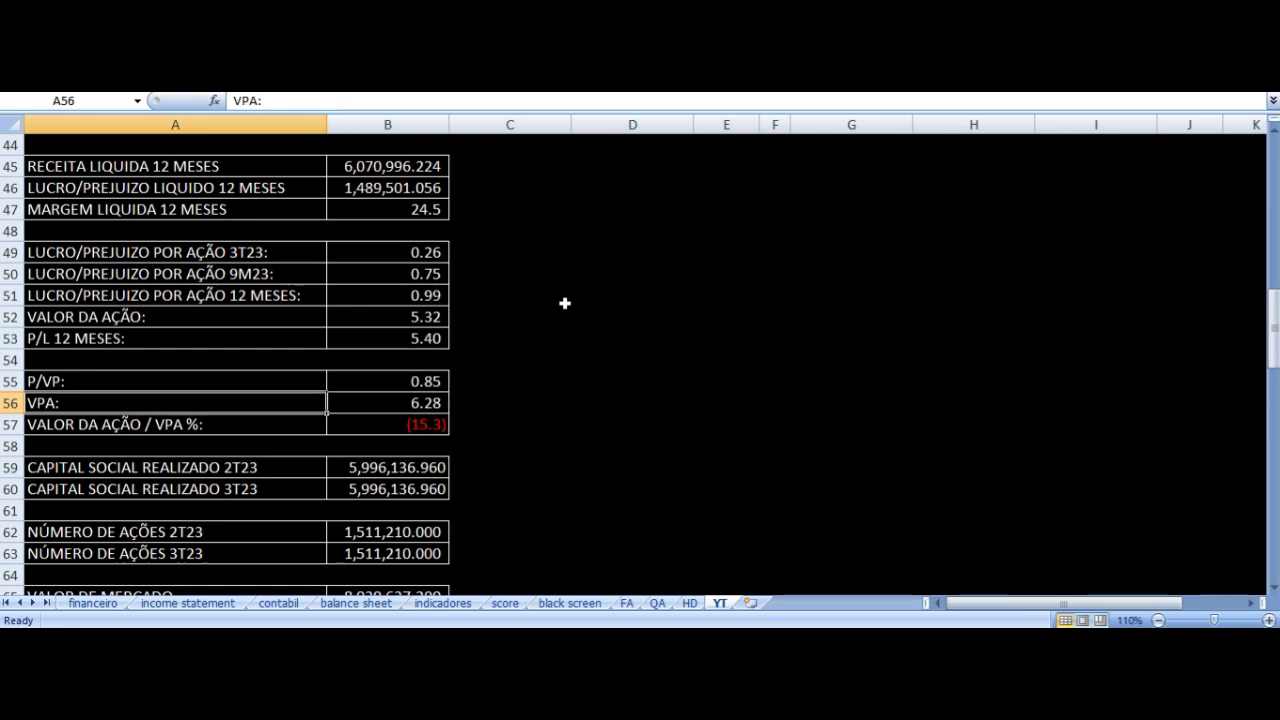
pyautogui.press('Right')
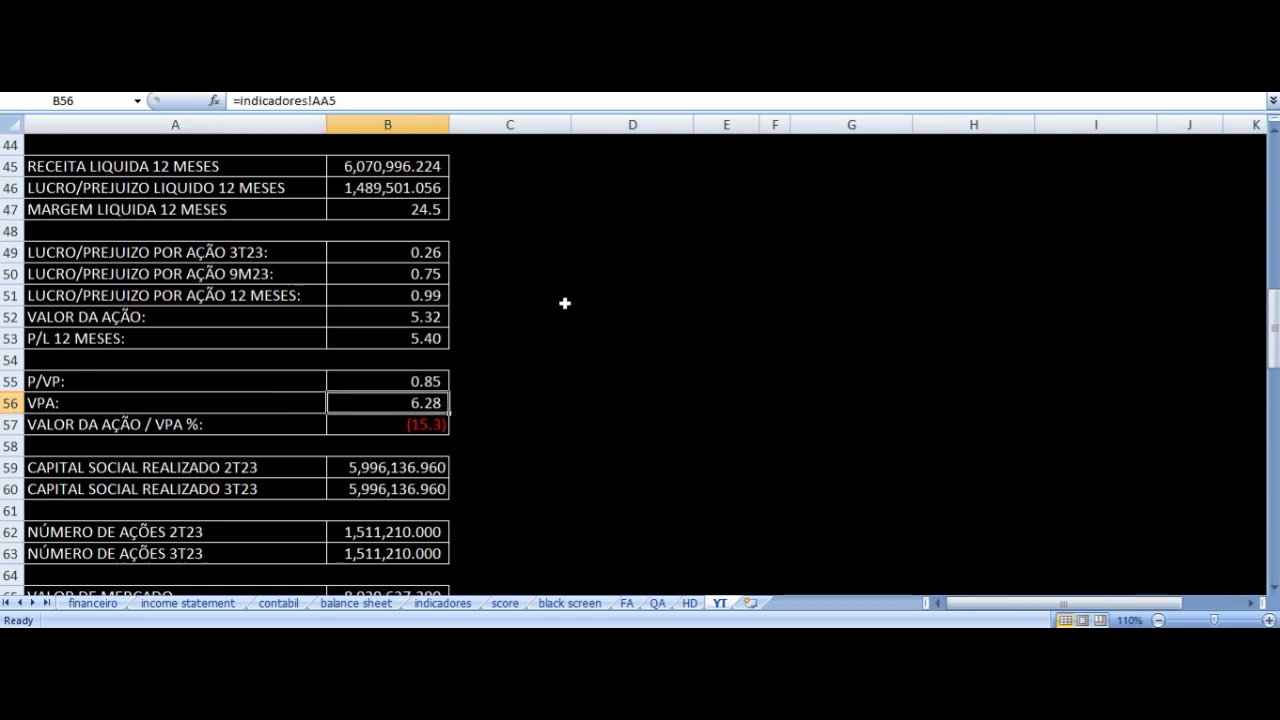
# Compare VALOR DA AÇÃO with VPA, also checking the VALOR DA AÇÃO / VPA % value.
pyautogui.press('Up')
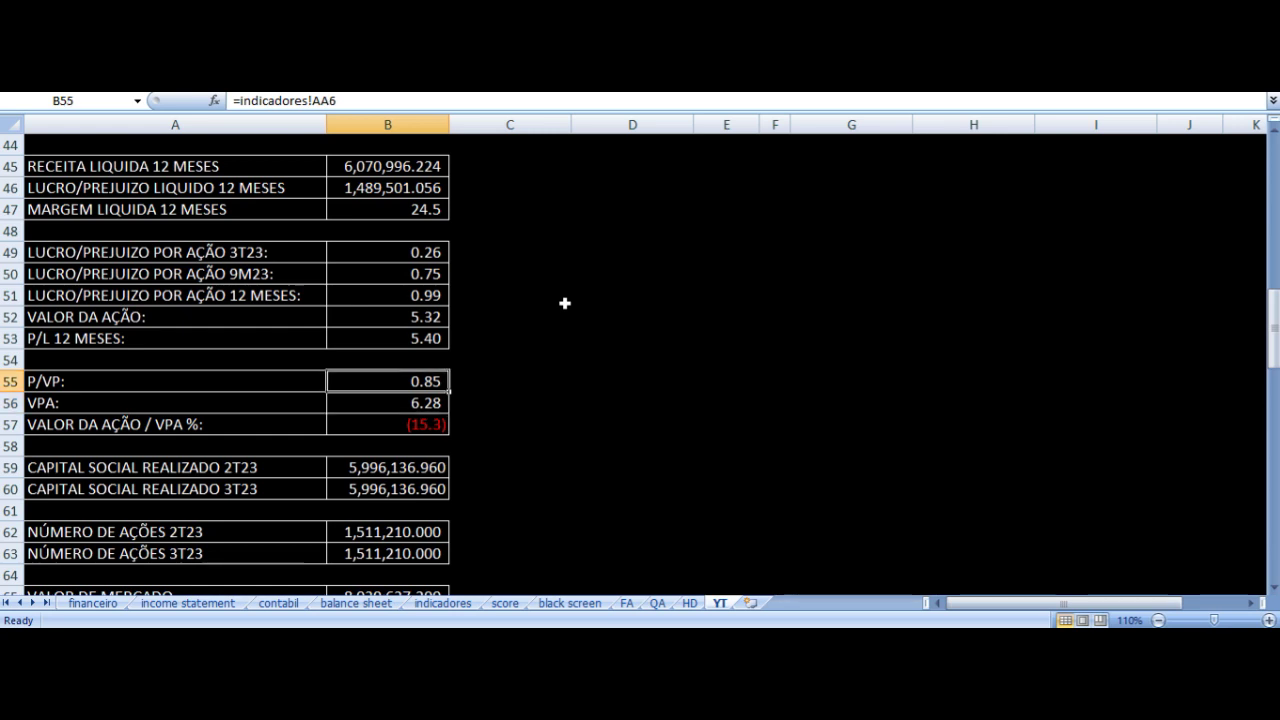
pyautogui.press('Up')
pyautogui.press('Up')
pyautogui.press('Up')
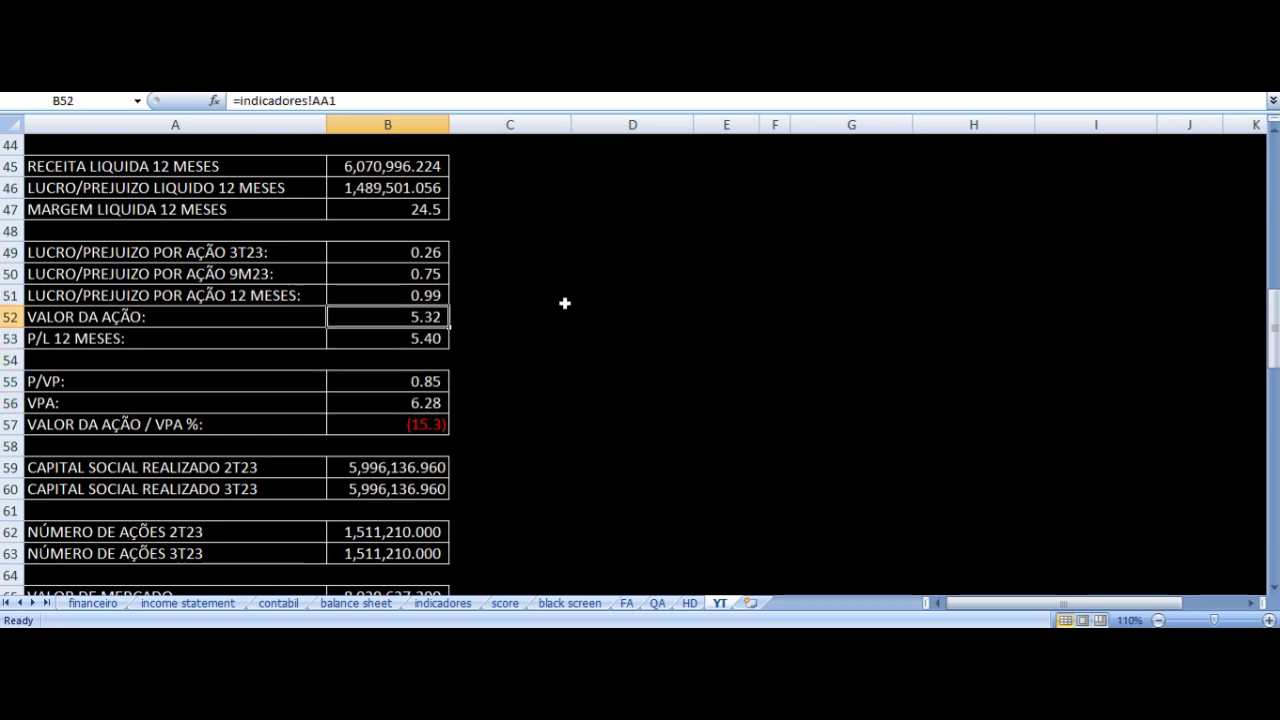
pyautogui.press('Down')
pyautogui.press('Down')
pyautogui.press('Down')
pyautogui.press('Down')
pyautogui.press('Down')
pyautogui.press('Up')
pyautogui.press('Up')
pyautogui.press('Up')
pyautogui.press('Up')
pyautogui.press('Up')
pyautogui.press('Down')
pyautogui.press('Down')
pyautogui.press('Down')
pyautogui.press('Down')
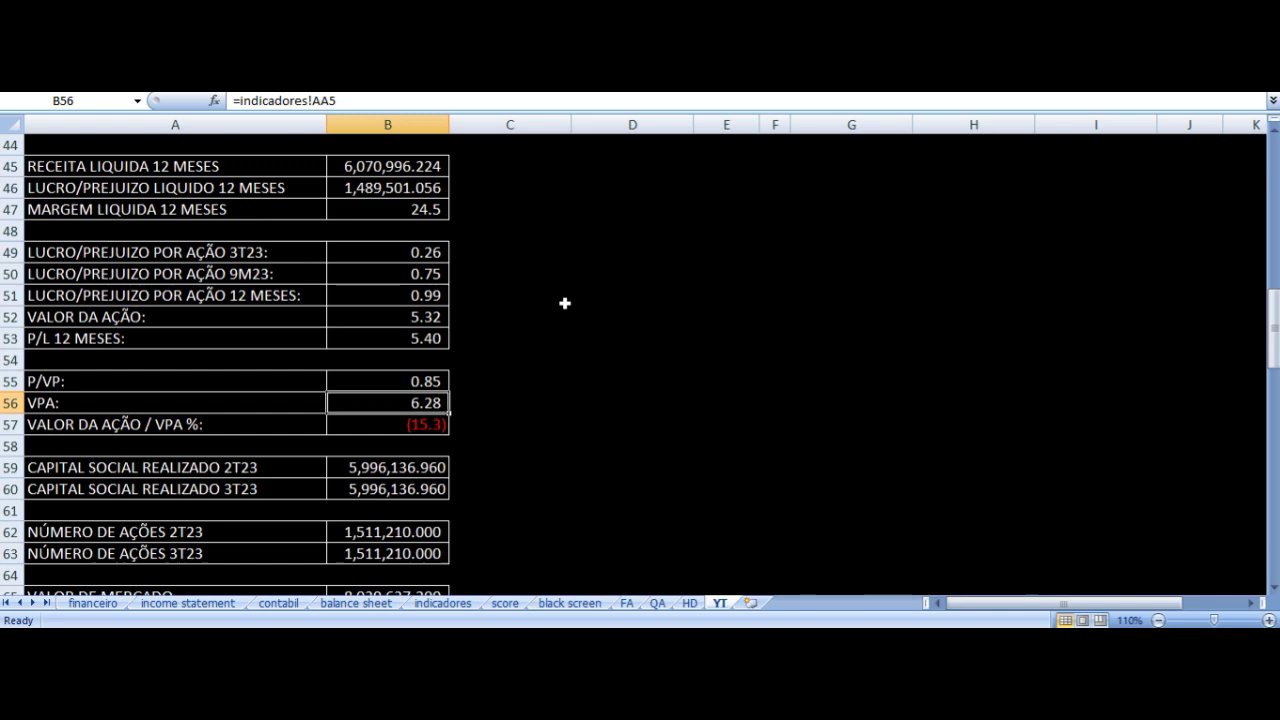
pyautogui.press('Left')
pyautogui.press('Right')
pyautogui.press('Right')
# Look back at the 9M22 versus 9M23 margin and results tables, and return to the per-share indicators.
pyautogui.scroll(8, 552, 398)
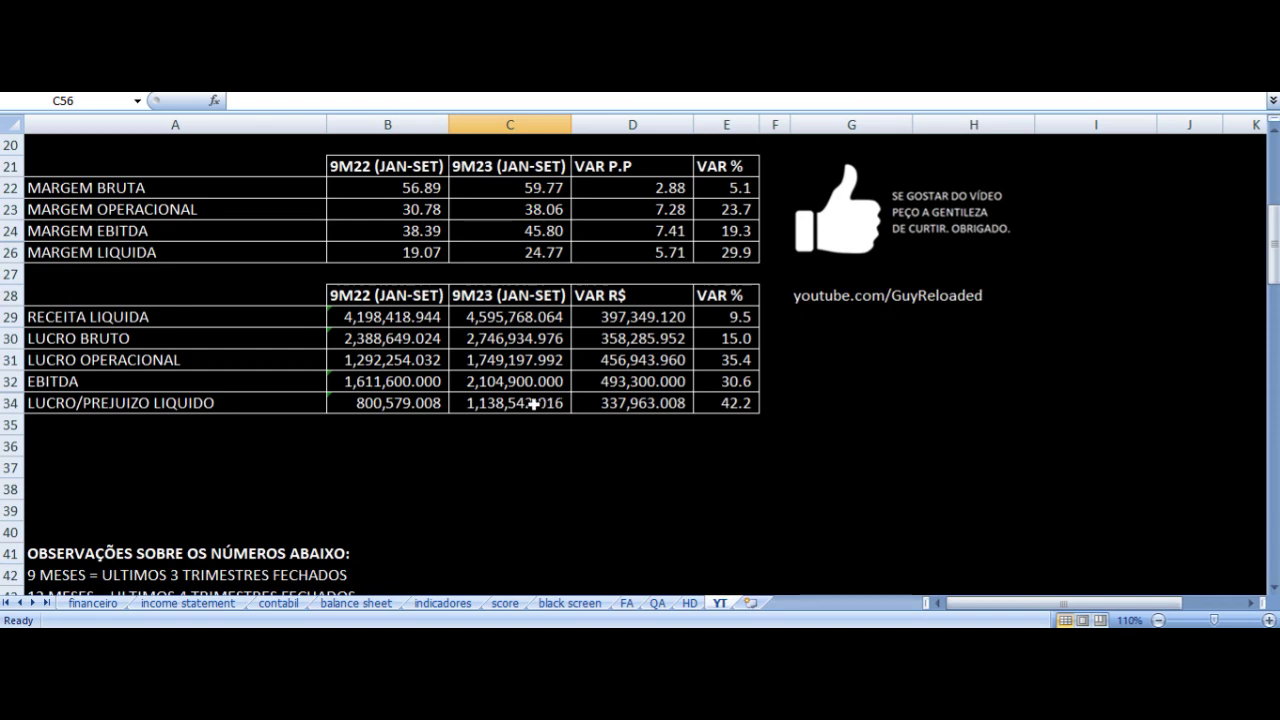
pyautogui.scroll(1, 545, 402)
pyautogui.scroll(-8, 536, 405)
pyautogui.scroll(-2, 534, 404)
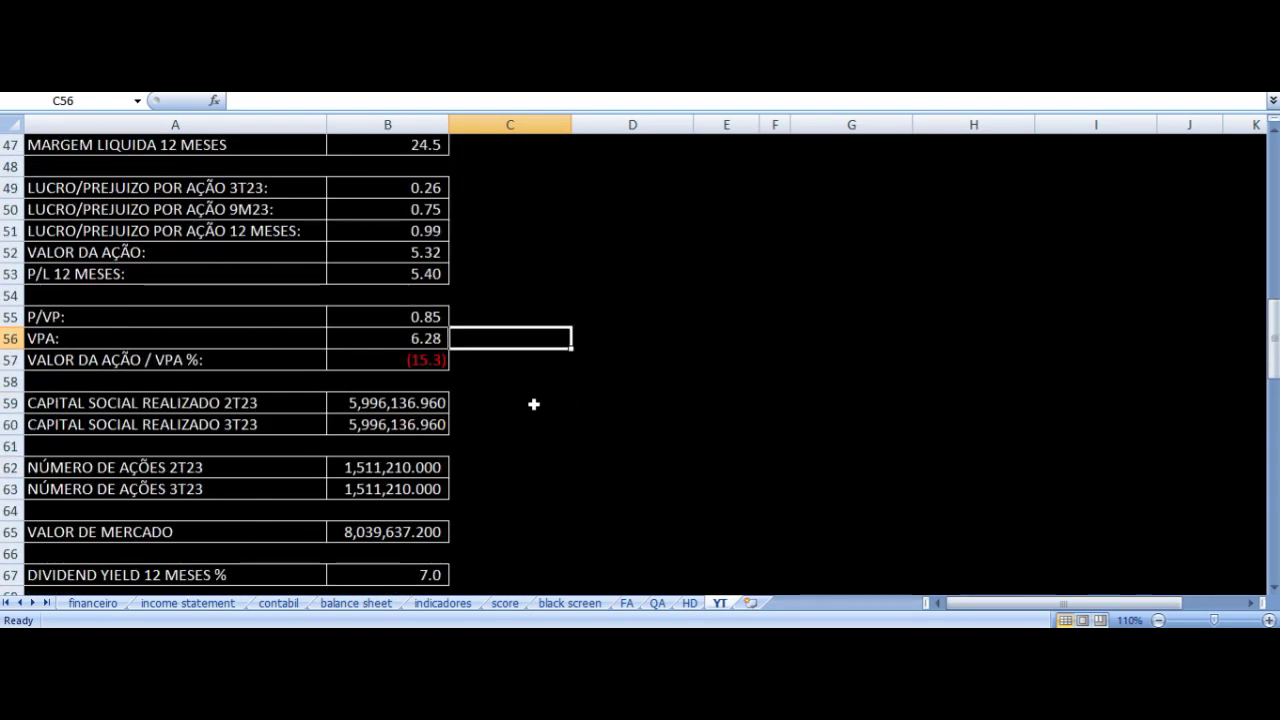
# Revisit the P/L 12 MESES row and the VPA value.
pyautogui.press('Up')
pyautogui.press('Up')
pyautogui.press('Up')
pyautogui.press('Left')
pyautogui.press('Left')
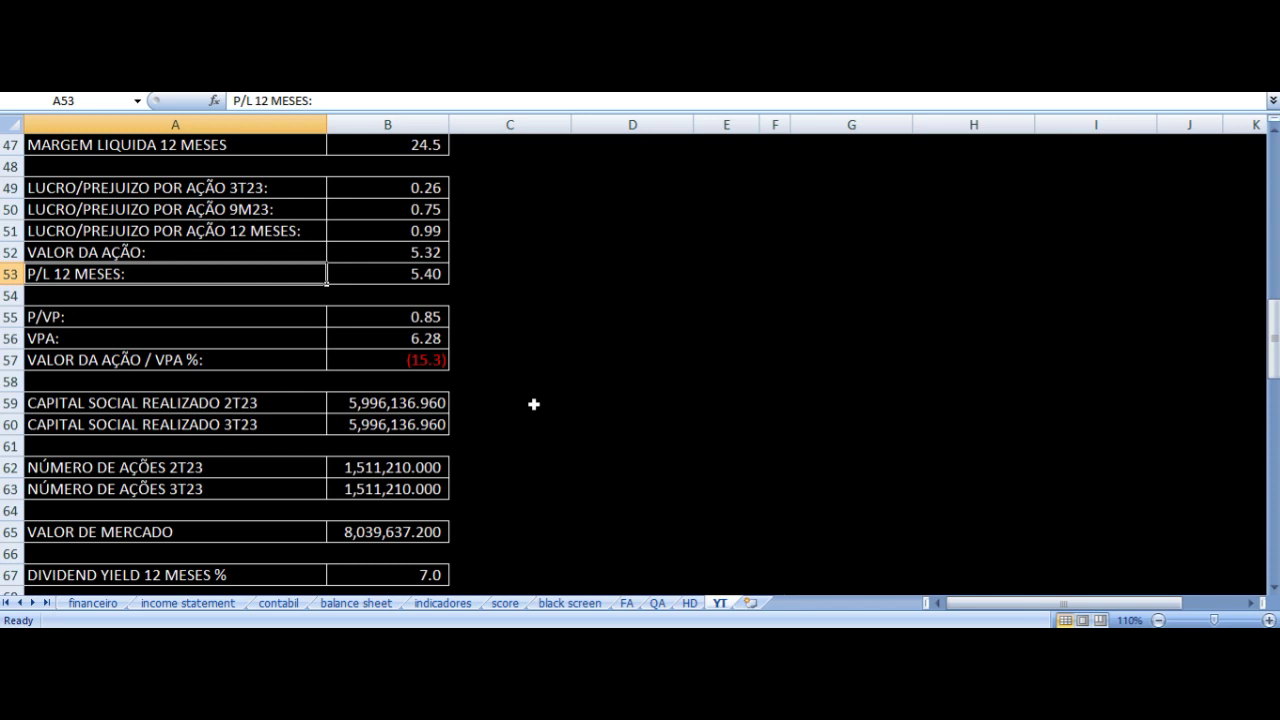
pyautogui.press('Right')
pyautogui.press('Left')
pyautogui.click(421, 341)
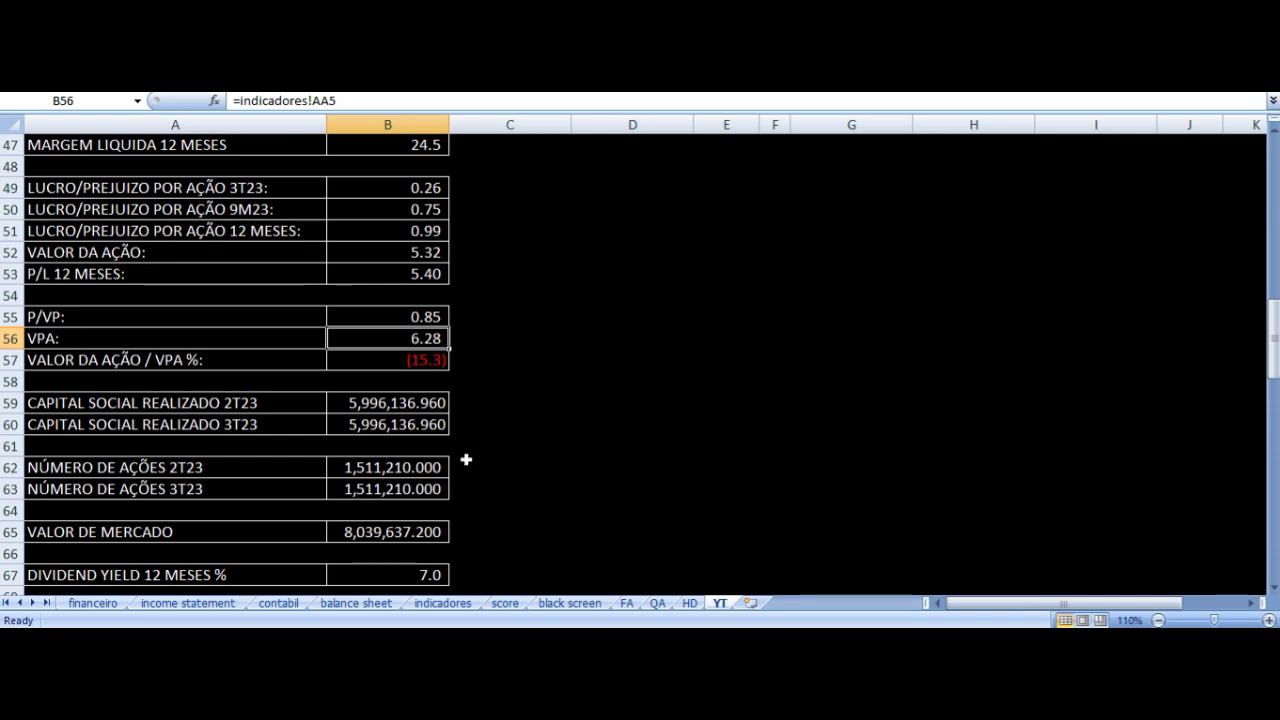
pyautogui.hotkey('alt', 'Tab')
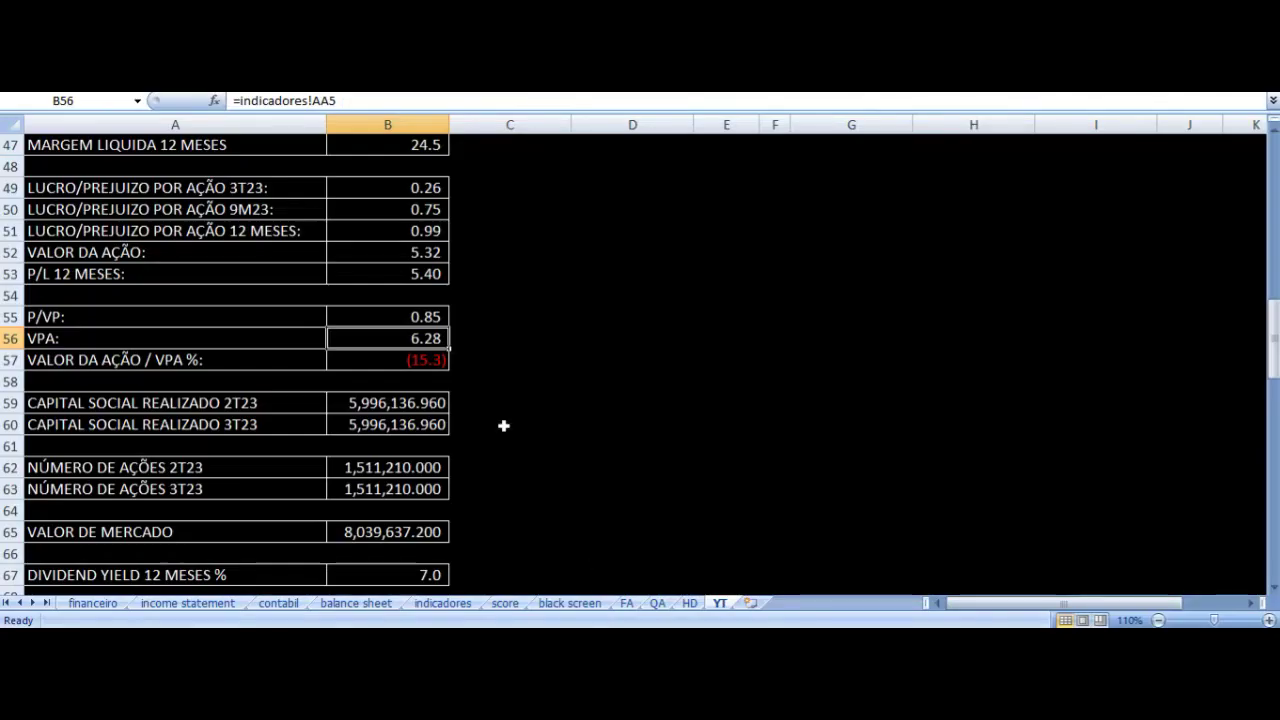
# Check the CAPITAL SOCIAL REALIZADO amounts for 2T23 and 3T23.
pyautogui.click(389, 404)
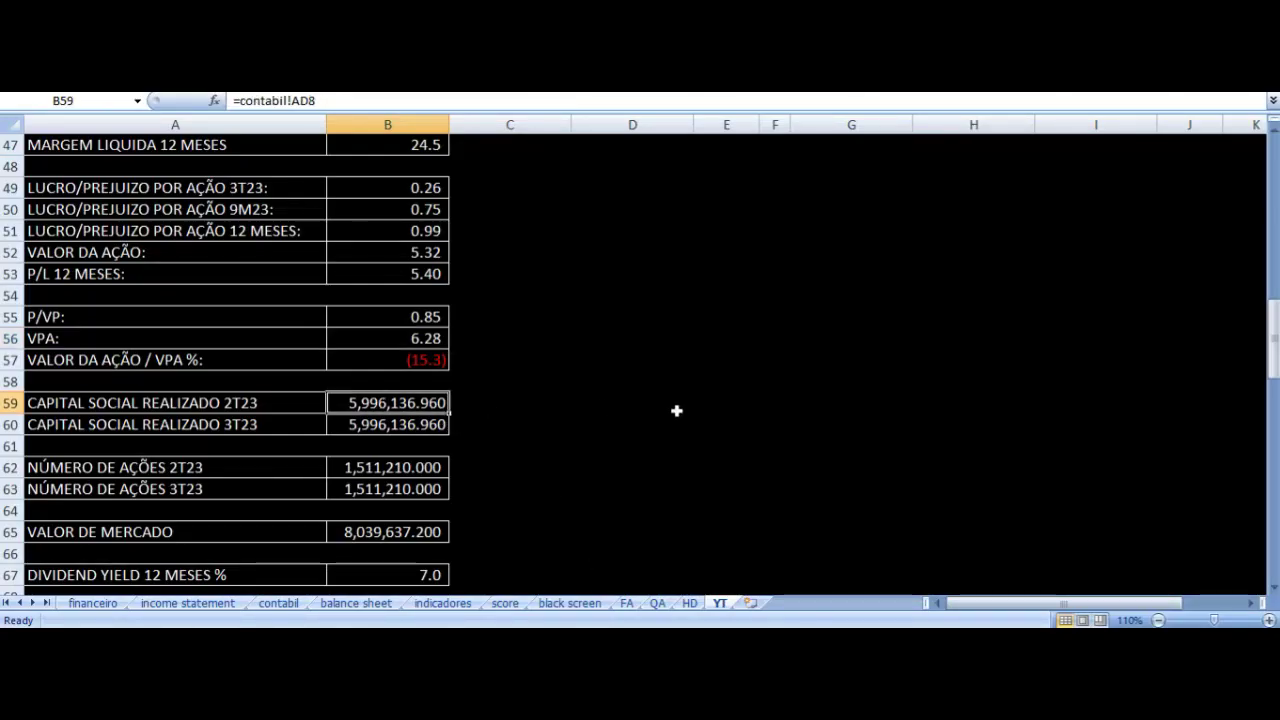
pyautogui.scroll(-2, 534, 367)
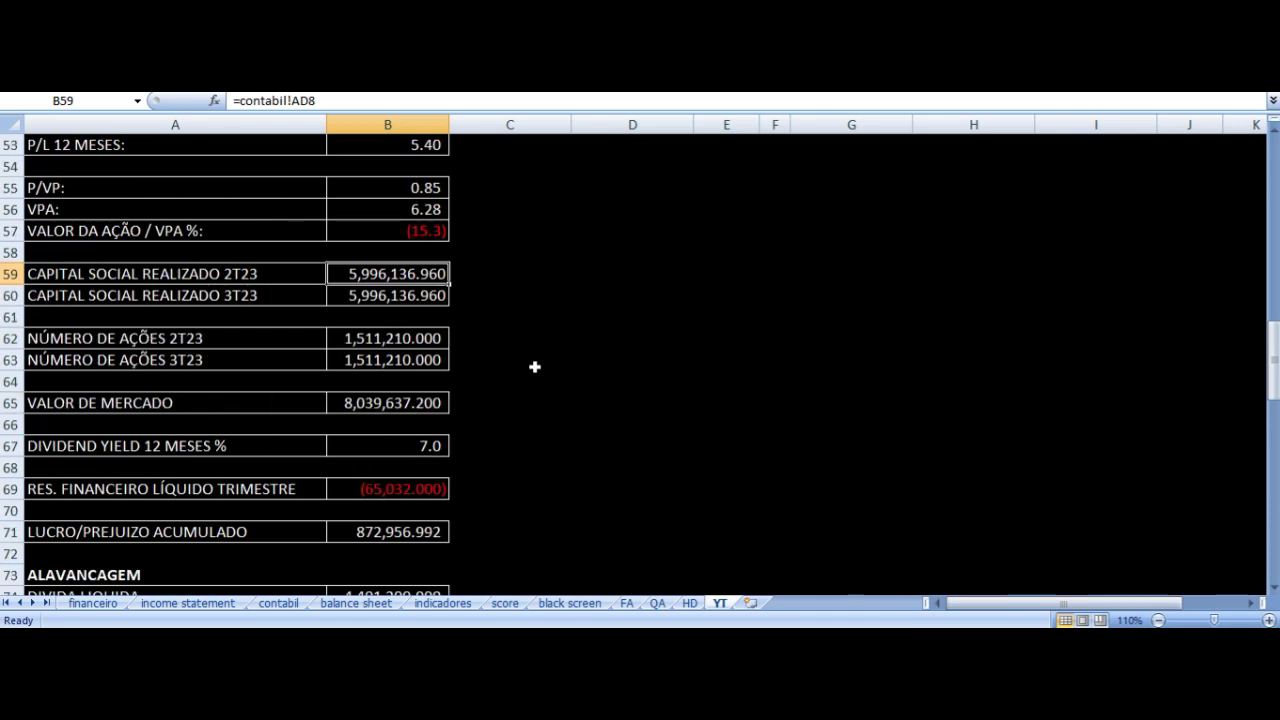
pyautogui.press('Left')
pyautogui.press('Down')
pyautogui.press('Right')
# Compare the NÚMERO DE AÇÕES rows for 2T23 and 3T23.
pyautogui.press('Down')
pyautogui.press('Down')
pyautogui.press('Left')
pyautogui.press('Down')
pyautogui.press('Right')
# Check the VALOR DE MERCADO and DIVIDEND YIELD 12 MESES % rows.
pyautogui.press('Down')
pyautogui.press('Down')
pyautogui.press('Left')
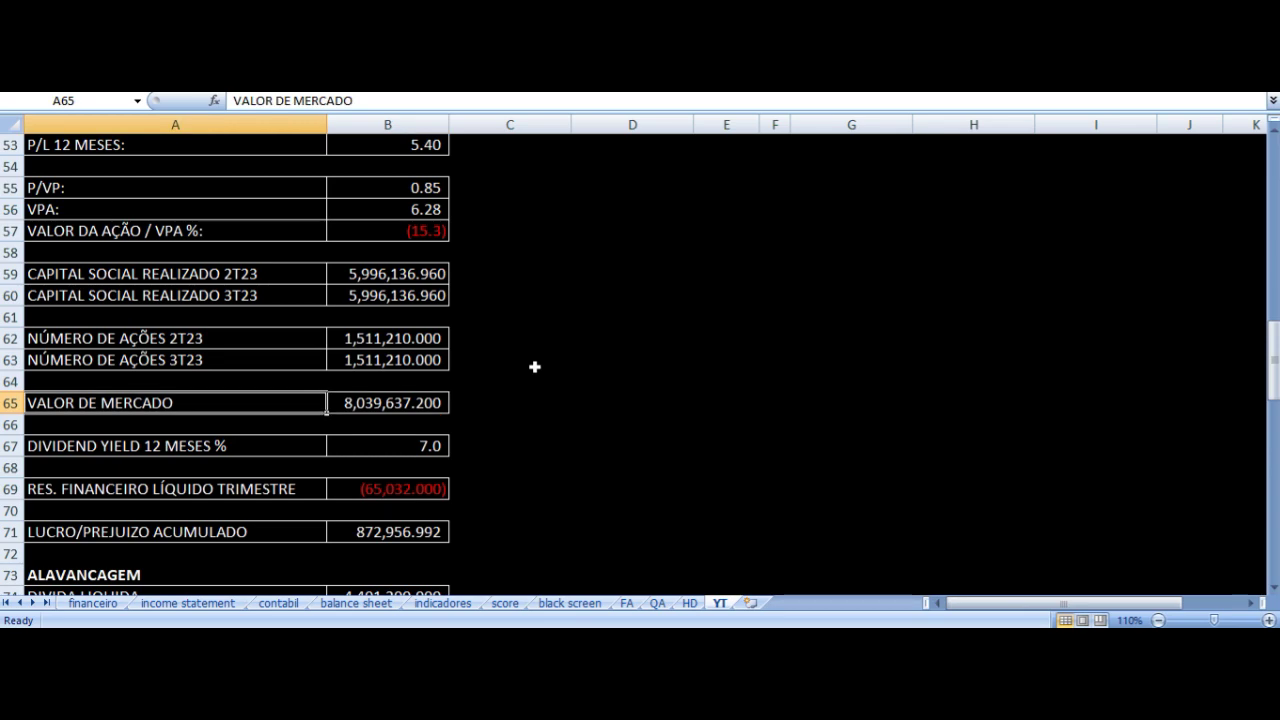
pyautogui.scroll(-3, 535, 367)
pyautogui.click(264, 253)
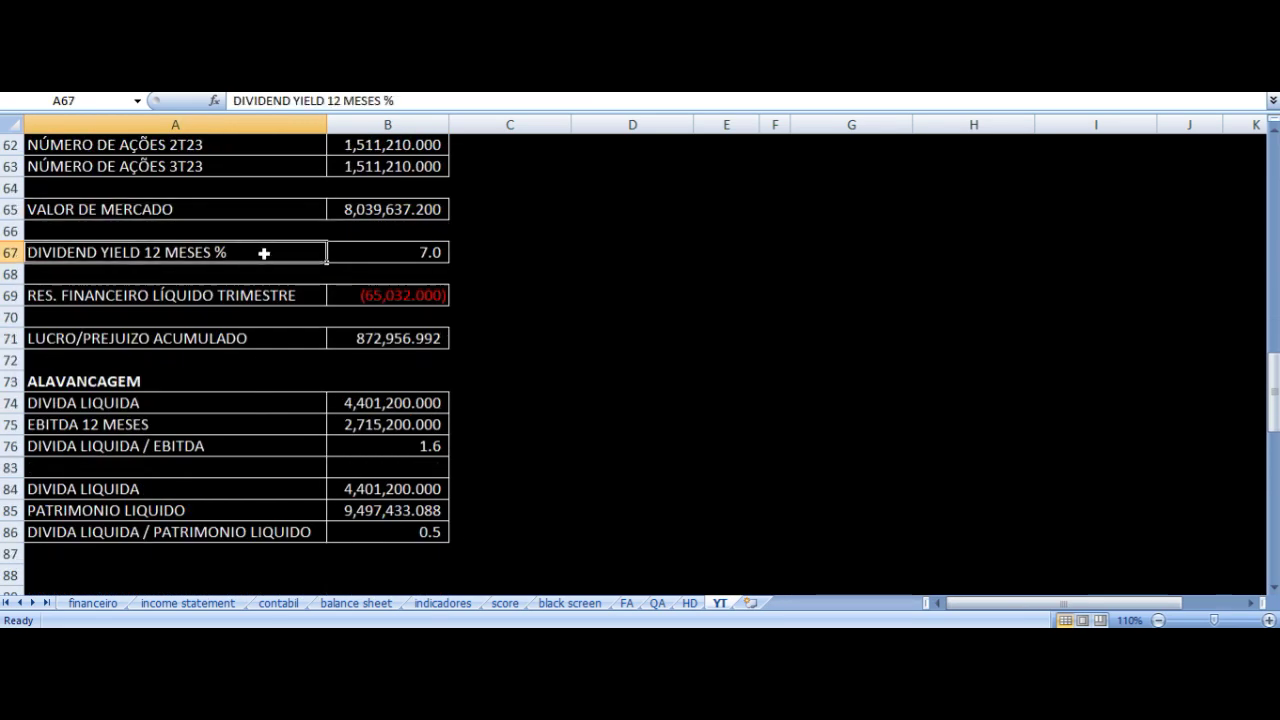
pyautogui.press('Right')
# Check the RES. FINANCEIRO LÍQUIDO TRIMESTRE and LUCRO/PREJUIZO ACUMULADO rows.
pyautogui.press('Down')
pyautogui.press('Down')
pyautogui.press('Left')
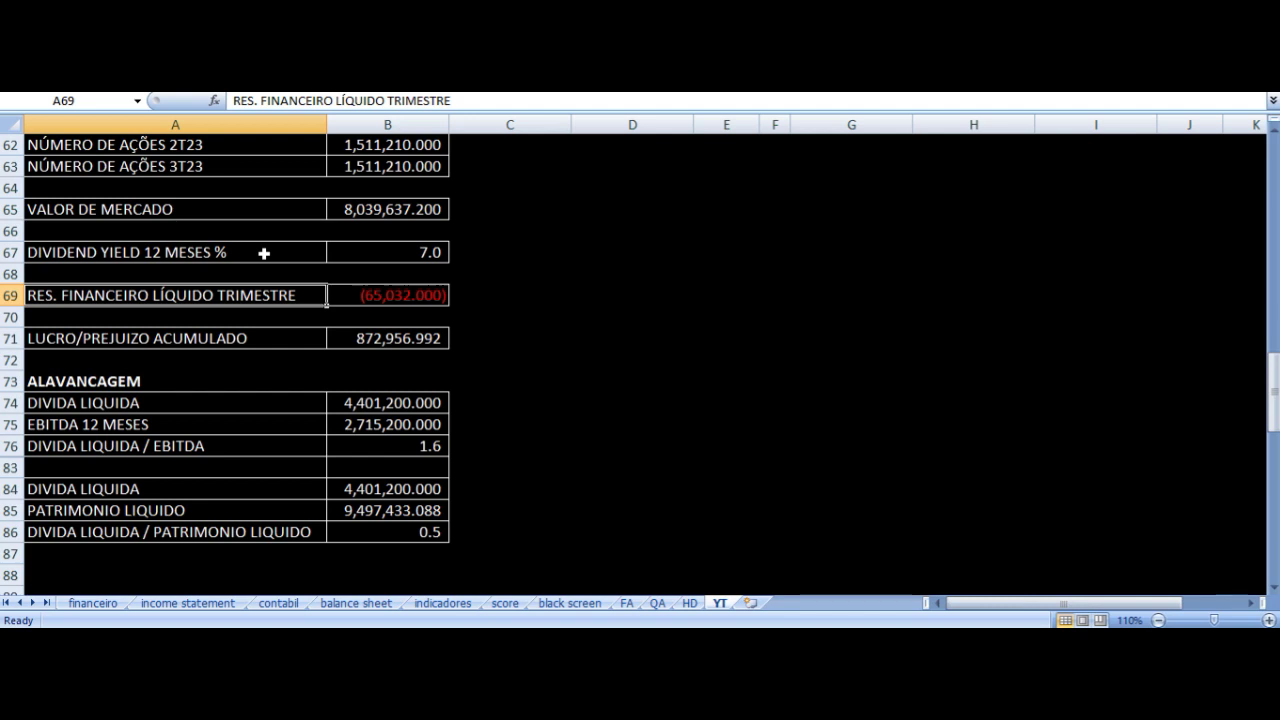
pyautogui.press('Right')
pyautogui.press('Down')
pyautogui.press('Down')
pyautogui.press('Left')
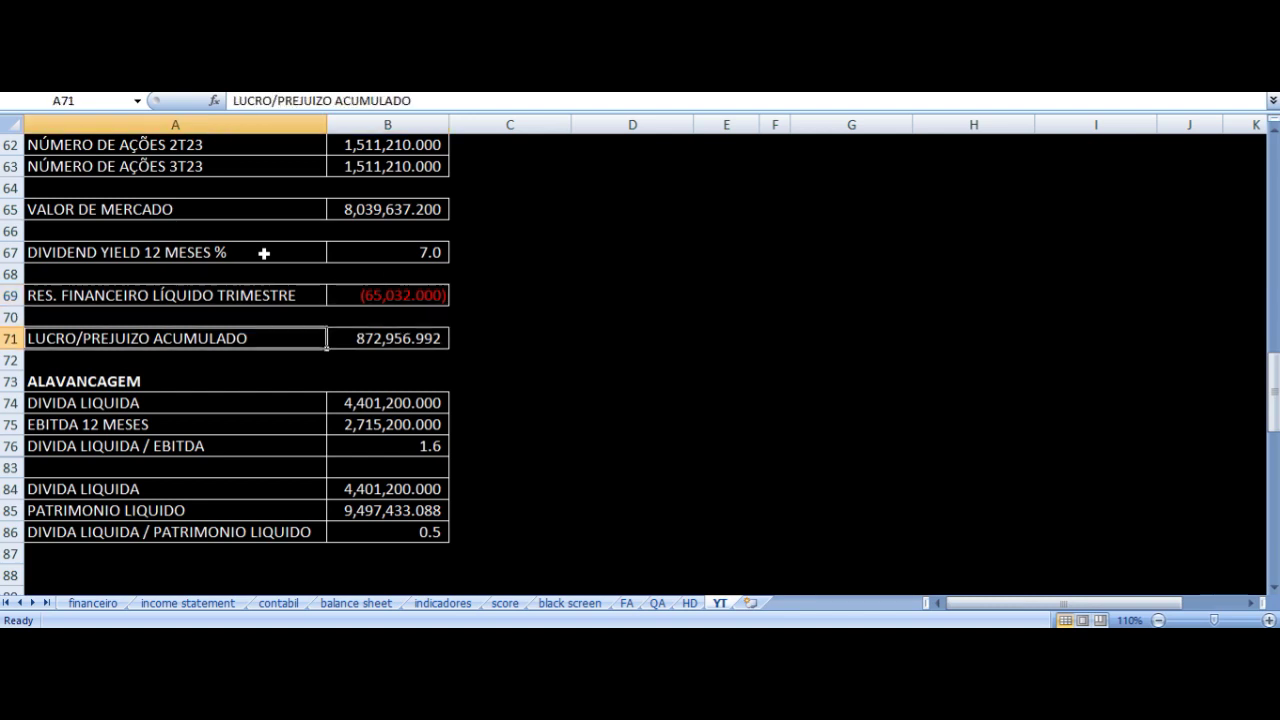
pyautogui.press('Right')
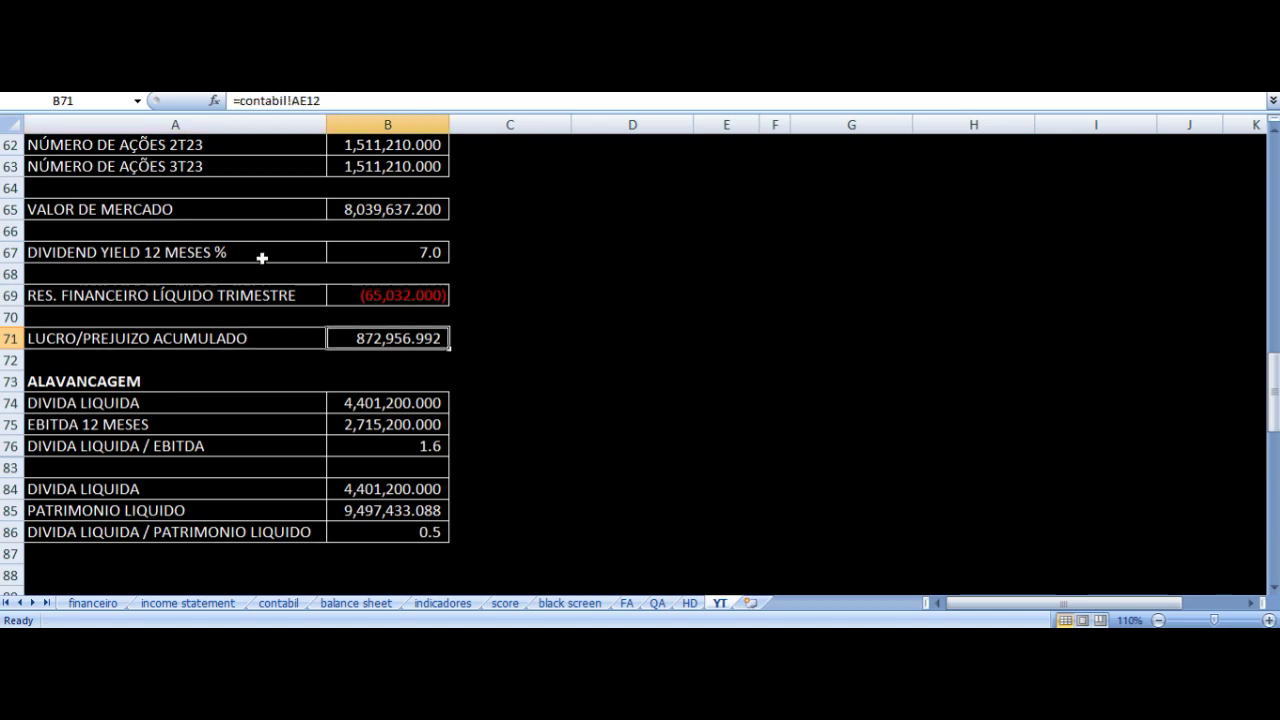
# Review DIVIDA LIQUIDA, EBITDA 12 MESES and the DIVIDA LIQUIDA / EBITDA ratio in the ALAVANCAGEM block.
pyautogui.scroll(-2, 400, 337)
pyautogui.click(396, 311)
pyautogui.press('Up')
pyautogui.press('Up')
pyautogui.press('Left')
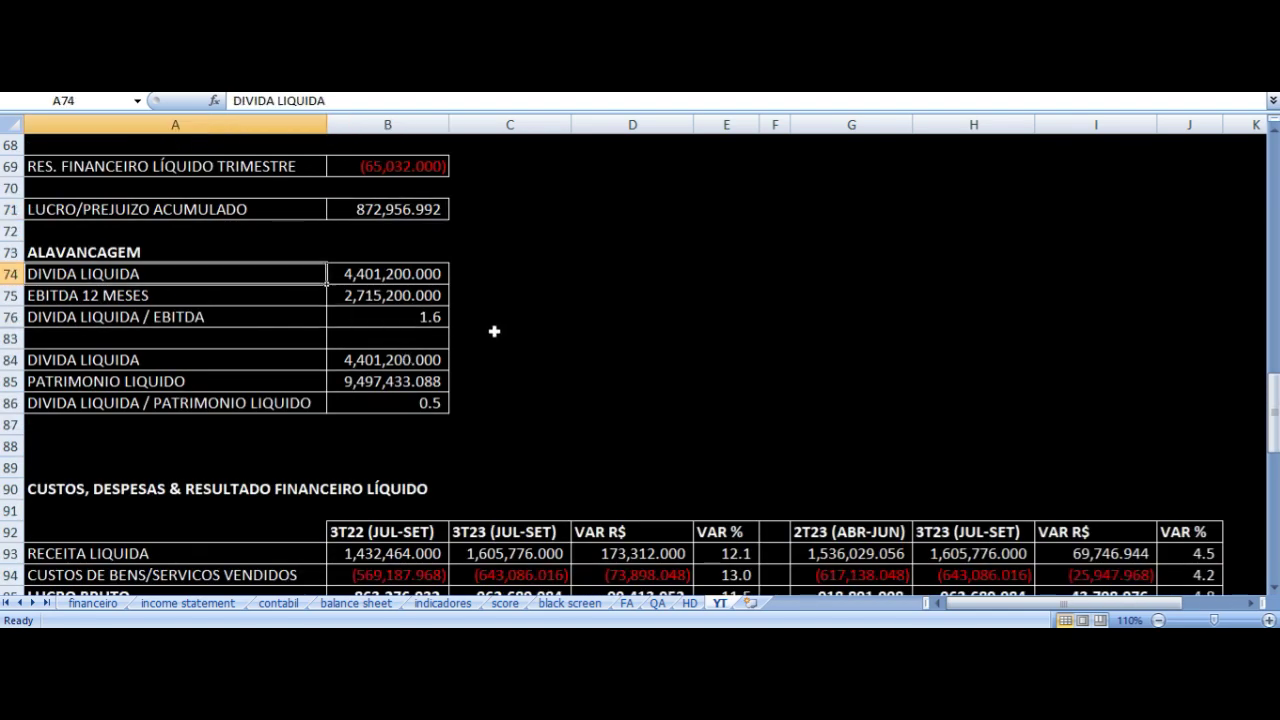
pyautogui.press('Right')
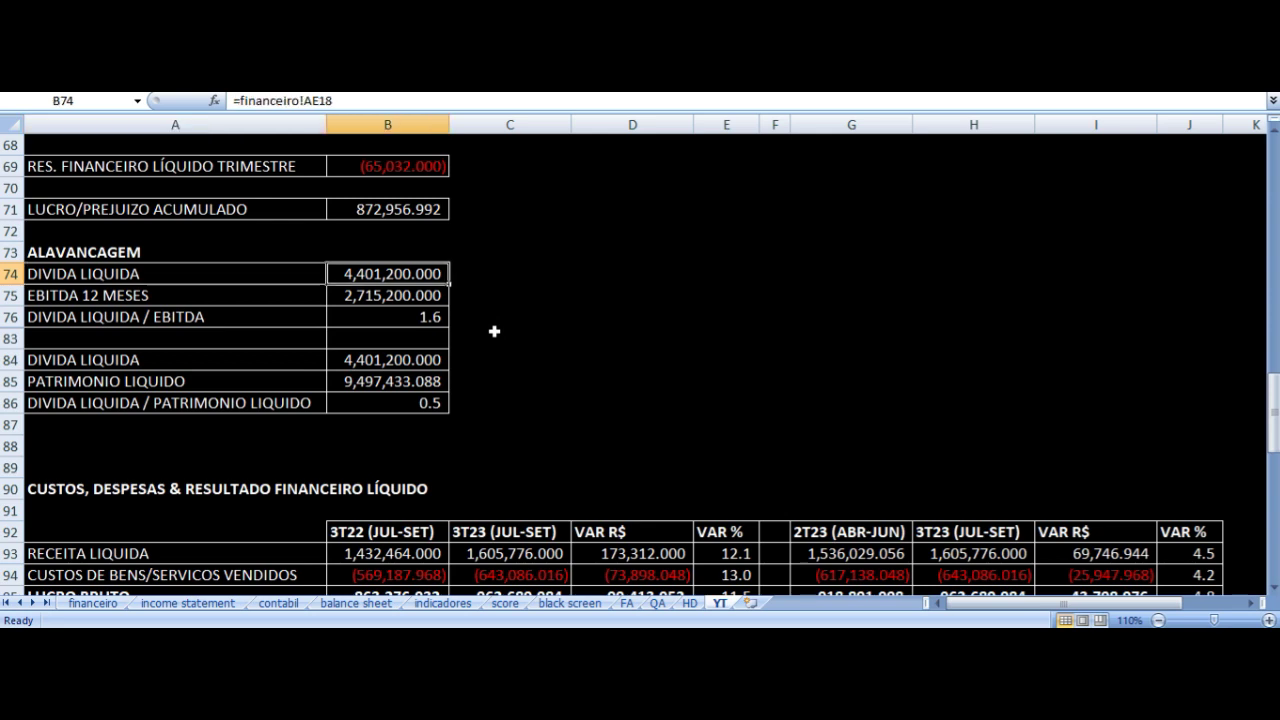
pyautogui.press('Down')
pyautogui.press('Left')
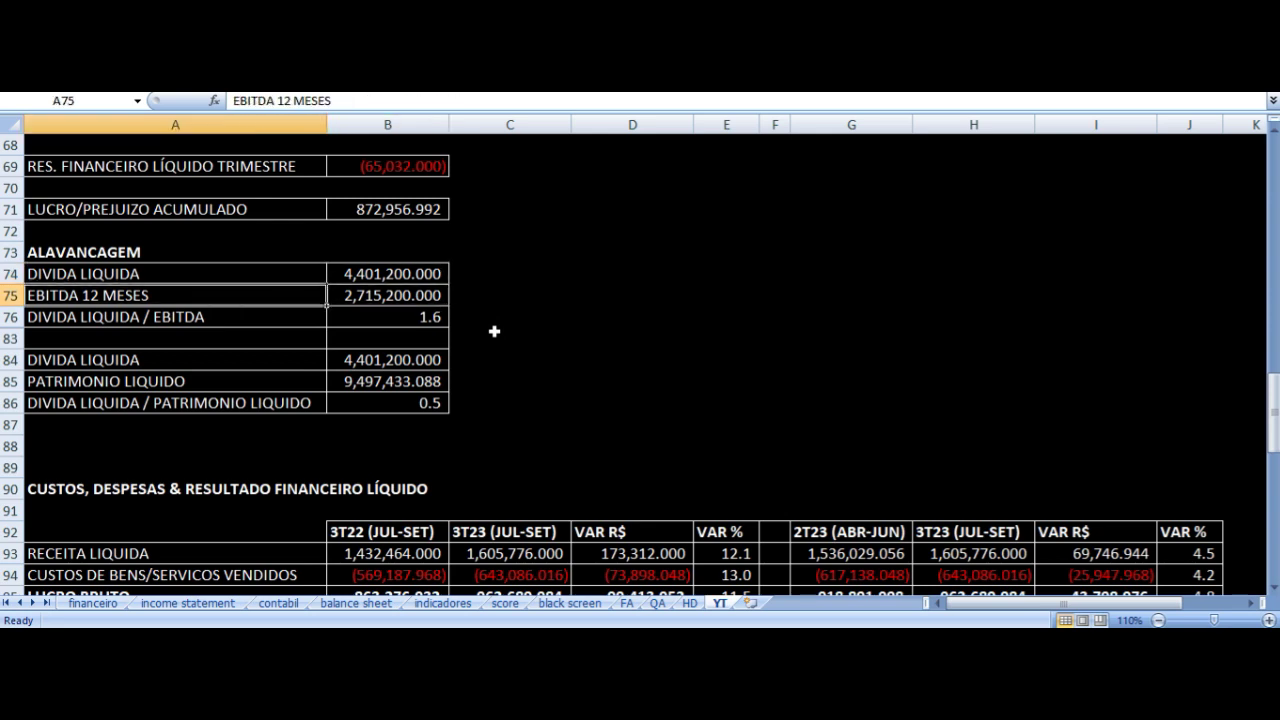
pyautogui.press('Right')
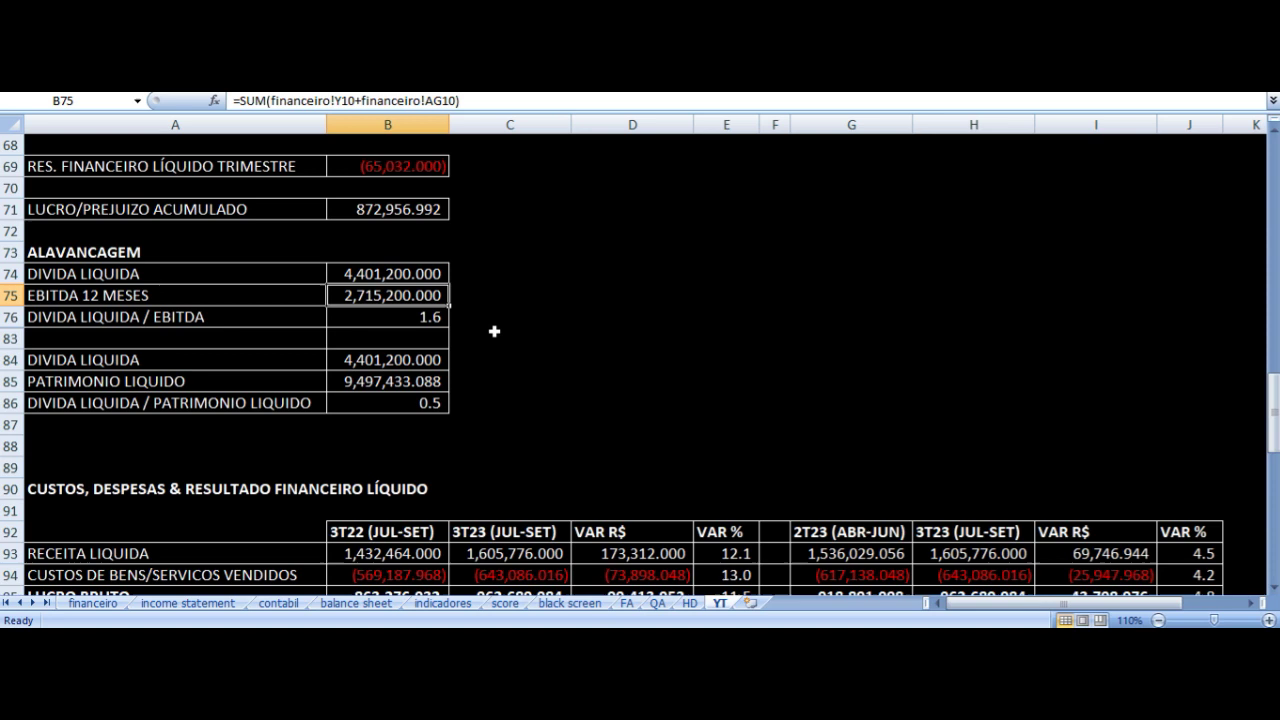
pyautogui.press('Down')
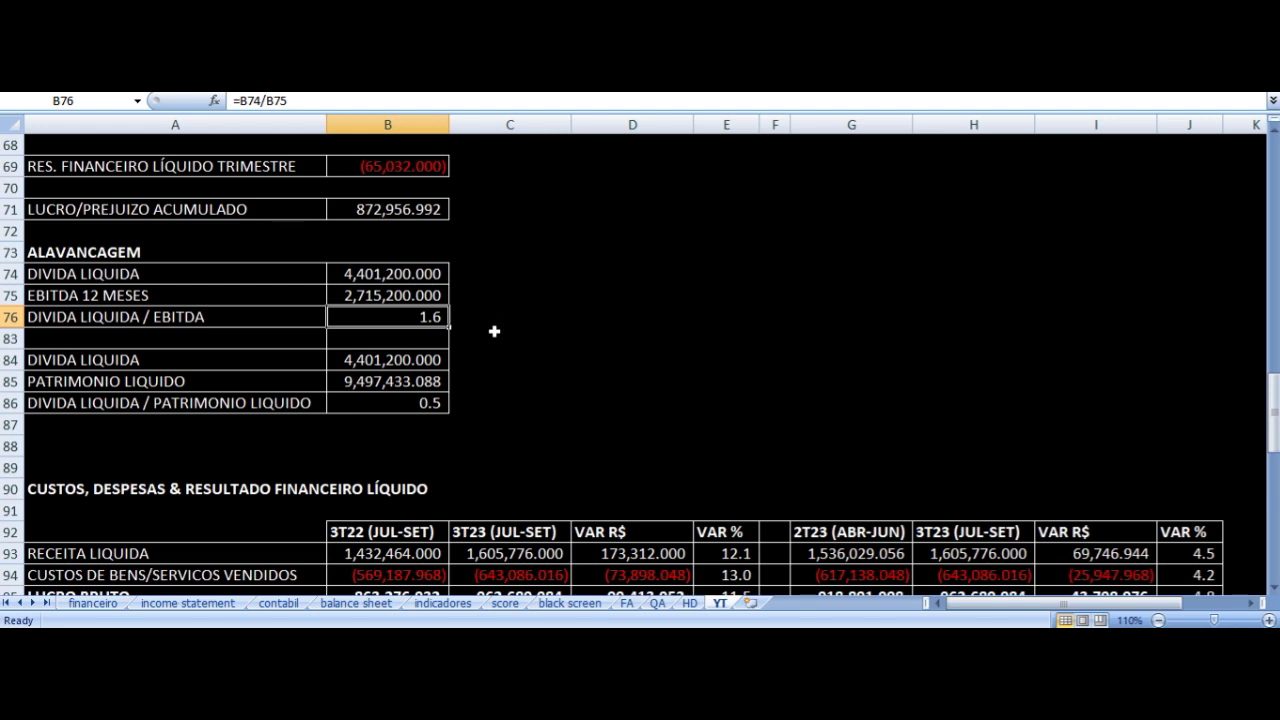
pyautogui.press('Left')
pyautogui.press('Right')
# Review PATRIMONIO LIQUIDO and the DIVIDA LIQUIDA / PATRIMONIO LIQUIDO ratio in the ALAVANCAGEM block.
pyautogui.press('Down')
pyautogui.press('Down')
pyautogui.press('Down')
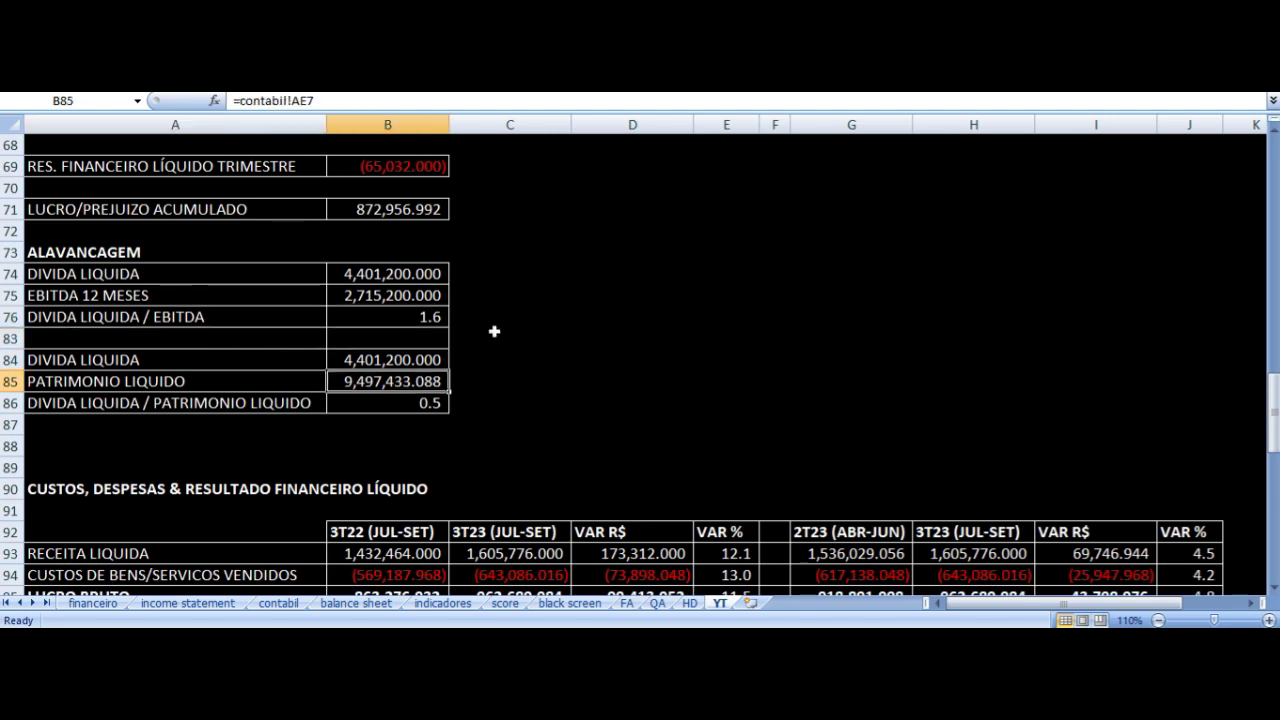
pyautogui.press('Left')
pyautogui.press('Down')
pyautogui.press('Right')
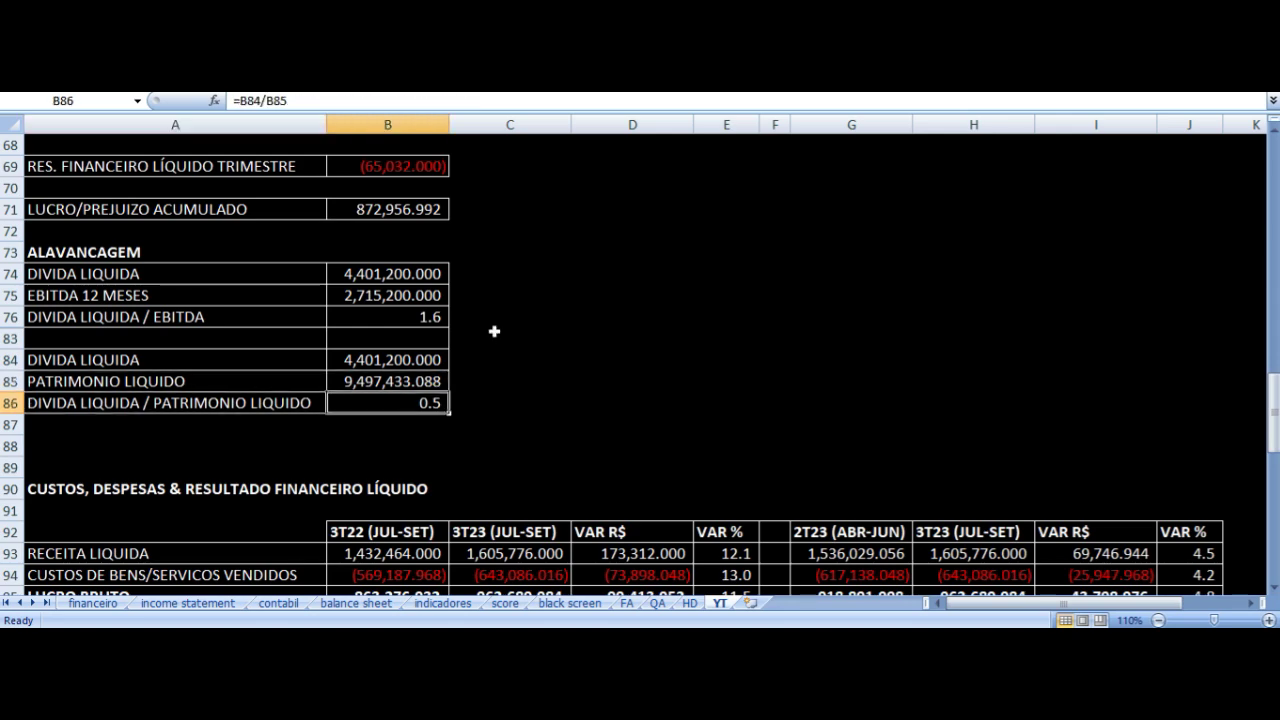
# Compare the VAR % of RECEITA LIQUIDA and LUCRO/PREJUIZO LIQUIDO CONSOLIDADO in both quarterly comparisons of the costs and expenses table.
pyautogui.scroll(-6, 494, 331)
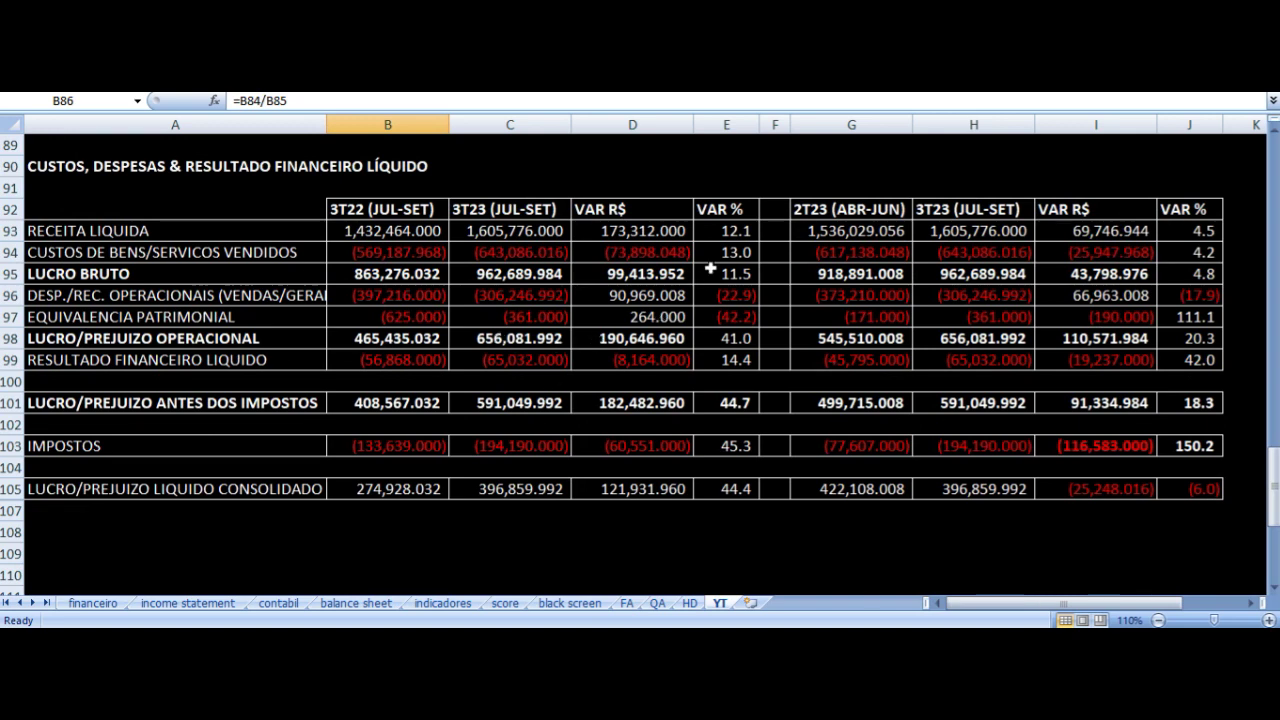
pyautogui.click(725, 232)
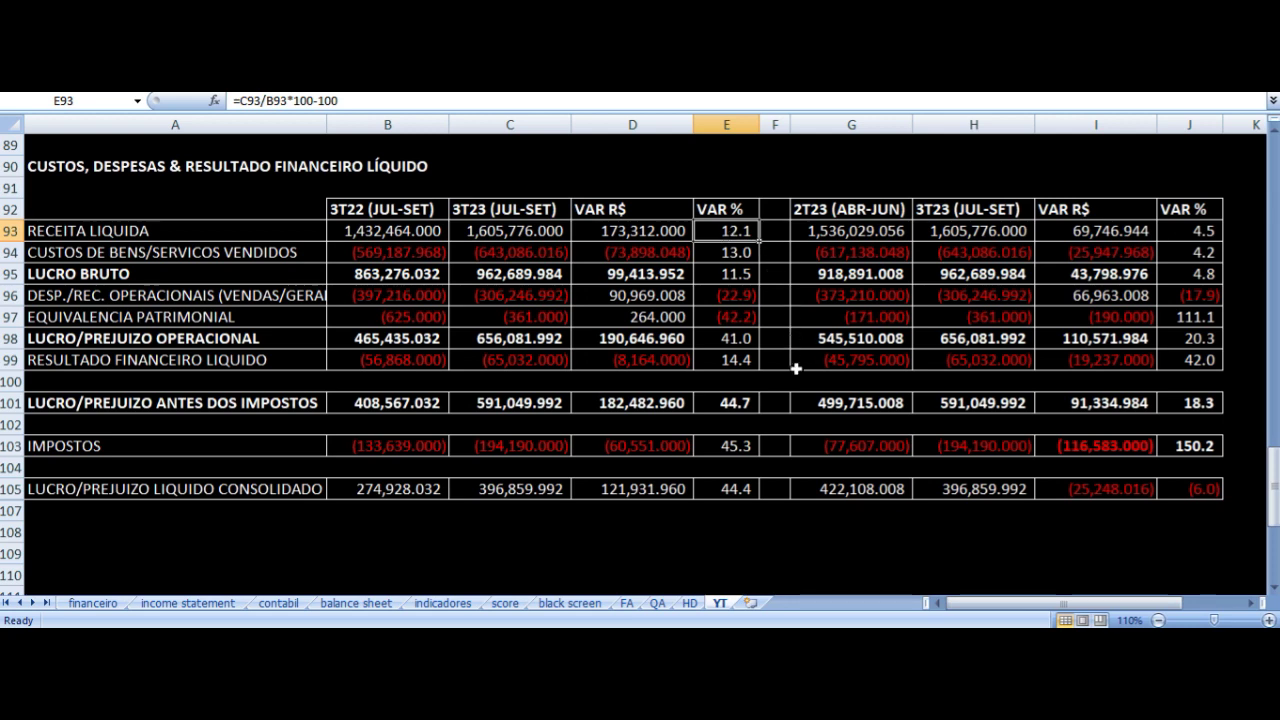
pyautogui.click(745, 490)
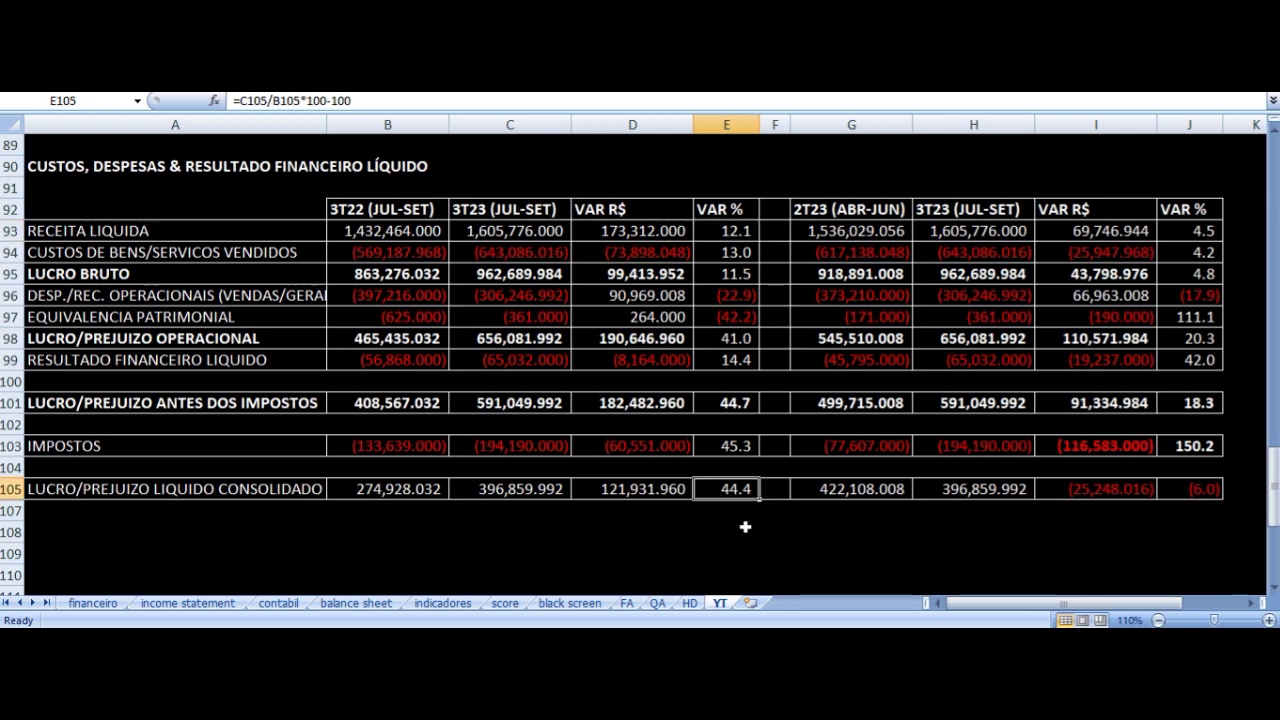
pyautogui.click(1195, 232)
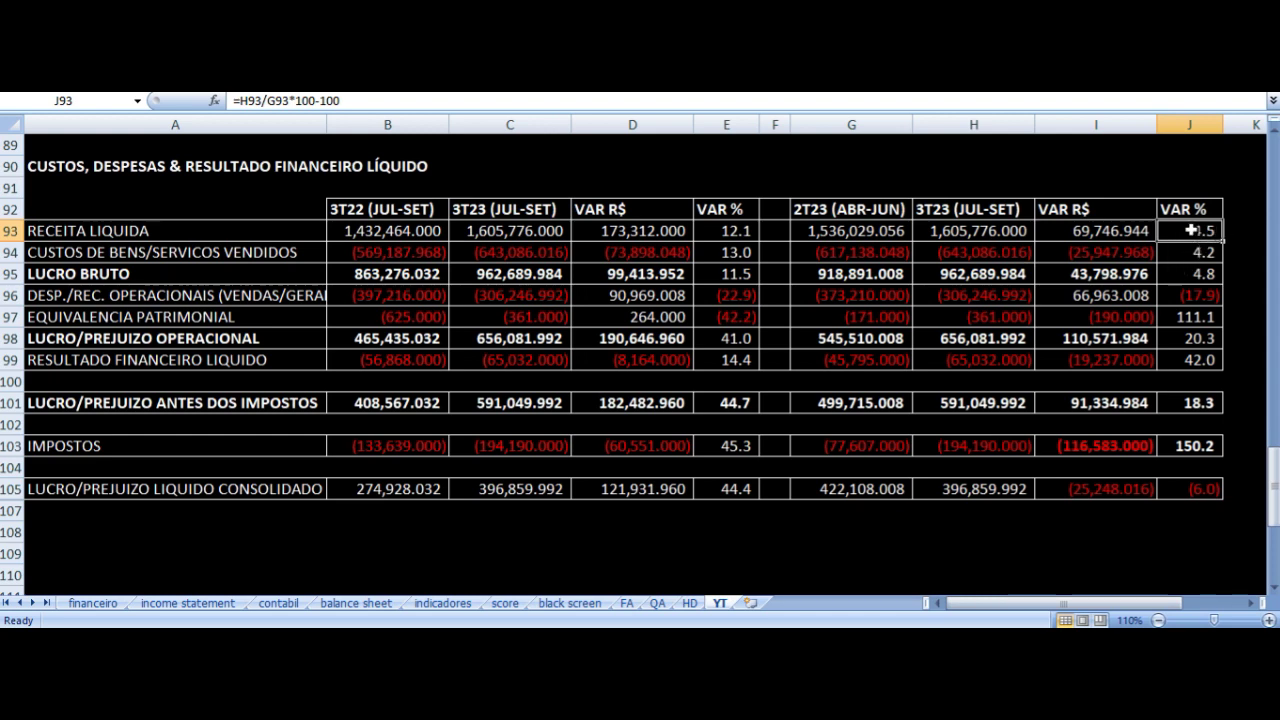
pyautogui.click(1188, 488)
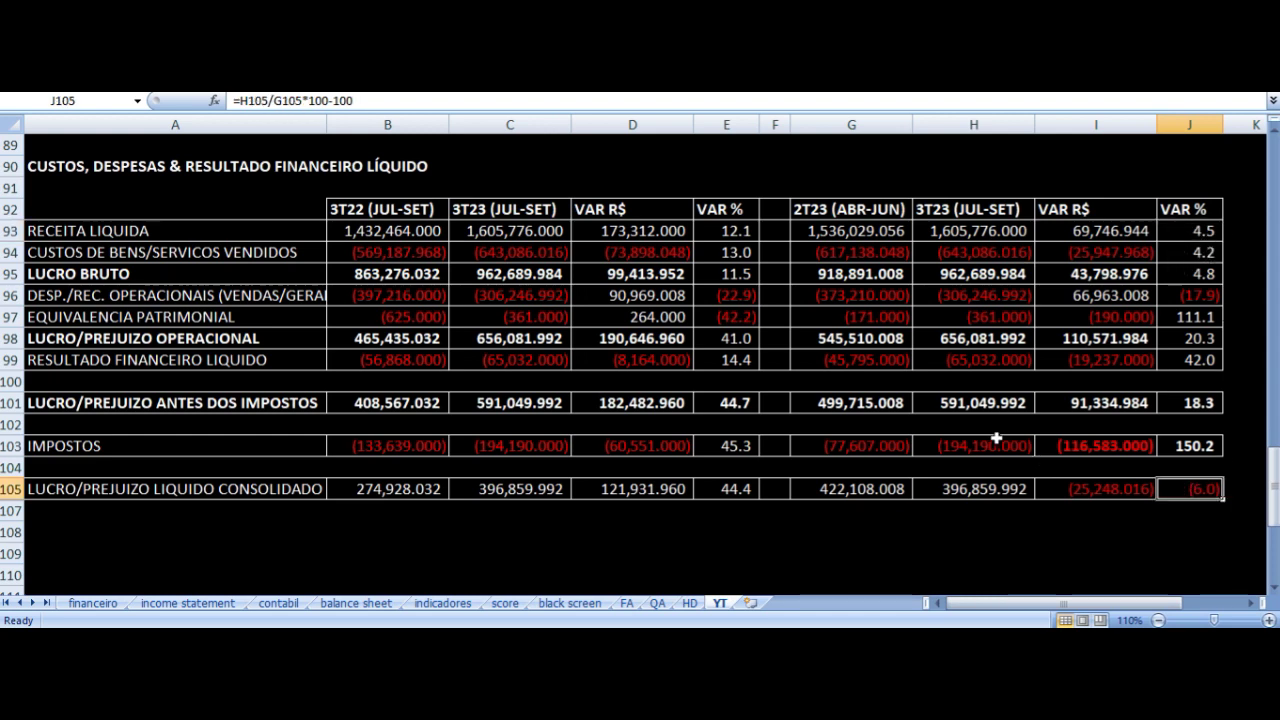
# Compare the 3T22 to 3T23 VAR R$ and VAR % of RECEITA LIQUIDA with those of CUSTOS DE BENS/SERVICOS VENDIDOS.
pyautogui.click(730, 231)
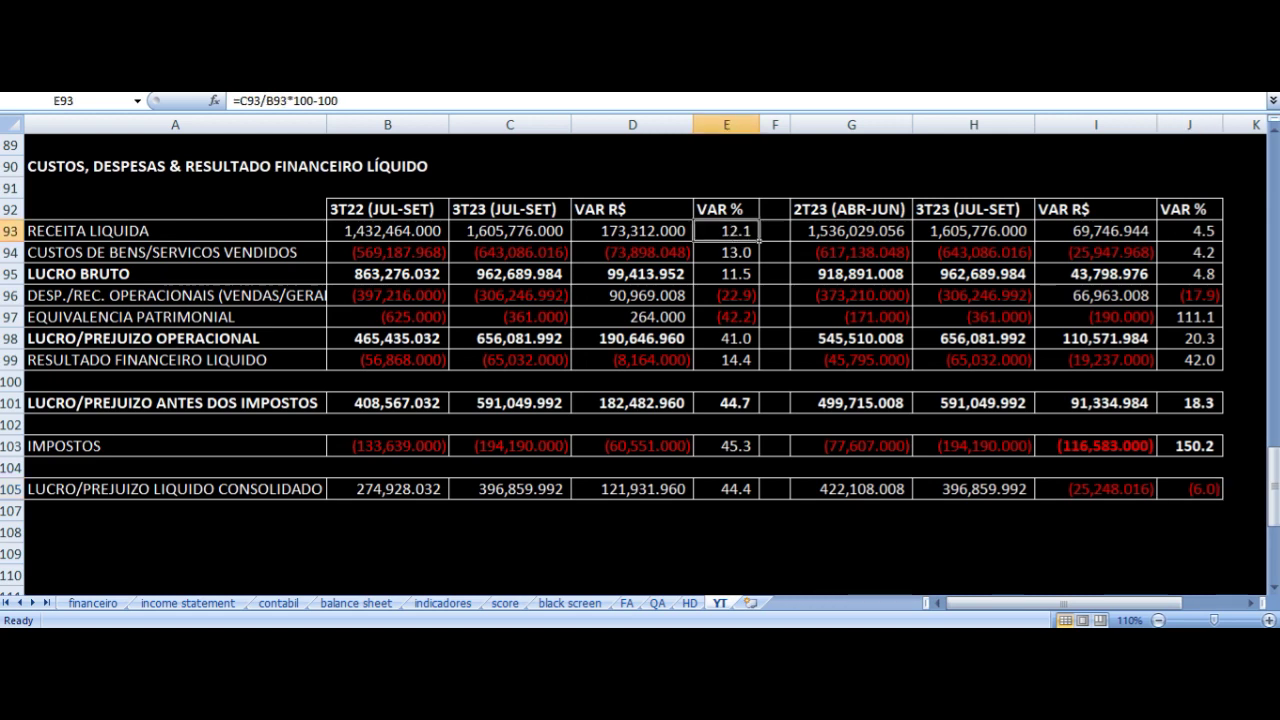
pyautogui.click(632, 231)
pyautogui.click(632, 252)
pyautogui.click(726, 252)
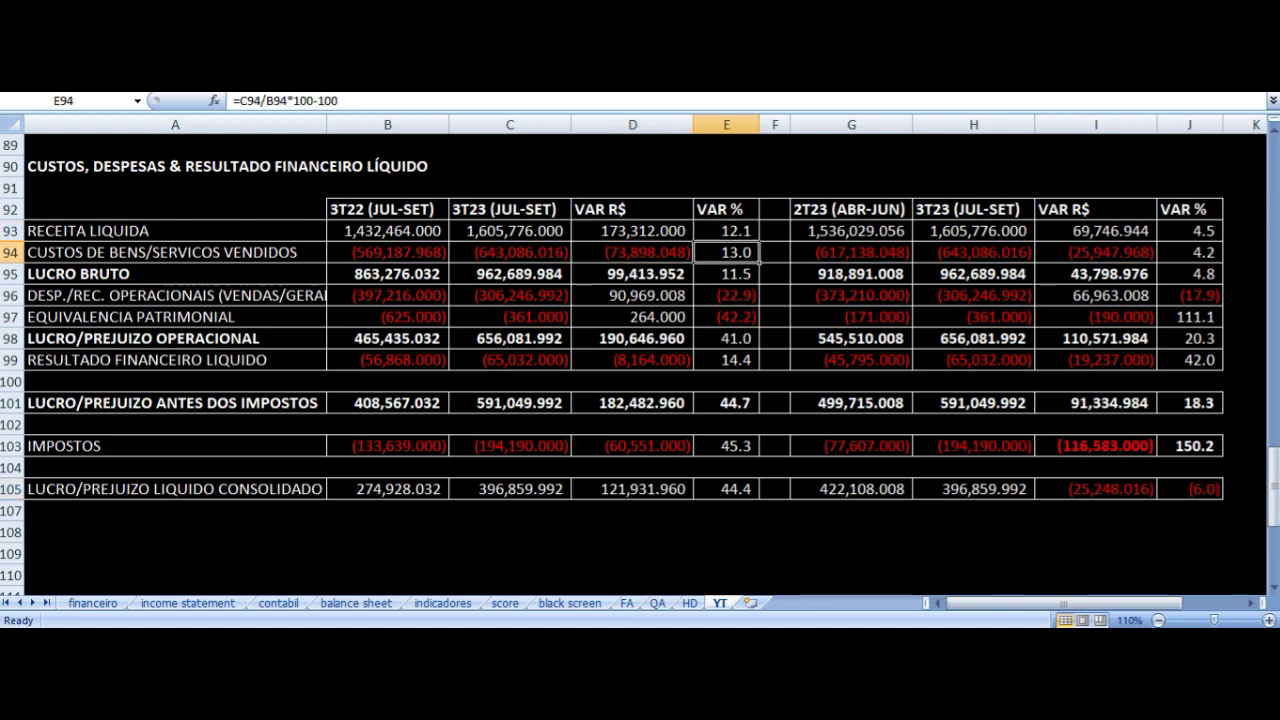
pyautogui.click(632, 252)
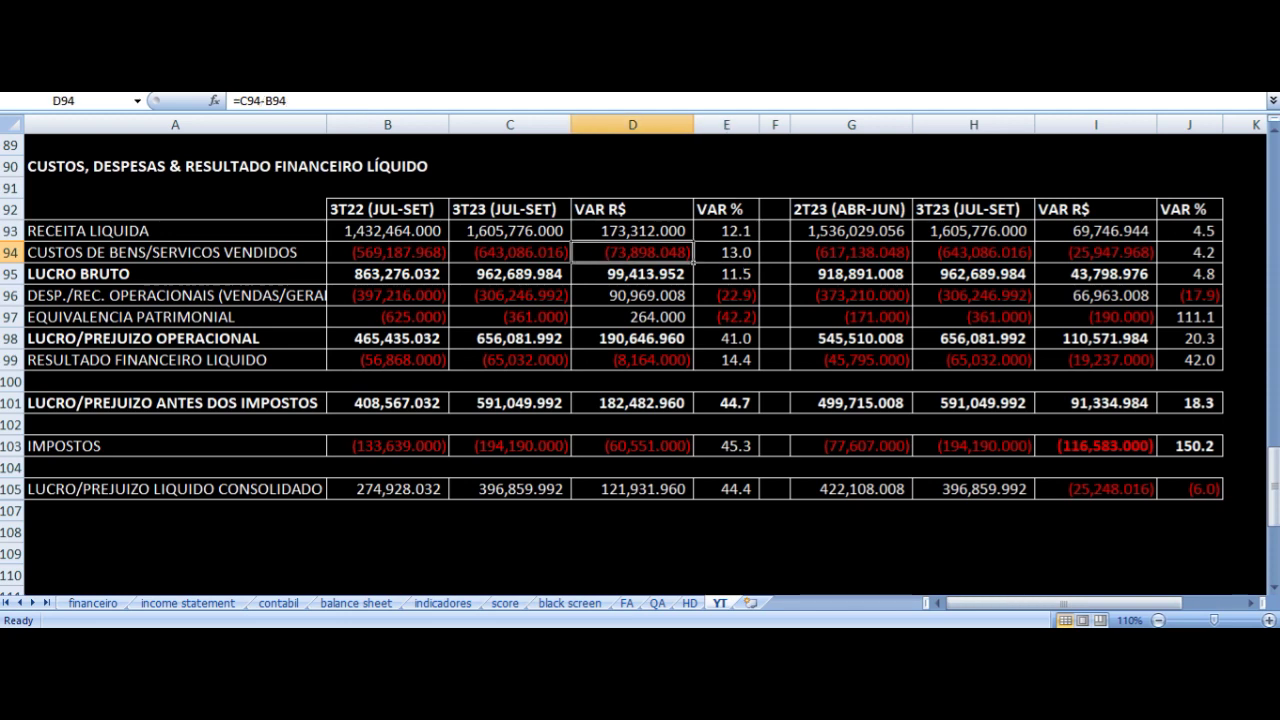
pyautogui.click(726, 252)
pyautogui.click(632, 231)
pyautogui.click(632, 252)
pyautogui.click(632, 231)
pyautogui.click(726, 231)
pyautogui.click(632, 231)
# Compare the 3T22 and 3T23 amounts of RECEITA LIQUIDA and CUSTOS DE BENS/SERVICOS VENDIDOS.
pyautogui.click(510, 231)
pyautogui.click(388, 231)
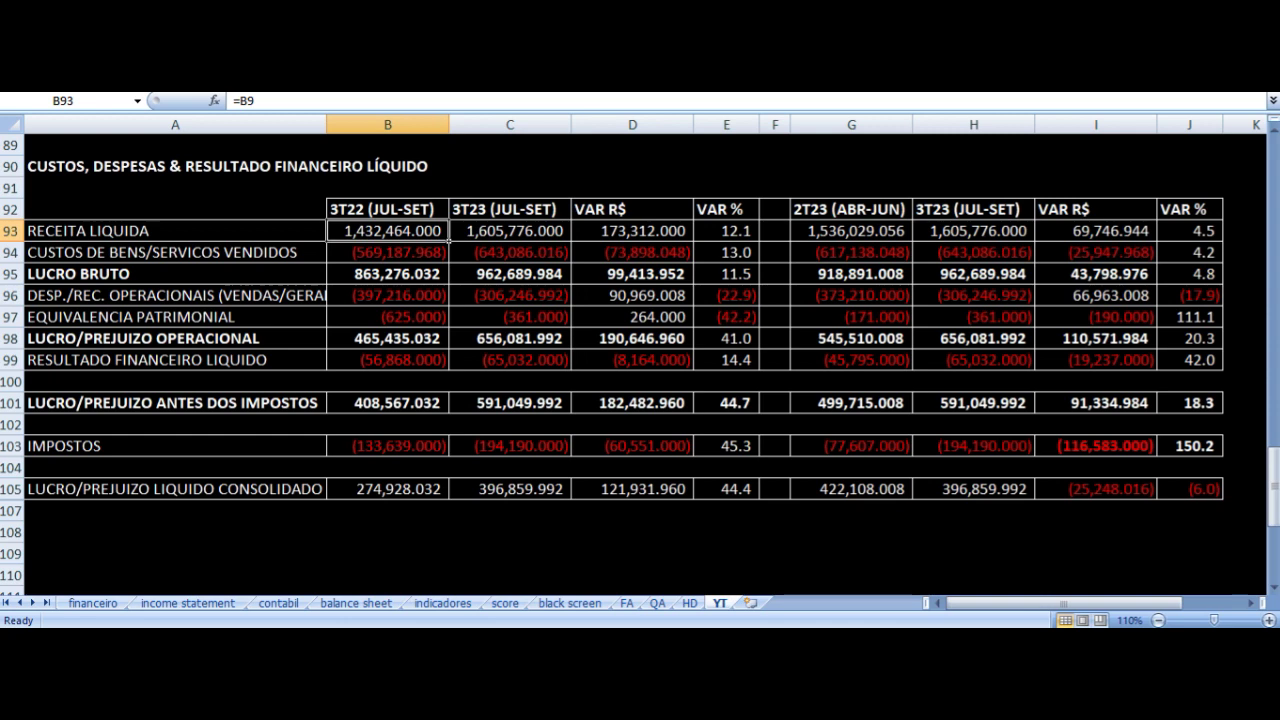
pyautogui.click(510, 231)
pyautogui.click(510, 252)
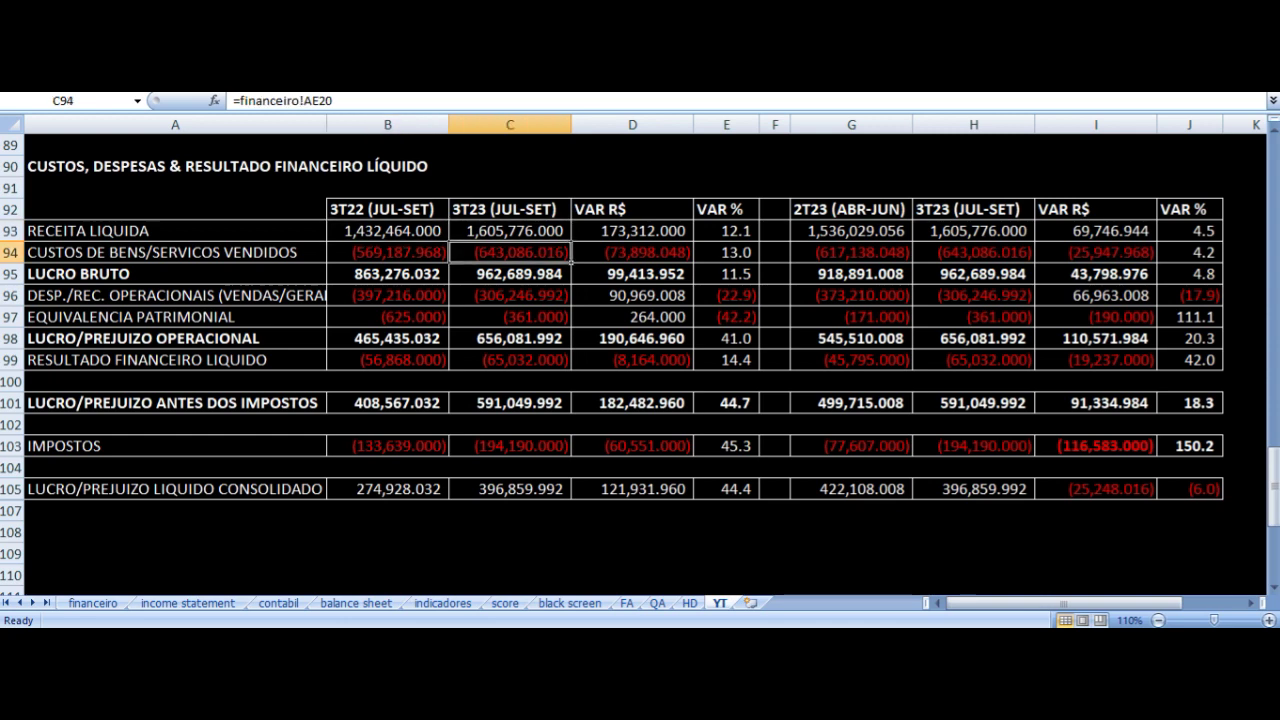
pyautogui.click(388, 252)
pyautogui.click(510, 252)
pyautogui.click(632, 252)
# Review the LUCRO BRUTO row for 3T22 versus 3T23, including its VAR R$ and VAR %.
pyautogui.press('Down')
pyautogui.press('Left')
pyautogui.press('Left')
pyautogui.press('Left')
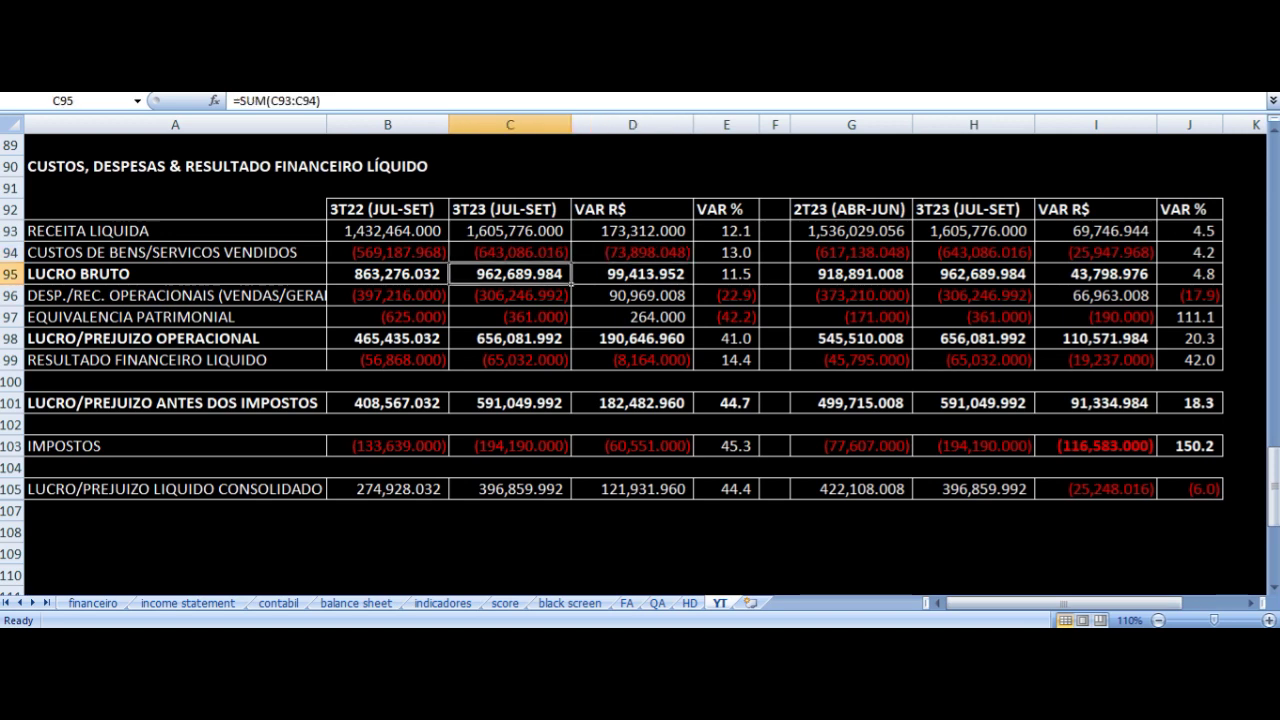
pyautogui.press('Right')
pyautogui.press('Right')
pyautogui.press('Right')
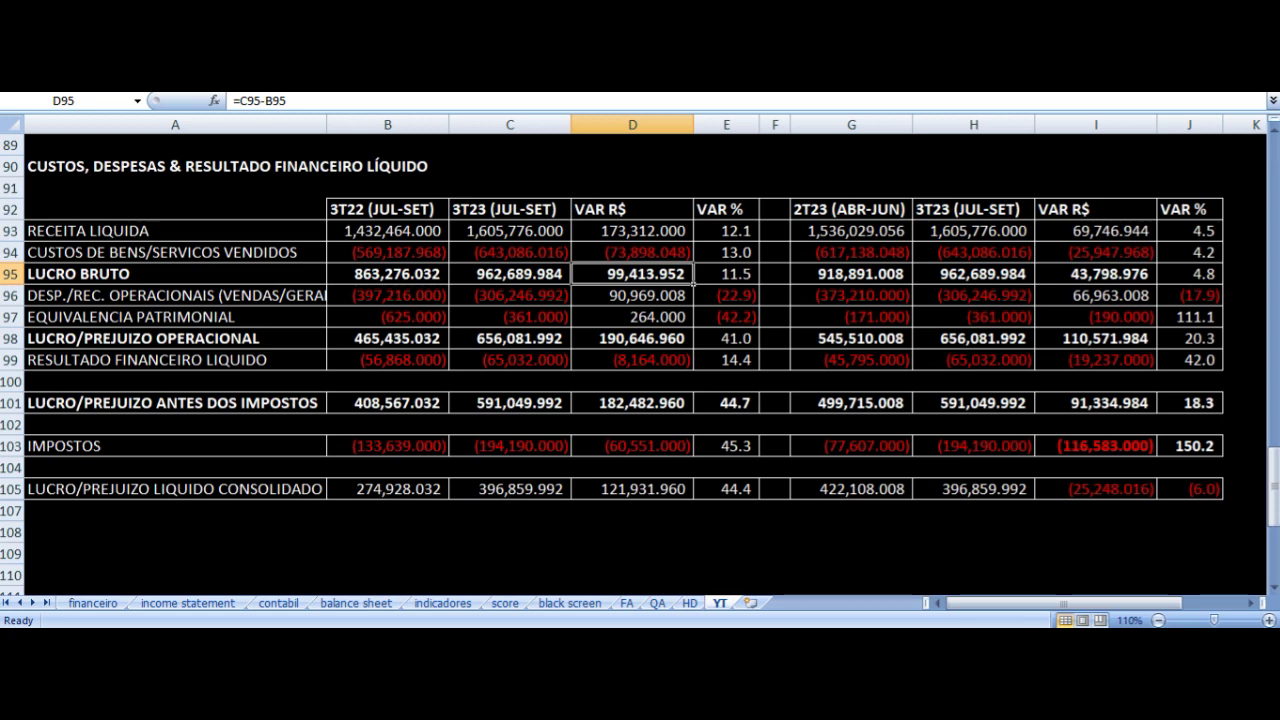
pyautogui.press('Right')
pyautogui.press('Left')
pyautogui.press('Right')
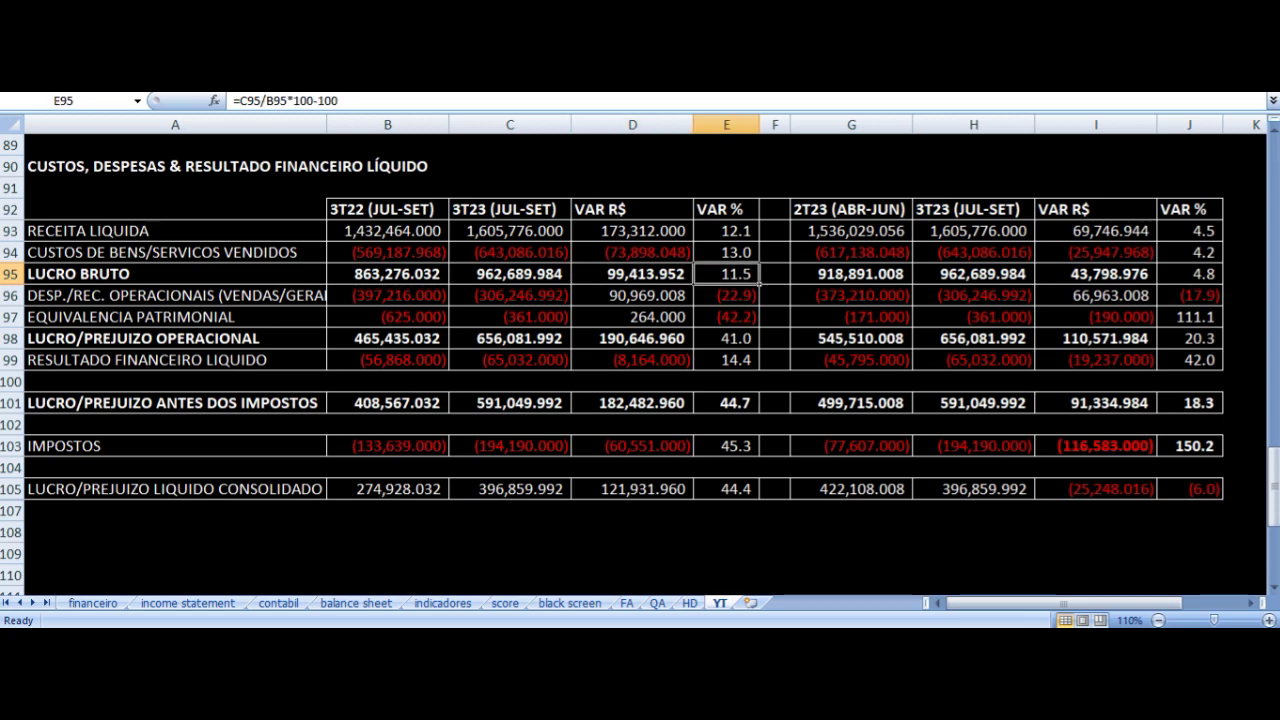
# Examine the DESP./REC. OPERACIONAIS row for 3T22 versus 3T23, including its VAR R$ and VAR %.
pyautogui.press('Left')
pyautogui.press('Down')
pyautogui.press('Left')
pyautogui.press('Left')
pyautogui.press('Left')
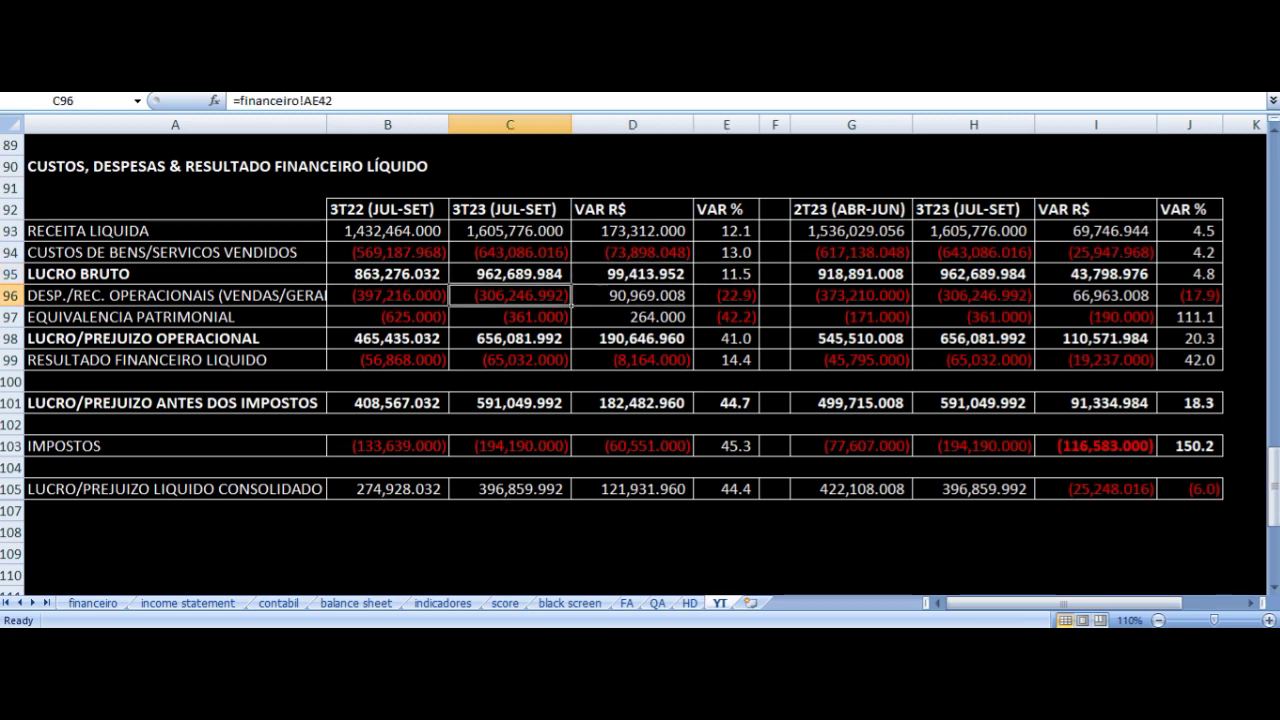
pyautogui.press('Right')
pyautogui.press('Right')
pyautogui.press('Right')
pyautogui.press('Right')
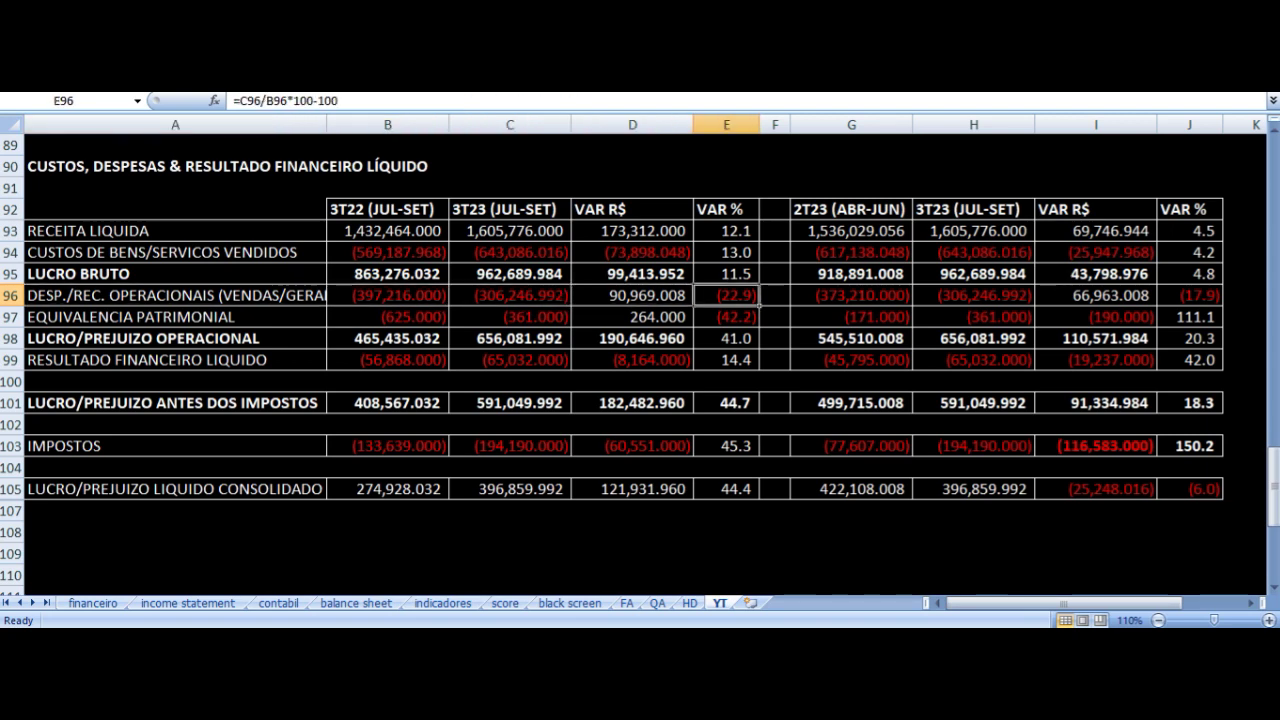
pyautogui.press('Left')
pyautogui.press('Left')
pyautogui.press('Left')
pyautogui.press('Left')
pyautogui.press('Right')
pyautogui.press('Right')
pyautogui.press('Right')
# Examine the EQUIVALENCIA PATRIMONIAL row for 3T22 versus 3T23 and its VAR R$.
pyautogui.press('Down')
pyautogui.press('Left')
pyautogui.press('Left')
pyautogui.press('Left')
pyautogui.press('Right')
pyautogui.press('Right')
pyautogui.press('Right')
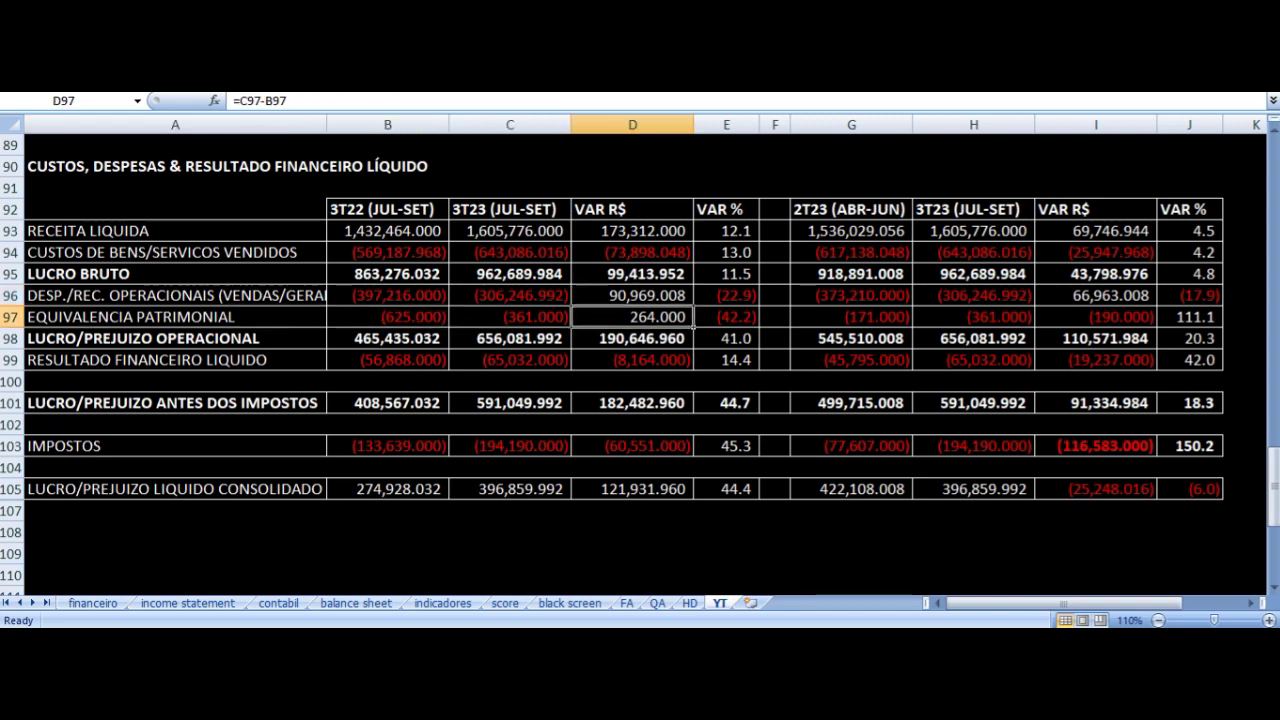
# Trace the 3T22 to 3T23 VAR R$ values from LUCRO BRUTO through RESULTADO FINANCEIRO LIQUIDO.
pyautogui.press('Up')
pyautogui.press('Up')
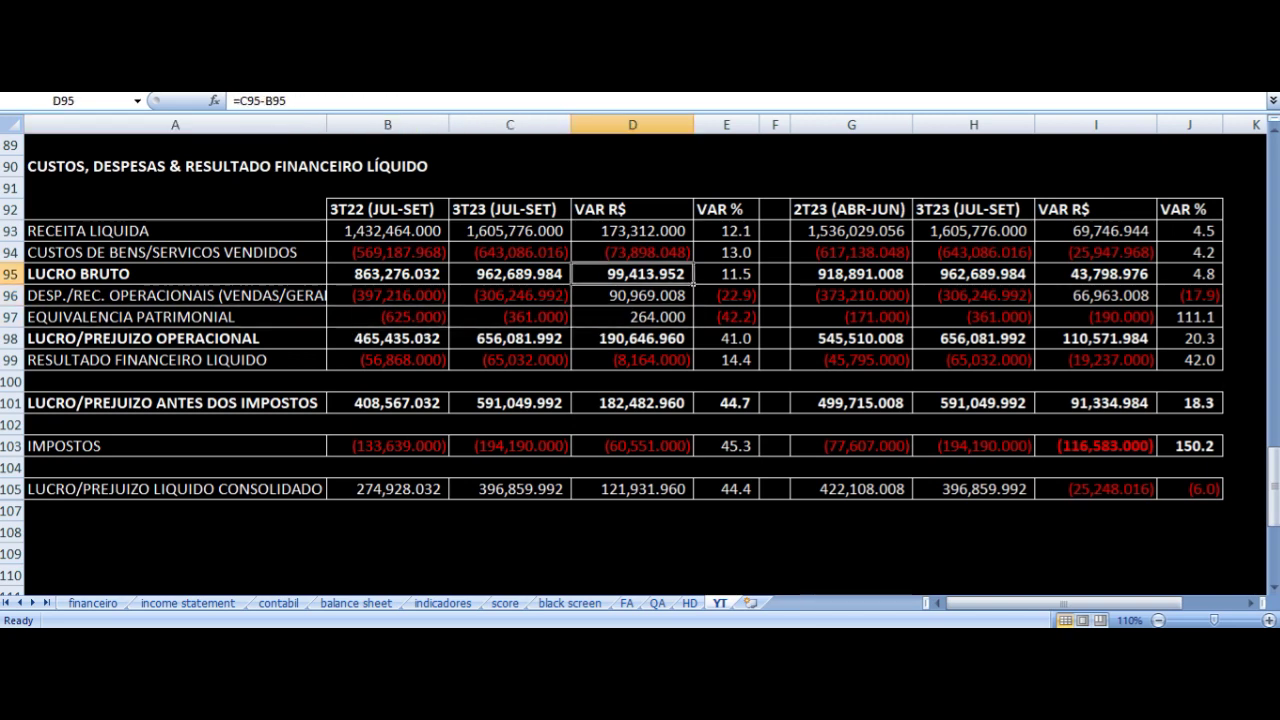
pyautogui.press('Down')
pyautogui.press('Down')
pyautogui.press('Down')
pyautogui.press('Down')
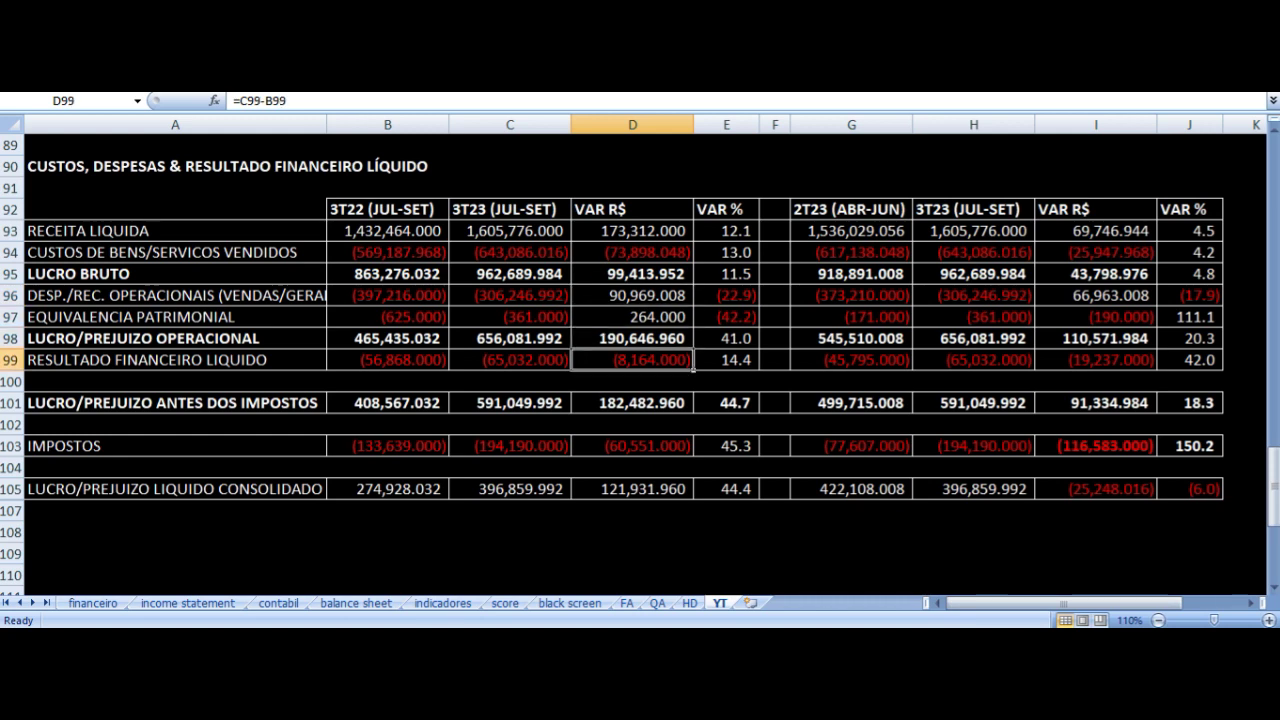
# Review the LUCRO/PREJUIZO OPERACIONAL row for 3T22 versus 3T23, including its VAR R$ and VAR %.
pyautogui.press('Up')
pyautogui.press('Left')
pyautogui.press('Left')
pyautogui.press('Left')
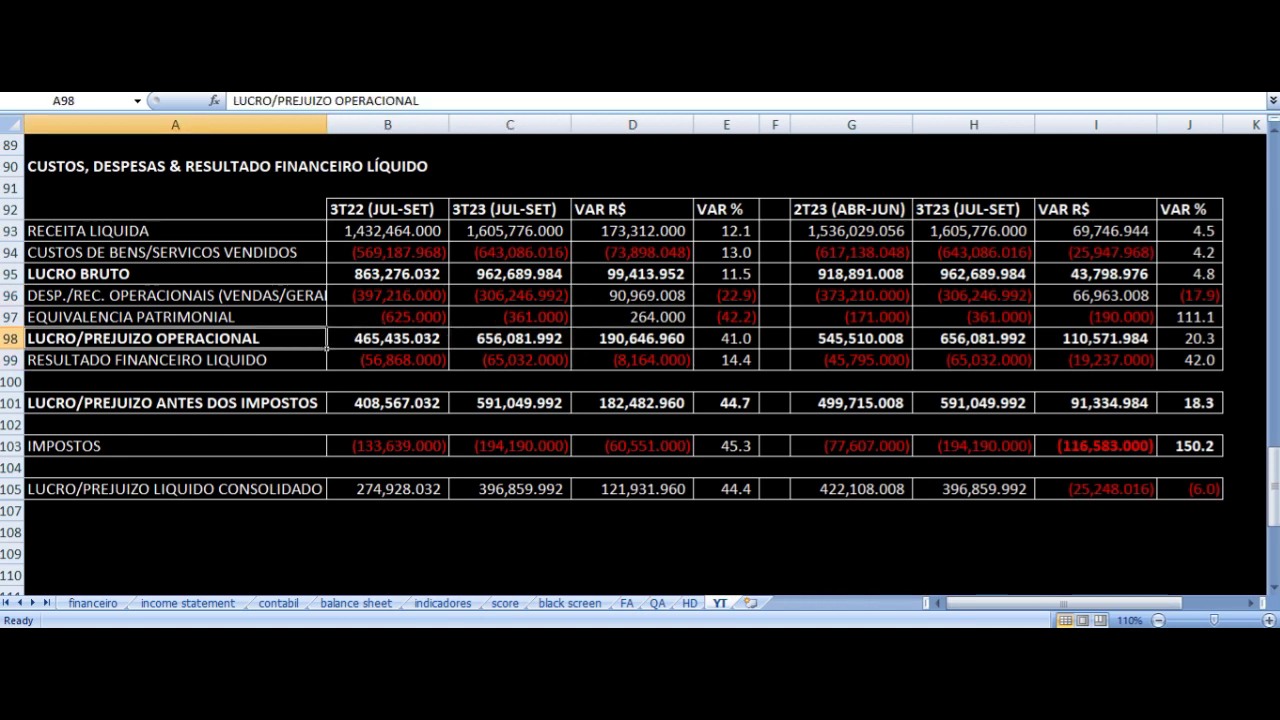
pyautogui.click(388, 338)
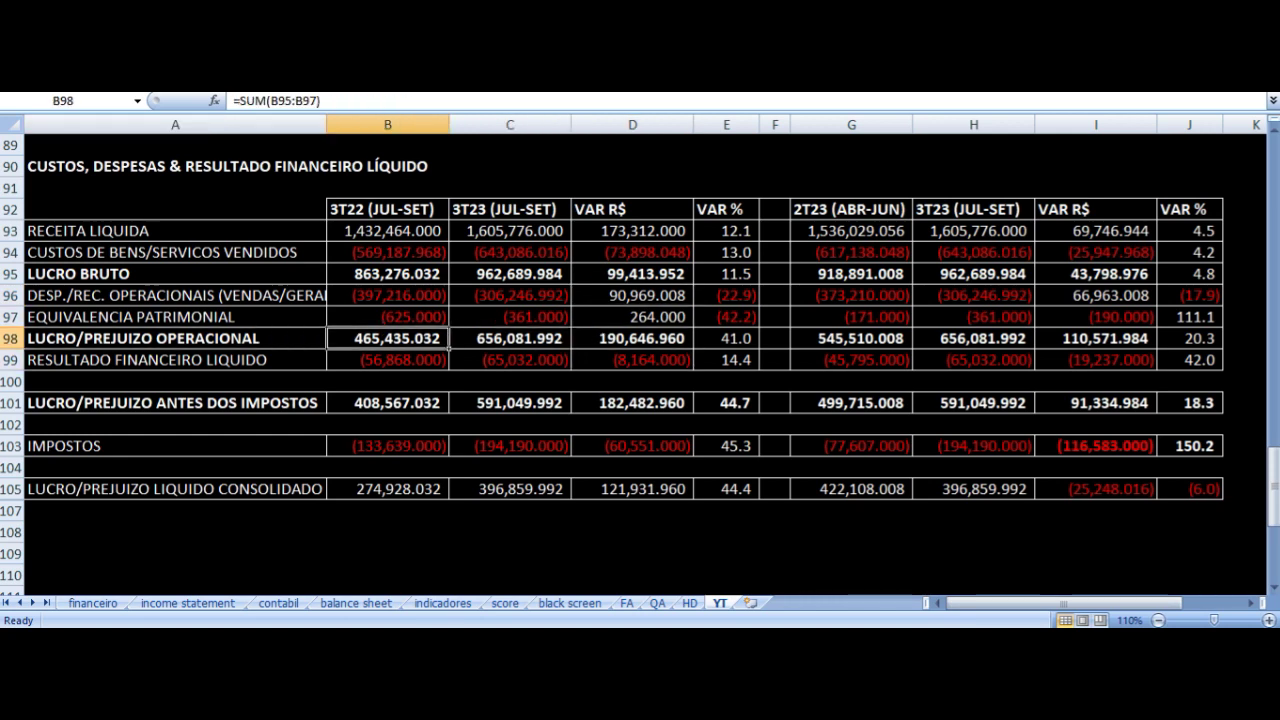
pyautogui.click(510, 338)
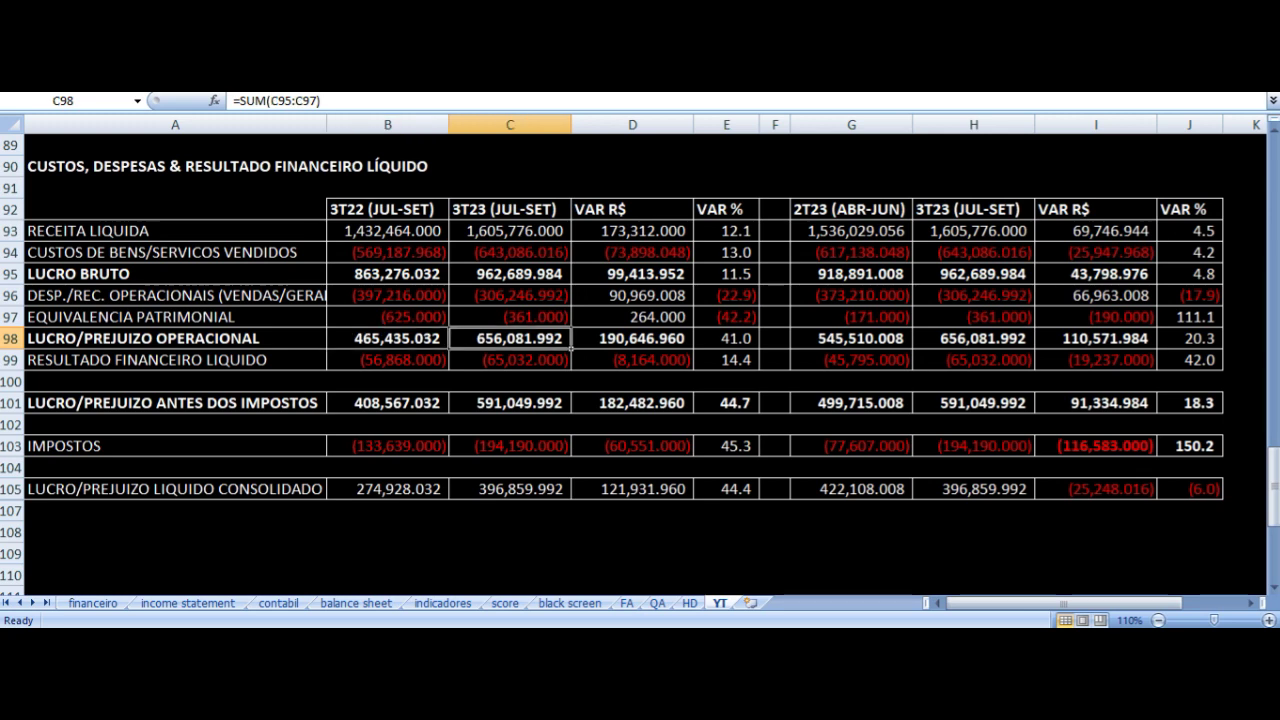
pyautogui.press('Right')
pyautogui.press('Right')
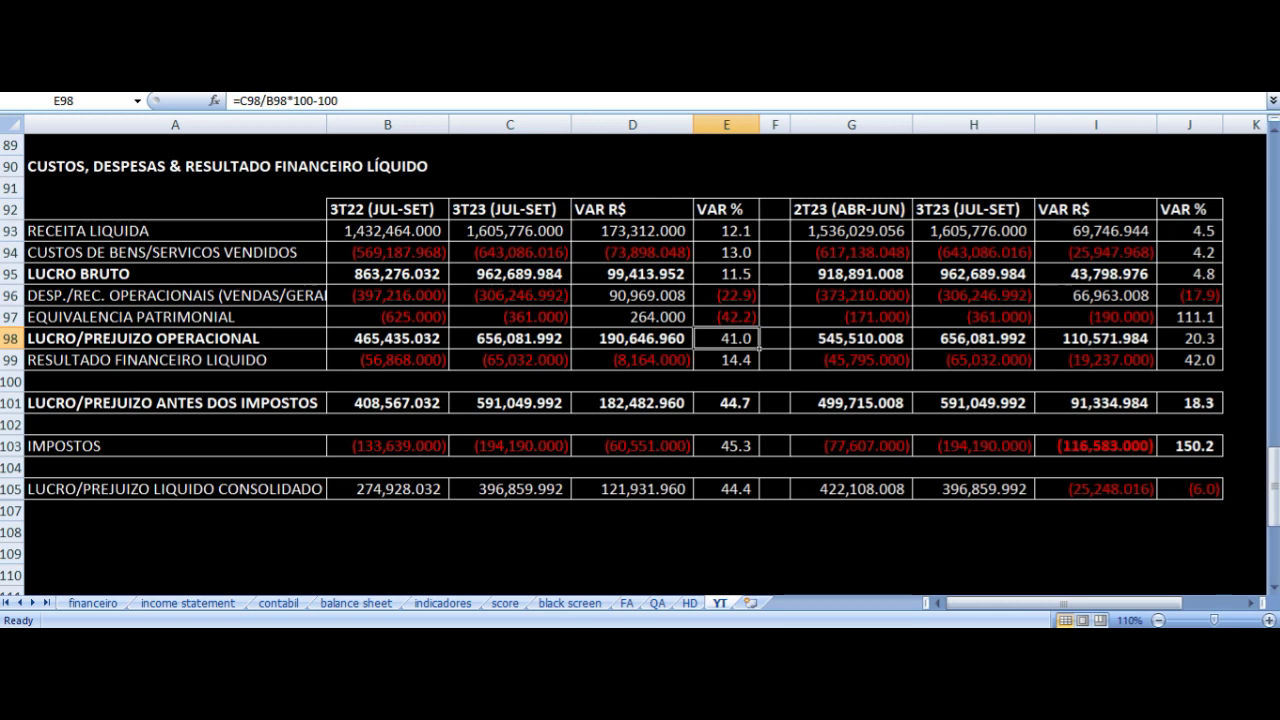
pyautogui.click(632, 338)
# Examine the RESULTADO FINANCEIRO LIQUIDO row for 3T22 versus 3T23, including its VAR R$ and VAR %.
pyautogui.press('Down')
pyautogui.press('Down')
pyautogui.press('Up')
pyautogui.press('Left')
pyautogui.press('Left')
pyautogui.press('Left')
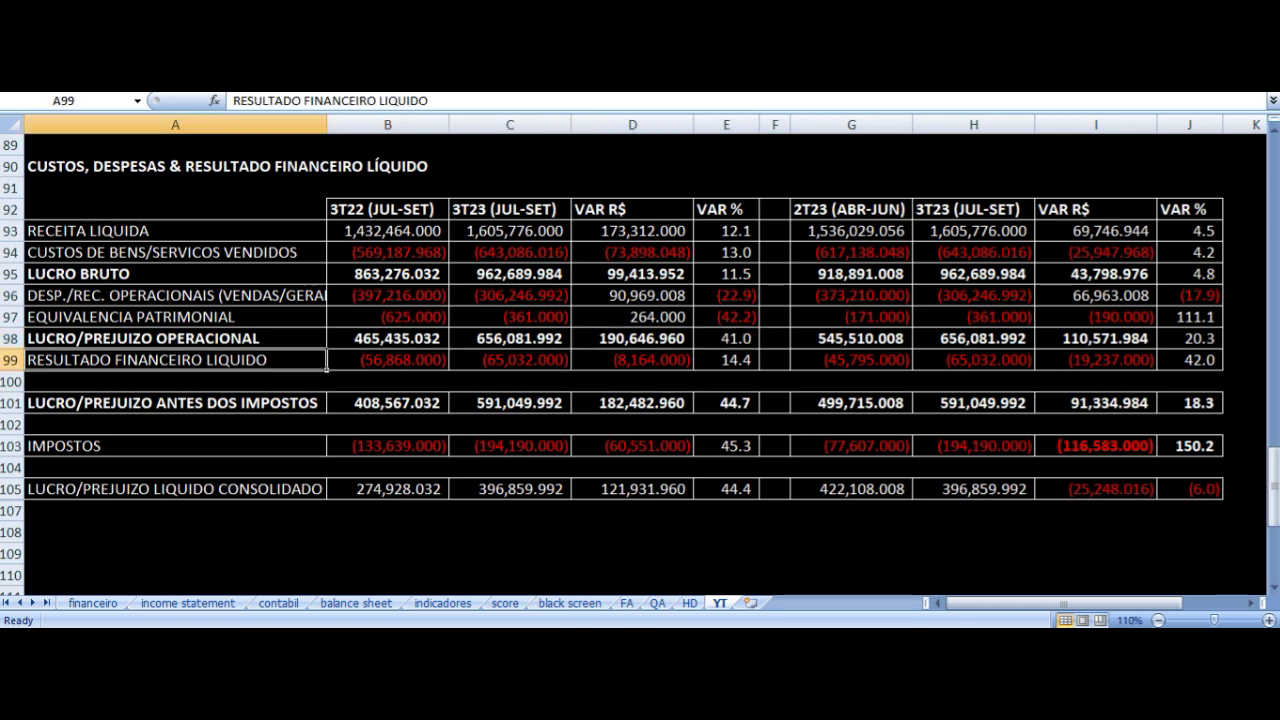
pyautogui.press('Right')
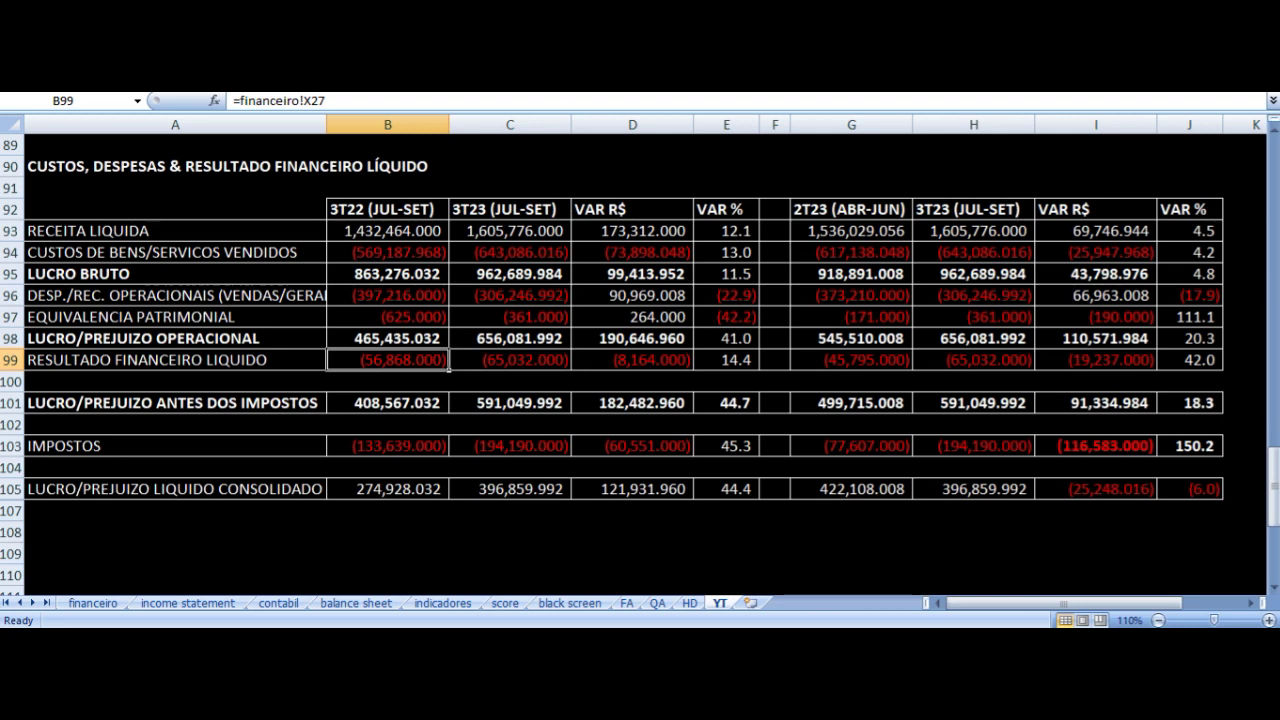
pyautogui.press('Right')
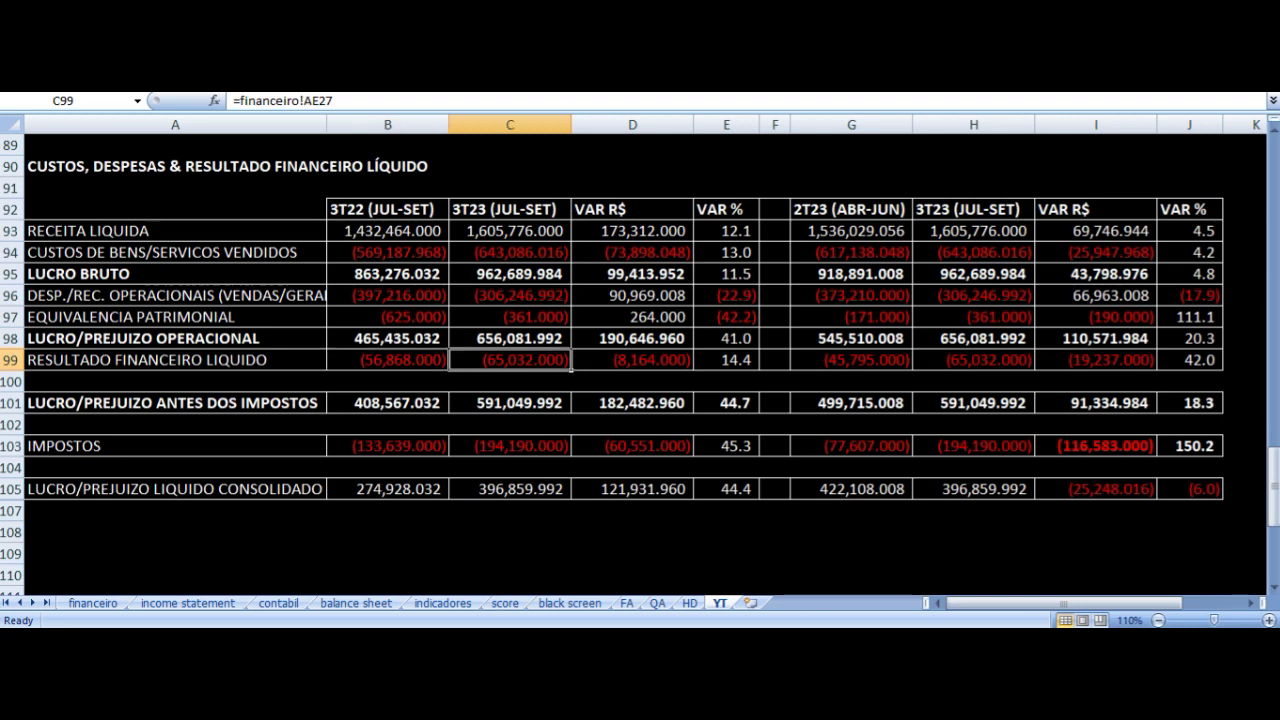
pyautogui.press('Right')
pyautogui.press('Right')
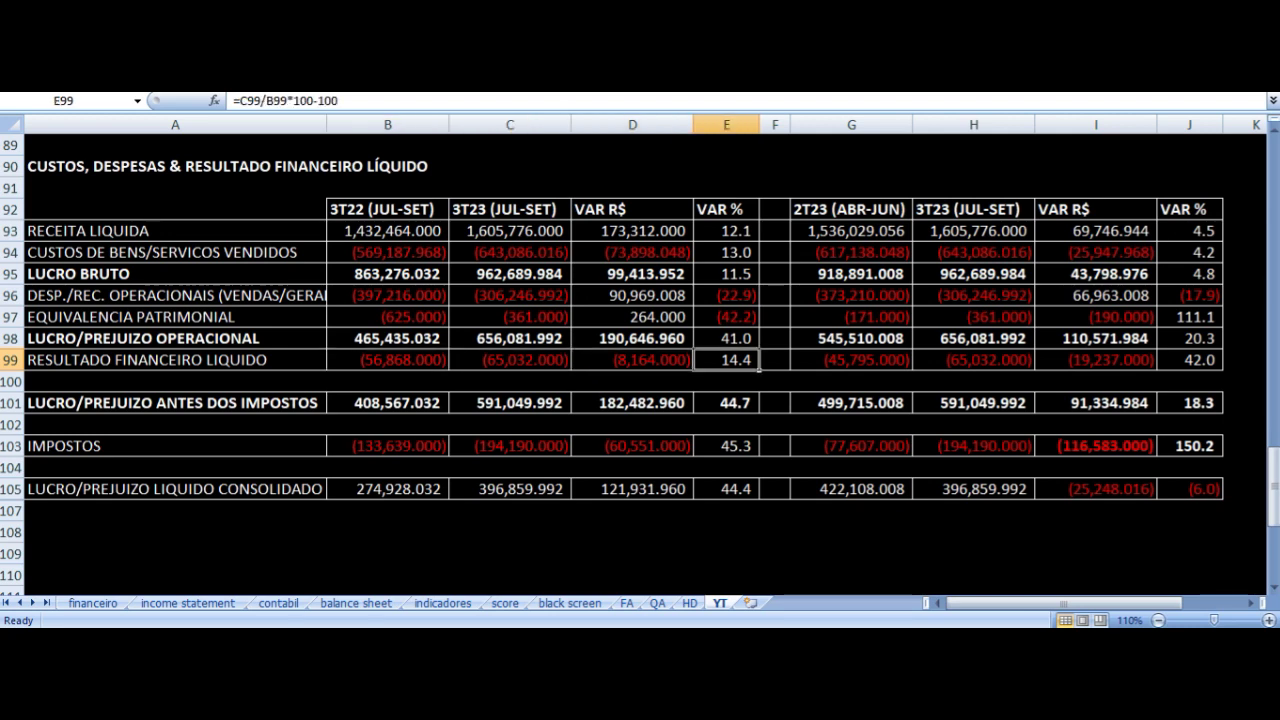
pyautogui.press('Left')
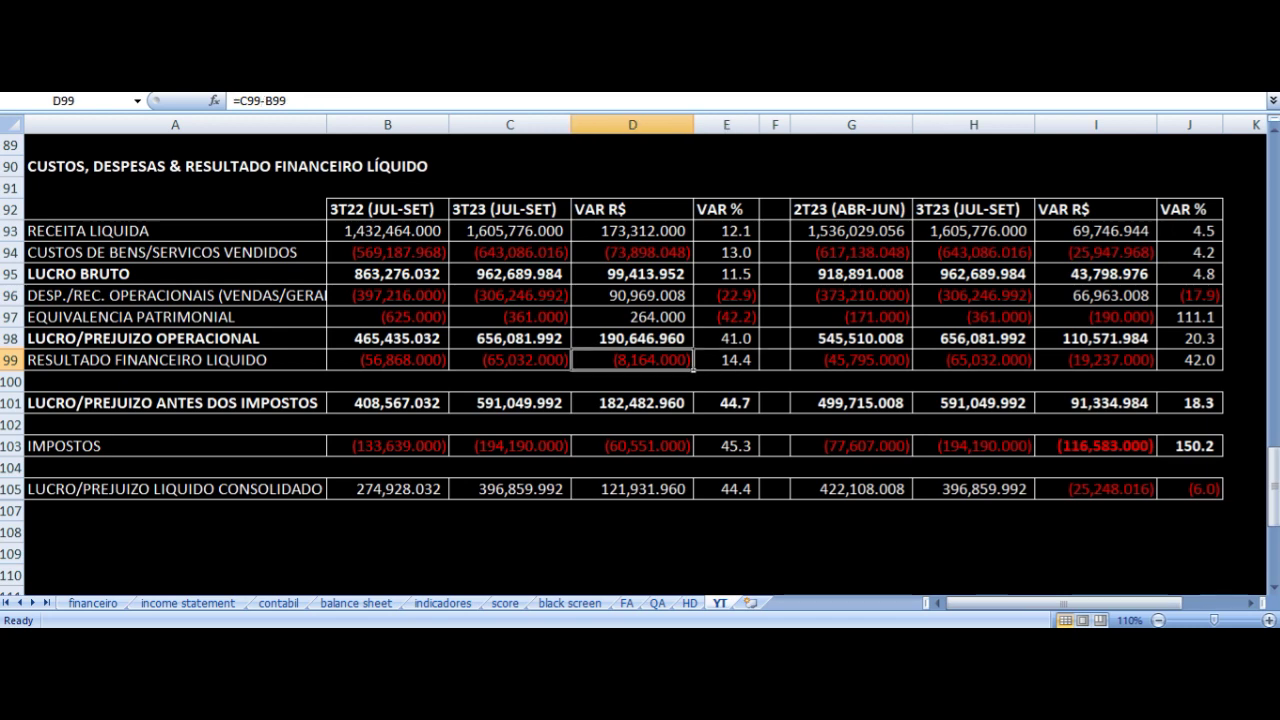
# Examine the LUCRO/PREJUIZO ANTES DOS IMPOSTOS row for 3T22 versus 3T23 and its VAR %.
pyautogui.press('Down')
pyautogui.press('Down')
pyautogui.press('Left')
pyautogui.press('Left')
pyautogui.press('Left')
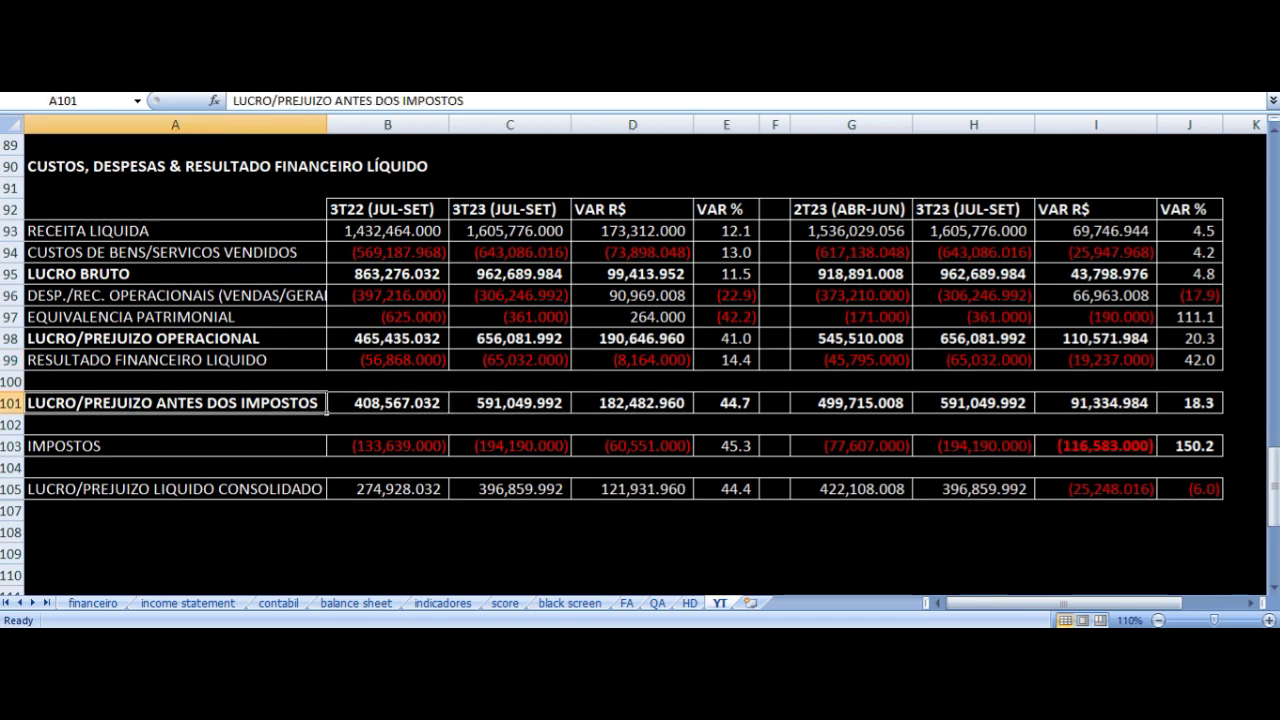
pyautogui.press('Right')
pyautogui.press('Right')
pyautogui.press('Left')
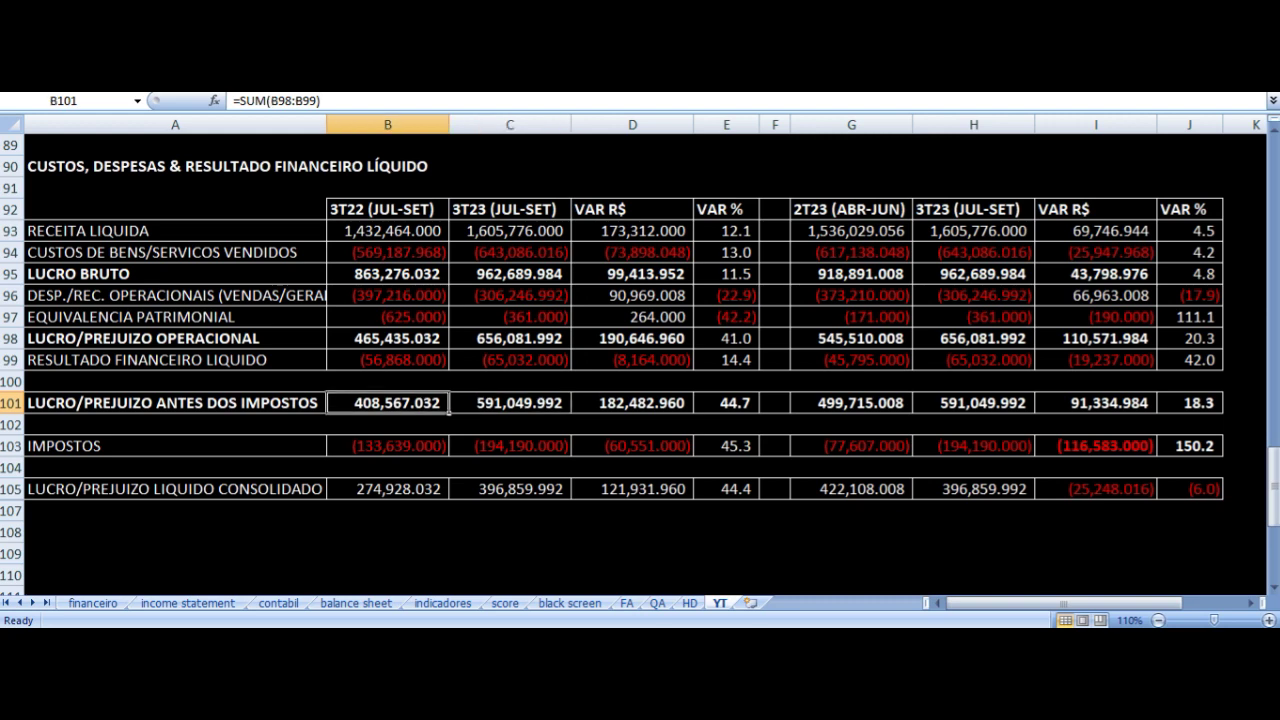
pyautogui.press('Right')
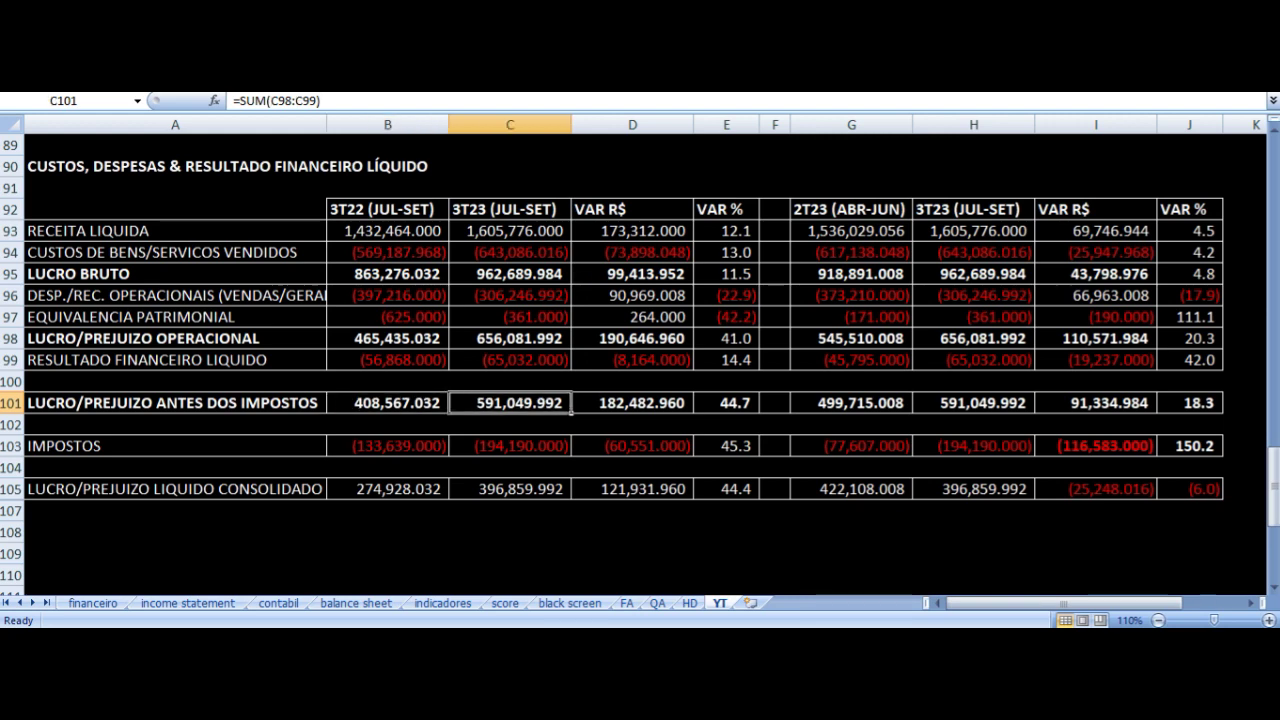
pyautogui.press('Right')
pyautogui.press('Right')
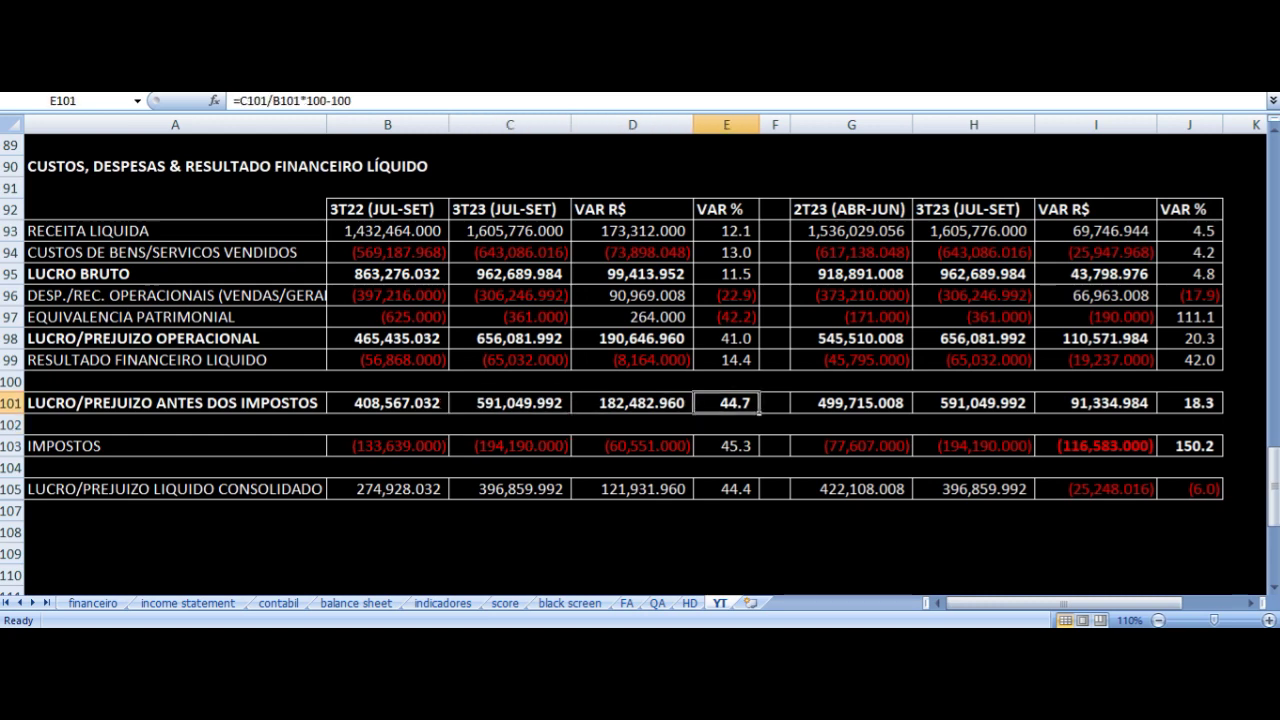
# Review the IMPOSTOS row for 3T22 versus 3T23, including its VAR R$ and VAR %.
pyautogui.press('Down')
pyautogui.press('Down')
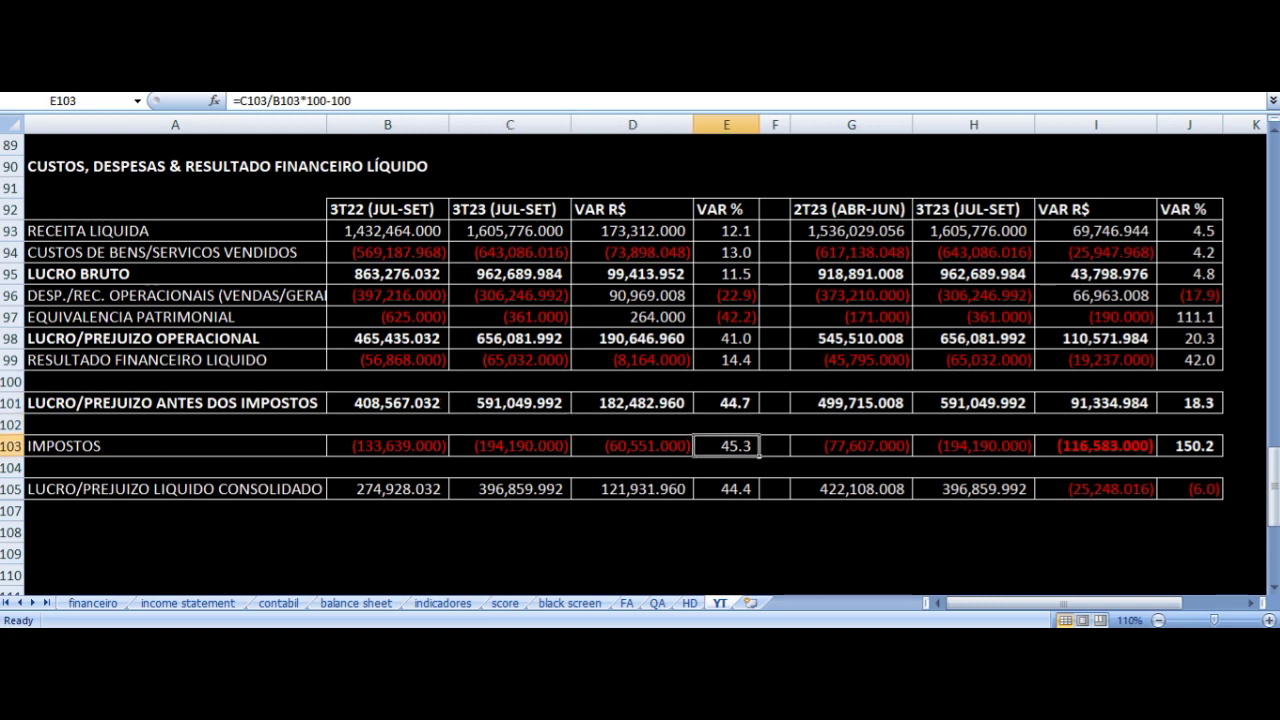
pyautogui.press('Left')
pyautogui.press('Left')
pyautogui.press('Left')
pyautogui.press('Left')
pyautogui.press('Right')
pyautogui.press('Right')
pyautogui.press('Right')
pyautogui.press('Right')
# Review the LUCRO/PREJUIZO LIQUIDO CONSOLIDADO row for 3T22 versus 3T23 and its VAR %.
pyautogui.press('Down')
pyautogui.press('Left')
pyautogui.press('Left')
pyautogui.press('Left')
pyautogui.press('Down')
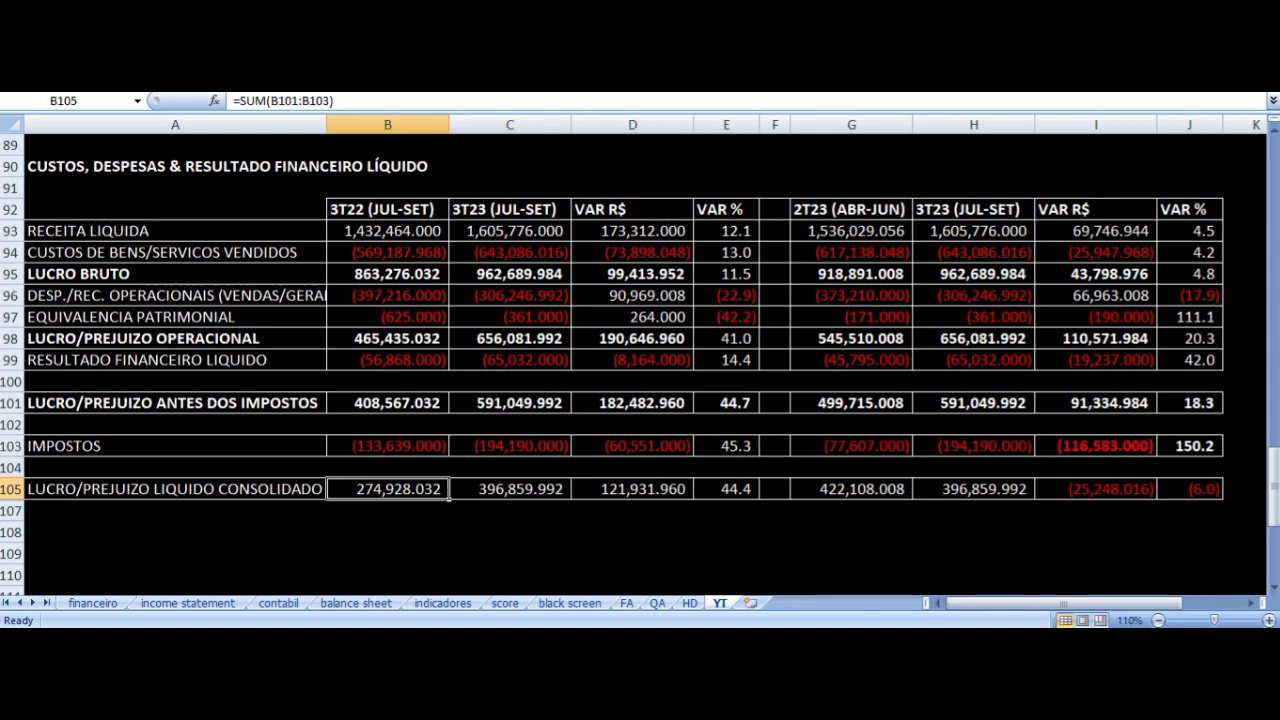
pyautogui.press('Down')
pyautogui.press('Up')
pyautogui.press('Right')
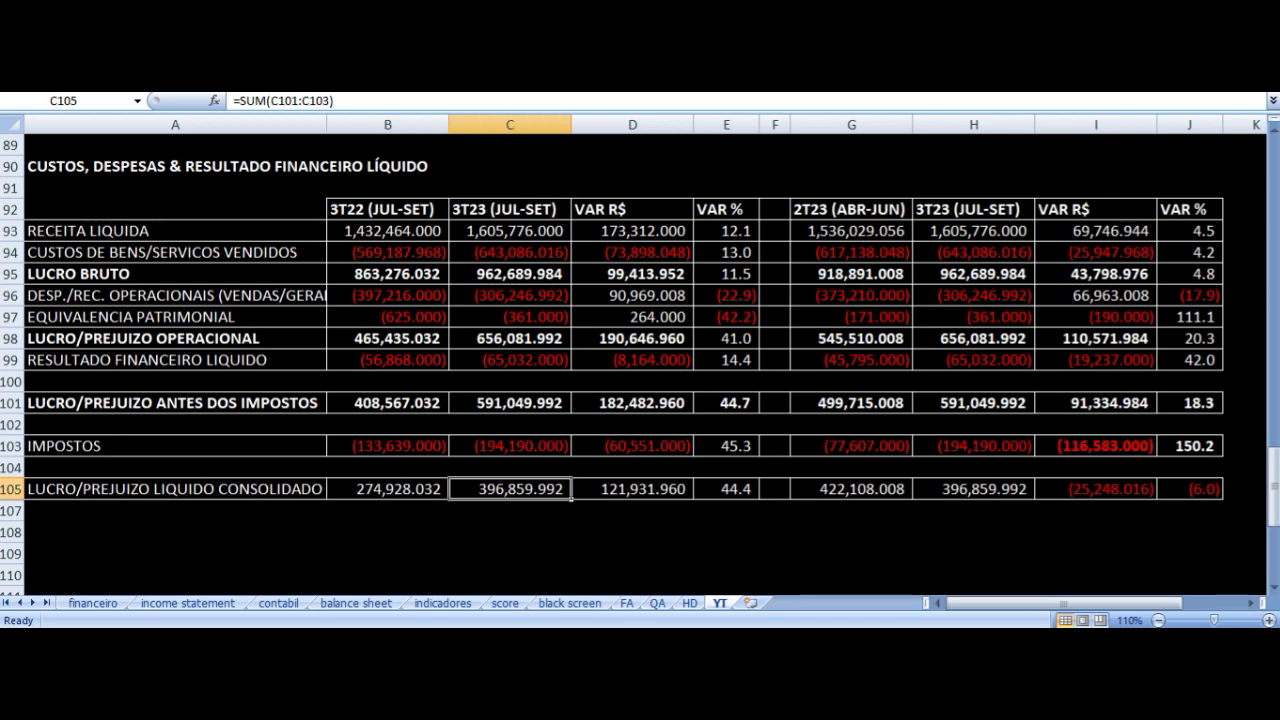
pyautogui.press('Down')
pyautogui.press('Up')
pyautogui.press('Right')
pyautogui.press('Right')
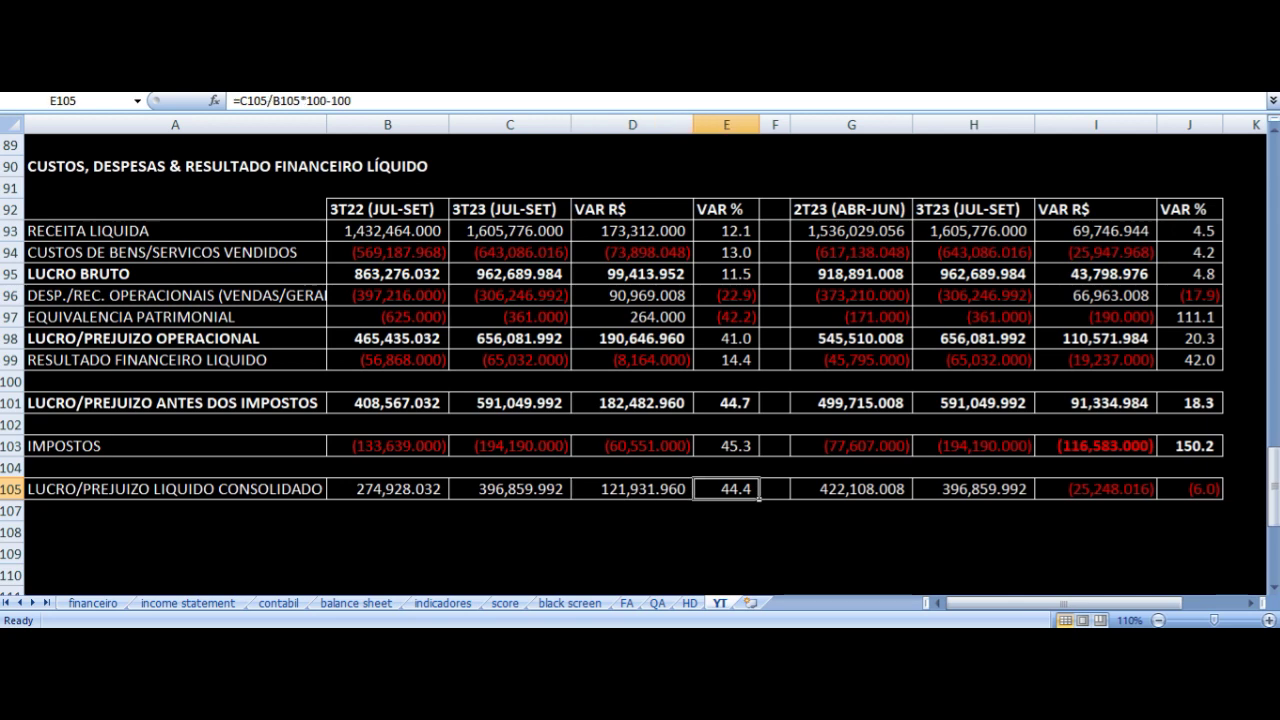
# Examine the RECEITA LIQUIDA row for 2T23 versus 3T23, including its VAR R$ and VAR %.
pyautogui.click(1195, 236)
pyautogui.press('Left')
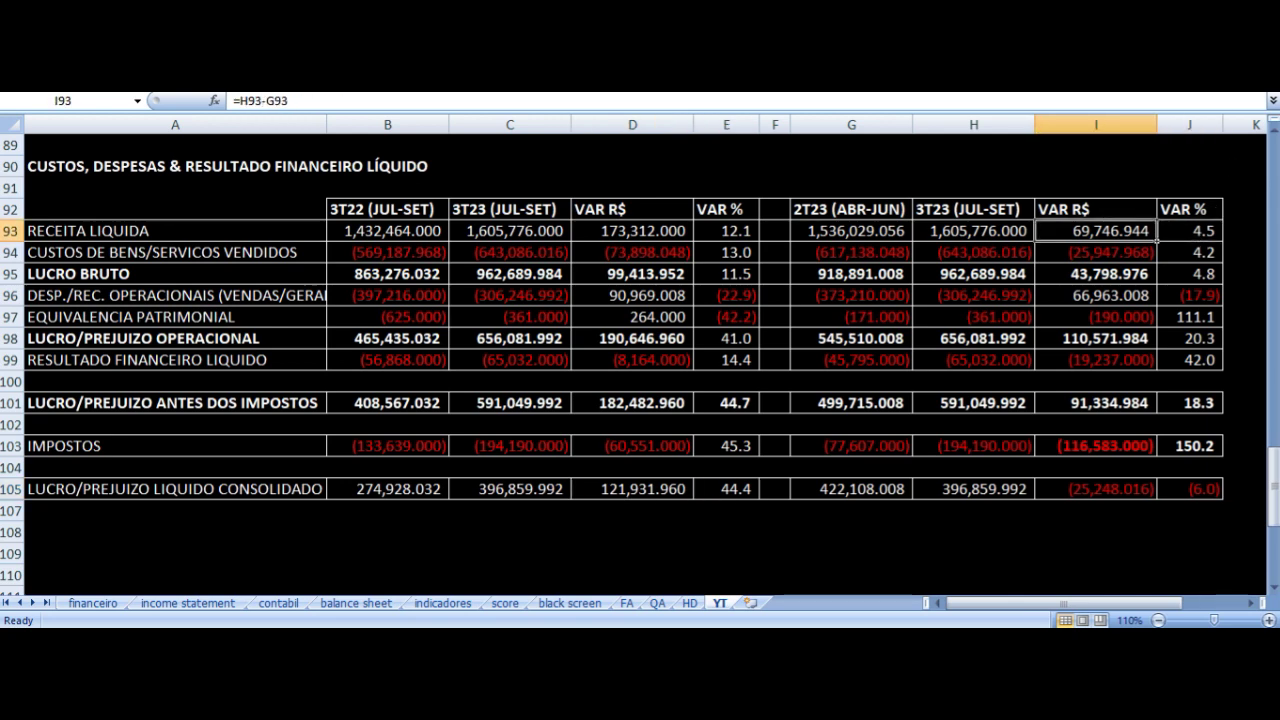
pyautogui.press('Left')
pyautogui.press('Left')
pyautogui.press('Right')
pyautogui.press('Right')
pyautogui.press('Right')
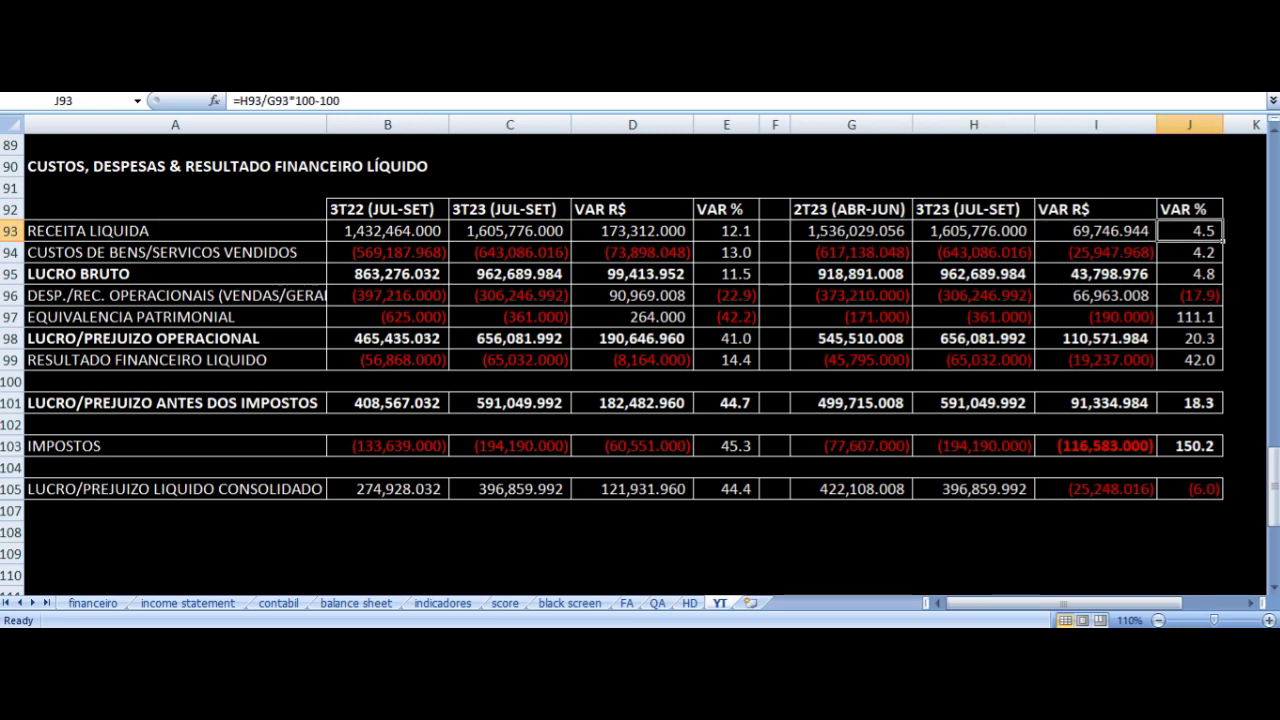
# Check the 2T23 to 3T23 variation of CUSTOS DE BENS/SERVICOS VENDIDOS and of LUCRO BRUTO.
pyautogui.press('Down')
pyautogui.press('Left')
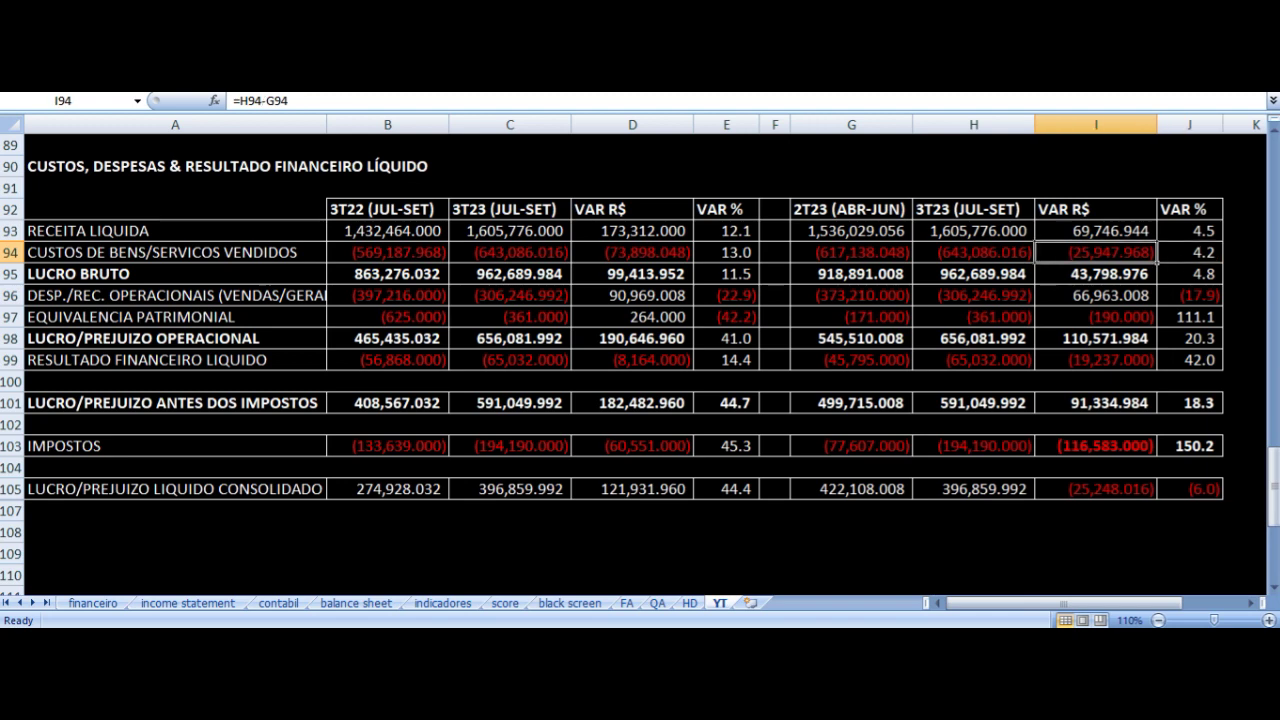
pyautogui.press('Down')
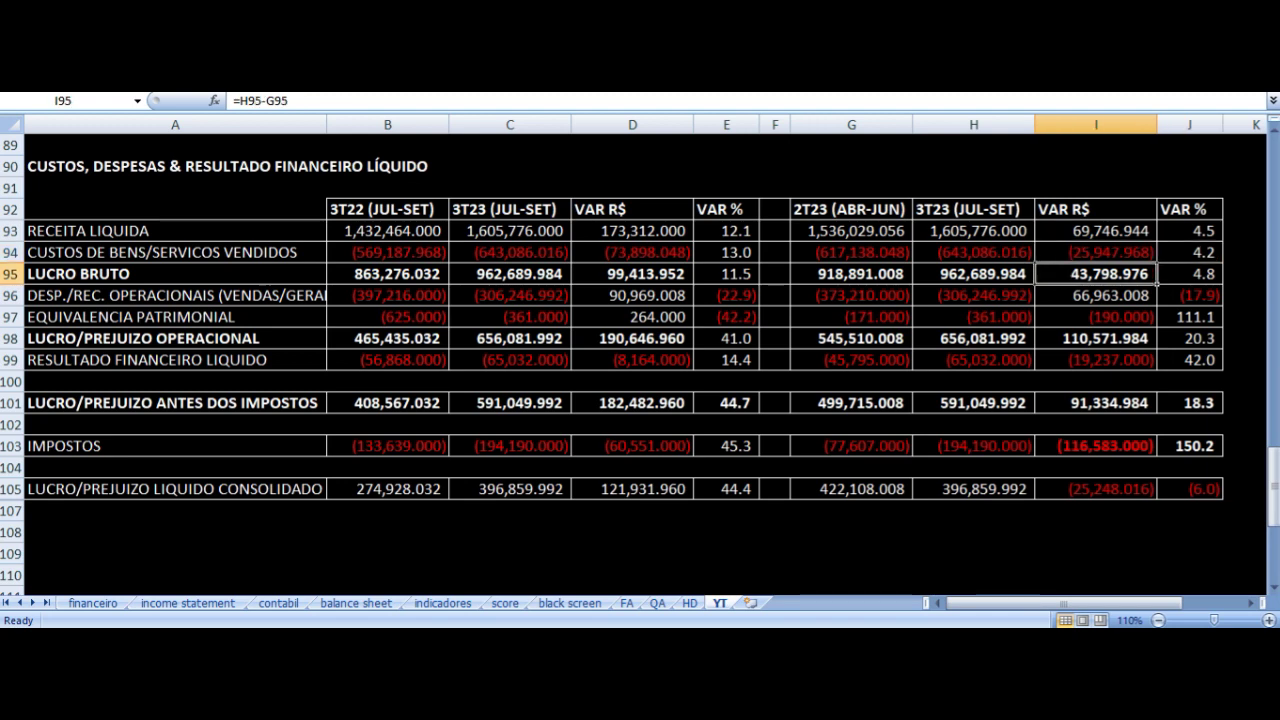
pyautogui.press('Right')
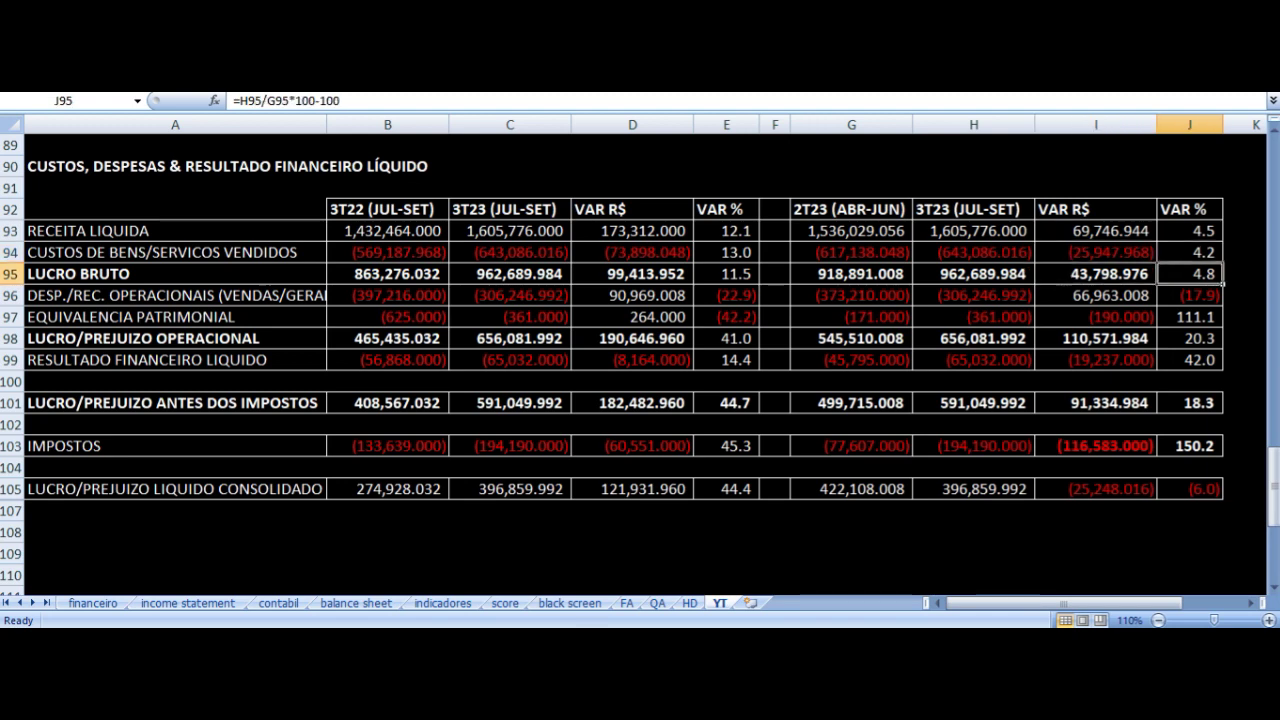
pyautogui.press('Left')
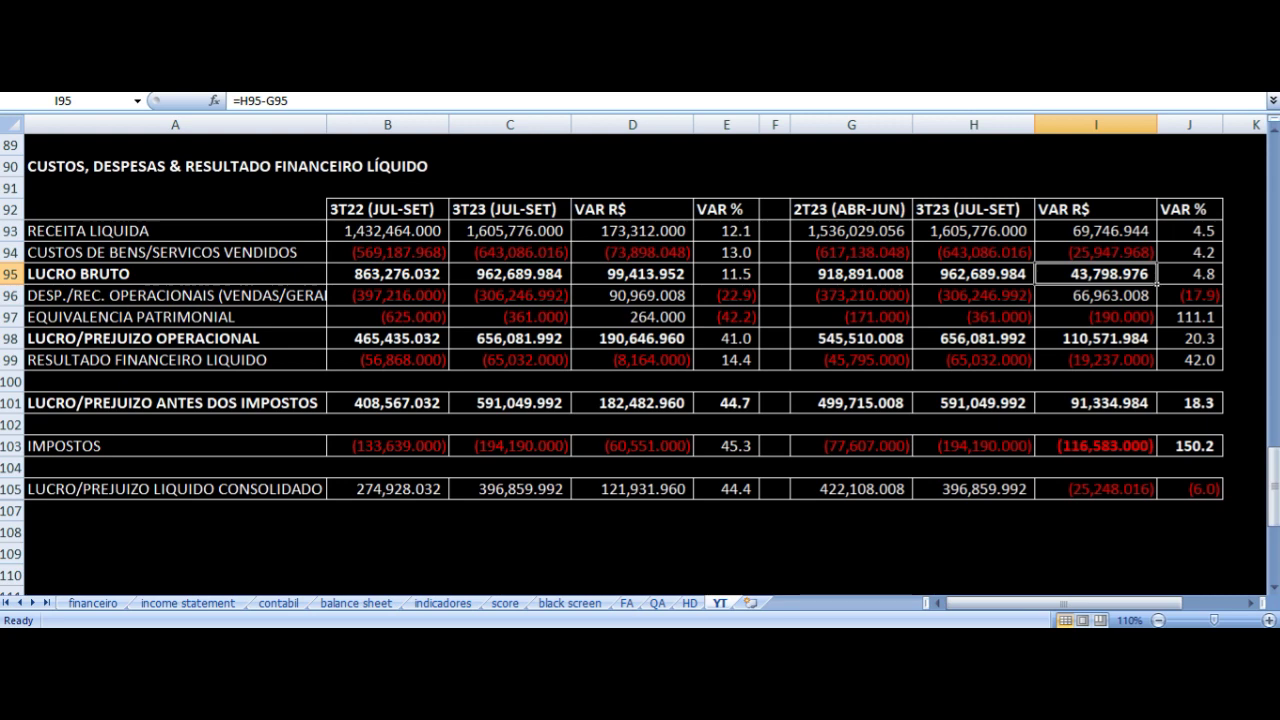
# Examine the DESP./REC. OPERACIONAIS row for 2T23 versus 3T23, including its VAR R$.
pyautogui.press('Down')
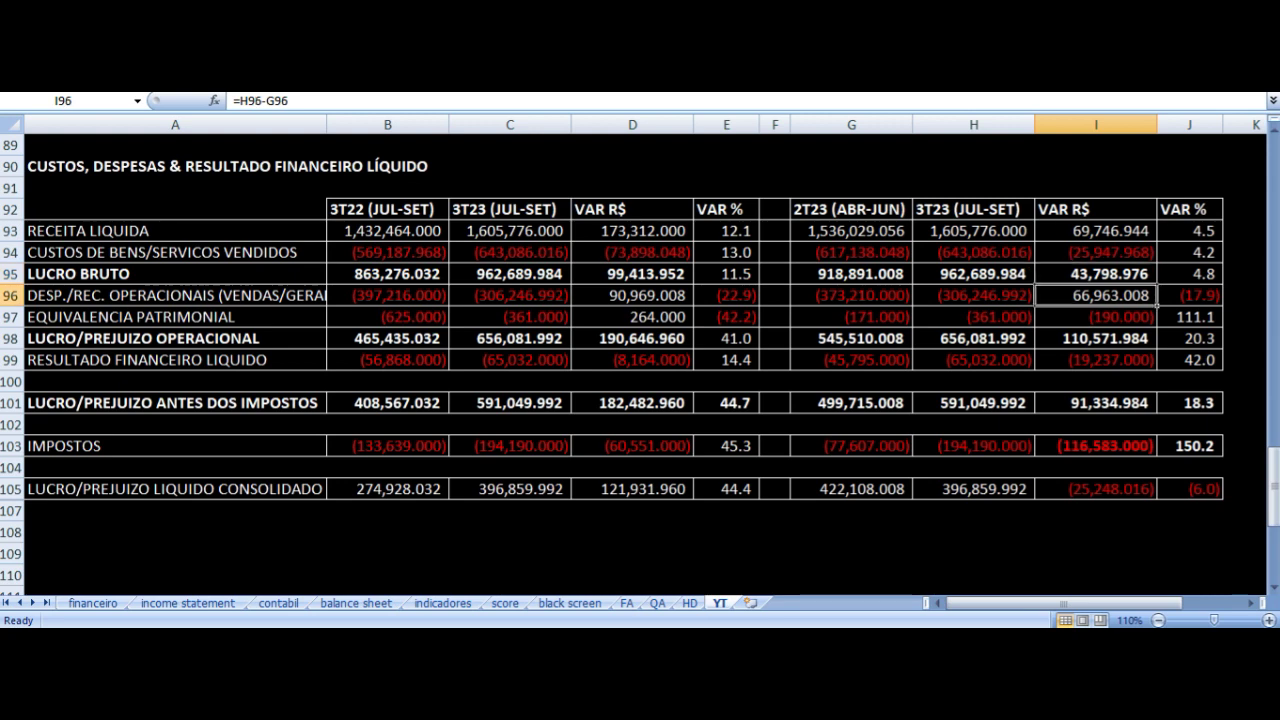
pyautogui.press('Left')
pyautogui.press('Left')
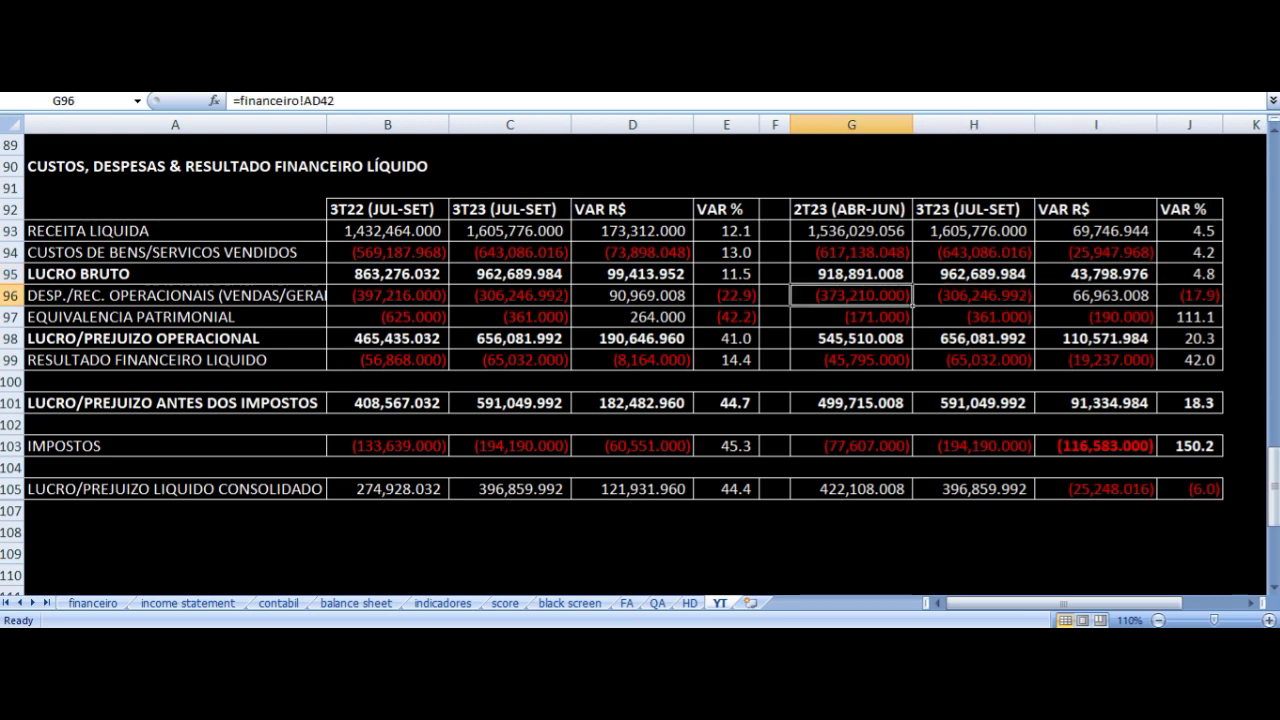
pyautogui.press('Right')
pyautogui.press('Right')
pyautogui.press('Right')
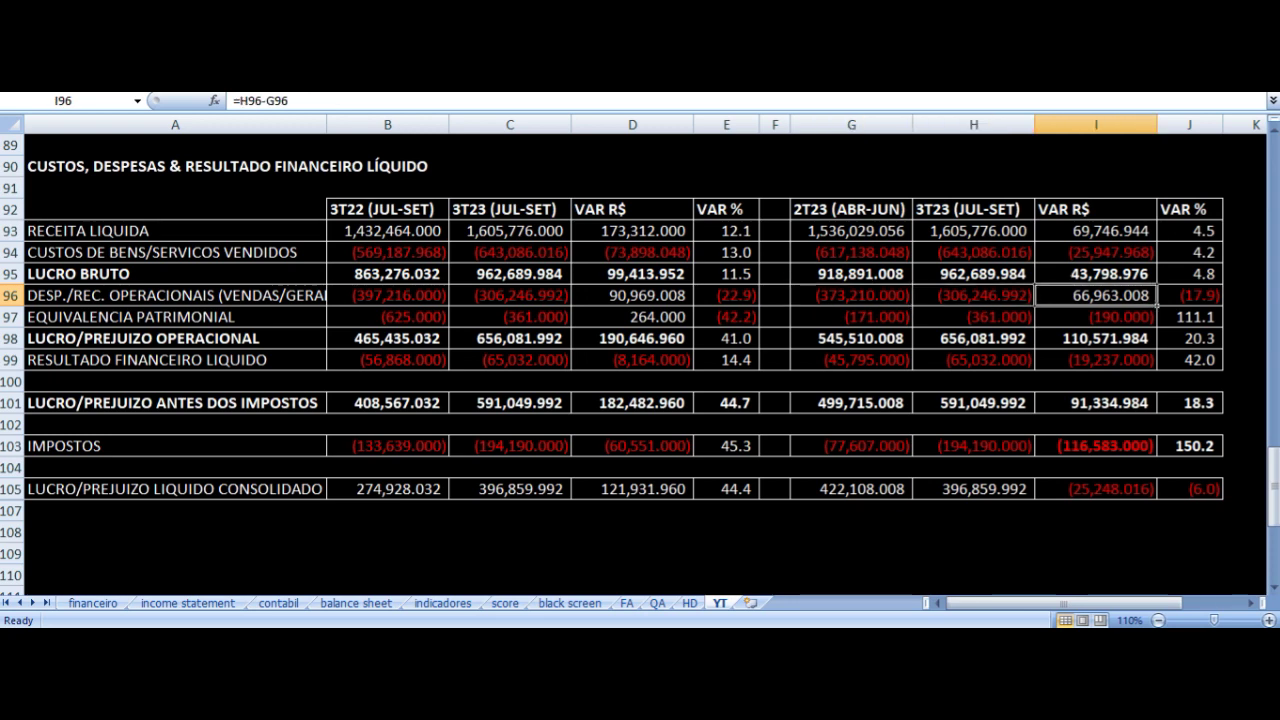
# Compare the 2T23 and 3T23 values in the EQUIVALENCIA PATRIMONIAL row.
pyautogui.press('Left')
pyautogui.press('Down')
pyautogui.press('Left')
pyautogui.press('Left')
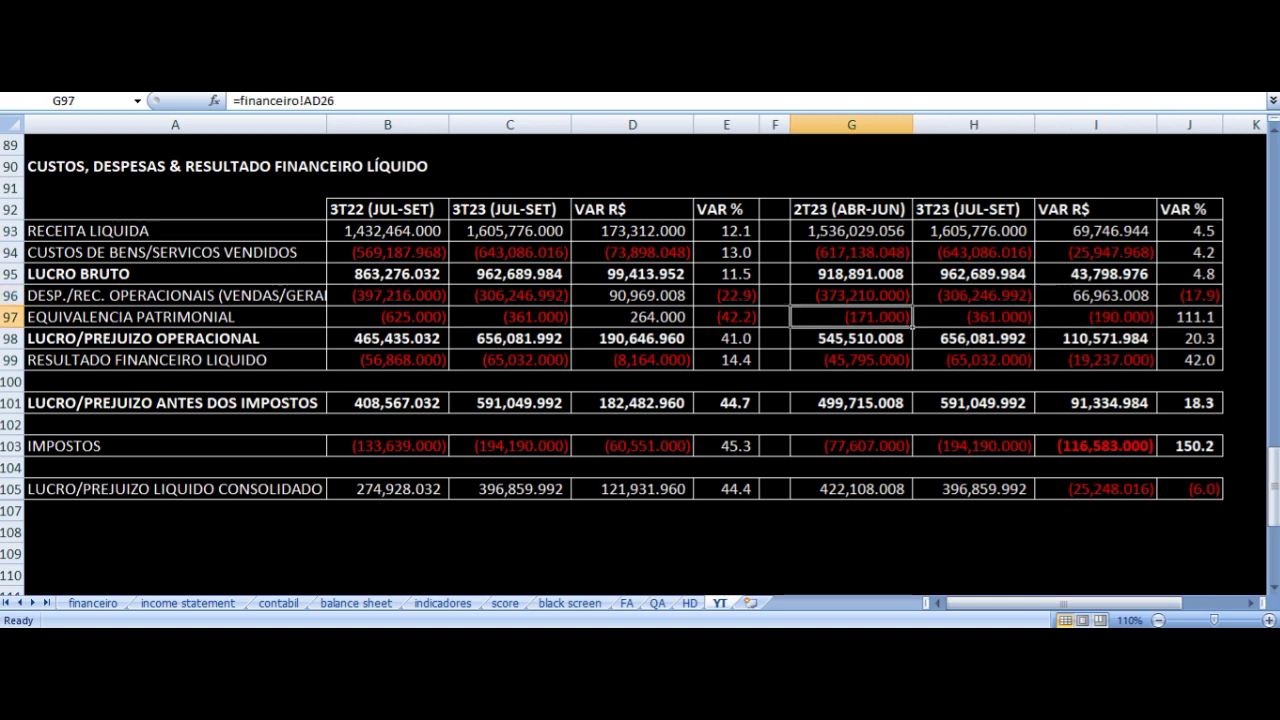
pyautogui.press('Right')
pyautogui.press('Right')
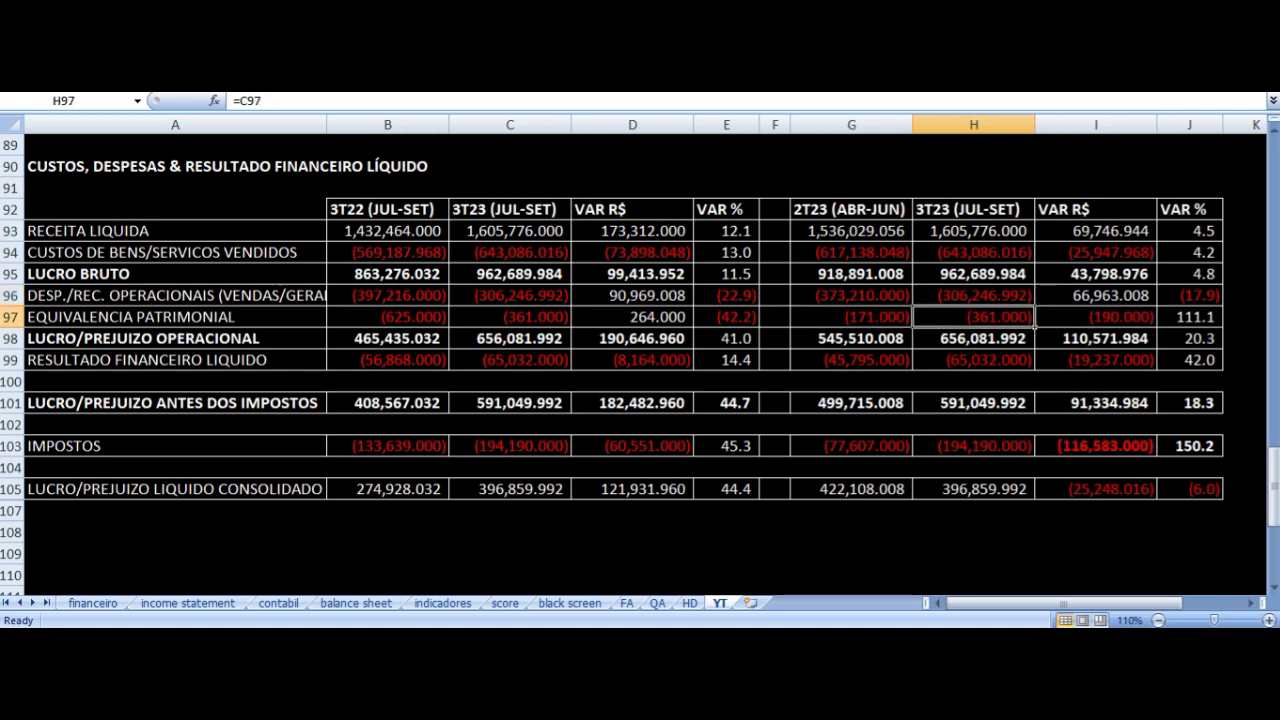
# Trace the 2T23 to 3T23 VAR R$ values from LUCRO BRUTO down to LUCRO/PREJUIZO OPERACIONAL.
pyautogui.press('Up')
pyautogui.press('Up')
pyautogui.press('Down')
pyautogui.press('Down')
pyautogui.press('Down')
pyautogui.press('Down')
pyautogui.press('Up')
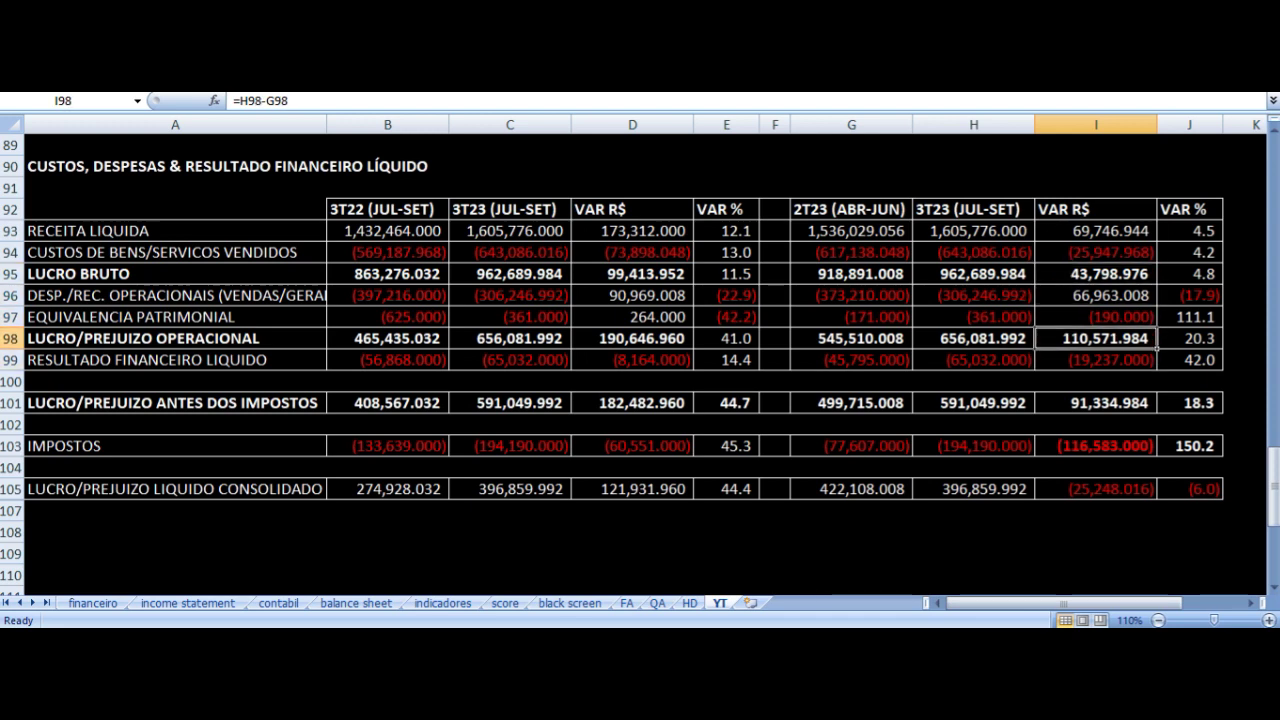
# Examine the LUCRO/PREJUIZO OPERACIONAL row for 2T23 versus 3T23, including its VAR R$ and VAR %.
pyautogui.press('Left')
pyautogui.press('Left')
pyautogui.press('Right')
pyautogui.press('Left')
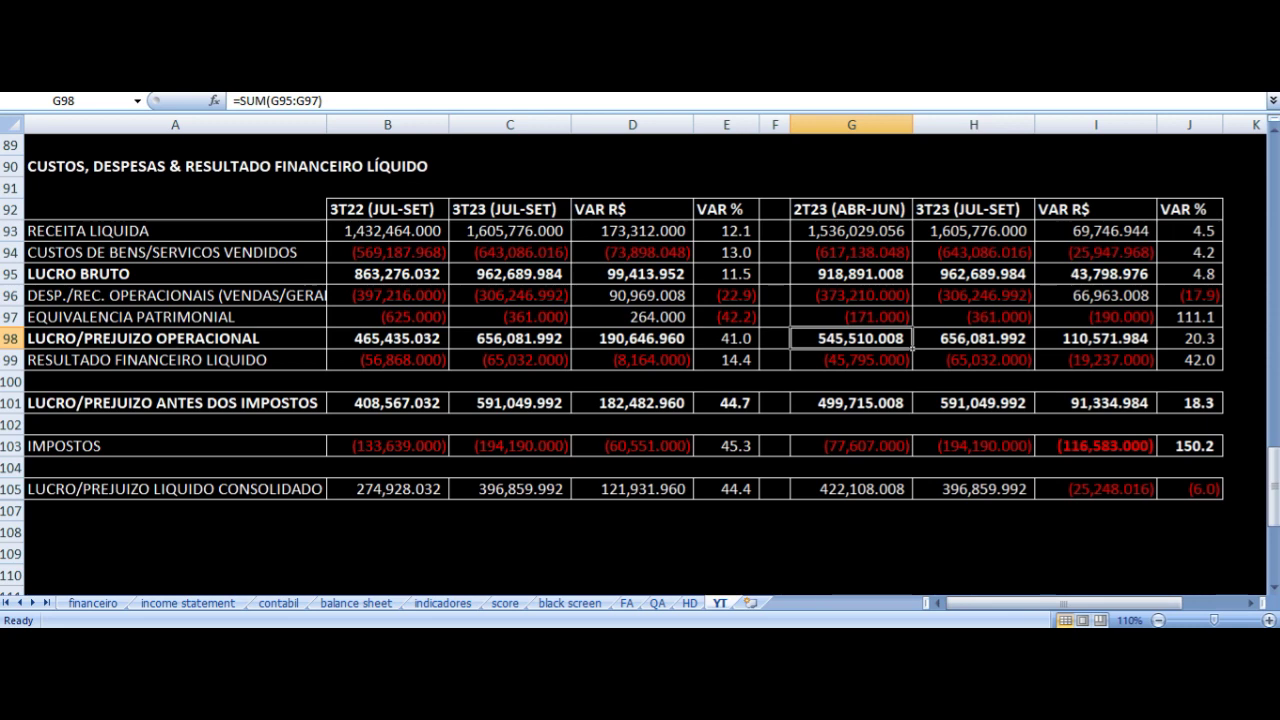
pyautogui.press('Right')
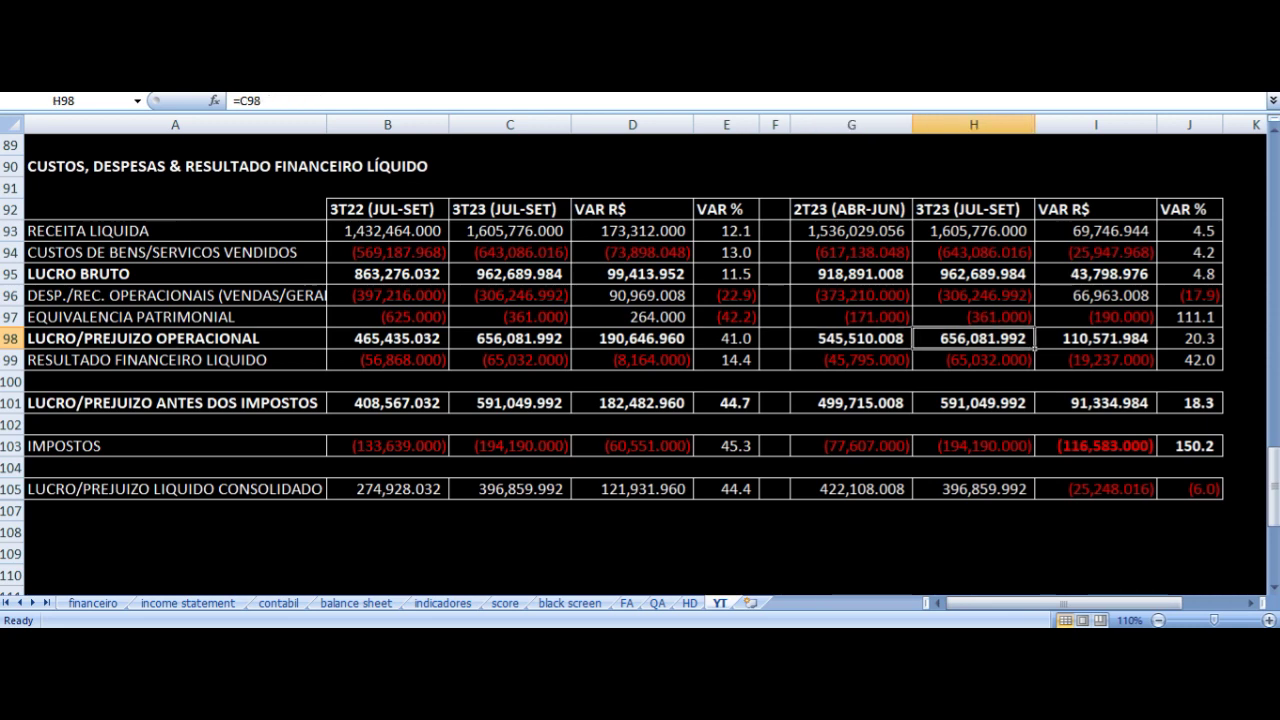
pyautogui.press('Right')
pyautogui.press('Right')
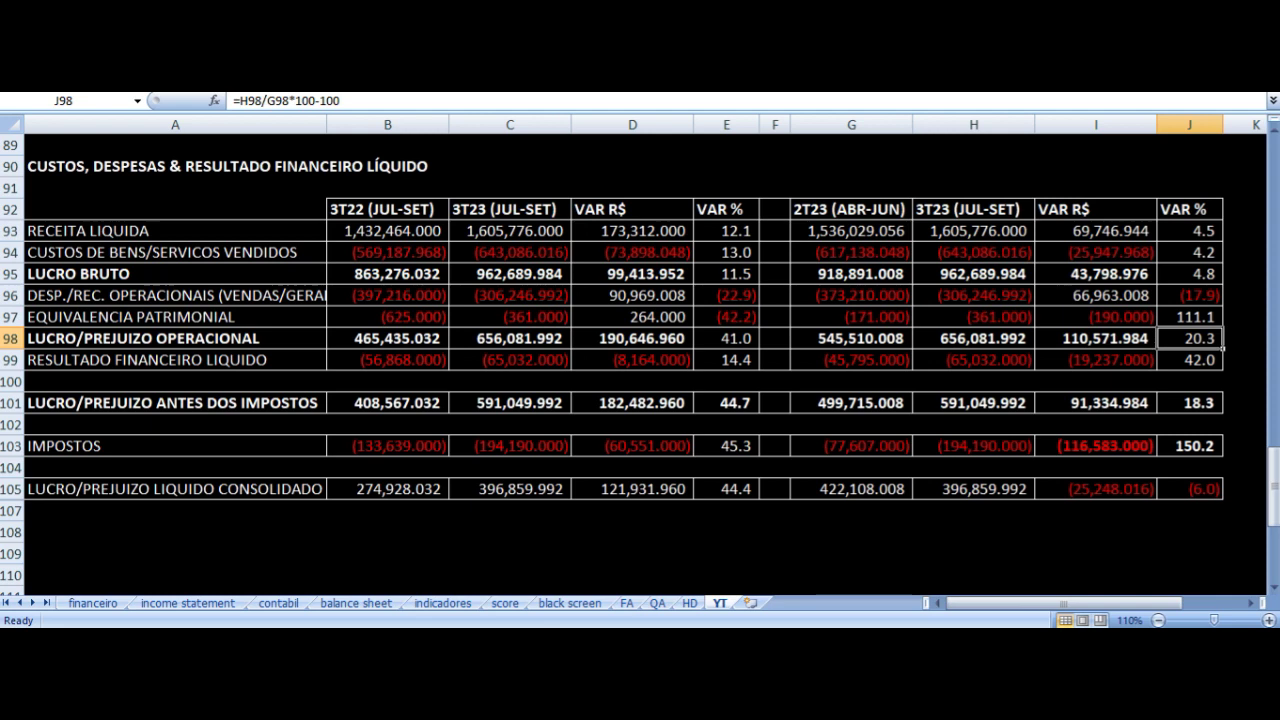
# Examine the RESULTADO FINANCEIRO LIQUIDO row for 2T23 versus 3T23 and its VAR R$.
pyautogui.press('Down')
pyautogui.press('Left')
pyautogui.press('Left')
pyautogui.press('Left')
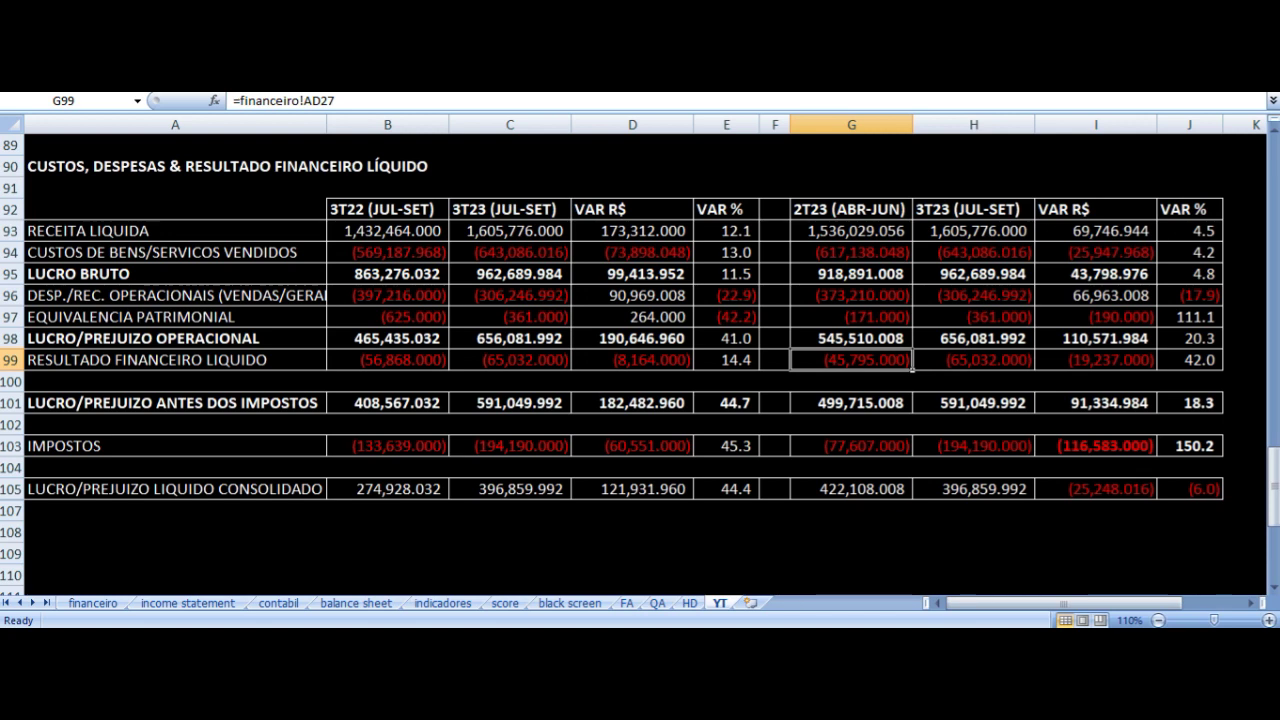
pyautogui.click(973, 359)
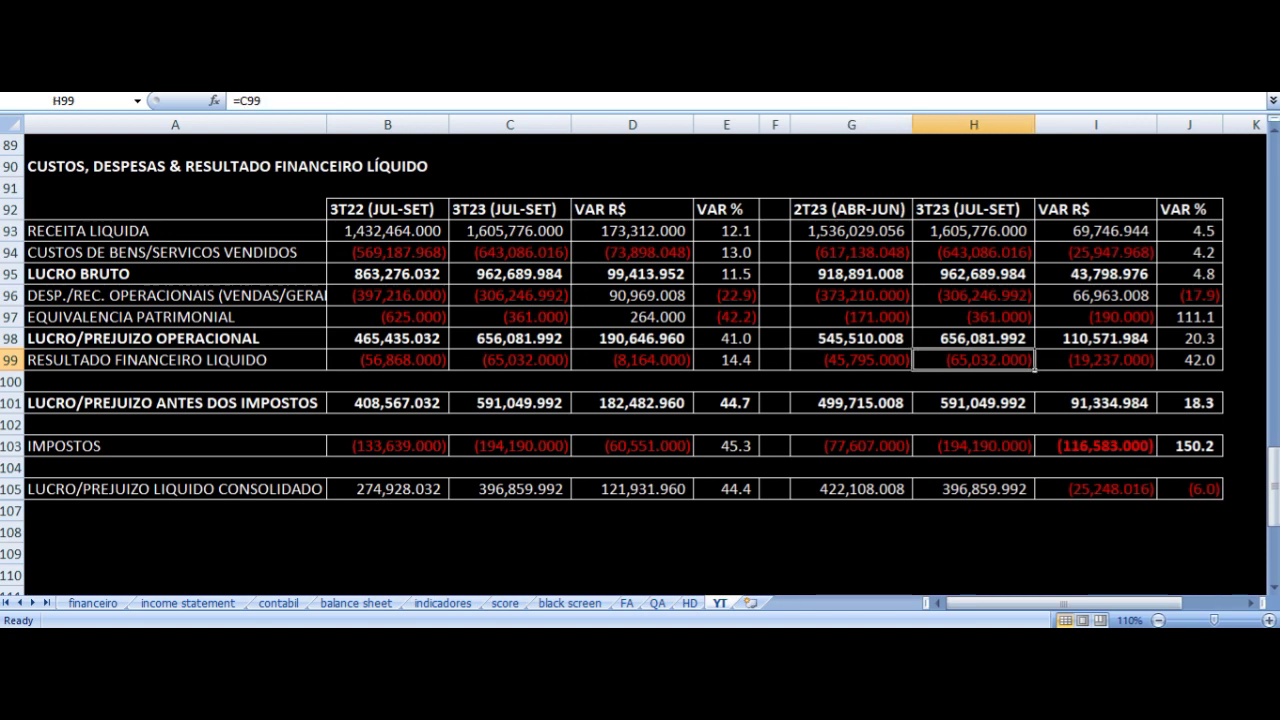
pyautogui.click(1096, 359)
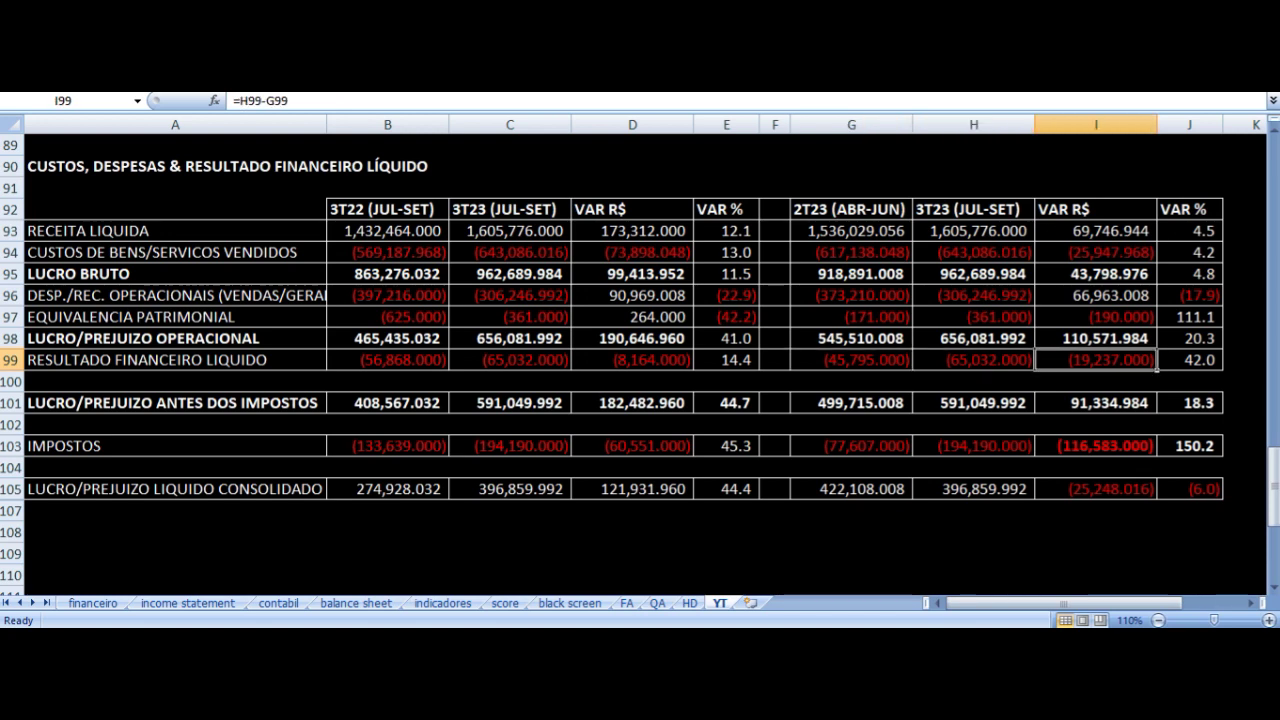
# Review the LUCRO/PREJUIZO ANTES DOS IMPOSTOS row for 2T23 versus 3T23, including its VAR R$ and VAR %.
pyautogui.press('Down')
pyautogui.press('Down')
pyautogui.press('Left')
pyautogui.press('Left')
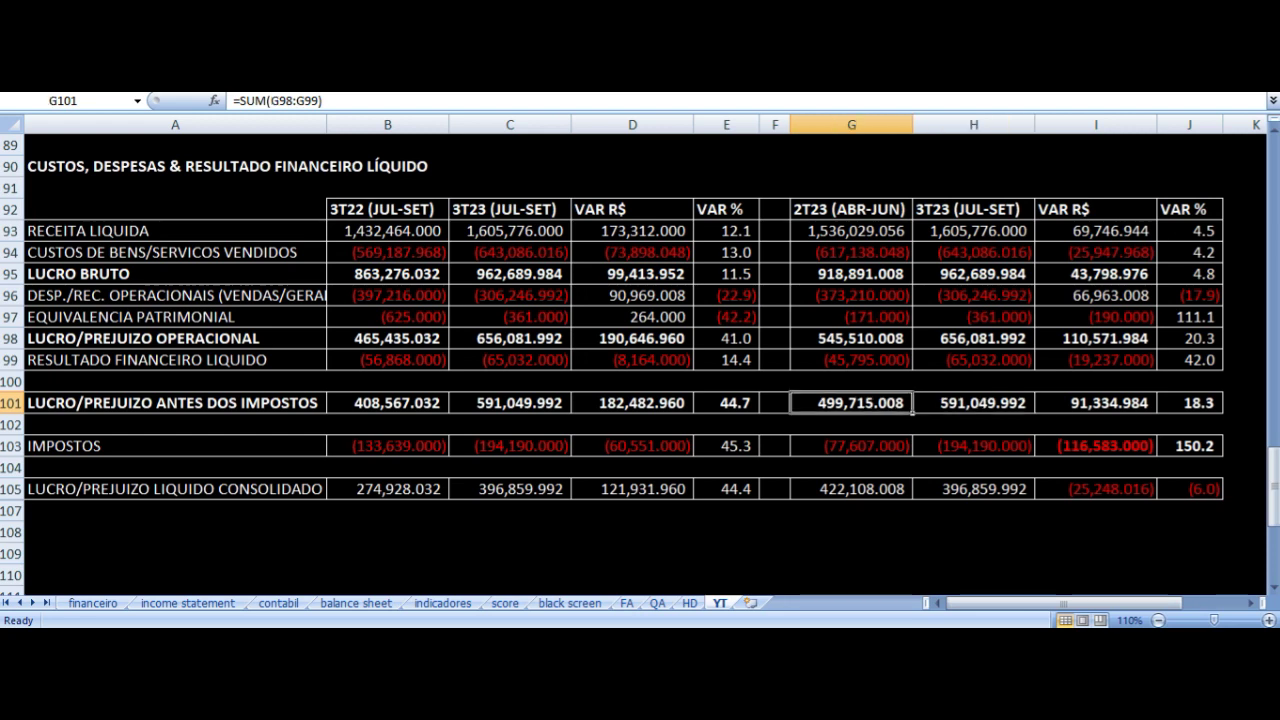
pyautogui.press('Right')
pyautogui.press('Right')
pyautogui.press('Right')
pyautogui.press('Left')
pyautogui.press('Left')
# Compare the 2T23 and 3T23 values in the IMPOSTOS row.
pyautogui.press('Down')
pyautogui.press('Down')
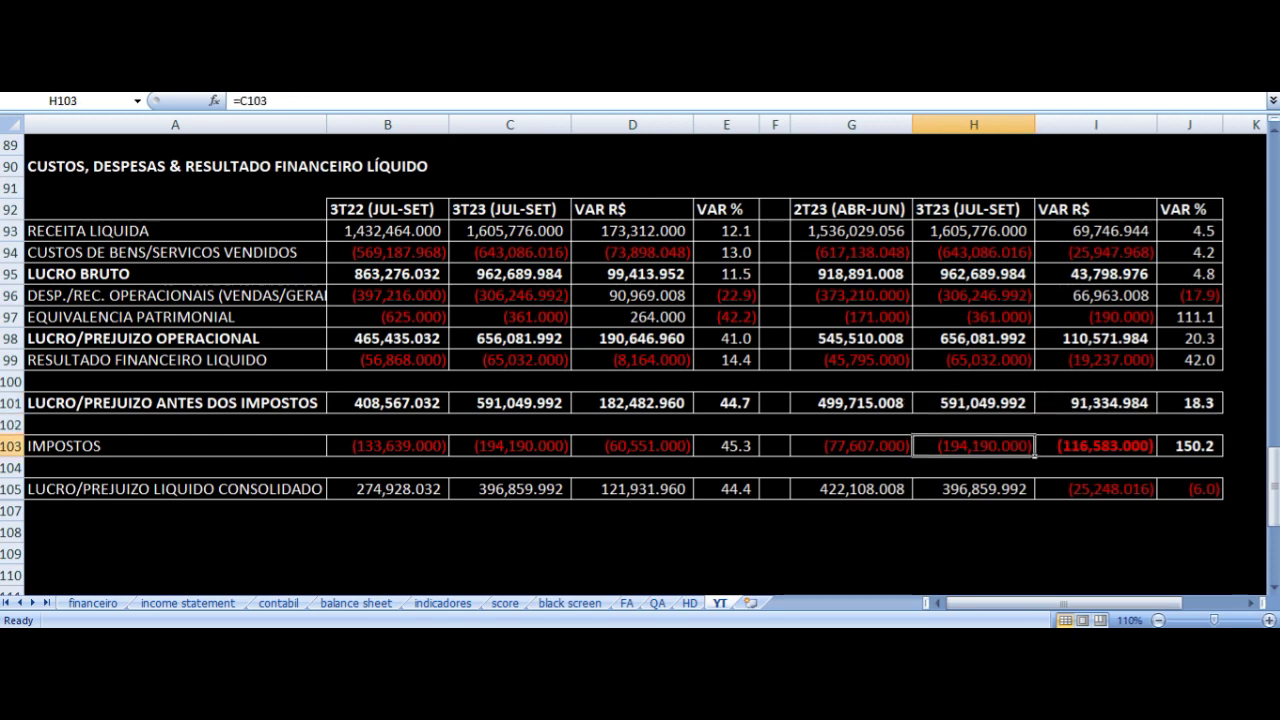
pyautogui.press('Left')
pyautogui.press('Right')
pyautogui.press('Left')
pyautogui.press('Right')
pyautogui.press('Left')
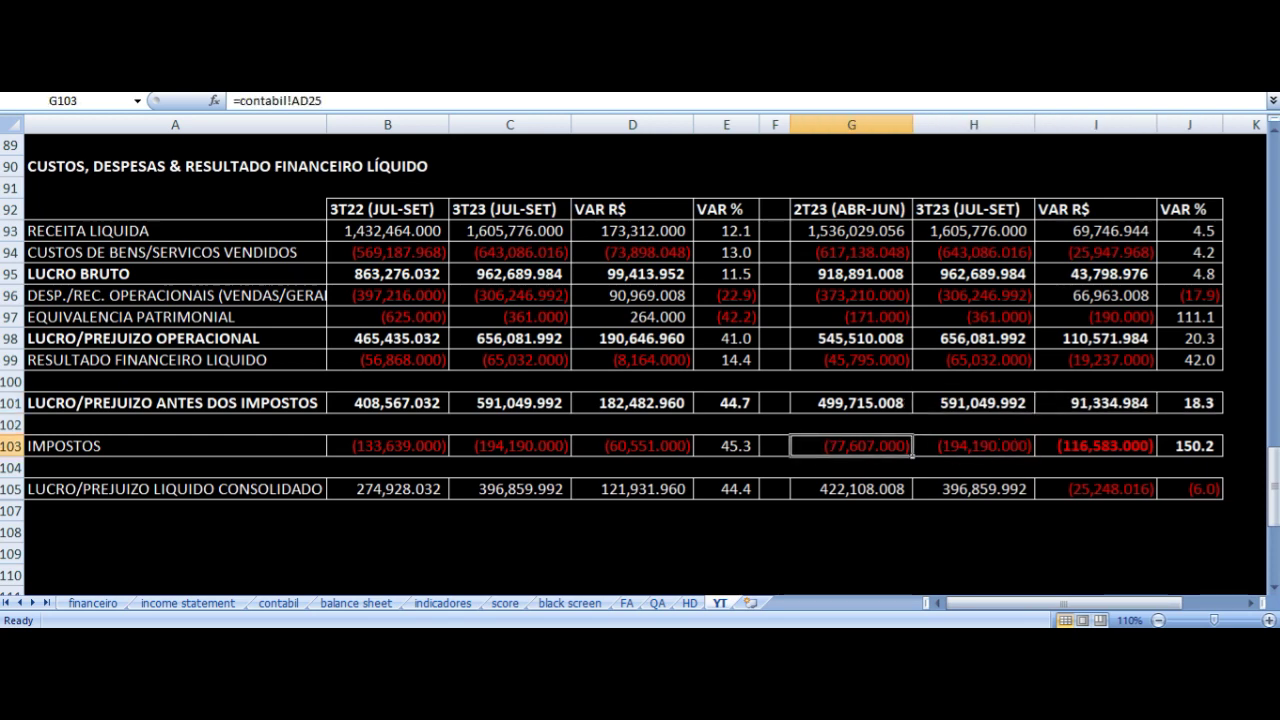
pyautogui.press('Right')
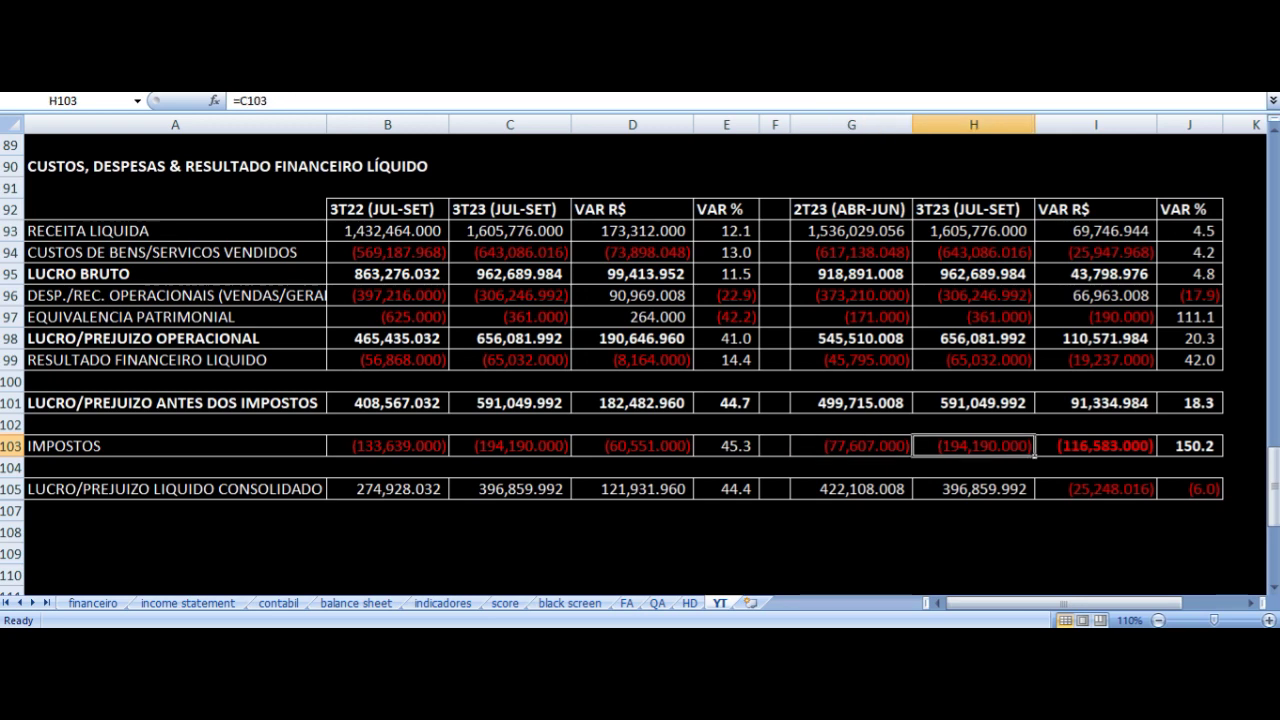
# Recheck the LUCRO/PREJUIZO OPERACIONAL row for 2T23 versus 3T23, including its VAR R$.
pyautogui.press('Up')
pyautogui.press('Up')
pyautogui.press('Up')
pyautogui.press('Up')
pyautogui.press('Up')
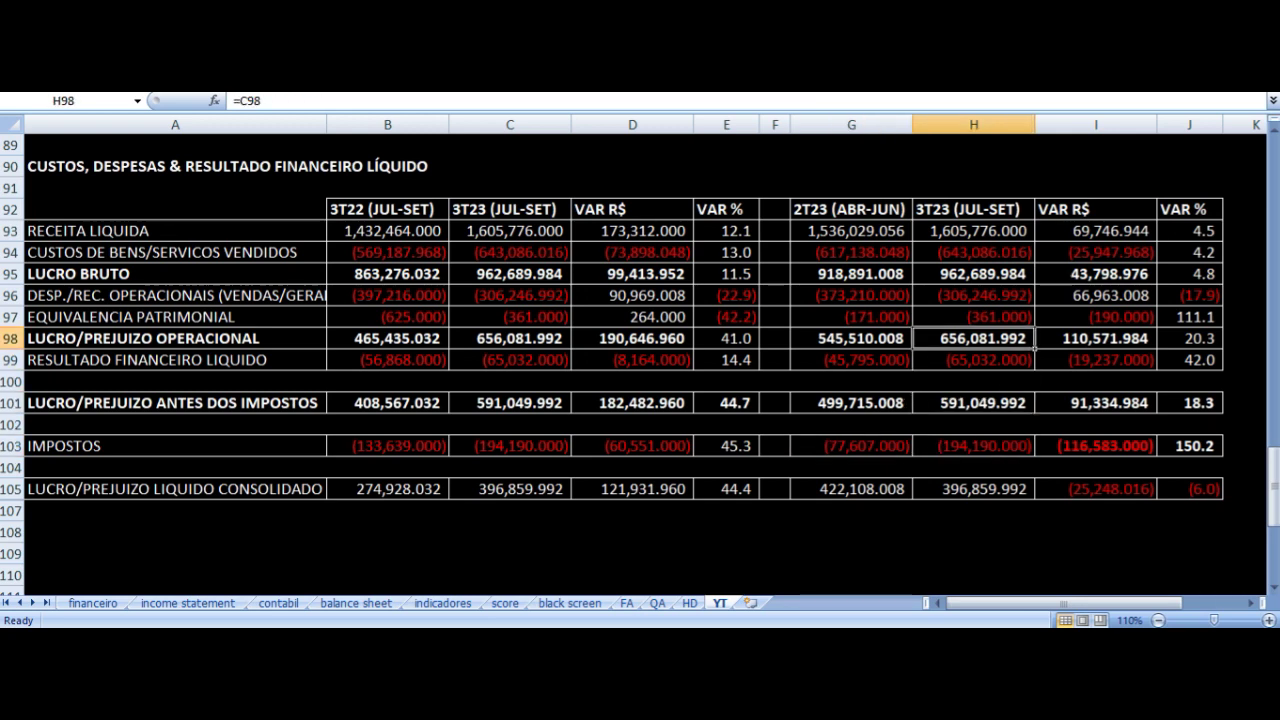
pyautogui.press('Right')
pyautogui.press('Left')
pyautogui.press('Left')
# Review the LUCRO/PREJUIZO ANTES DOS IMPOSTOS row from 2T23 through its VAR %.
pyautogui.press('Down')
pyautogui.press('Down')
pyautogui.press('Down')
pyautogui.press('Down')
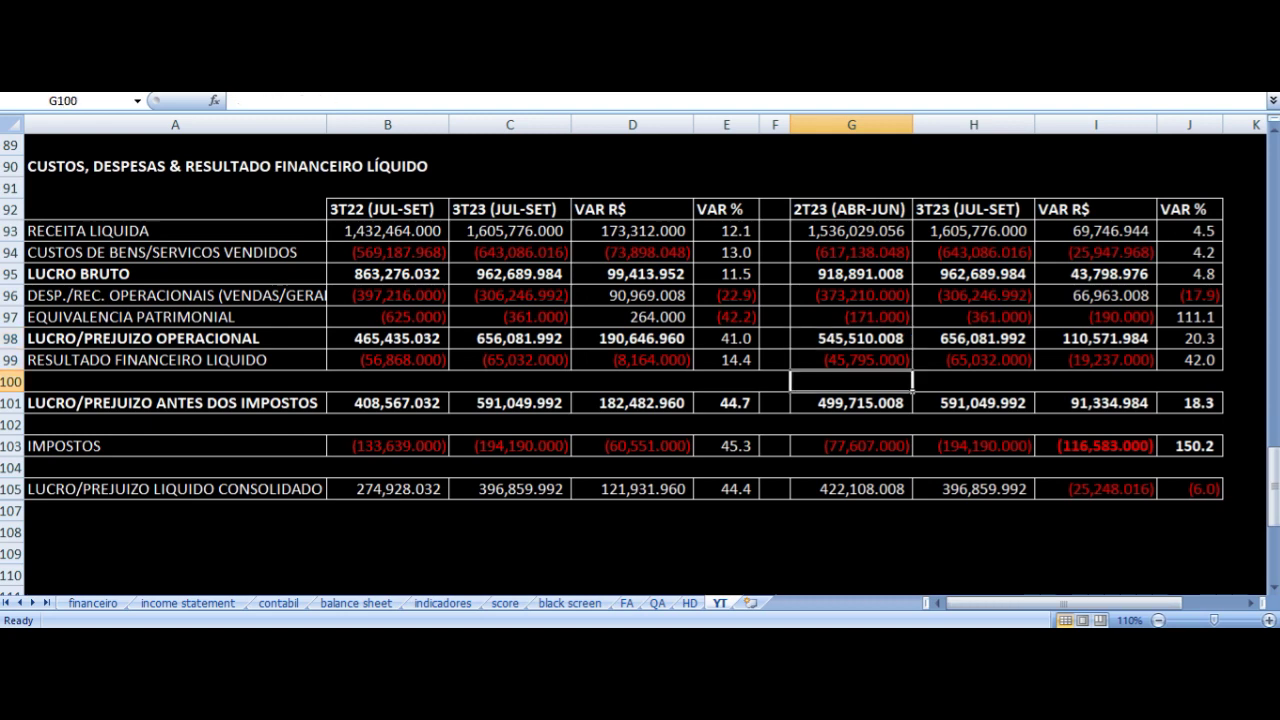
pyautogui.press('Up')
pyautogui.press('Right')
pyautogui.press('Right')
pyautogui.press('Right')
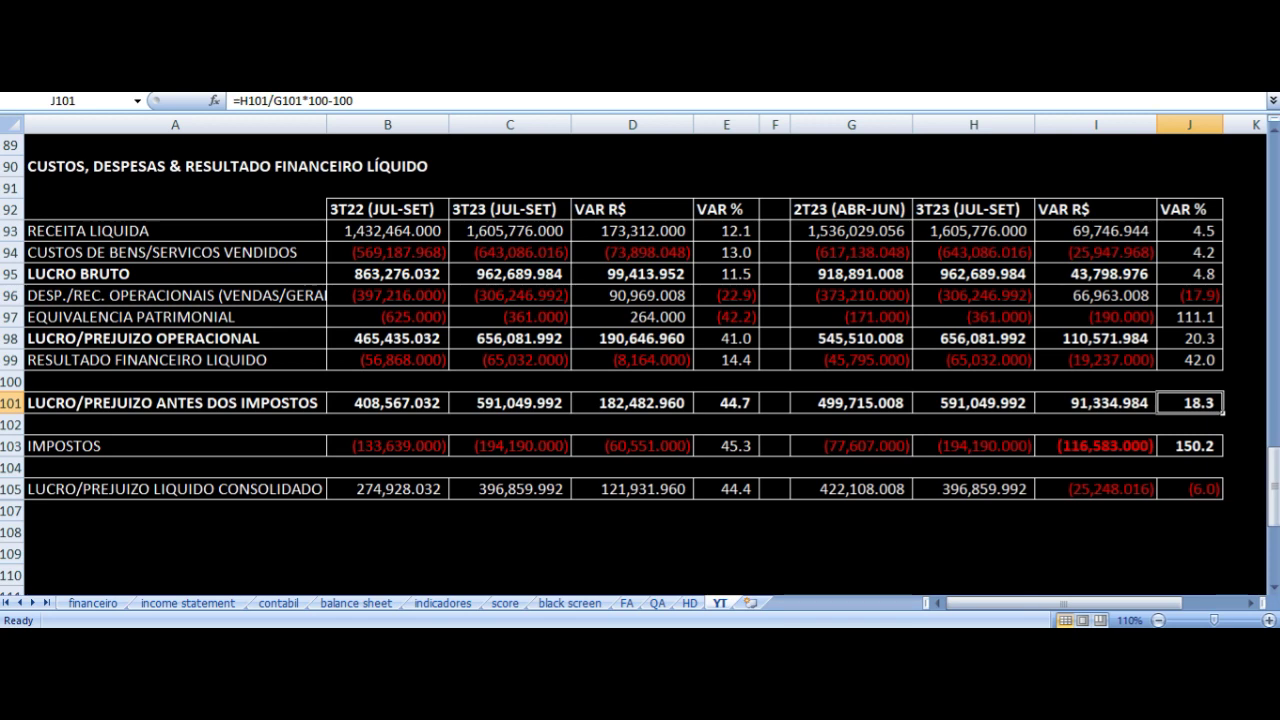
# Examine the IMPOSTOS row for 2T23 versus 3T23, including its VAR R$ and VAR %.
pyautogui.press('Left')
pyautogui.press('Left')
pyautogui.press('Left')
pyautogui.press('Down')
pyautogui.press('Down')
pyautogui.press('Right')
pyautogui.press('Right')
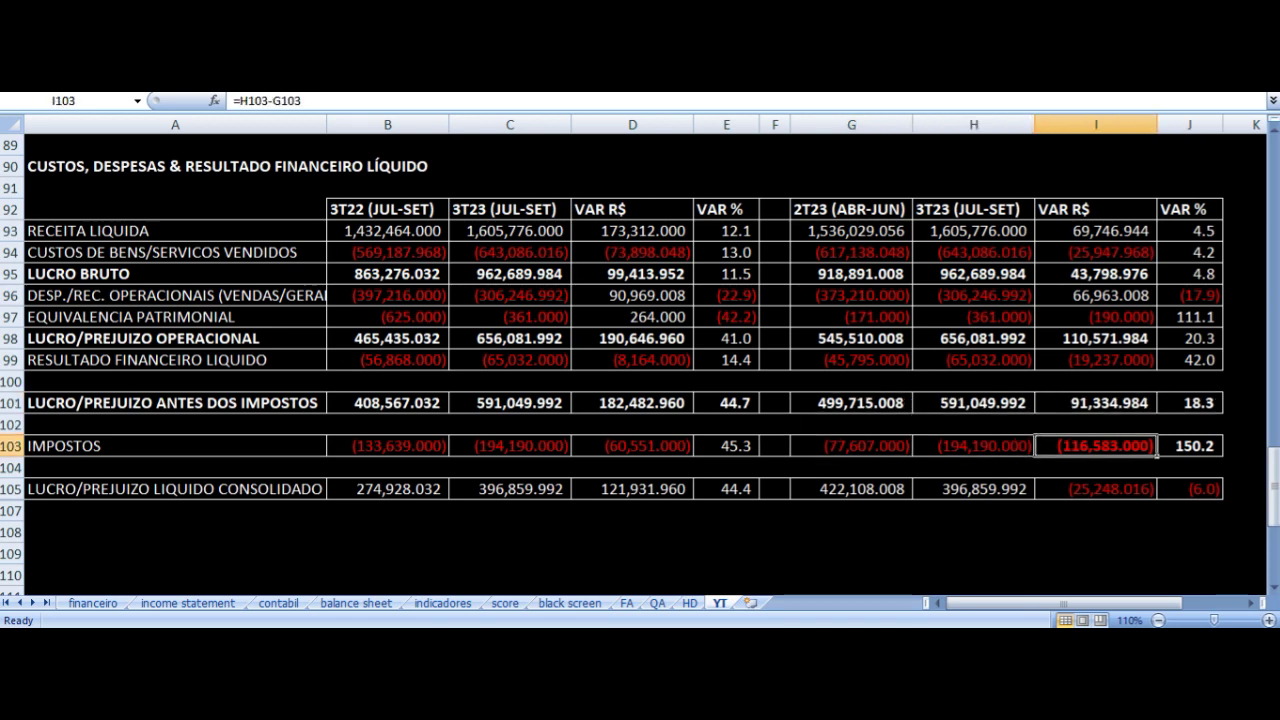
pyautogui.press('Right')
# Compare the 2T23 and 3T23 values in the LUCRO/PREJUIZO LIQUIDO CONSOLIDADO row.
pyautogui.press('Down')
pyautogui.press('Down')
pyautogui.press('Left')
pyautogui.press('Left')
pyautogui.press('Left')
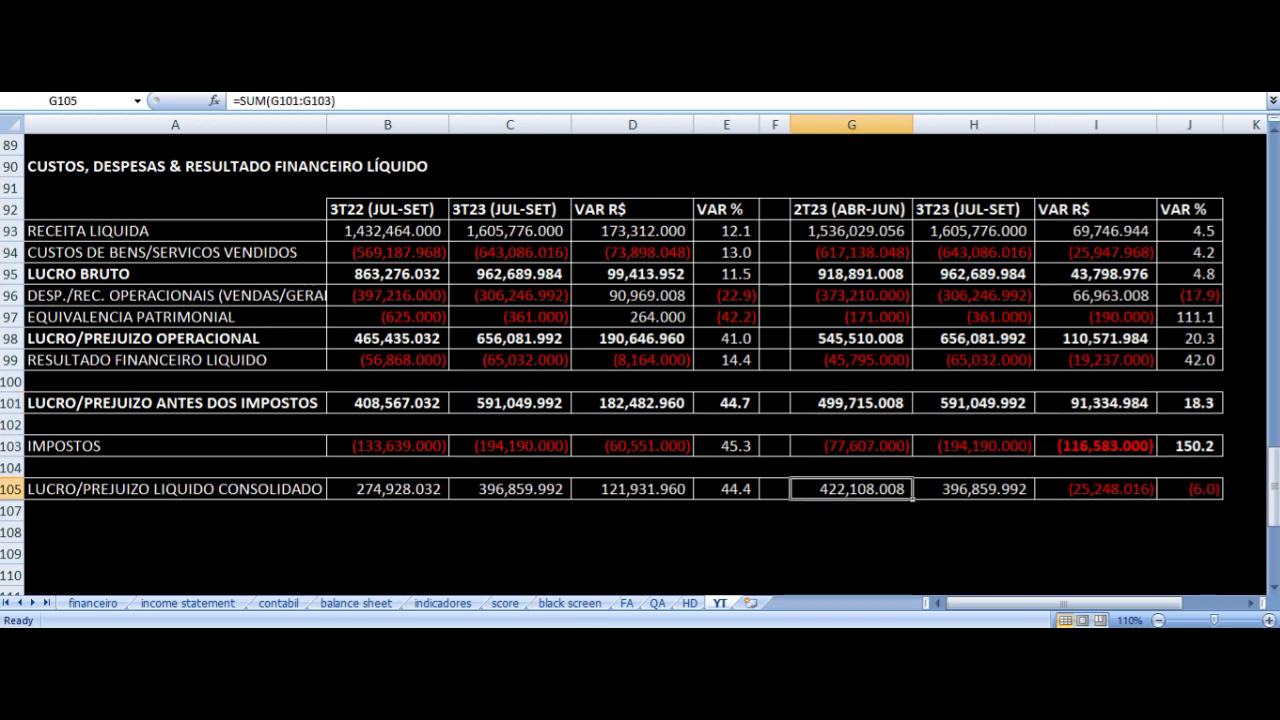
pyautogui.press('Right')
pyautogui.press('Left')
pyautogui.press('Right')
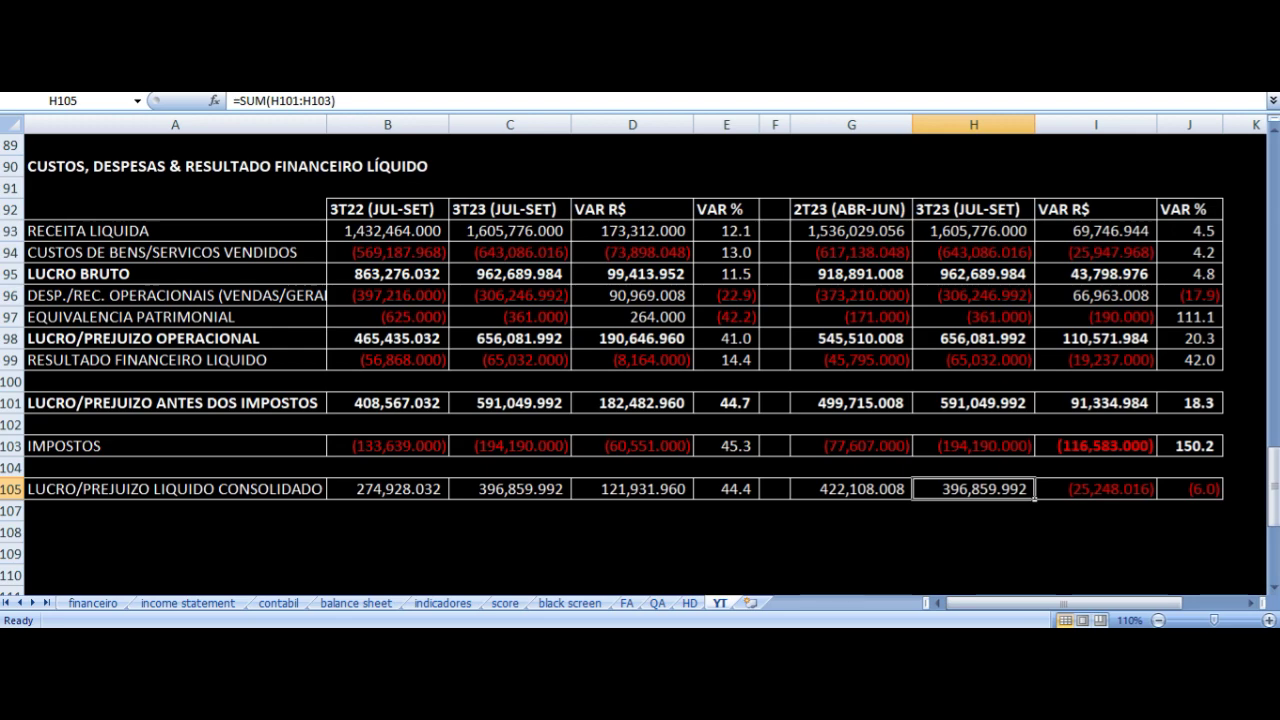
# Review the RECEITA LIQUIDA row in the 9M22 versus 9M23 table, including its VAR R$ and VAR %.
pyautogui.scroll(-7, 945, 379)
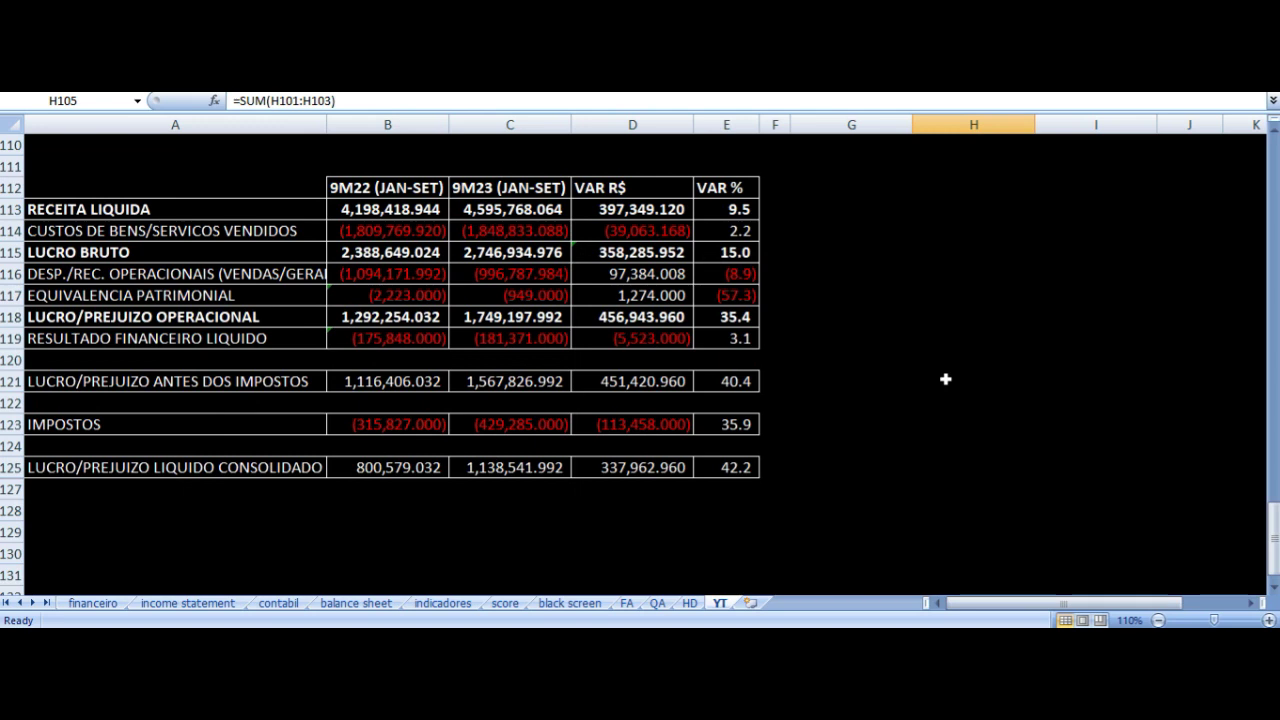
pyautogui.click(368, 212)
pyautogui.press('Right')
pyautogui.press('Right')
pyautogui.press('Right')
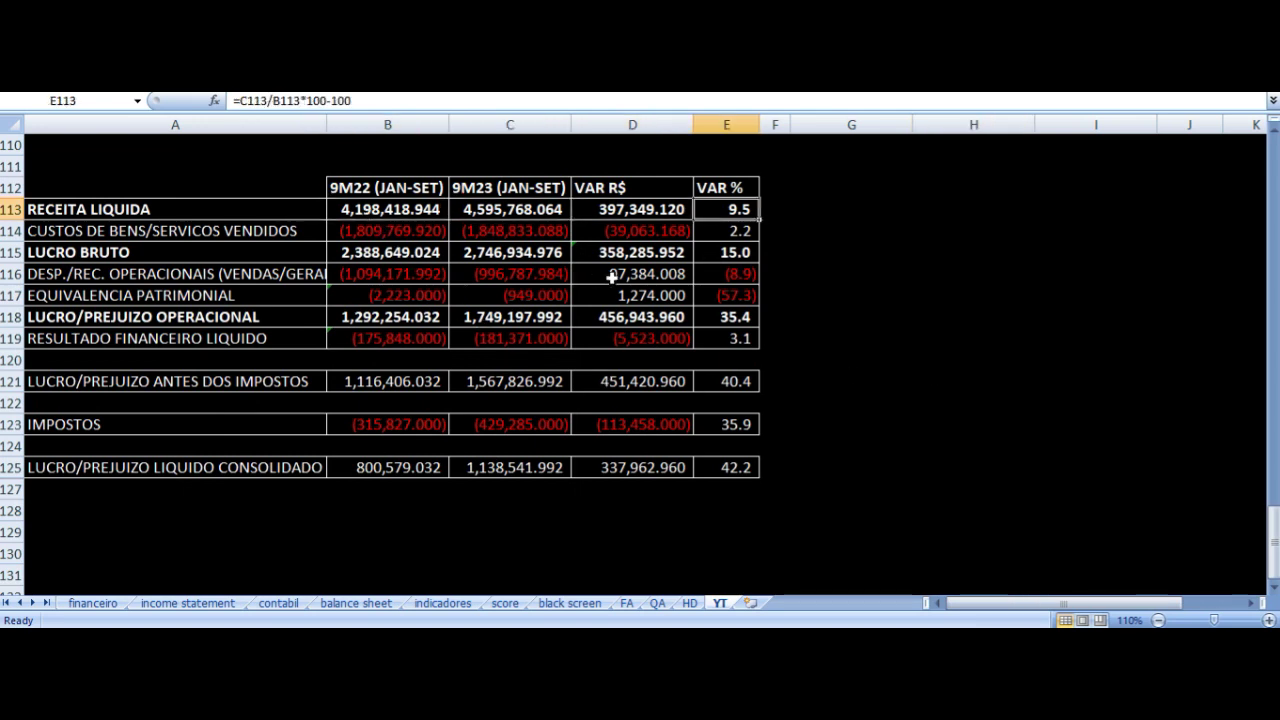
# Check the VAR R$ and VAR % of CUSTOS DE BENS/SERVICOS VENDIDOS for 9M22 versus 9M23.
pyautogui.press('Down')
pyautogui.press('Left')
pyautogui.press('Right')
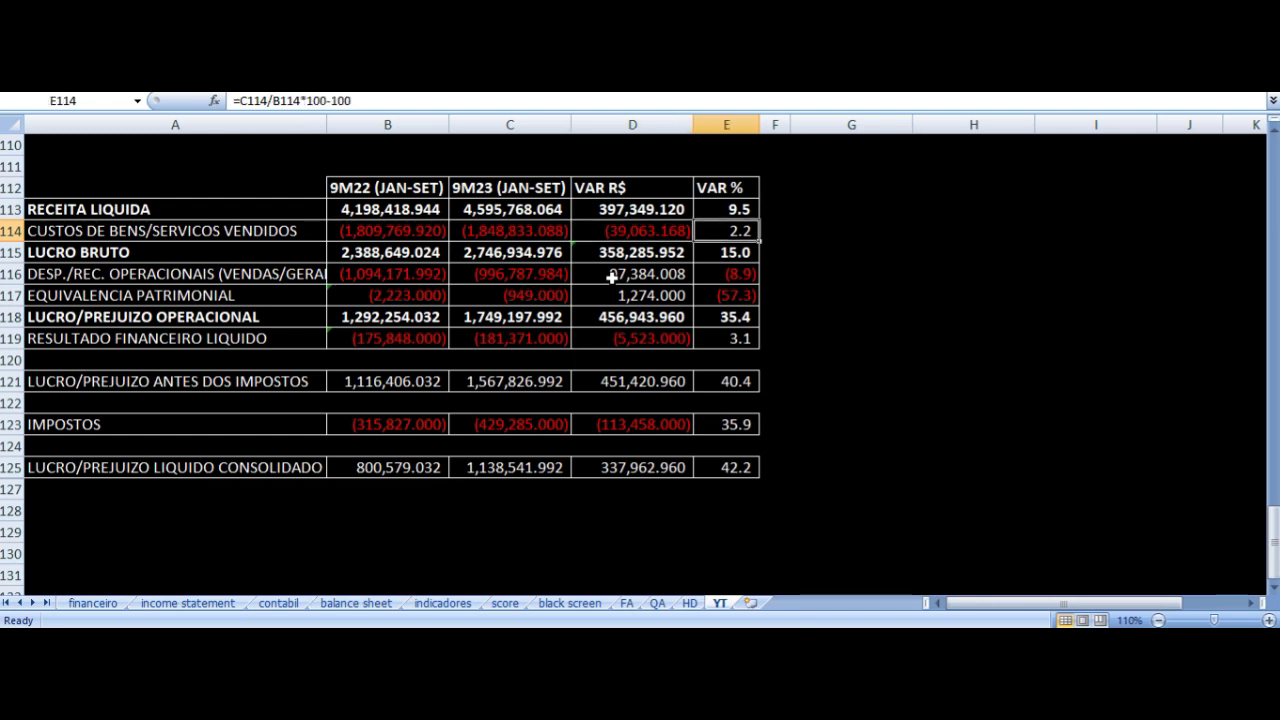
# Check the VAR R$ and VAR % of LUCRO BRUTO for 9M22 versus 9M23.
pyautogui.press('Left')
pyautogui.press('Down')
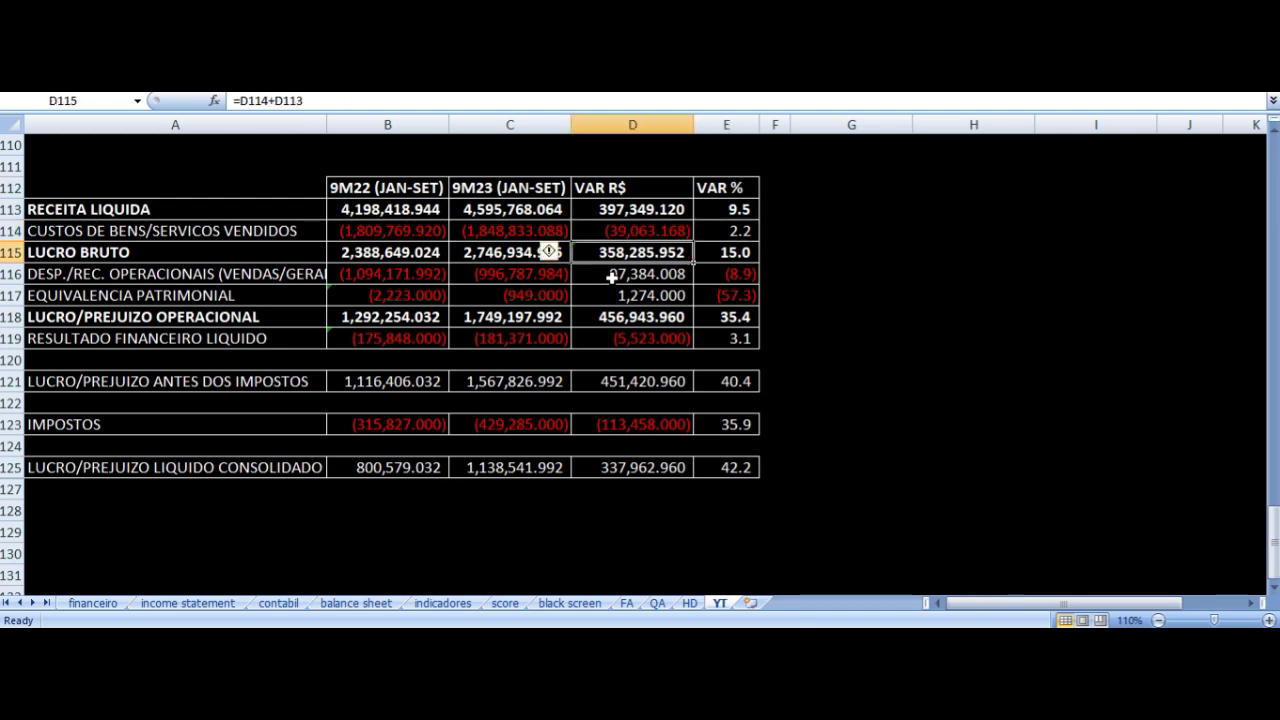
pyautogui.press('Right')
pyautogui.press('Left')
# Examine the DESP./REC. OPERACIONAIS row for 9M22 versus 9M23, including its VAR R$ and VAR %.
pyautogui.press('Down')
pyautogui.press('Left')
pyautogui.press('Left')
pyautogui.press('Left')
pyautogui.press('Right')
pyautogui.press('Right')
pyautogui.press('Right')
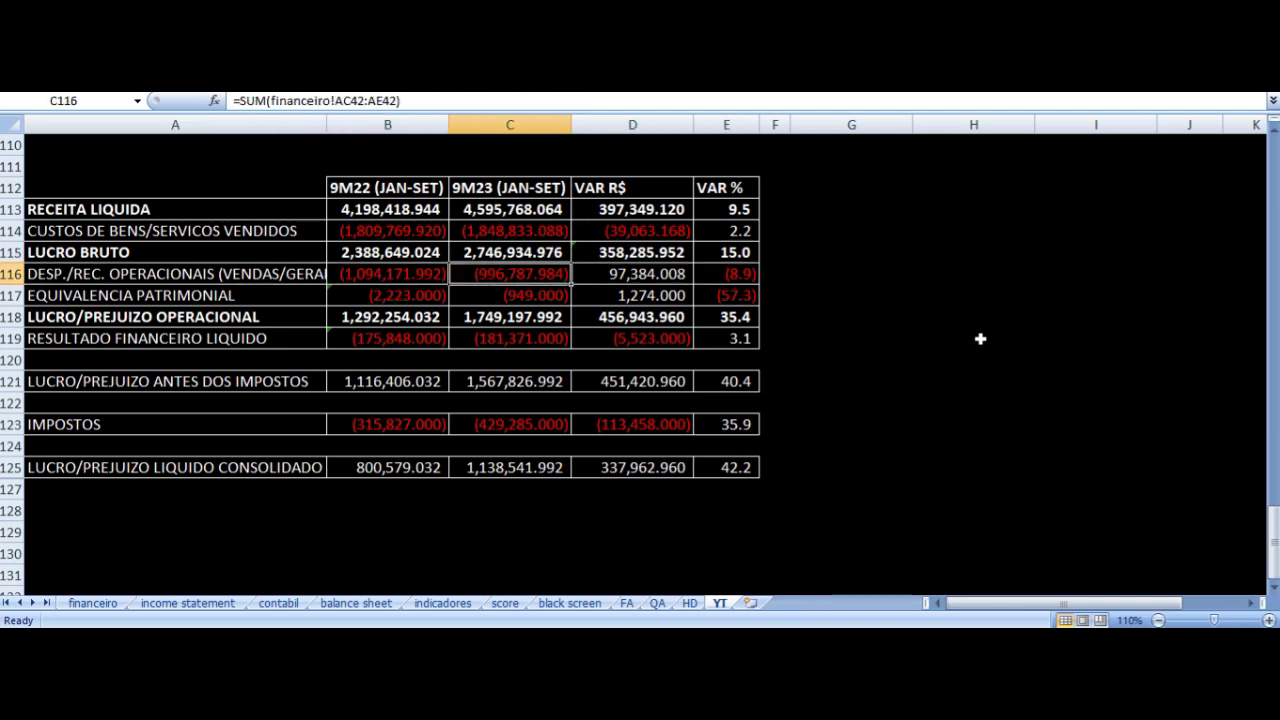
pyautogui.press('Right')
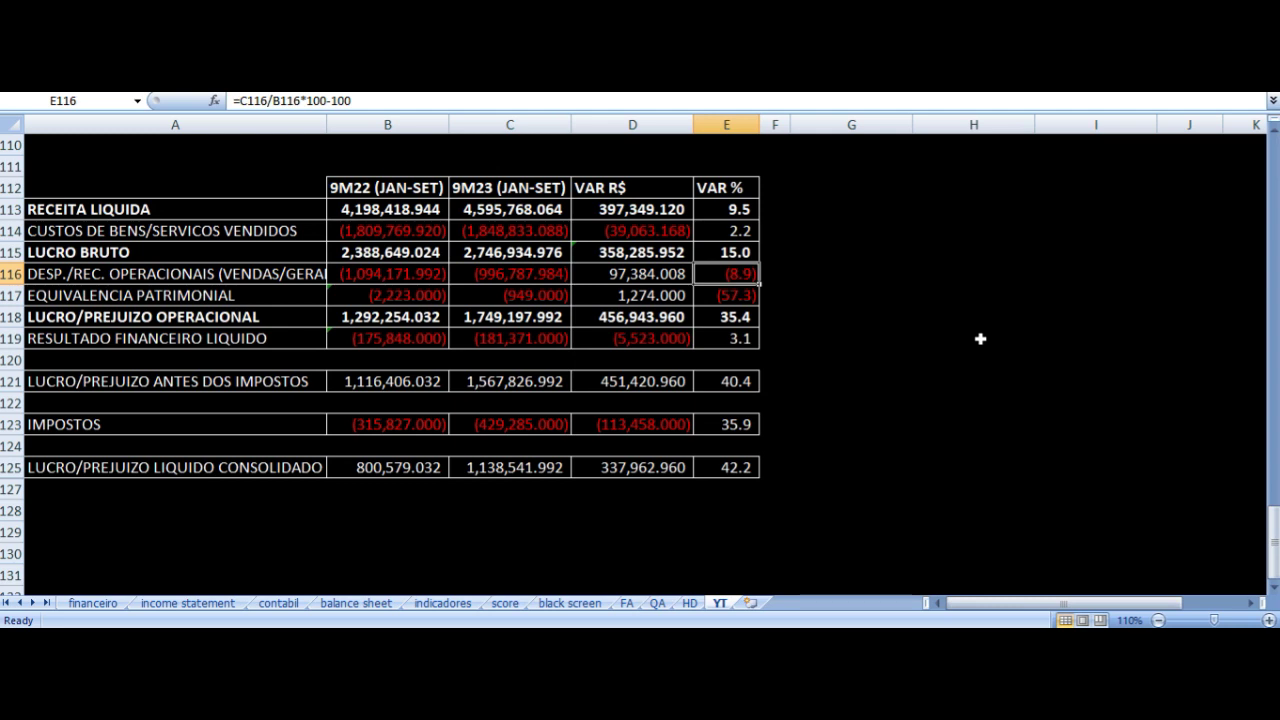
# Review the EQUIVALENCIA PATRIMONIAL row for 9M22 versus 9M23, including its VAR R$ and VAR %.
pyautogui.press('Left')
pyautogui.press('Left')
pyautogui.press('Down')
pyautogui.press('Left')
pyautogui.press('Left')
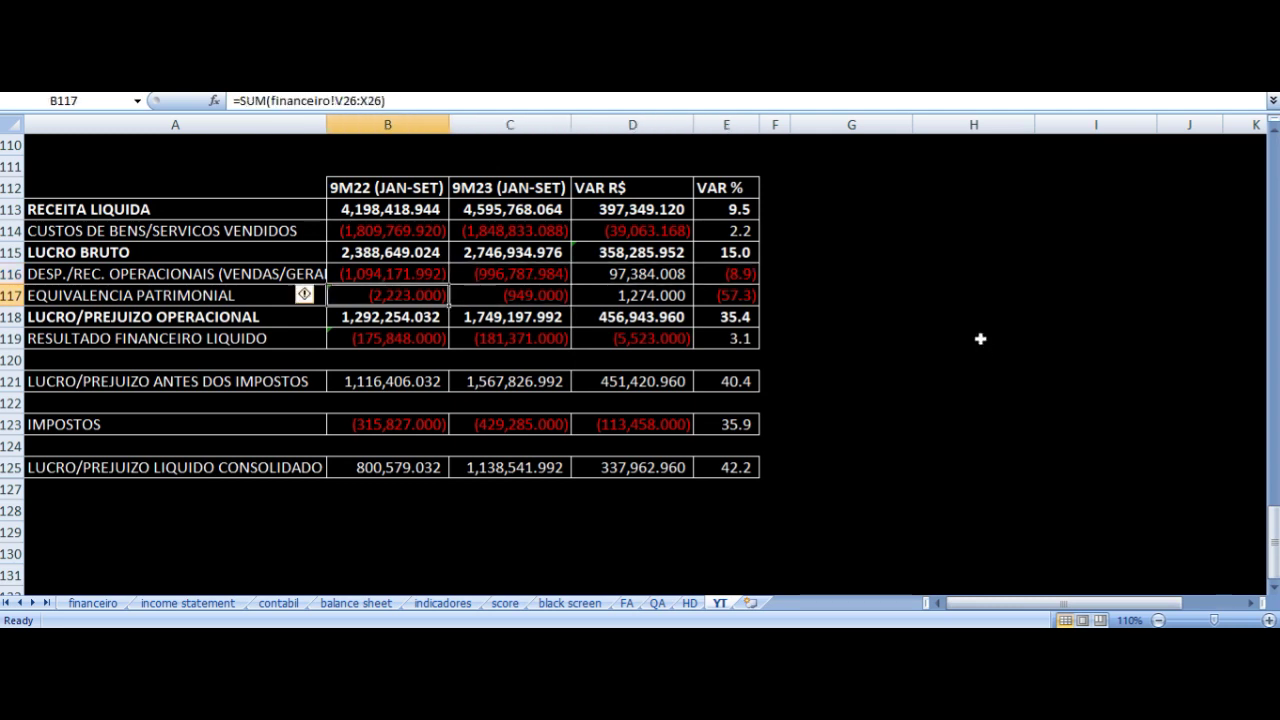
pyautogui.press('Right')
pyautogui.press('Right')
pyautogui.press('Right')
pyautogui.press('Right')
pyautogui.press('Left')
pyautogui.press('Right')
# Examine the LUCRO/PREJUIZO OPERACIONAL row for 9M22 versus 9M23, including its VAR R$ and VAR %.
pyautogui.press('Down')
pyautogui.press('Left')
pyautogui.press('Left')
pyautogui.press('Left')
pyautogui.press('Left')
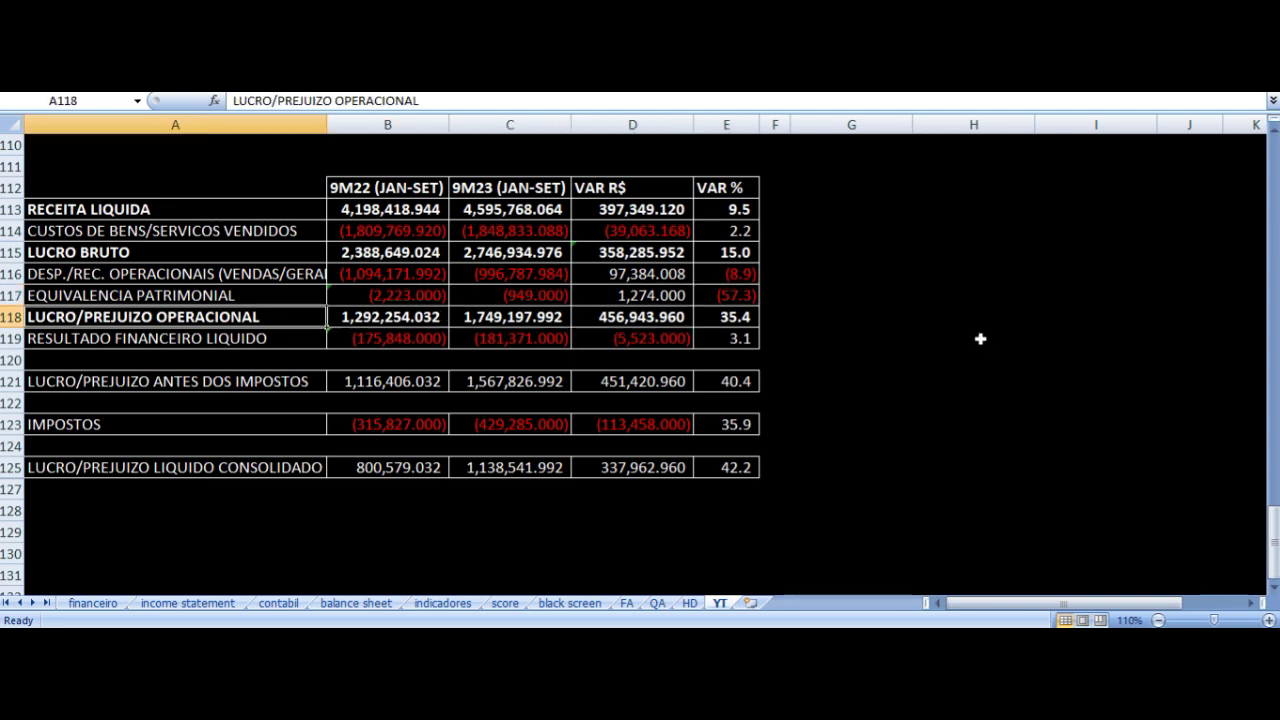
pyautogui.press('Right')
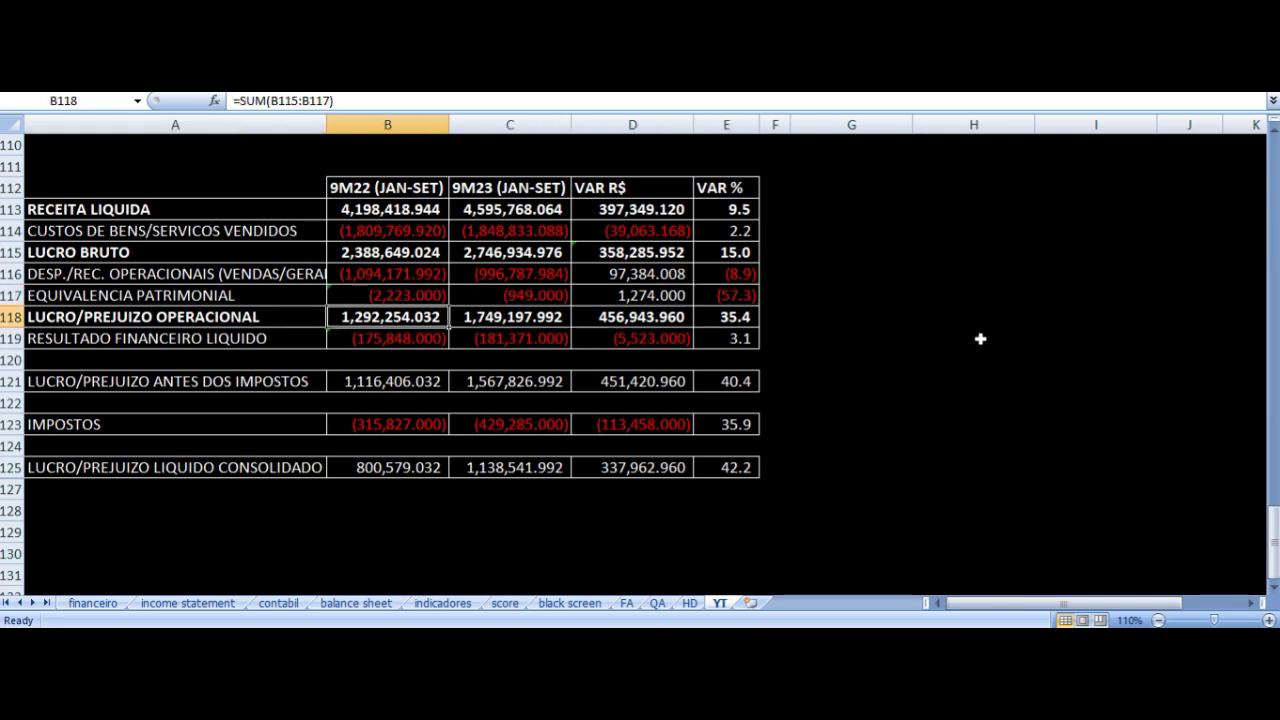
pyautogui.press('Right')
pyautogui.press('Right')
pyautogui.press('Right')
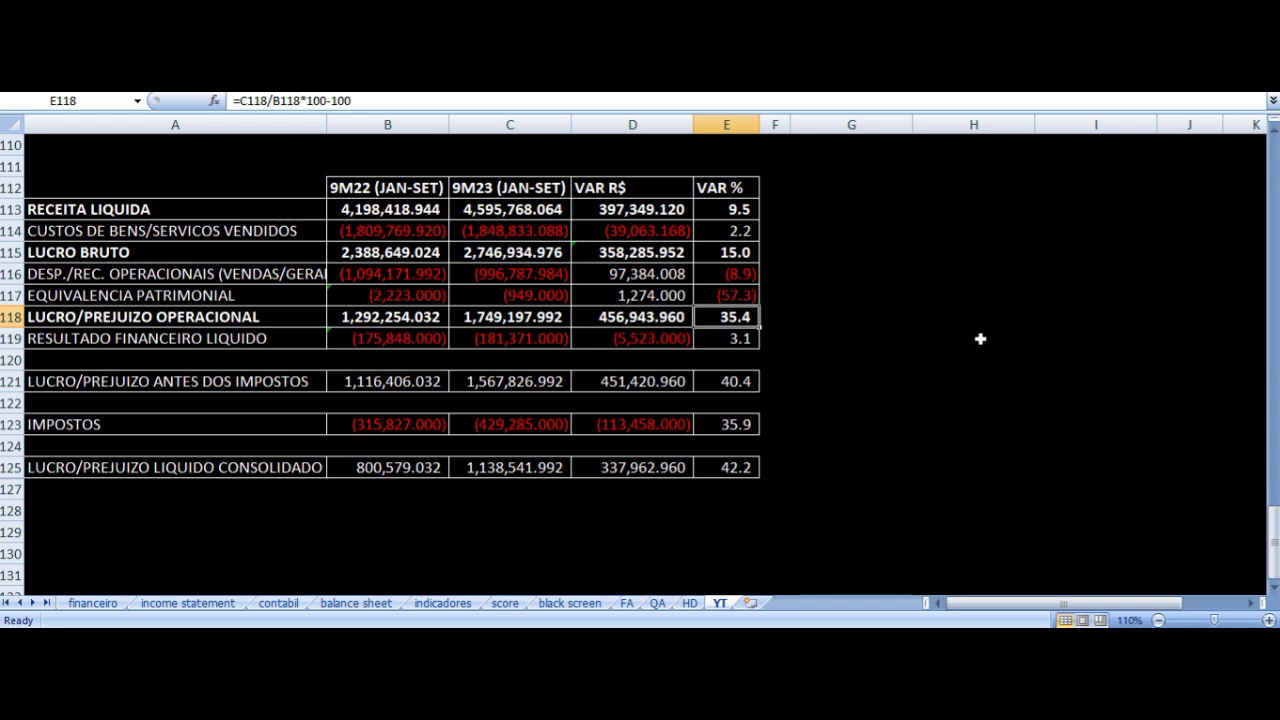
pyautogui.press('Left')
pyautogui.press('Left')
pyautogui.press('Left')
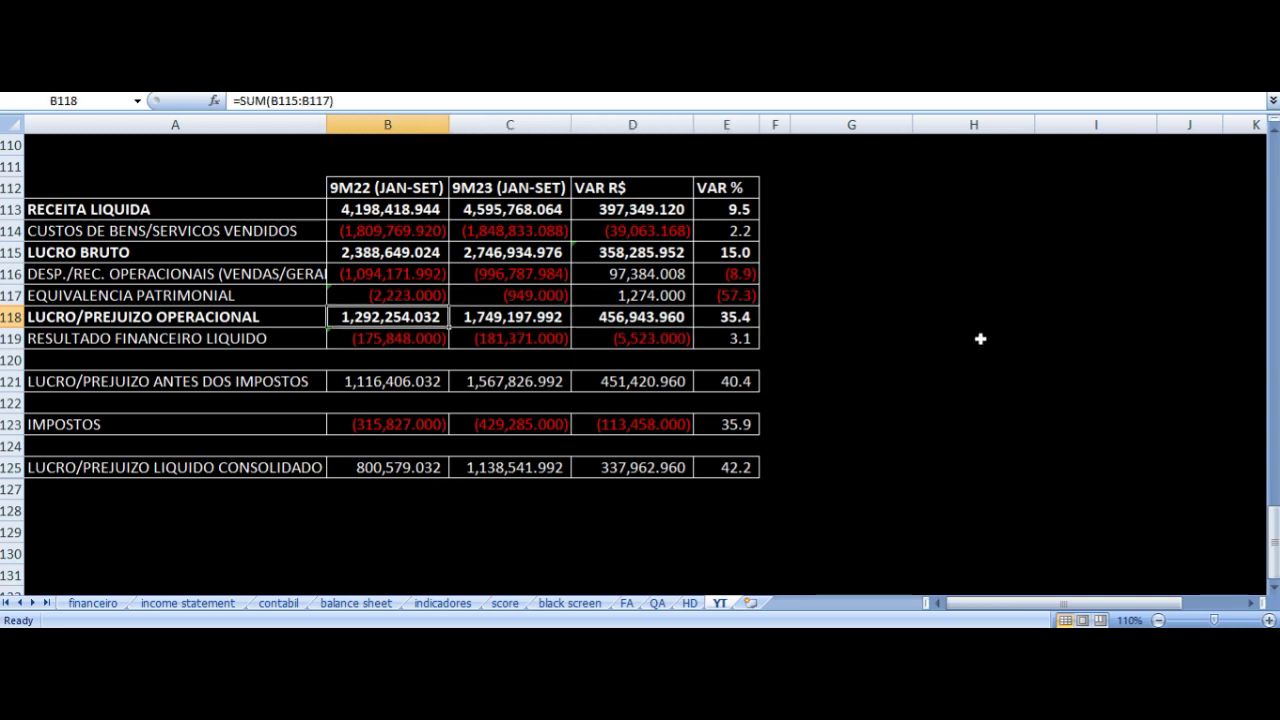
pyautogui.press('Right')
pyautogui.press('Right')
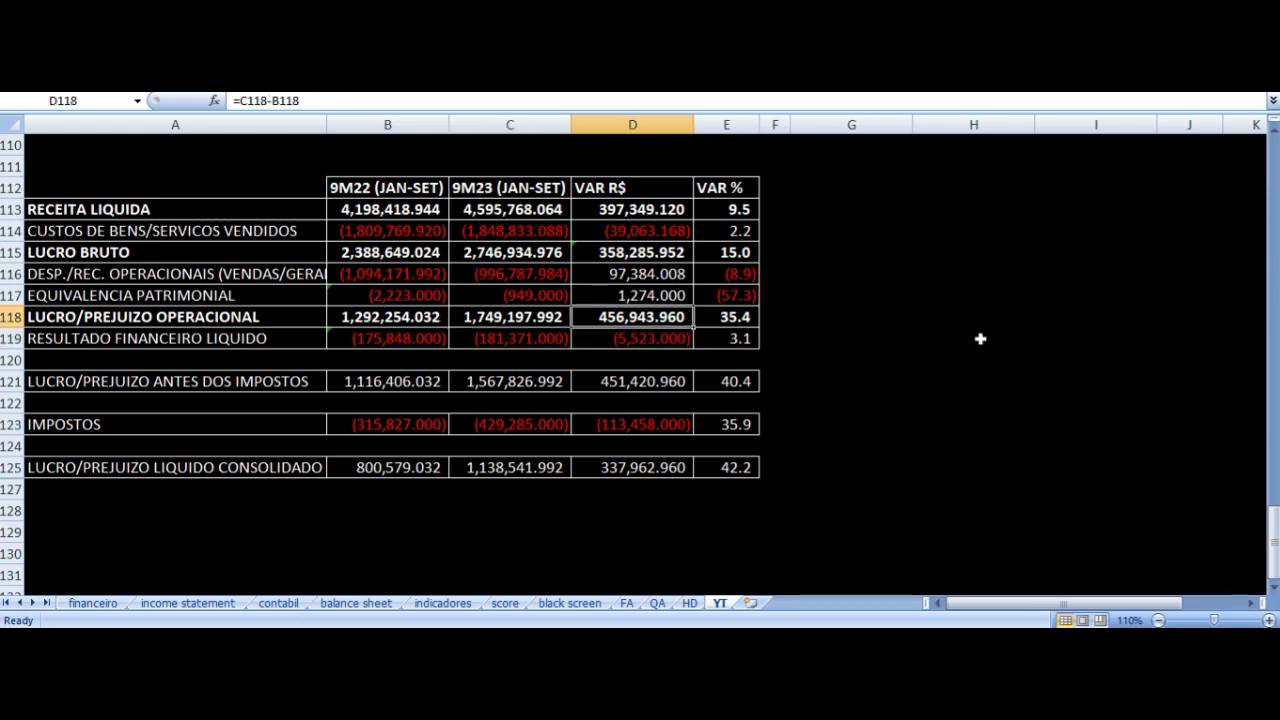
# Compare the 9M22 and 9M23 values in the RESULTADO FINANCEIRO LIQUIDO row and check its VAR R$.
pyautogui.press('Down')
pyautogui.press('Left')
pyautogui.press('Left')
pyautogui.press('Left')
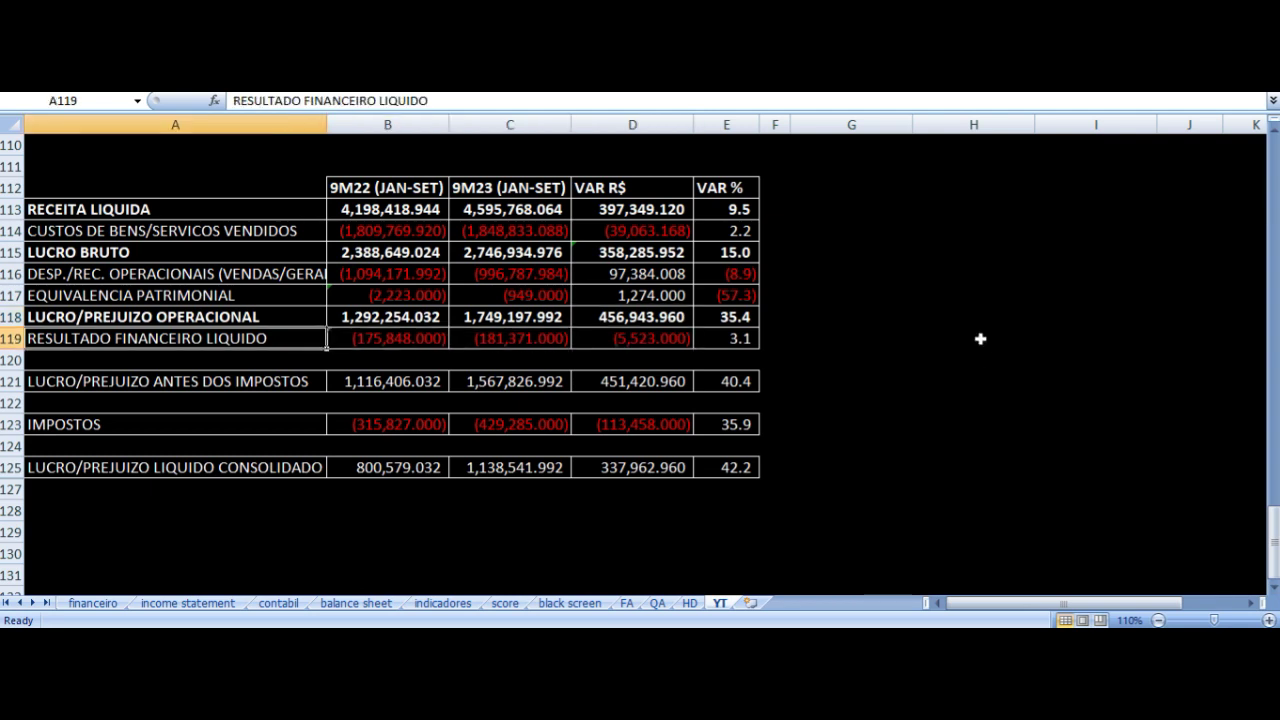
pyautogui.press('Right')
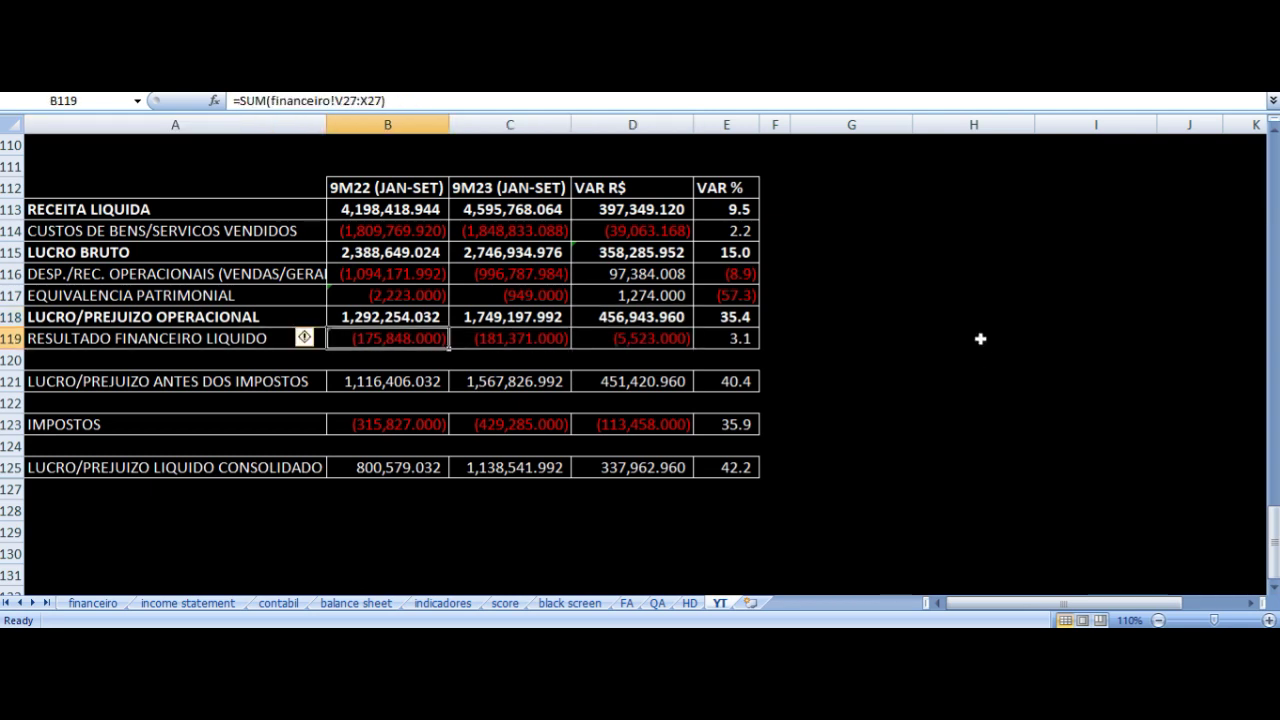
pyautogui.press('Right')
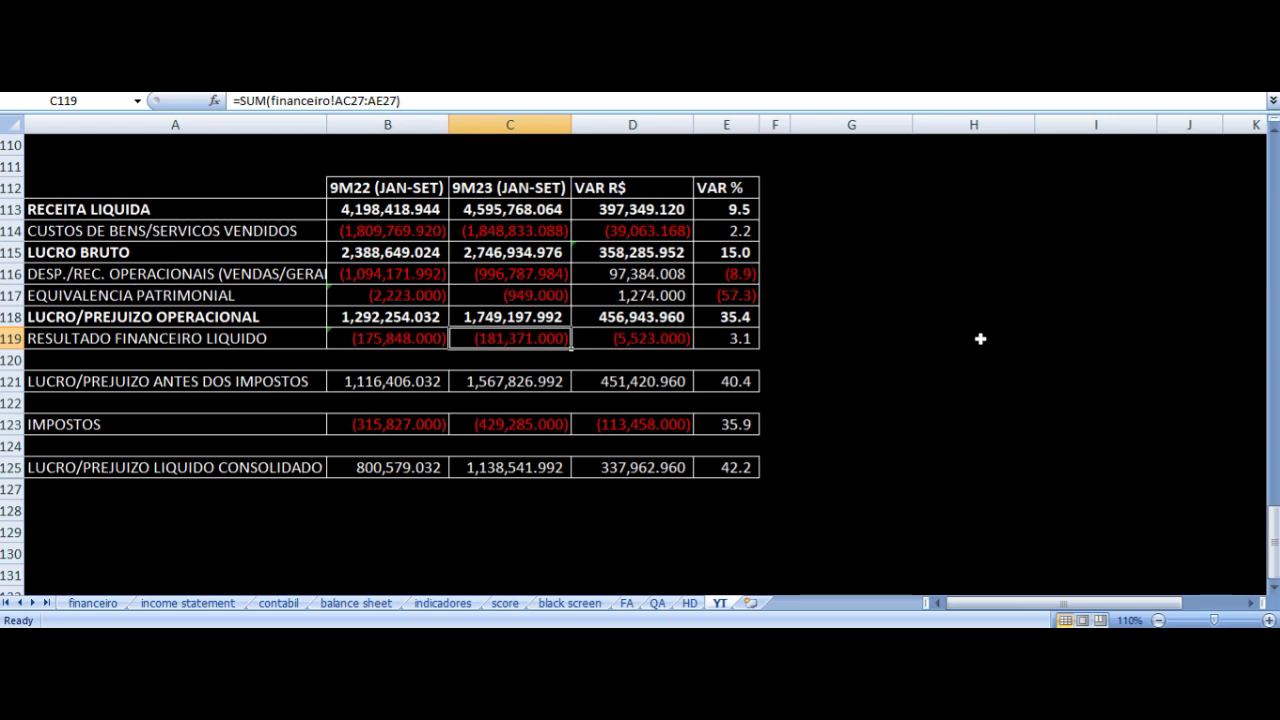
pyautogui.press('Right')
# Review the LUCRO/PREJUIZO ANTES DOS IMPOSTOS row for 9M22 versus 9M23, including its VAR R$ and VAR %.
pyautogui.press('Down')
pyautogui.press('Down')
pyautogui.press('Left')
pyautogui.press('Left')
pyautogui.press('Left')
pyautogui.press('Right')
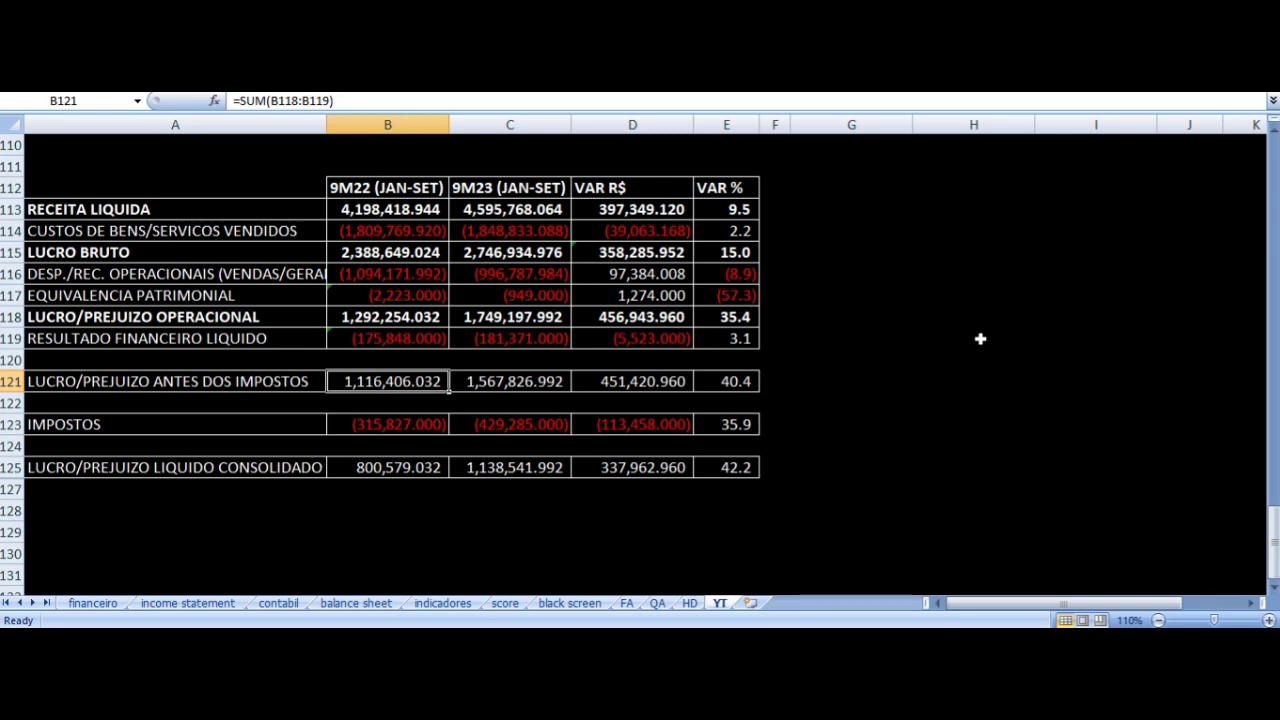
pyautogui.press('Right')
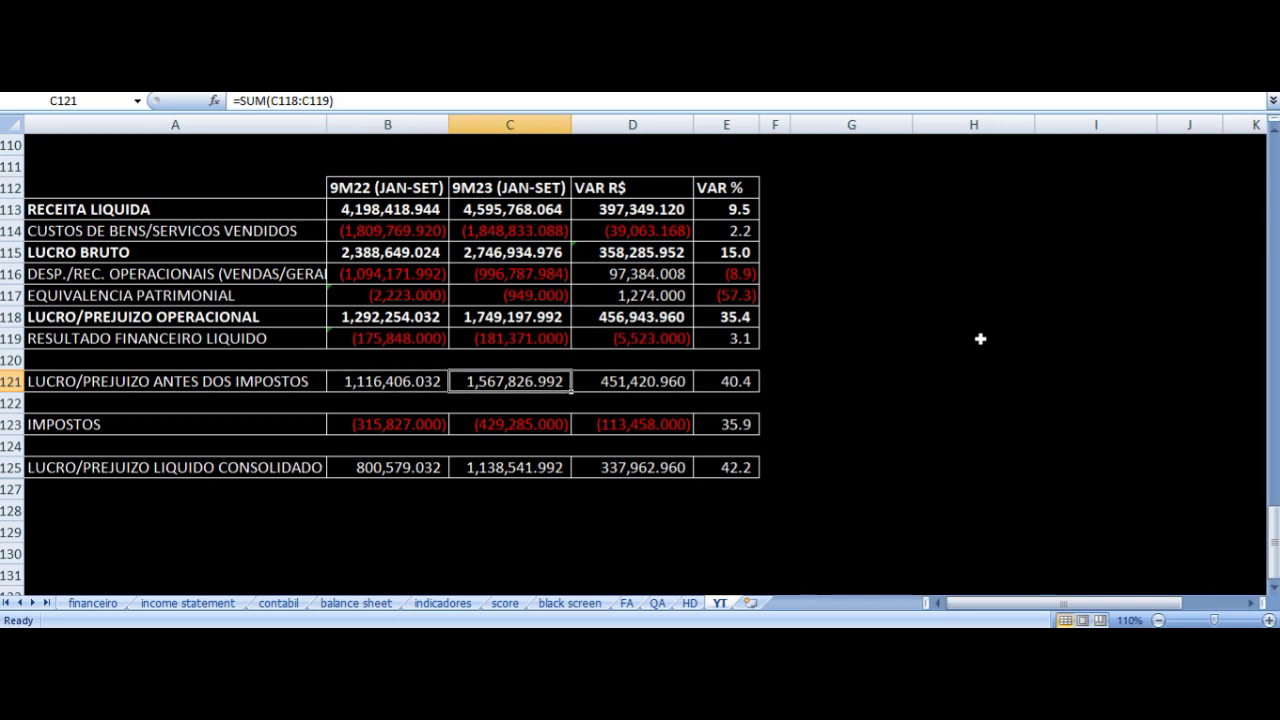
pyautogui.press('Right')
pyautogui.press('Right')
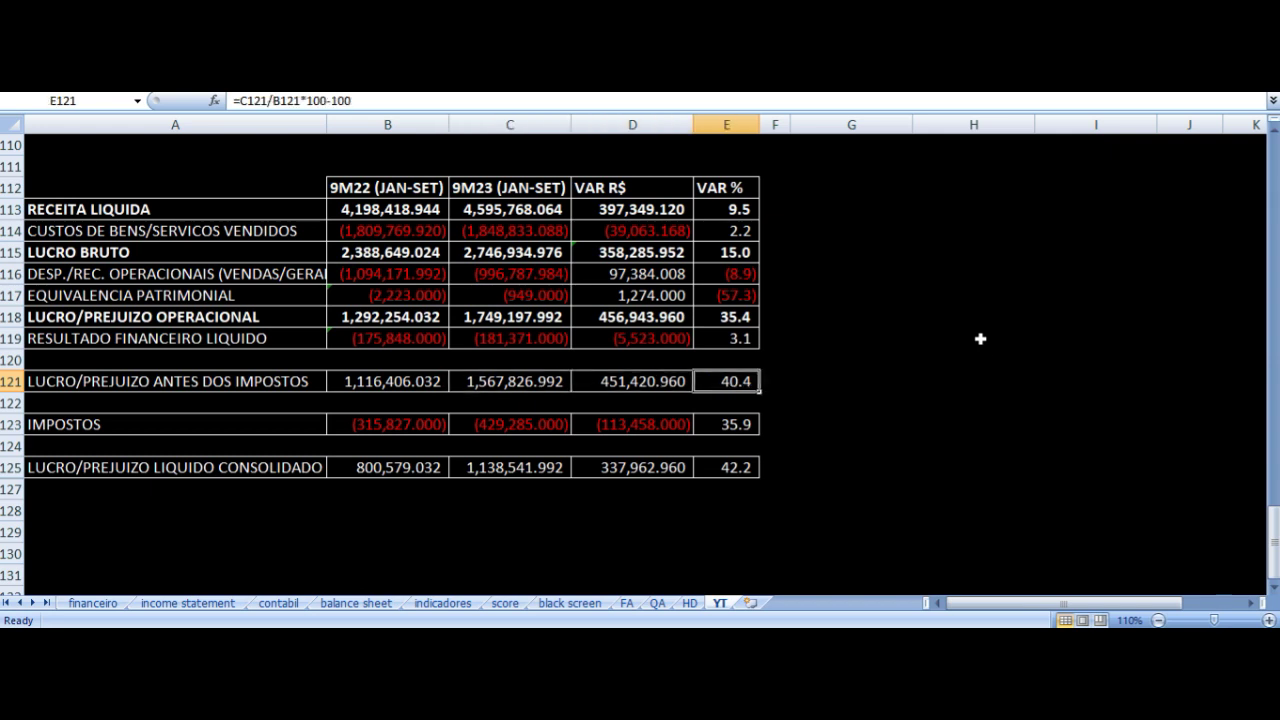
# Compare the 9M22 and 9M23 values in the IMPOSTOS row.
pyautogui.press('Down')
pyautogui.press('Down')
pyautogui.press('Down')
pyautogui.press('Up')
pyautogui.press('Left')
pyautogui.press('Left')
pyautogui.press('Left')
pyautogui.press('Left')
pyautogui.press('Right')
pyautogui.press('Right')
pyautogui.press('Left')
pyautogui.press('Left')
pyautogui.press('Right')
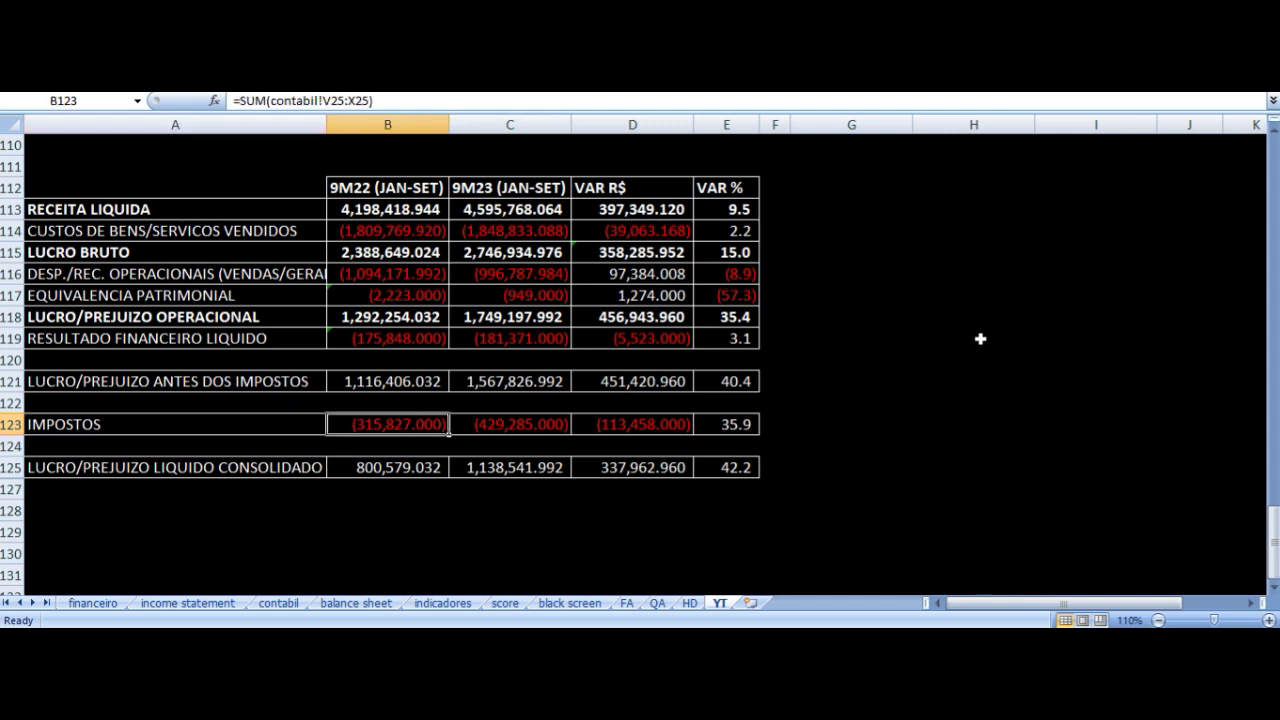
# Examine the LUCRO/PREJUIZO LIQUIDO CONSOLIDADO row for 9M22 versus 9M23, including its VAR R$ and VAR %.
pyautogui.press('Left')
pyautogui.press('Down')
pyautogui.press('Right')
pyautogui.press('Down')
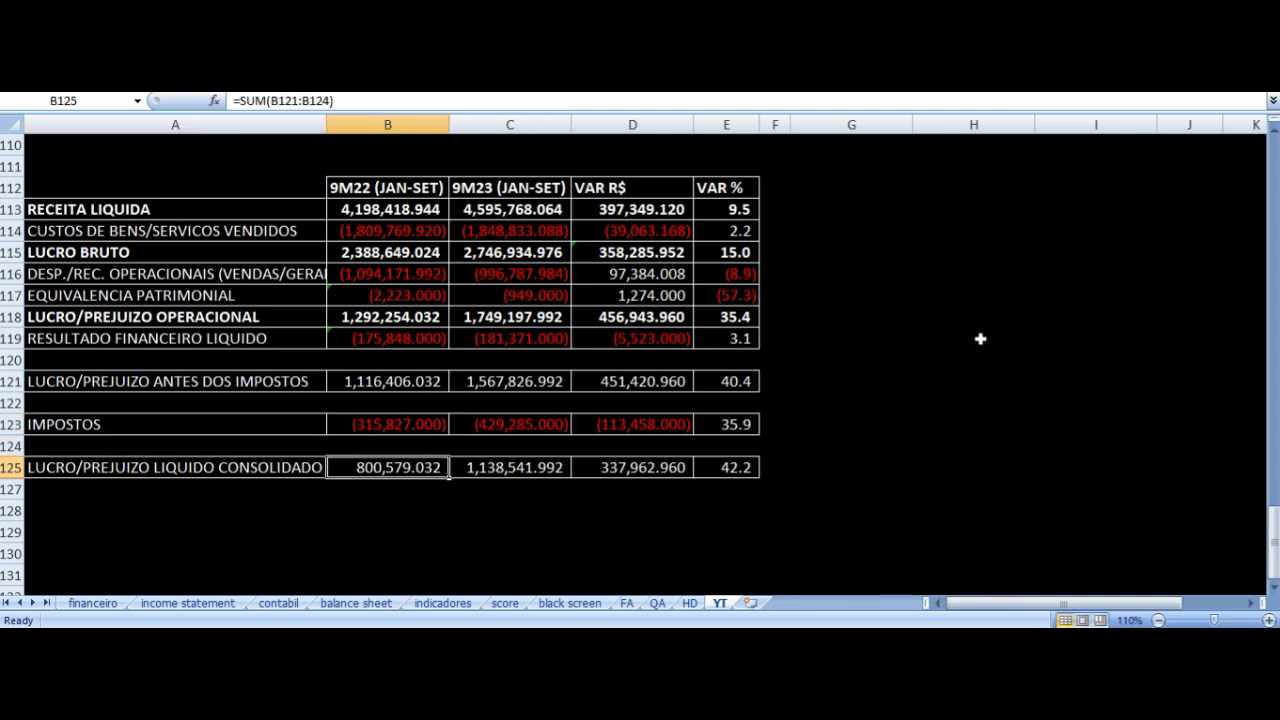
pyautogui.press('Right')
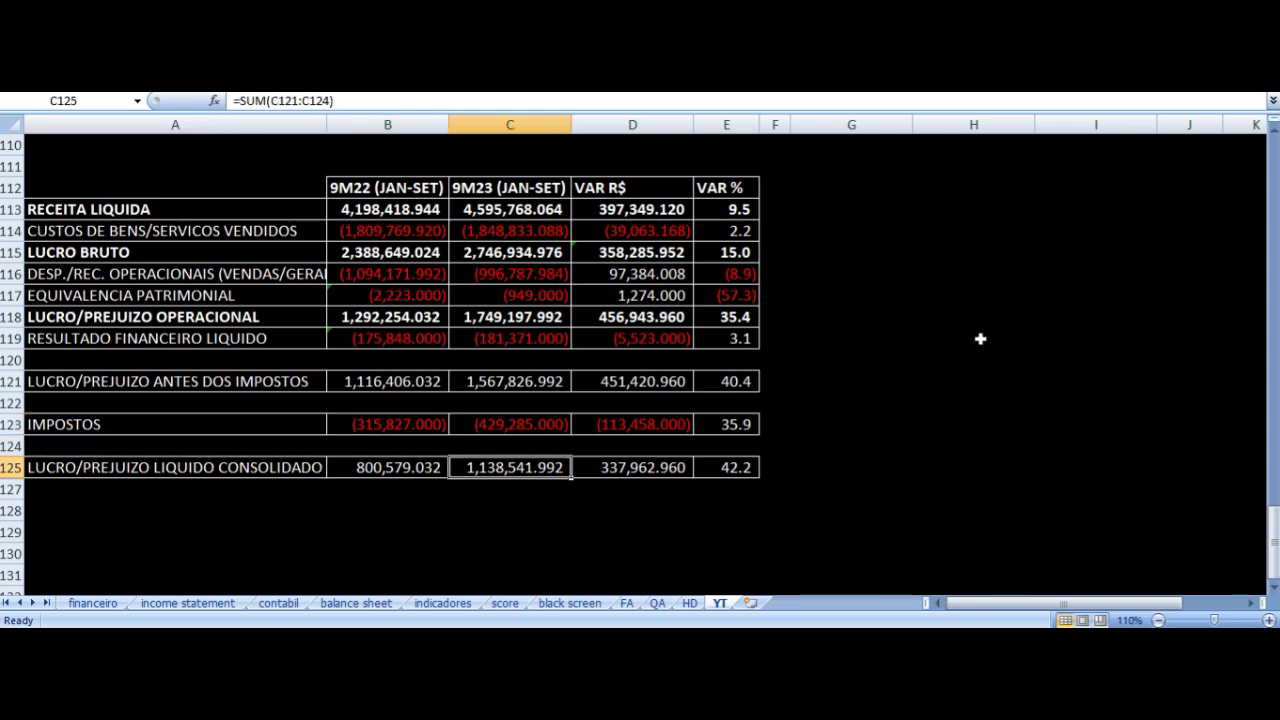
pyautogui.press('Up')
pyautogui.press('Down')
pyautogui.press('Right')
pyautogui.press('Right')
pyautogui.press('Left')
pyautogui.press('Right')
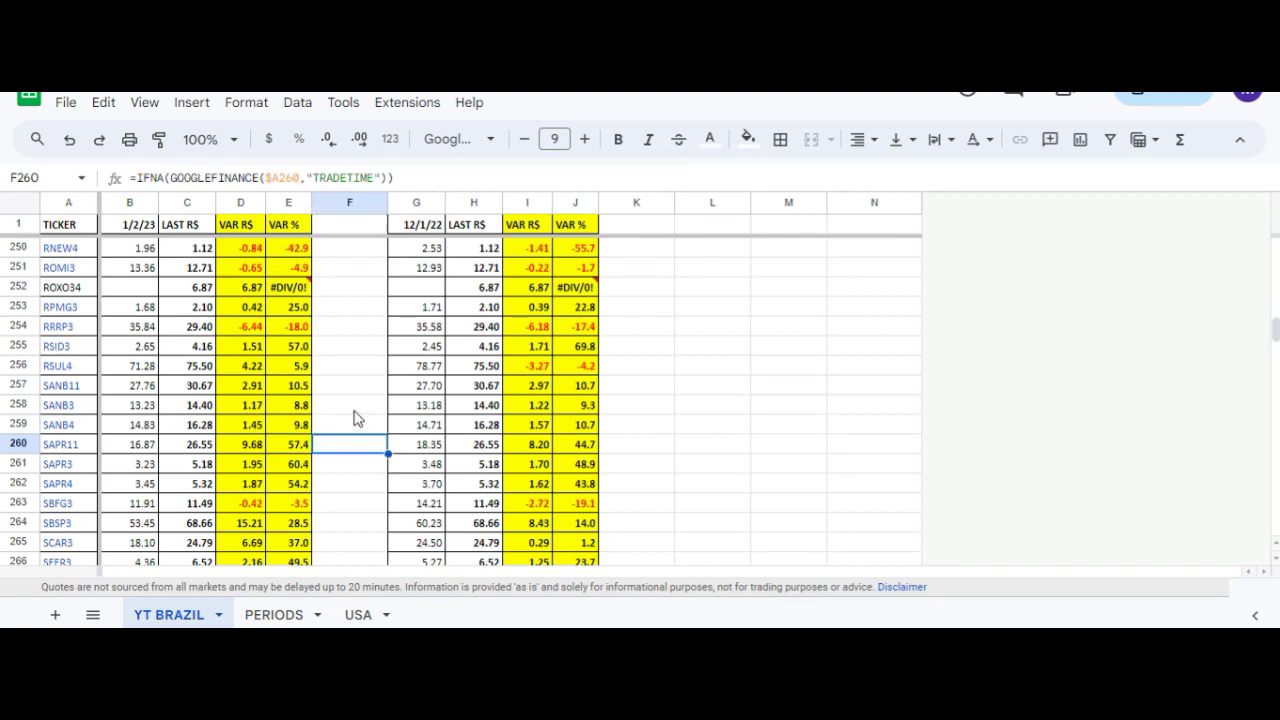
# Switch to the YT BRAZIL sheet in Google Sheets and review SAPR11's price change since 1/2/23, including VAR R$ and VAR %.
pyautogui.press('Left')
pyautogui.press('Left')
pyautogui.press('Left')
pyautogui.press('Left')
pyautogui.press('Left')
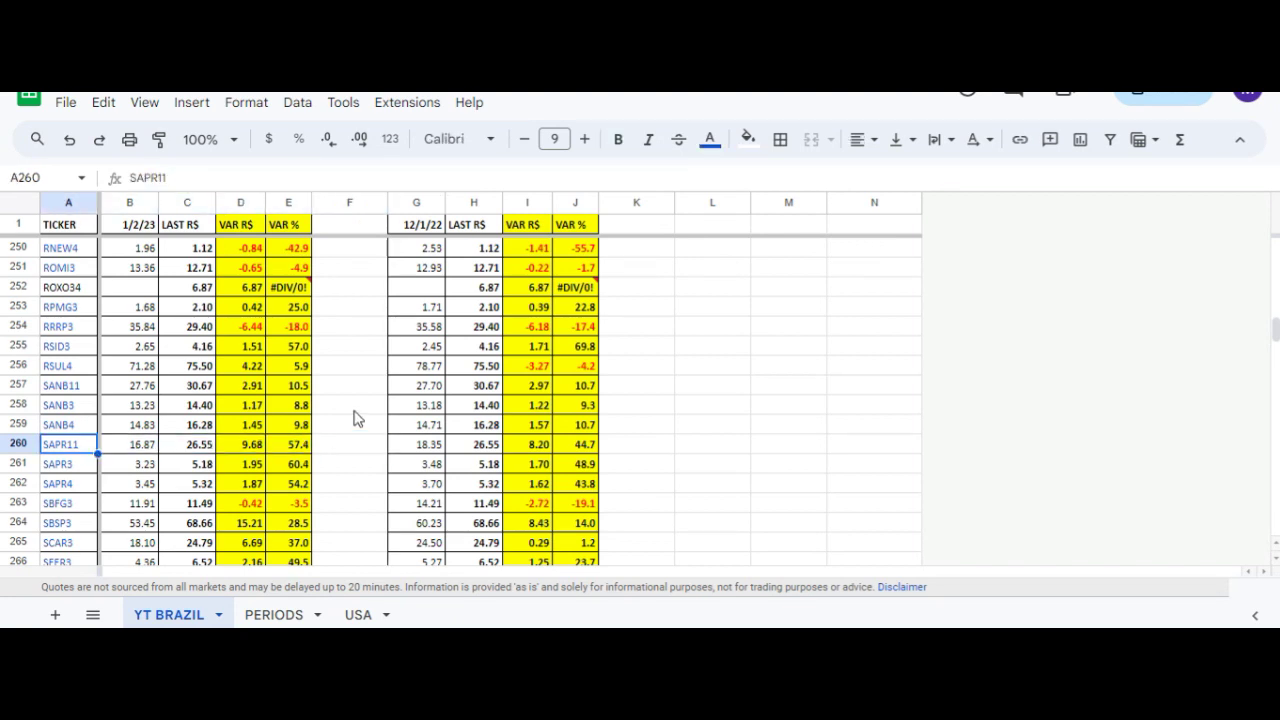
pyautogui.press('Right')
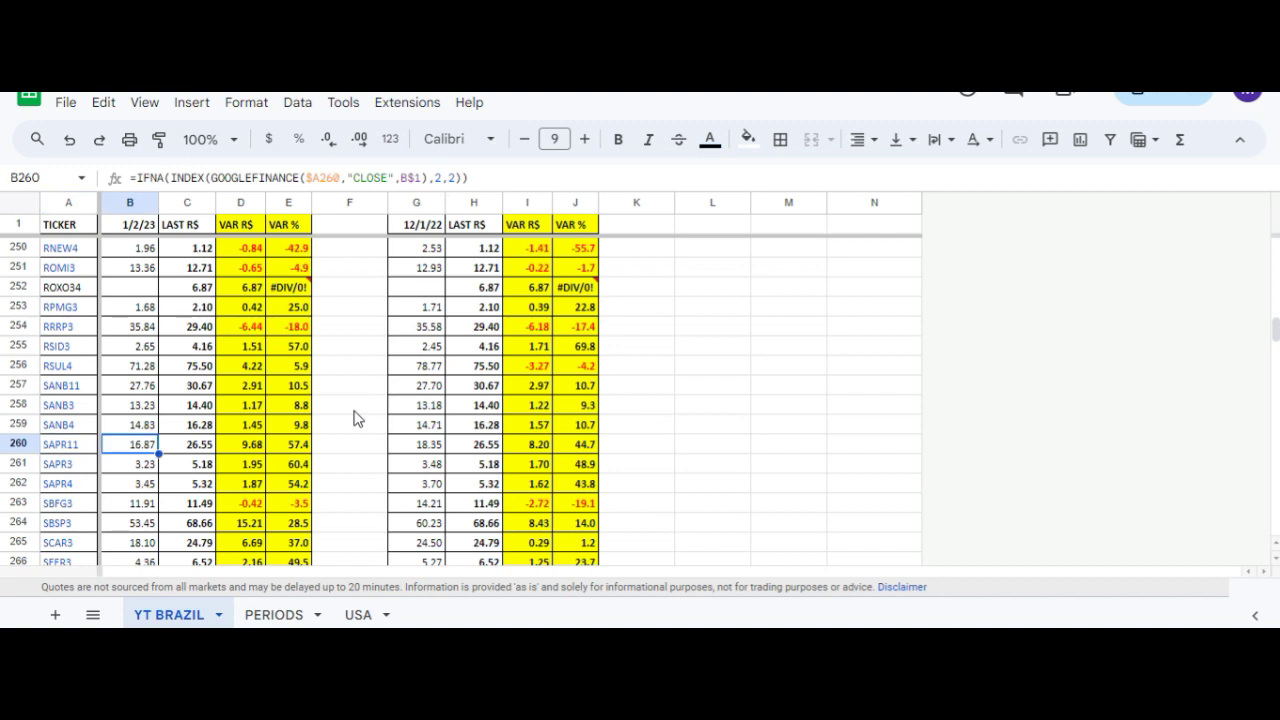
pyautogui.press('Right')
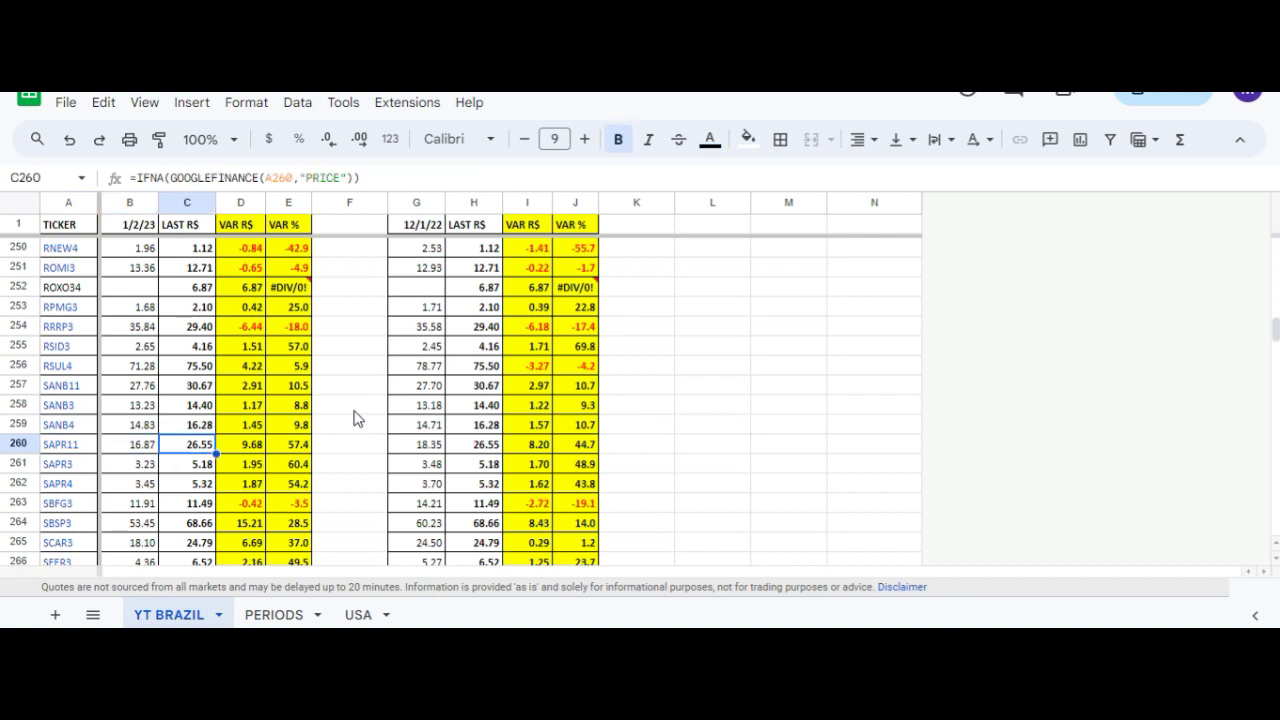
pyautogui.press('Right')
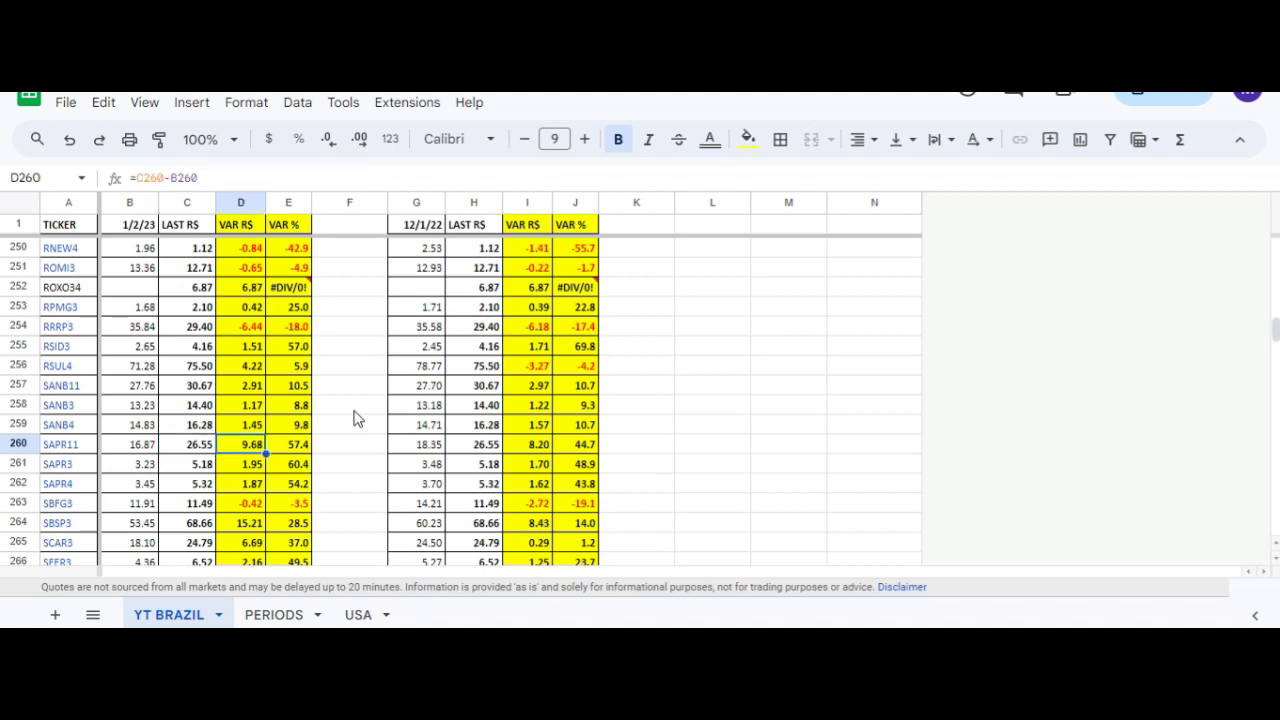
pyautogui.press('Right')
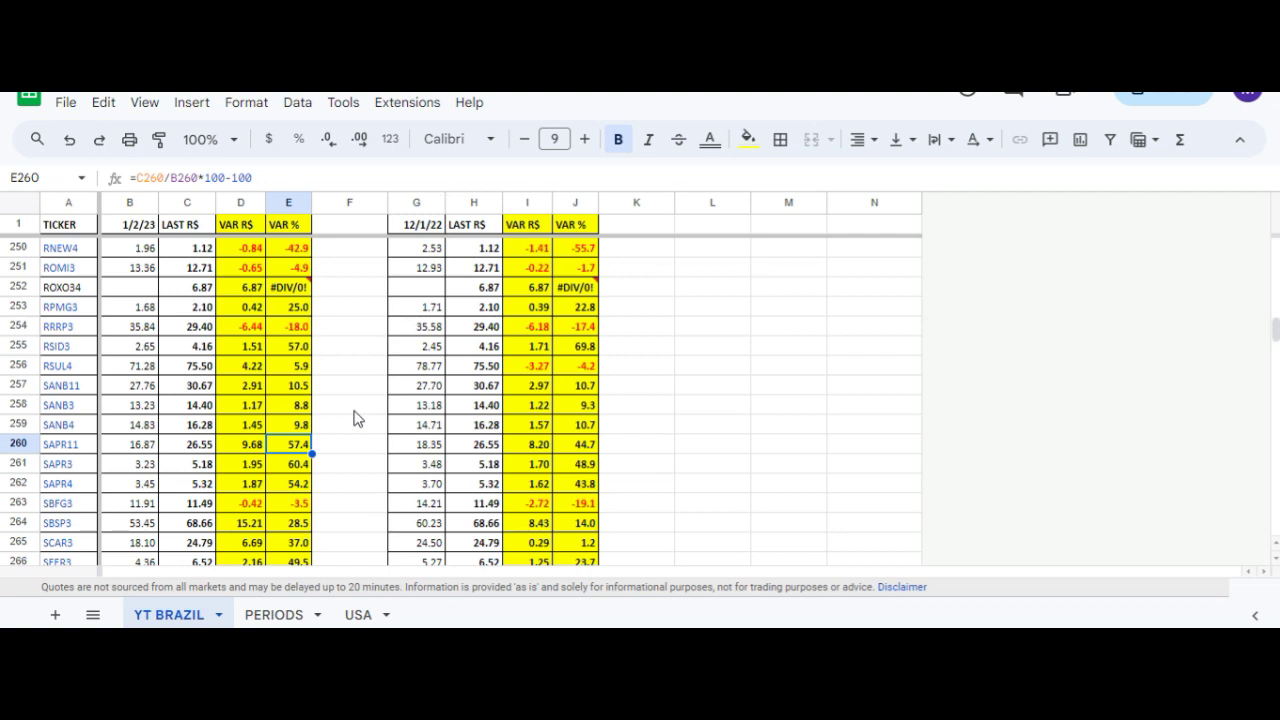
# Review SAPR11's price change since 12/1/22, including LAST R$, VAR R$ and VAR %.
pyautogui.press('Right')
pyautogui.press('Right')
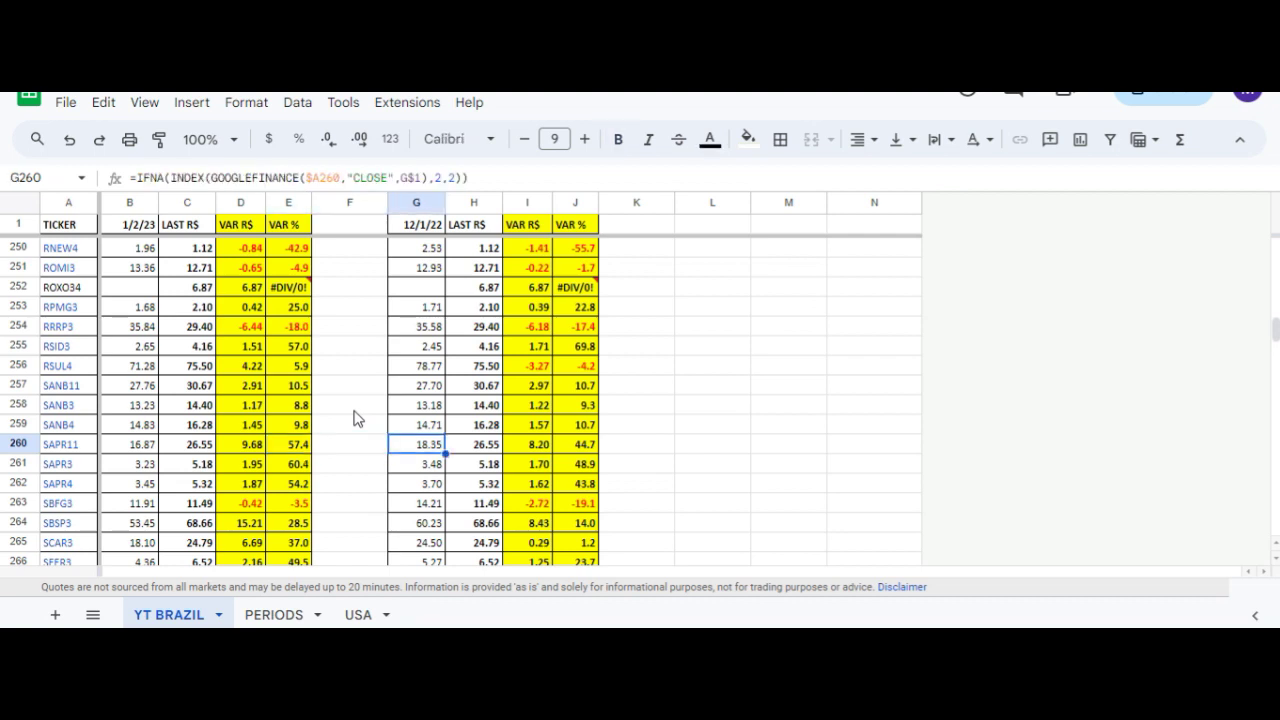
pyautogui.press('Right')
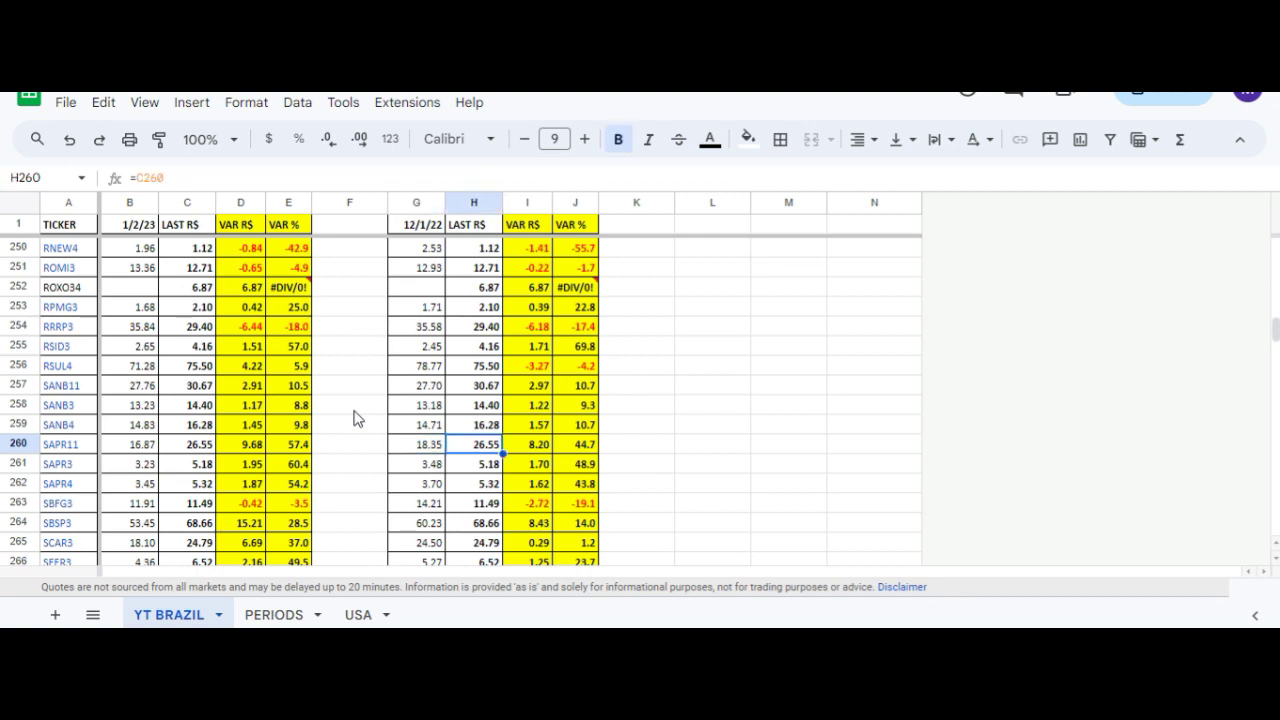
pyautogui.press('Right')
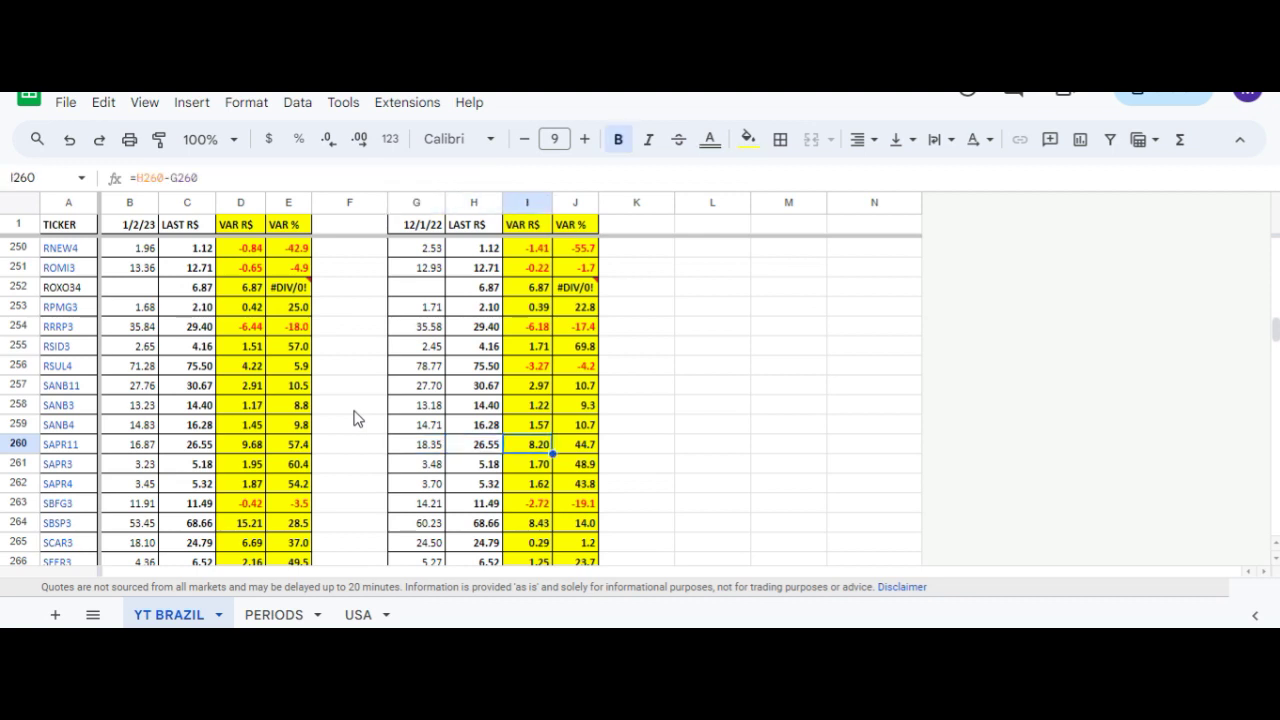
pyautogui.press('Right')
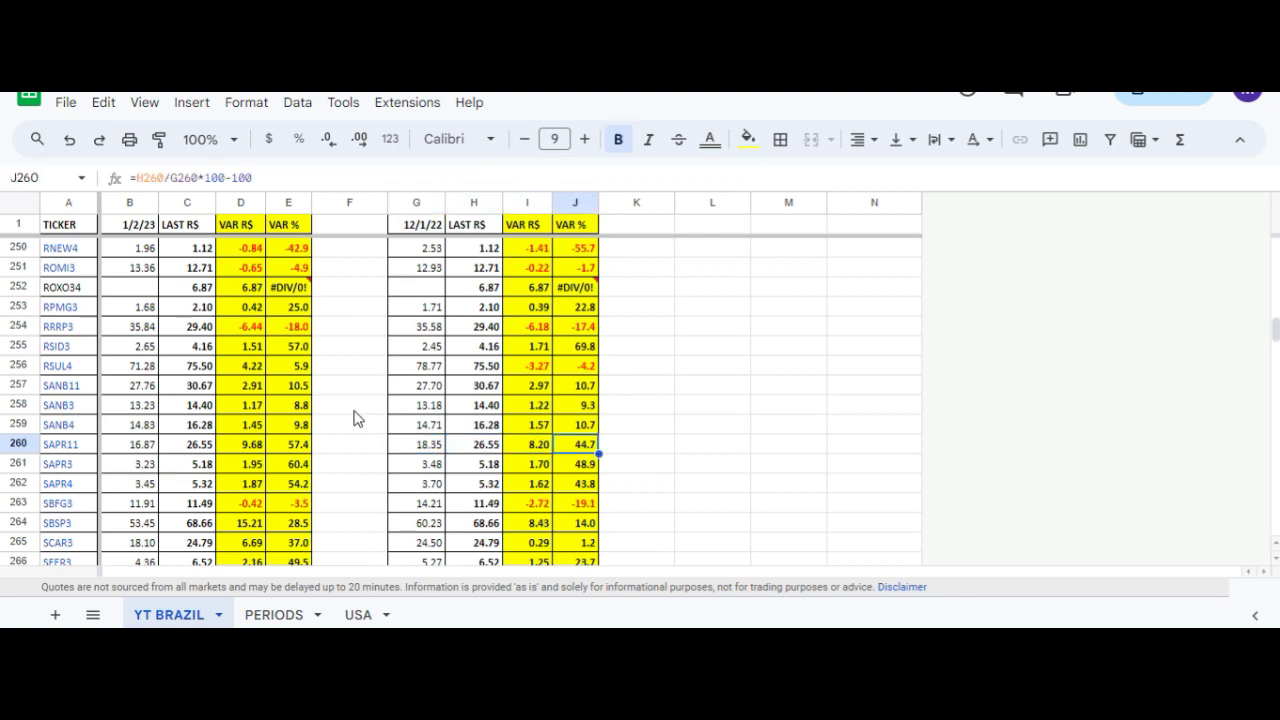
# Review SAPR3's price change since 1/2/23, including LAST R$, VAR R$ and VAR %.
pyautogui.press('Down')
pyautogui.press('Left')
pyautogui.press('Left')
pyautogui.press('Left')
pyautogui.press('Left')
pyautogui.press('Left')
pyautogui.press('Left')
pyautogui.press('Left')
pyautogui.press('Left')
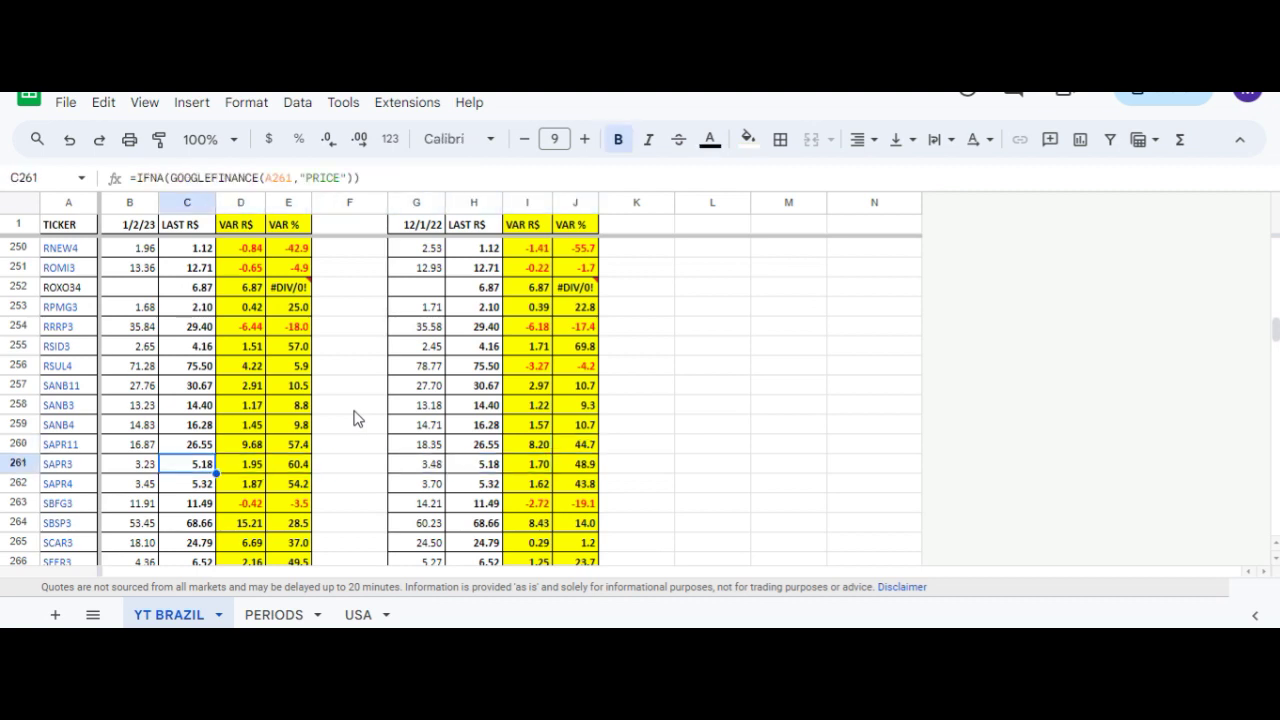
pyautogui.press('Left')
pyautogui.press('Right')
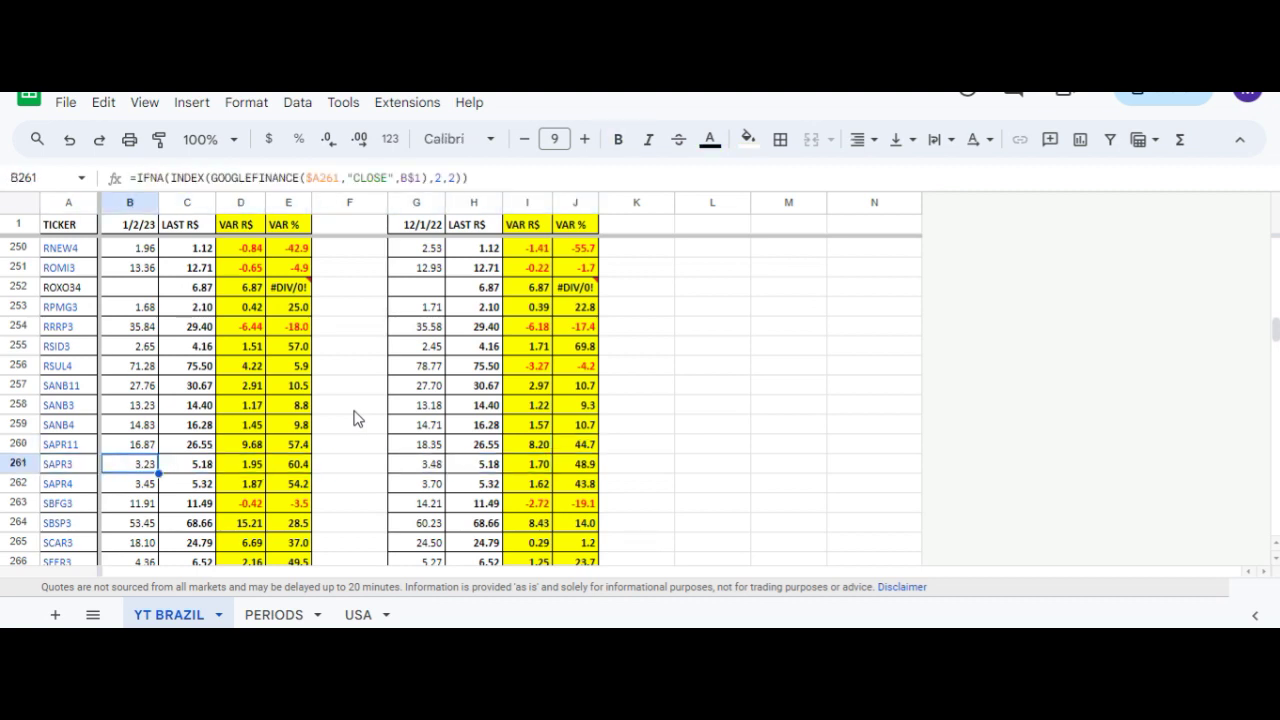
pyautogui.press('Right')
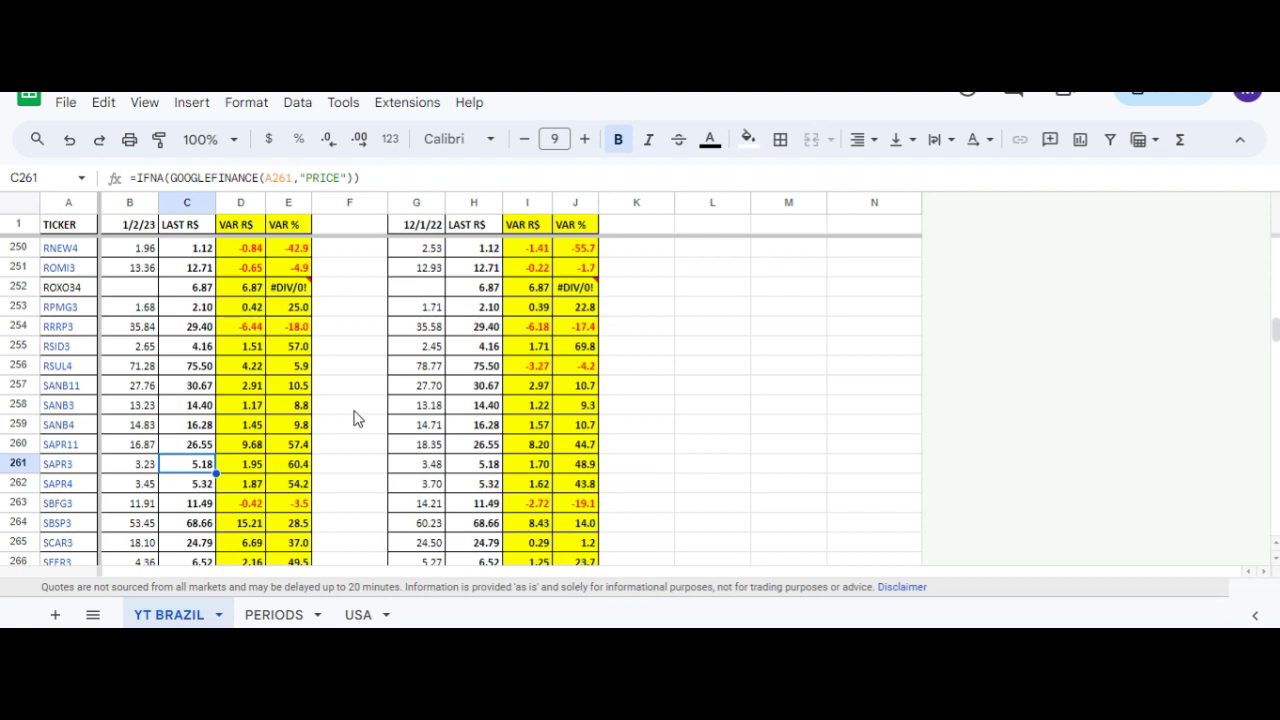
pyautogui.press('Left')
pyautogui.press('Right')
pyautogui.press('Right')
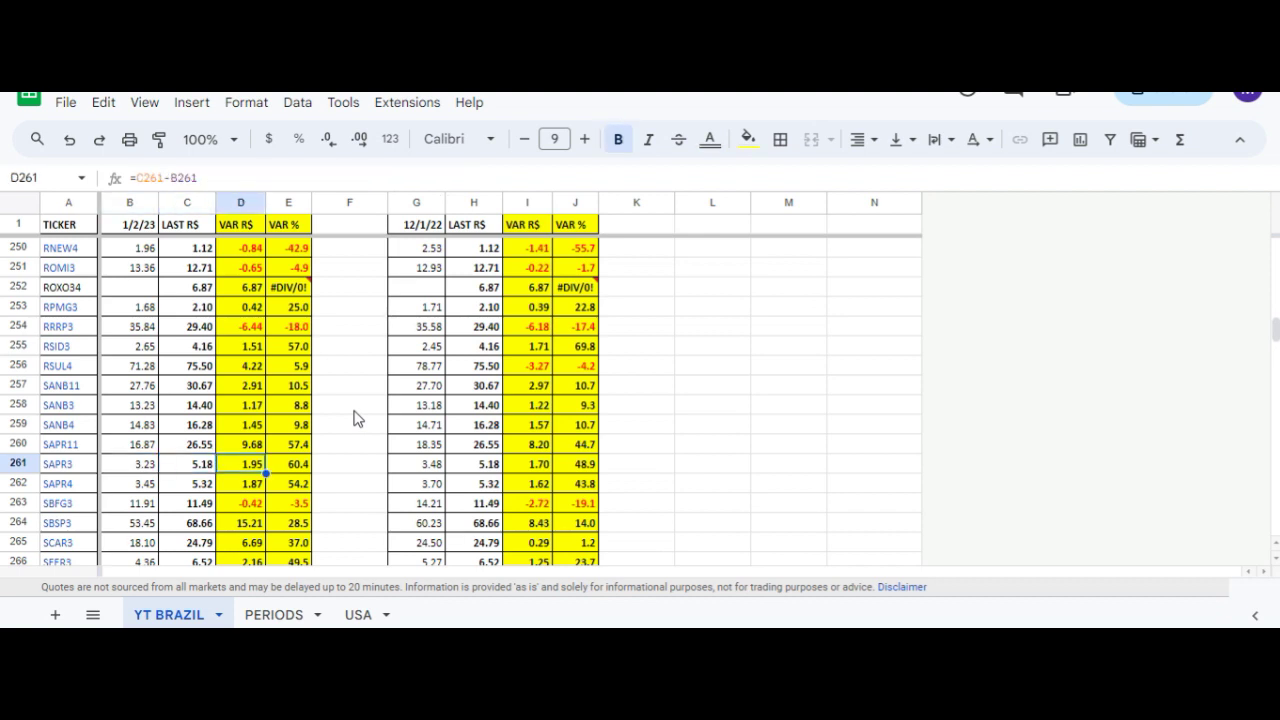
pyautogui.press('Right')
# Examine SAPR3's 12/1/22 price against LAST R$, with the corresponding VAR R$ and VAR %.
pyautogui.press('Right')
pyautogui.press('Right')
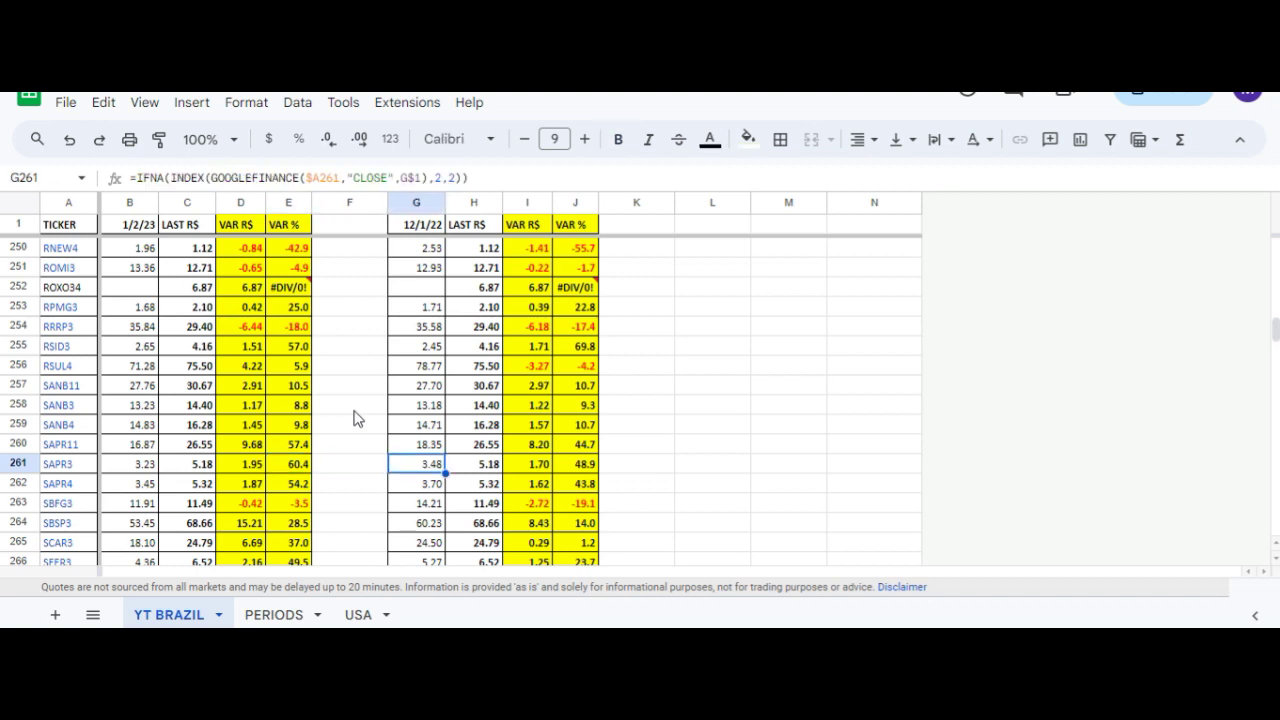
pyautogui.press('Right')
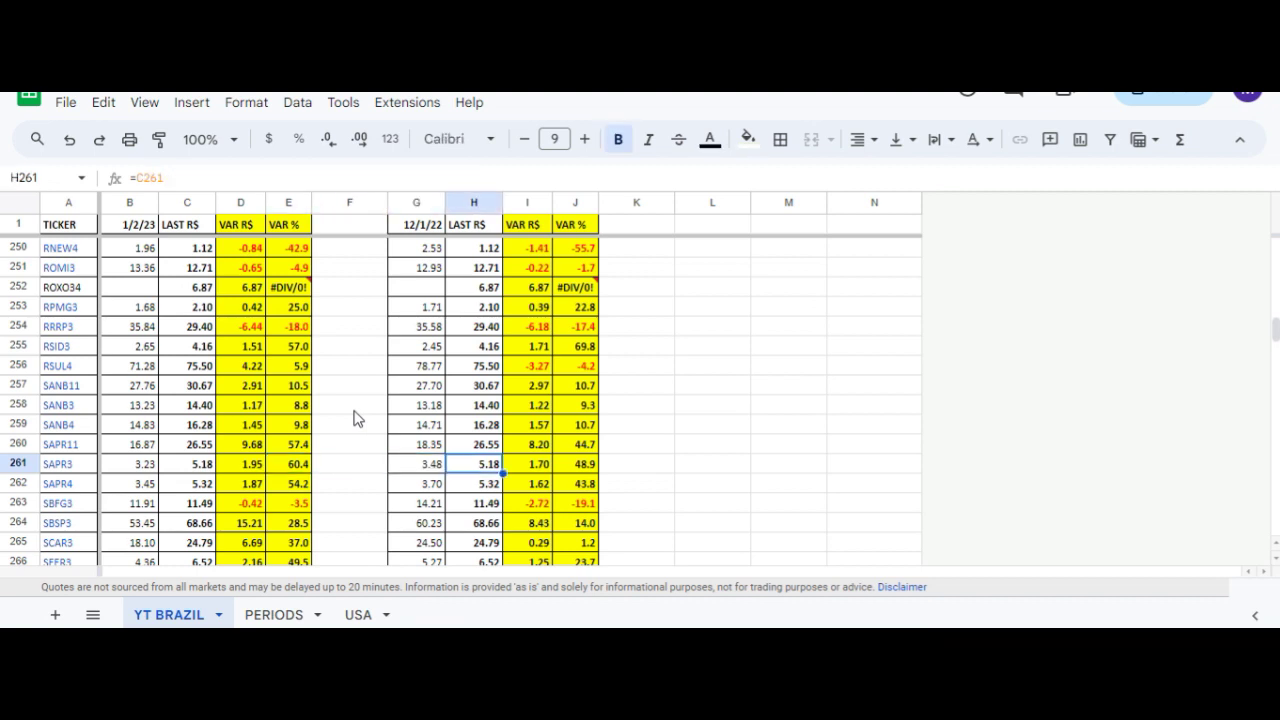
pyautogui.press('Right')
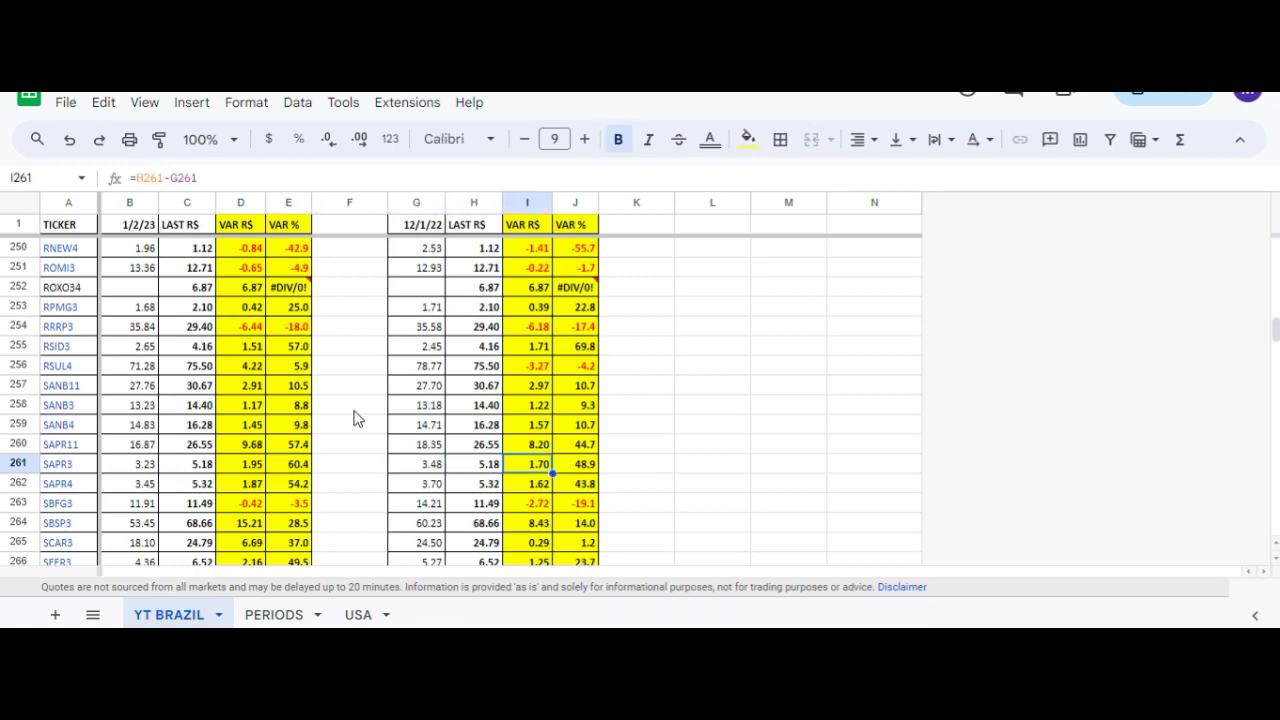
pyautogui.press('Right')
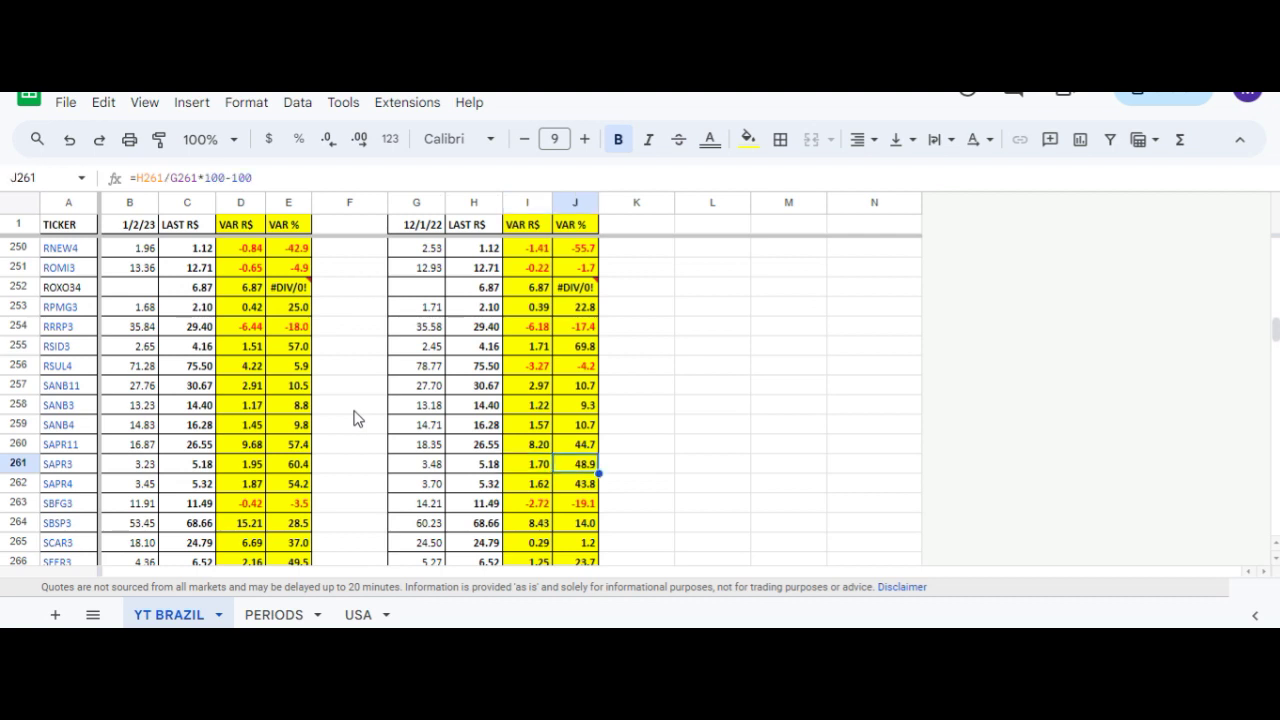
# Review SAPR4's price change since 1/2/23, including LAST R$, VAR R$ and VAR %.
pyautogui.press('Down')
pyautogui.press('Left')
pyautogui.press('Left')
pyautogui.press('Left')
pyautogui.press('Left')
pyautogui.press('Left')
pyautogui.press('Left')
pyautogui.press('Left')
pyautogui.press('Left')
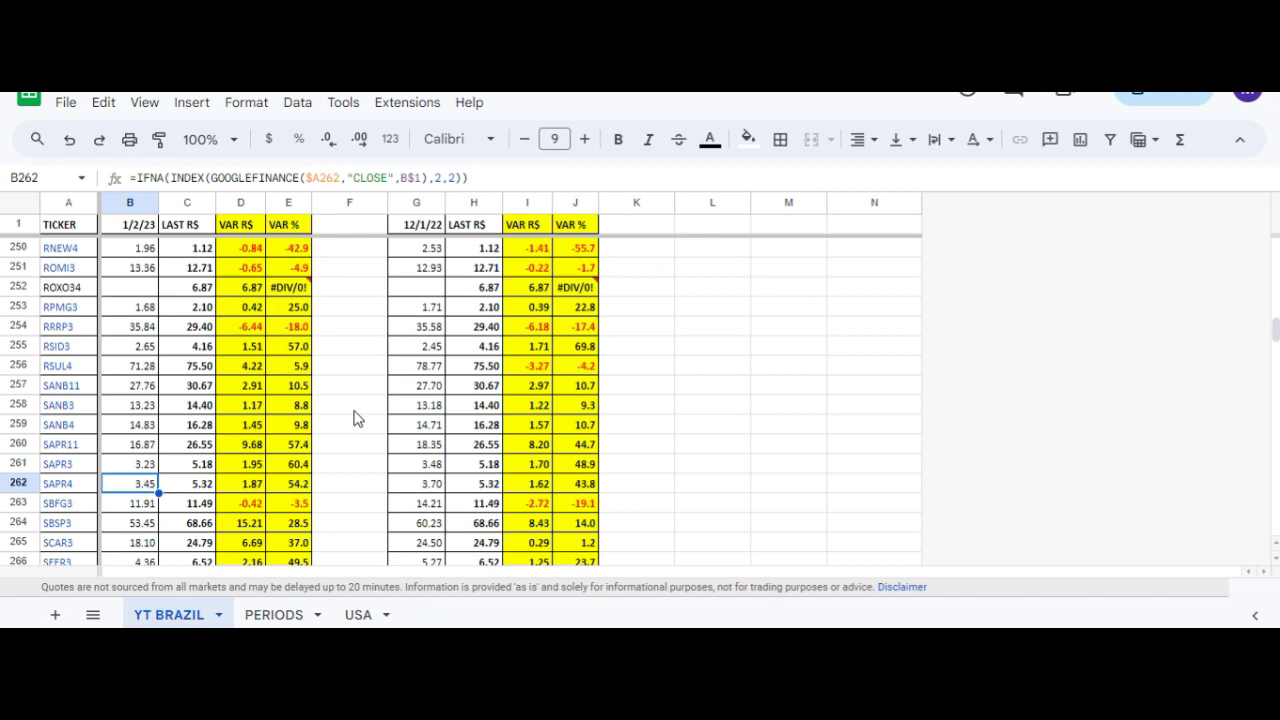
pyautogui.press('Right')
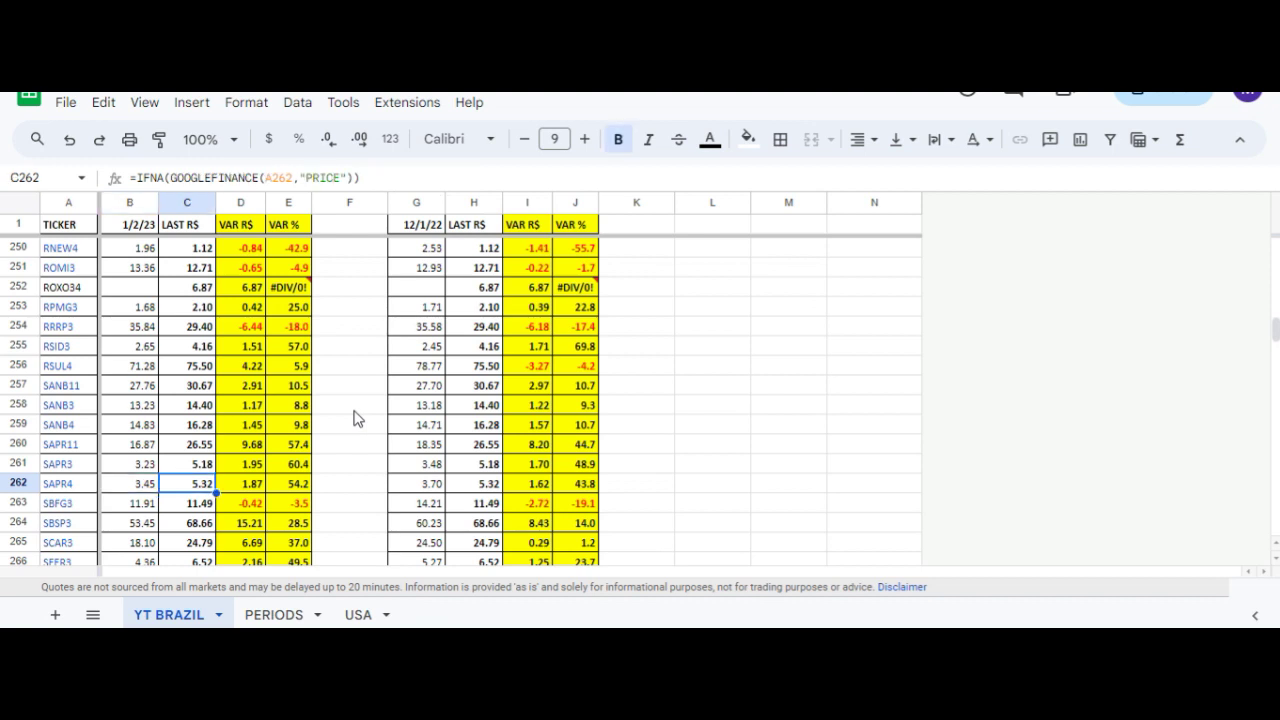
pyautogui.press('Right')
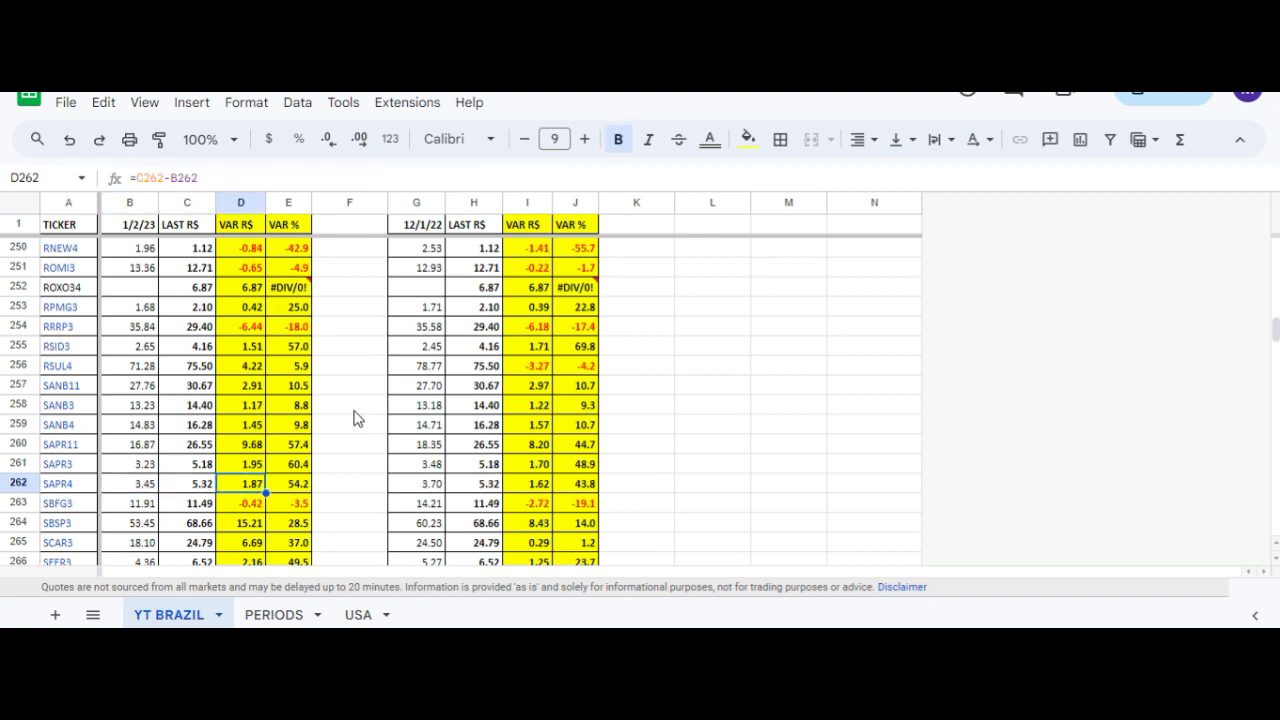
pyautogui.press('Right')
# Examine SAPR4's 12/1/22 price against LAST R$, with the corresponding VAR R$ and VAR %.
pyautogui.press('Right')
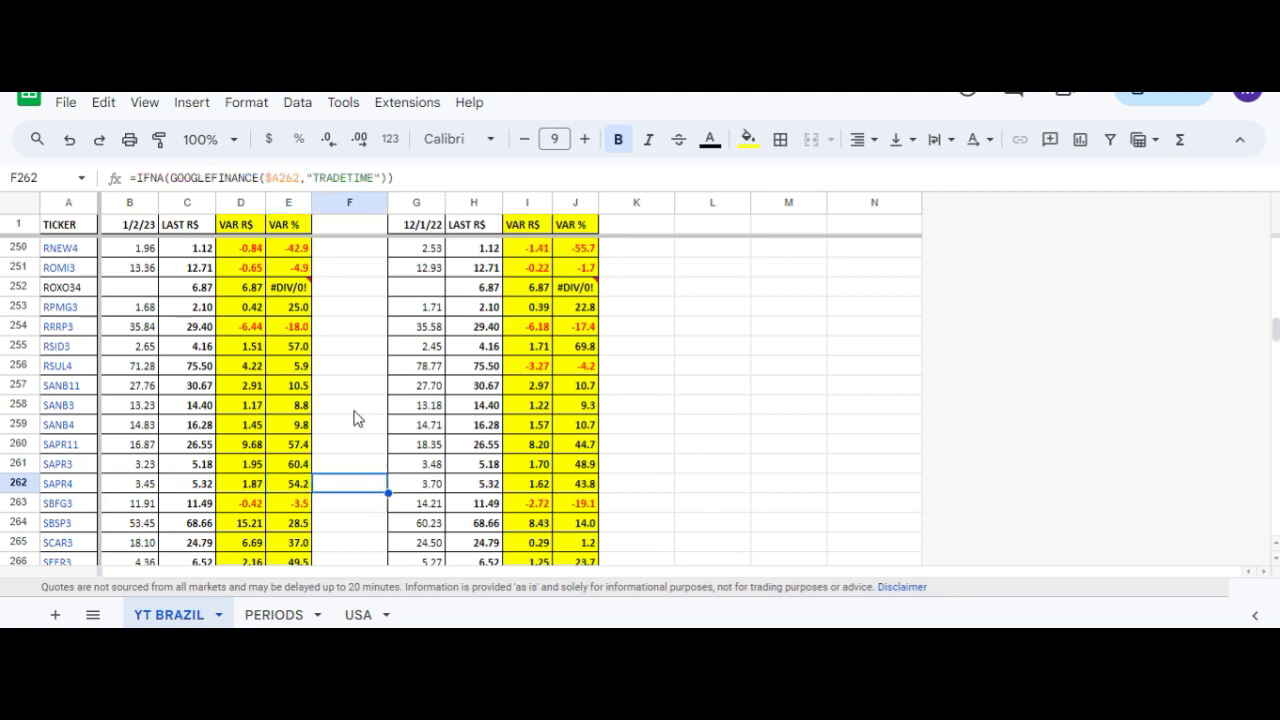
pyautogui.press('Right')
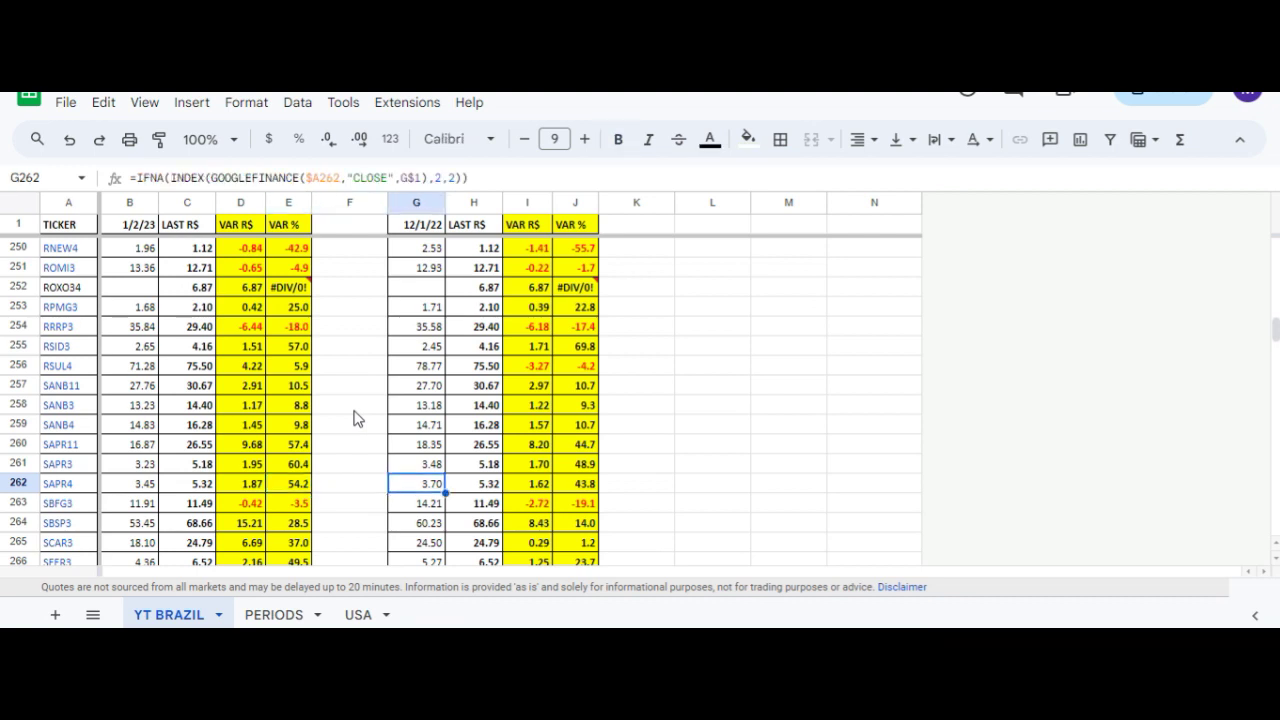
pyautogui.press('Right')
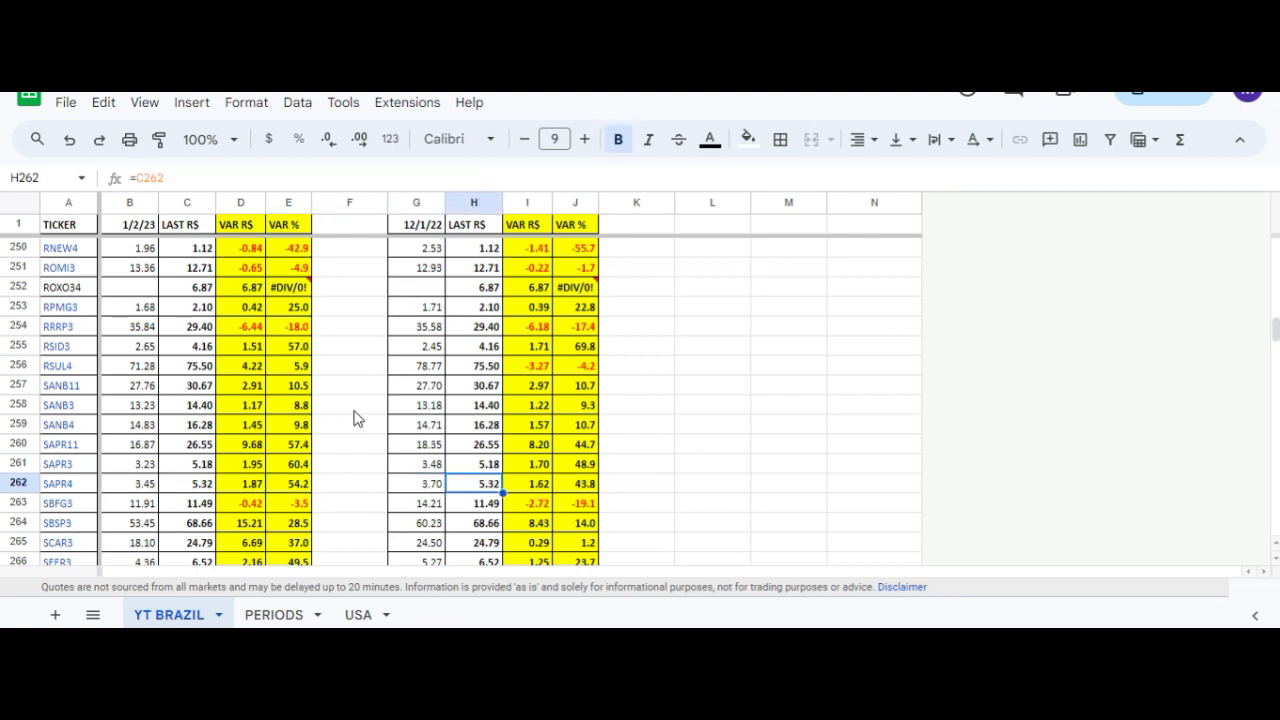
pyautogui.press('Right')
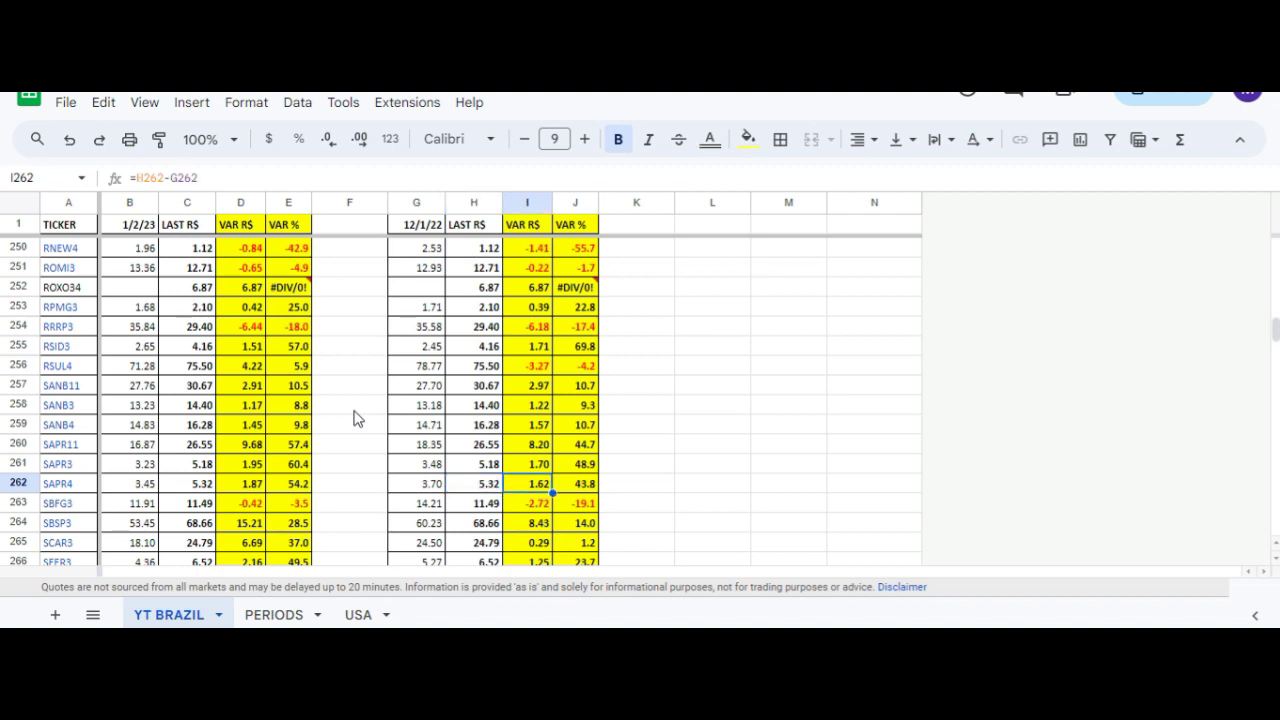
pyautogui.press('Right')
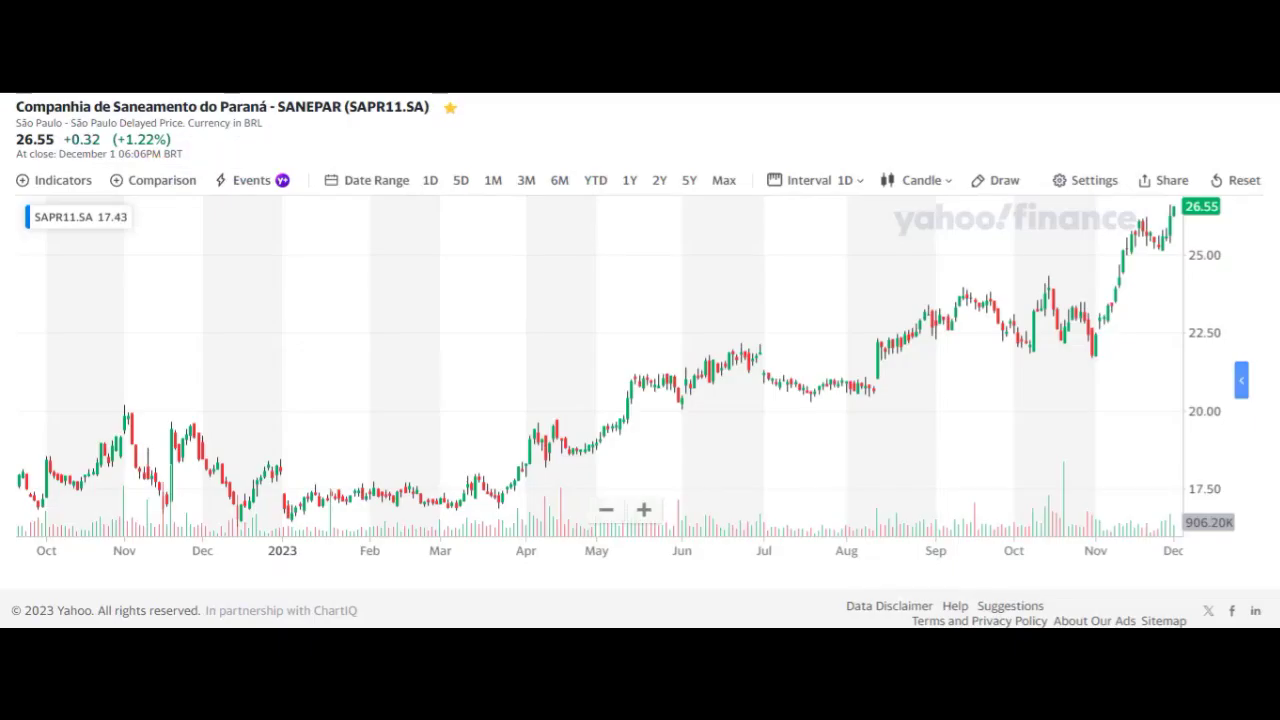
# Switch to the SAPR11.SA candle chart in Yahoo Finance and widen its time range back to 2019 to examine the price history.
pyautogui.scroll(-10, 600, 380)
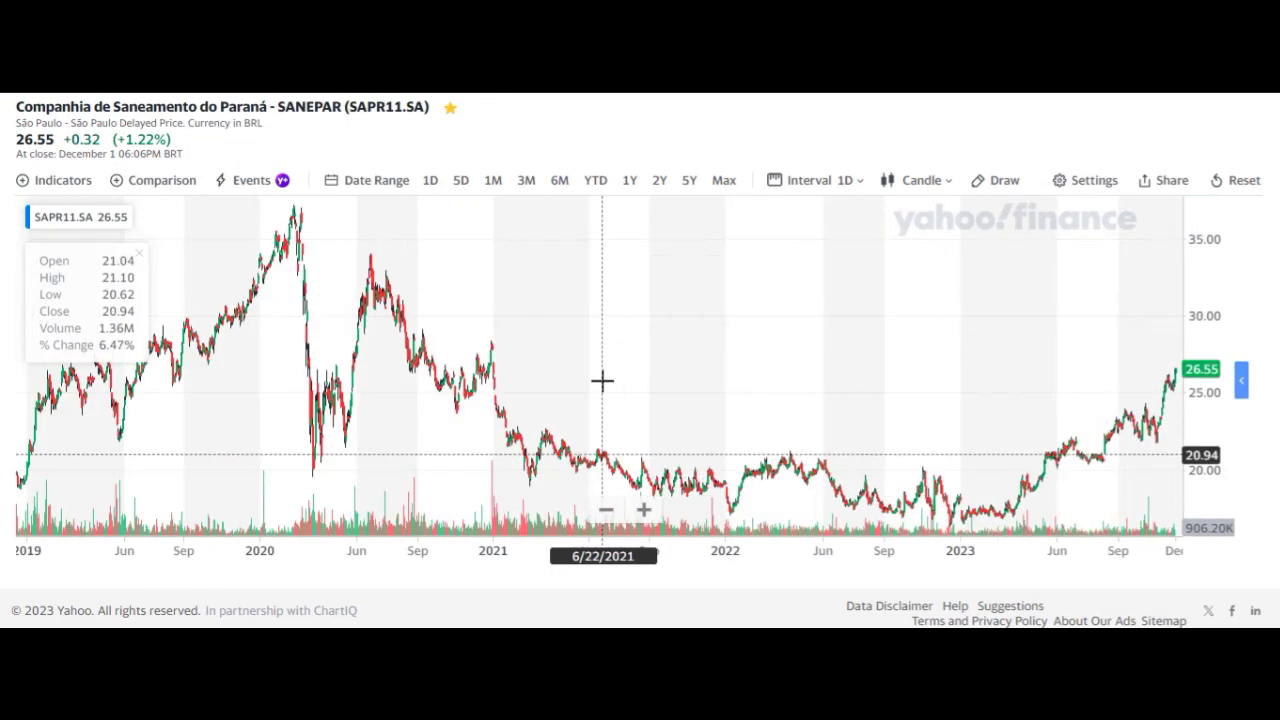
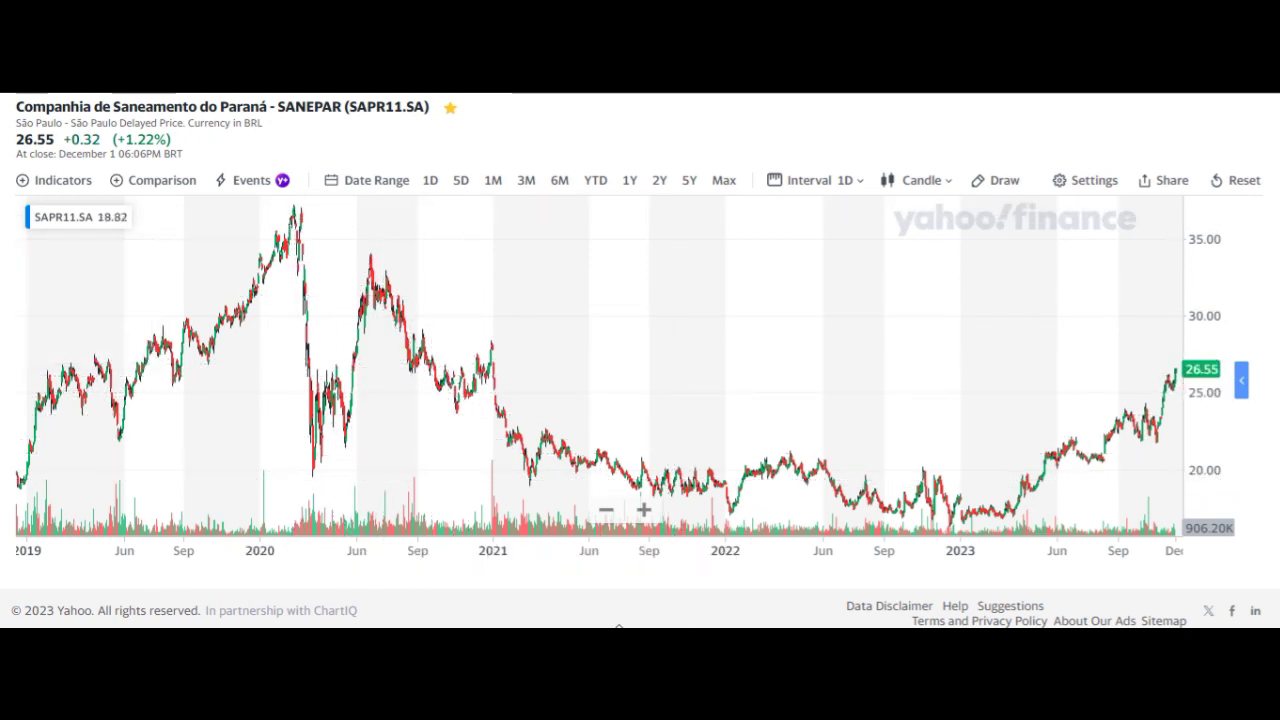
# Switch to the HD sheet in Excel and go to the start of the SEMESTRES table at 1S-2013.
pyautogui.hotkey('alt', 'Tab')
pyautogui.click(693, 603)
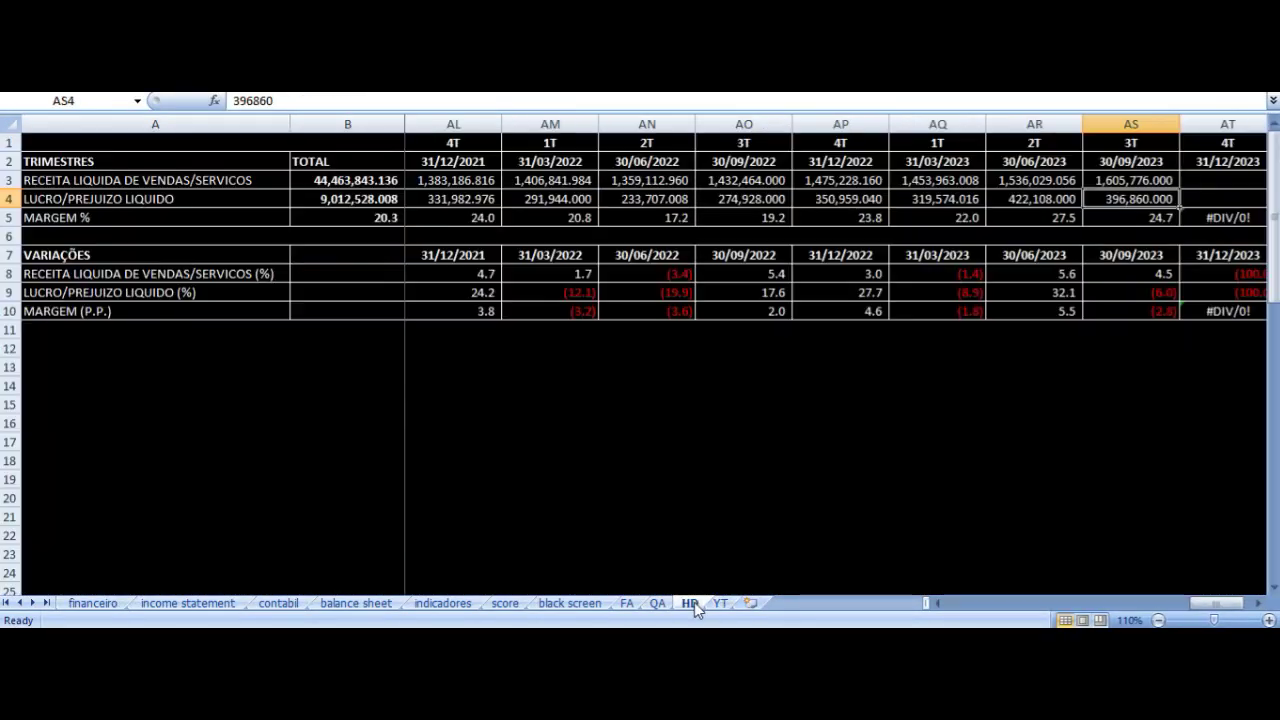
pyautogui.click(690, 180)
pyautogui.scroll(-8, 670, 265)
pyautogui.scroll(1, 357, 194)
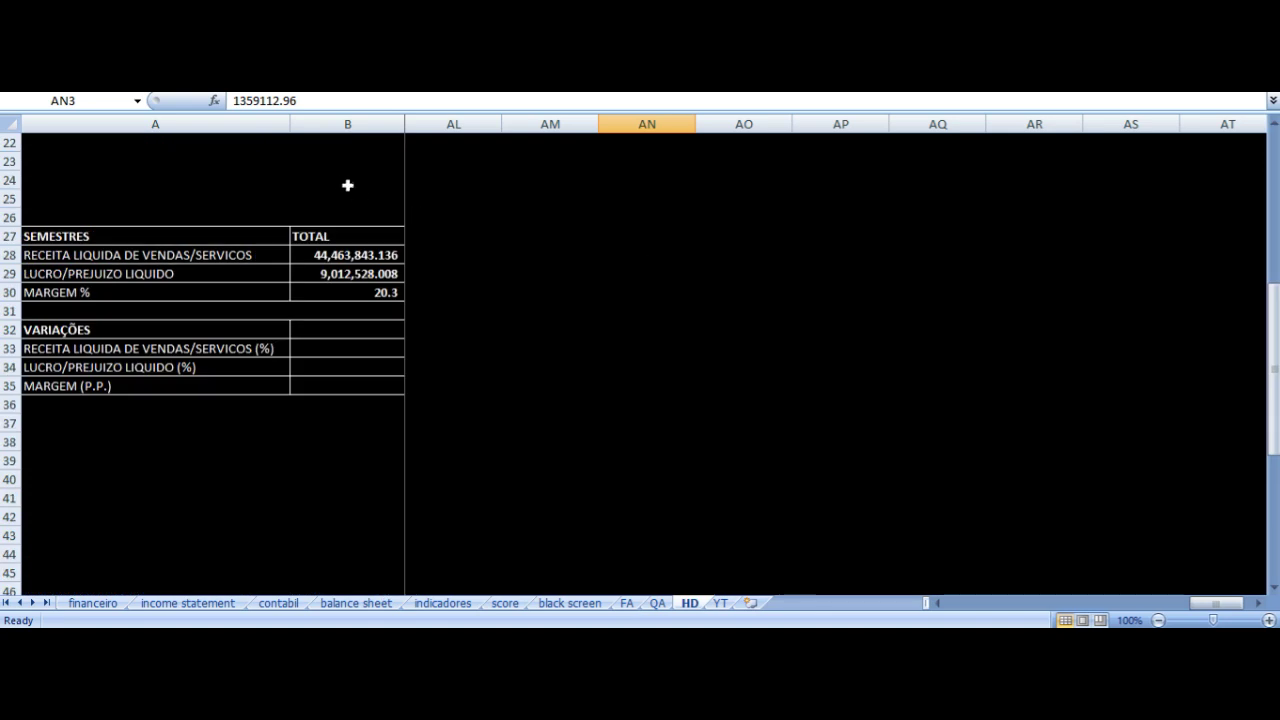
pyautogui.click(341, 182)
pyautogui.press('Right')
pyautogui.press('Down')
pyautogui.press('Down')
pyautogui.press('Down')
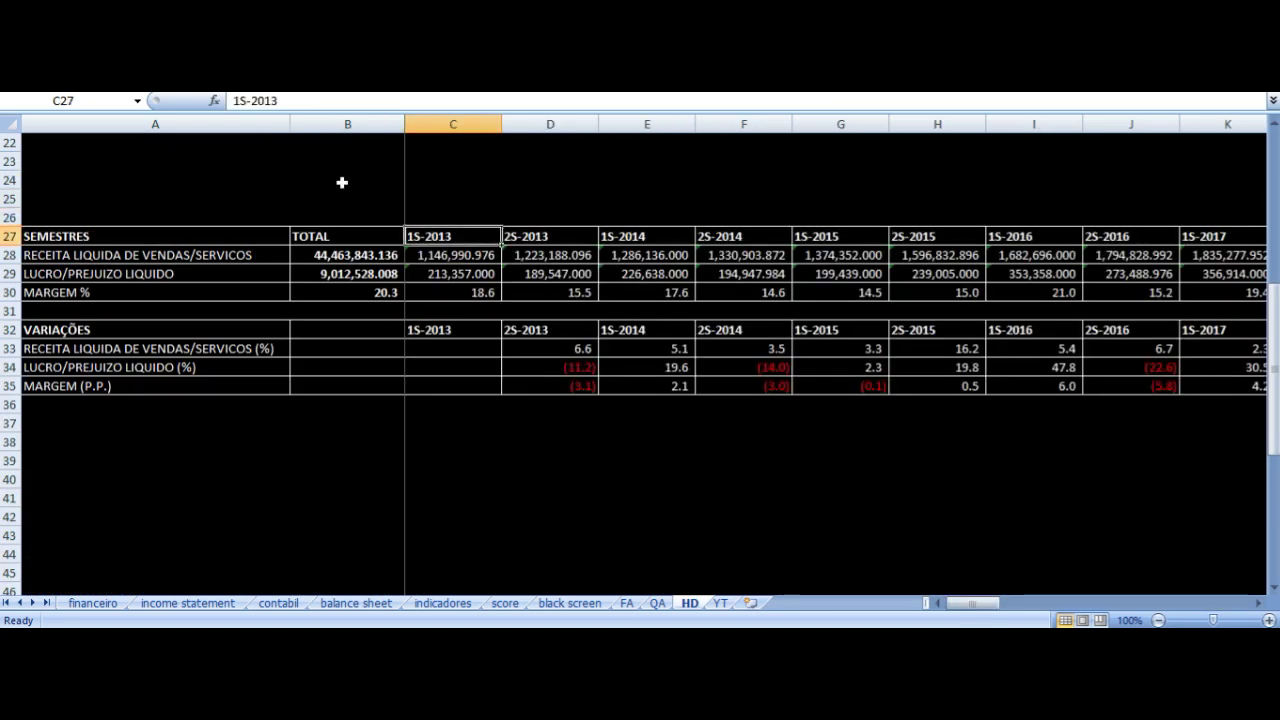
# Examine the 2S-2019 column of the SEMESTRES table, covering RECEITA LIQUIDA DE VENDAS/SERVICOS, LUCRO/PREJUIZO LIQUIDO and MARGEM %.
pyautogui.hotkey('ctrl', 'Right')
pyautogui.press('Left')
pyautogui.press('Left')
pyautogui.press('Left')
pyautogui.press('Left')
pyautogui.press('Left')
pyautogui.press('Left')
pyautogui.press('Left')
pyautogui.press('Left')
pyautogui.press('Left')
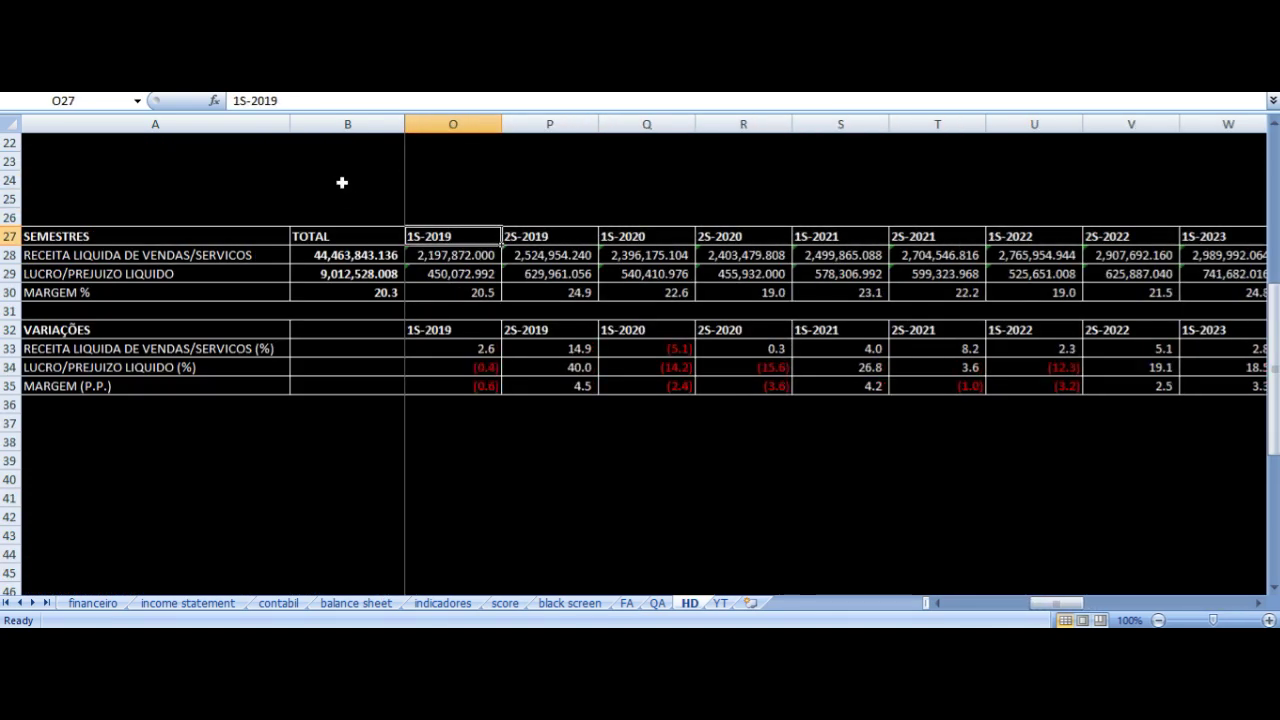
pyautogui.press('Right')
pyautogui.press('Down')
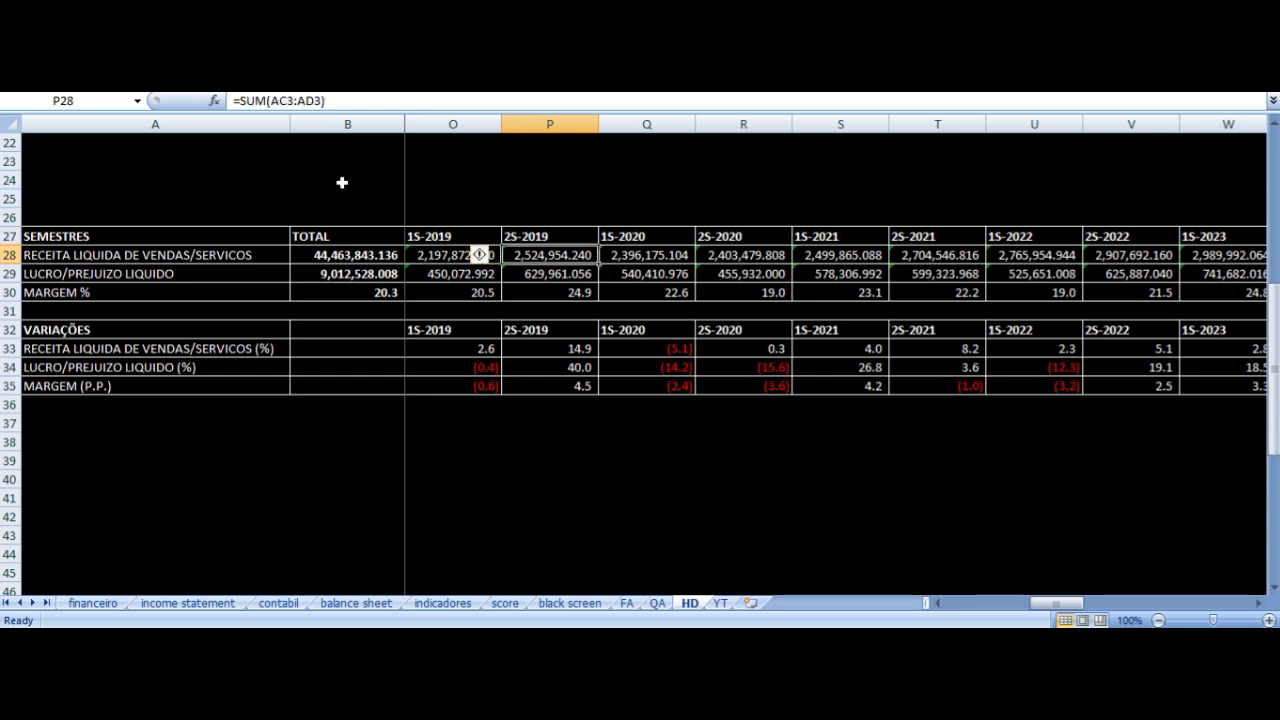
pyautogui.press('Down')
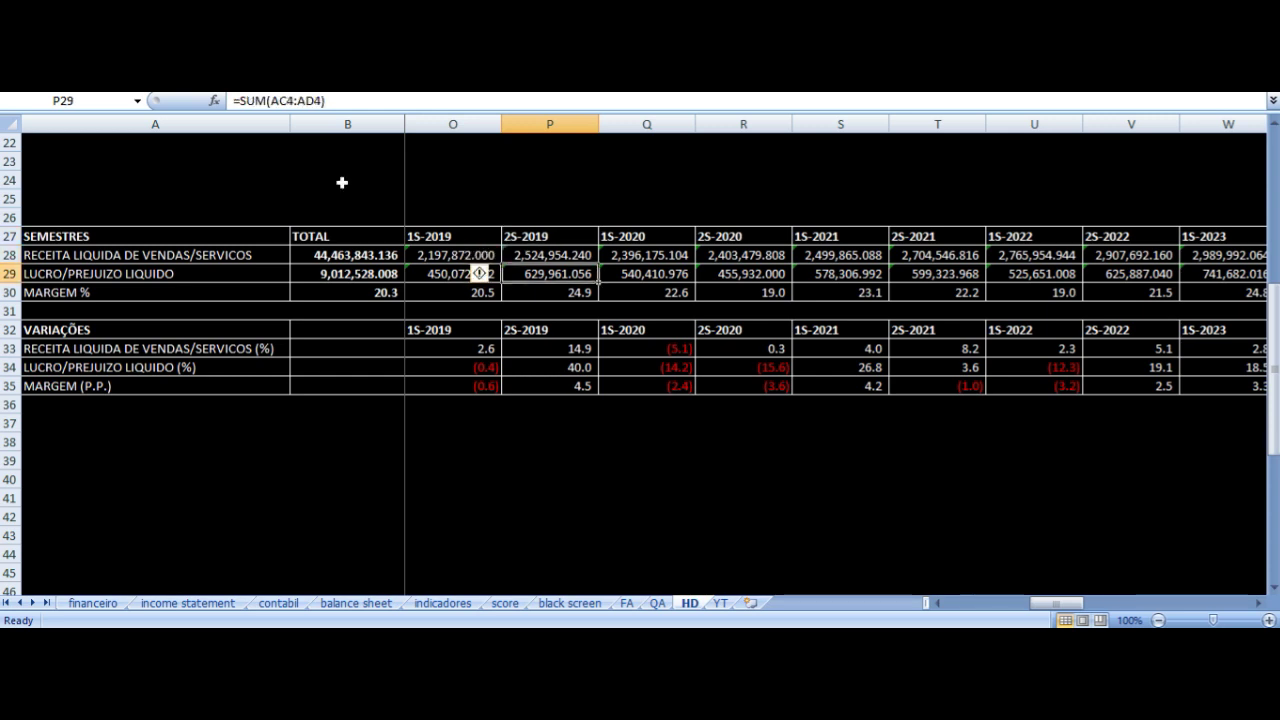
pyautogui.press('Left')
pyautogui.press('Right')
pyautogui.press('Down')
pyautogui.press('Up')
pyautogui.press('Down')
pyautogui.press('Up')
# Follow the RECEITA LIQUIDA DE VENDAS/SERVICOS row of the SEMESTRES table from 2S-2019 through 2S-2023.
pyautogui.press('Up')
pyautogui.press('Right')
pyautogui.press('Right')
pyautogui.press('Right')
pyautogui.press('Right')
pyautogui.press('Right')
pyautogui.press('Right')
pyautogui.press('Right')
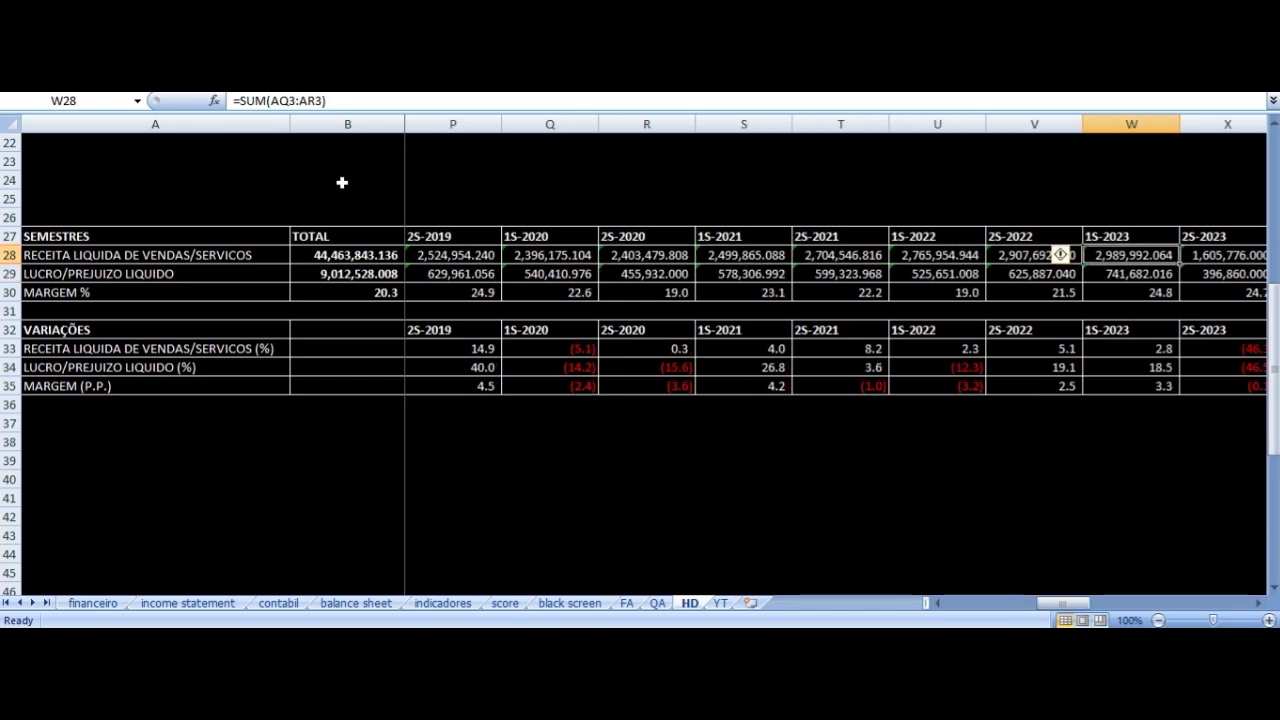
pyautogui.press('Right')
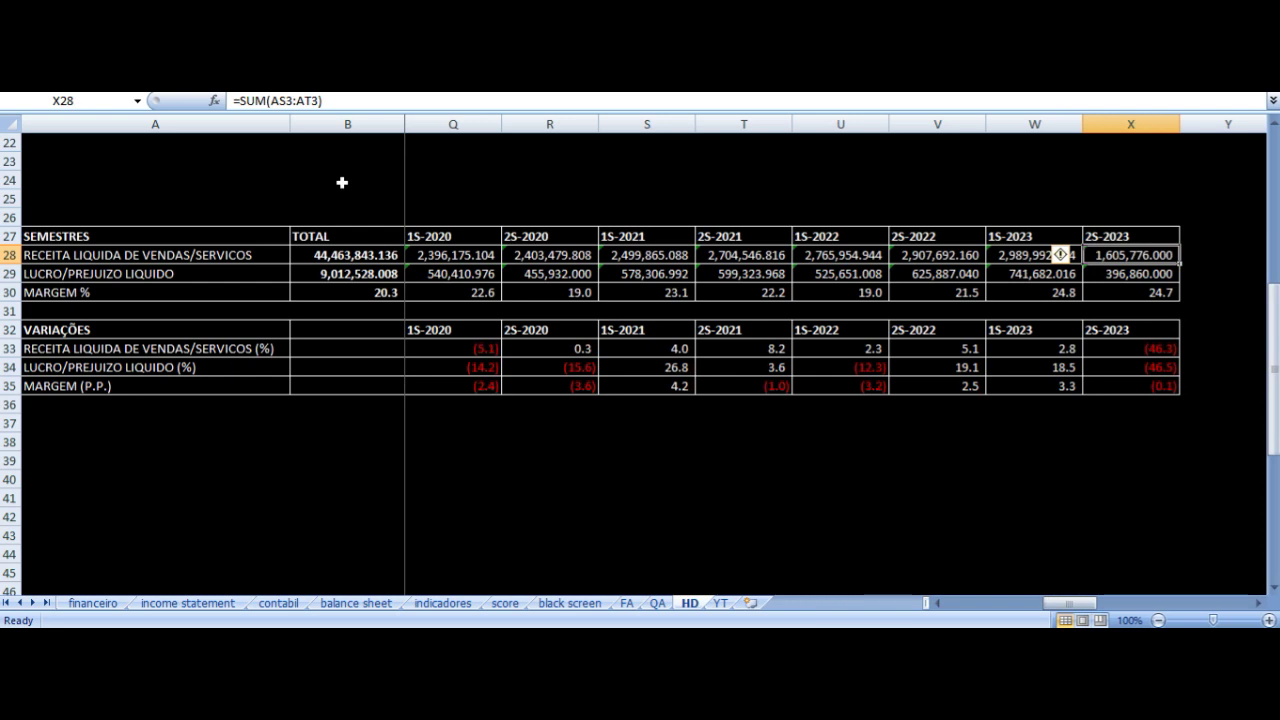
# Compare the semester RECEITA LIQUIDA DE VENDAS/SERVICOS values between 2S-2019 and 1S-2023, going over the range repeatedly.
pyautogui.press('Left')
pyautogui.press('Left')
pyautogui.press('Left')
pyautogui.press('Left')
pyautogui.press('Left')
pyautogui.press('Left')
pyautogui.press('Left')
pyautogui.press('Left')
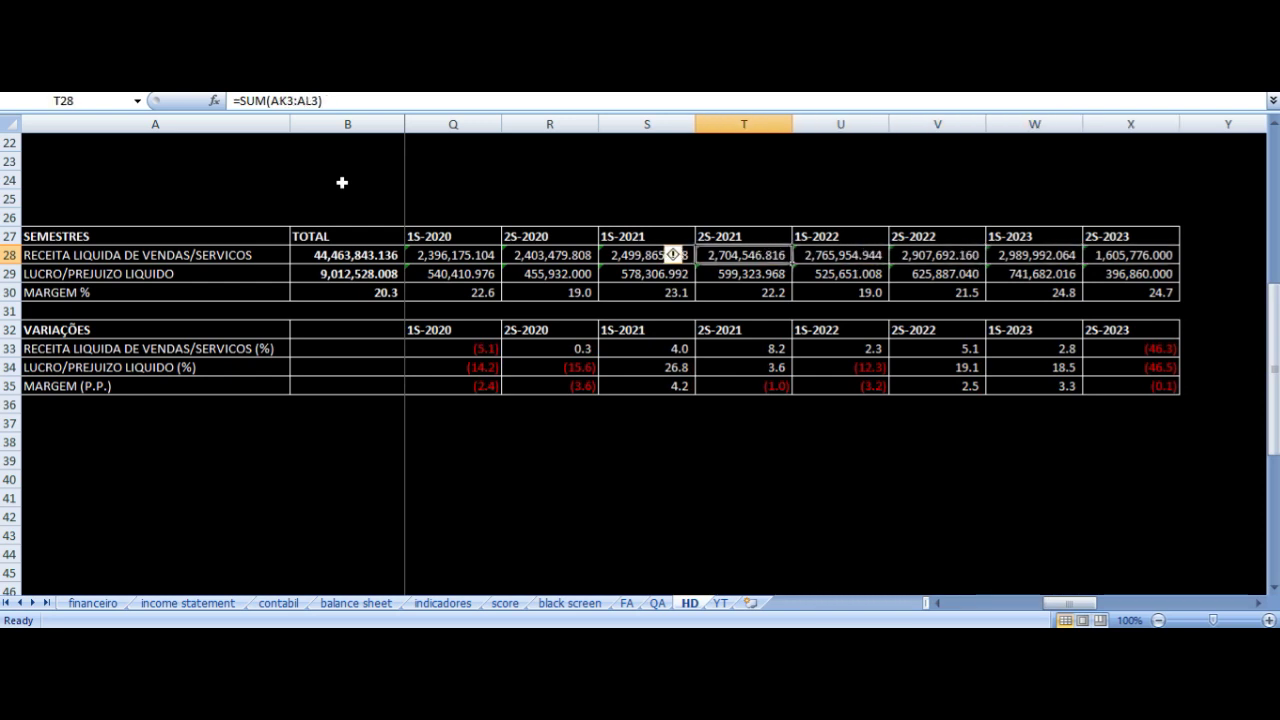
pyautogui.press('Right')
pyautogui.press('Left')
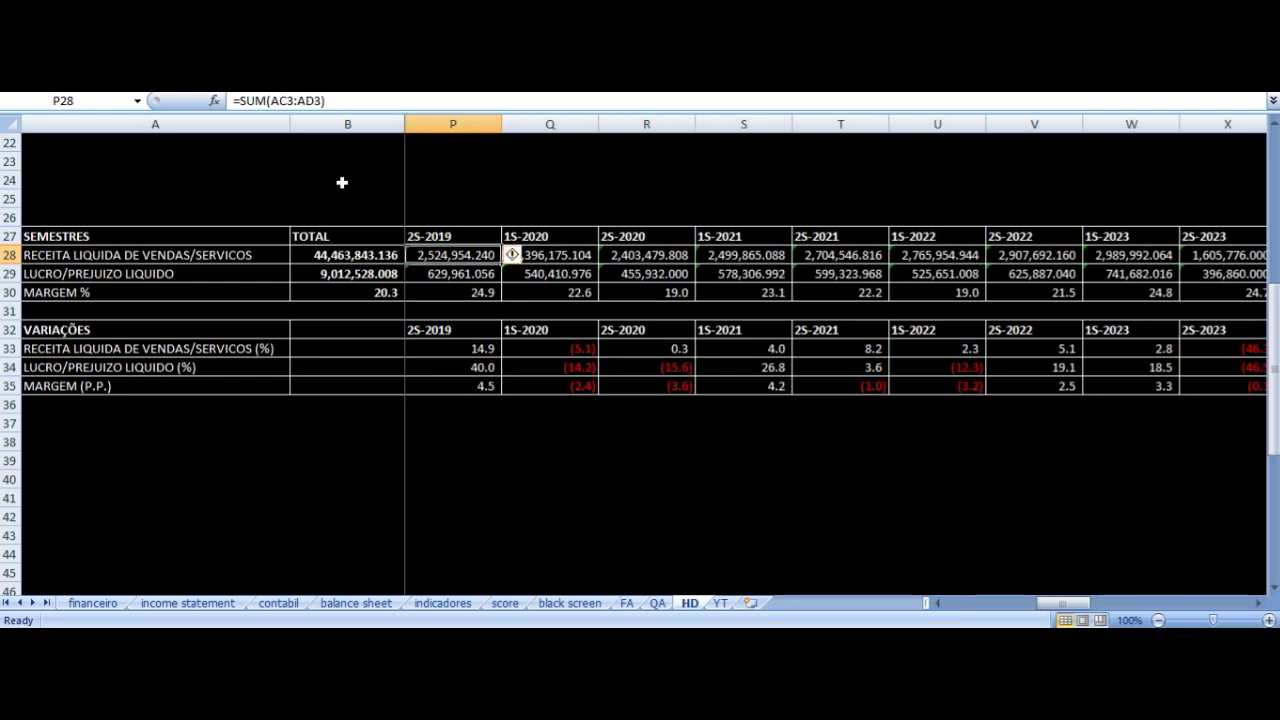
pyautogui.press('Right')
pyautogui.press('Right')
pyautogui.press('Right')
pyautogui.press('Right')
pyautogui.press('Right')
pyautogui.press('Right')
pyautogui.press('Right')
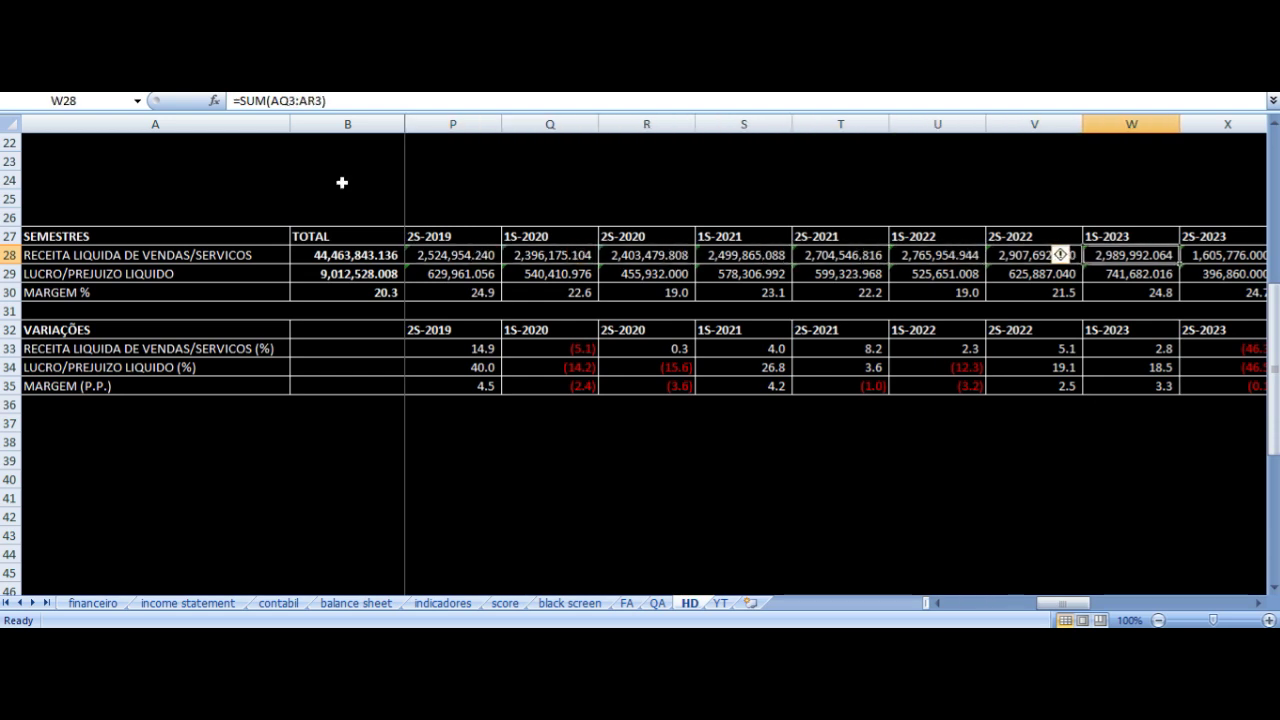
pyautogui.press('Left')
pyautogui.press('Left')
pyautogui.press('Left')
pyautogui.press('Left')
pyautogui.press('Left')
pyautogui.press('Left')
pyautogui.press('Left')
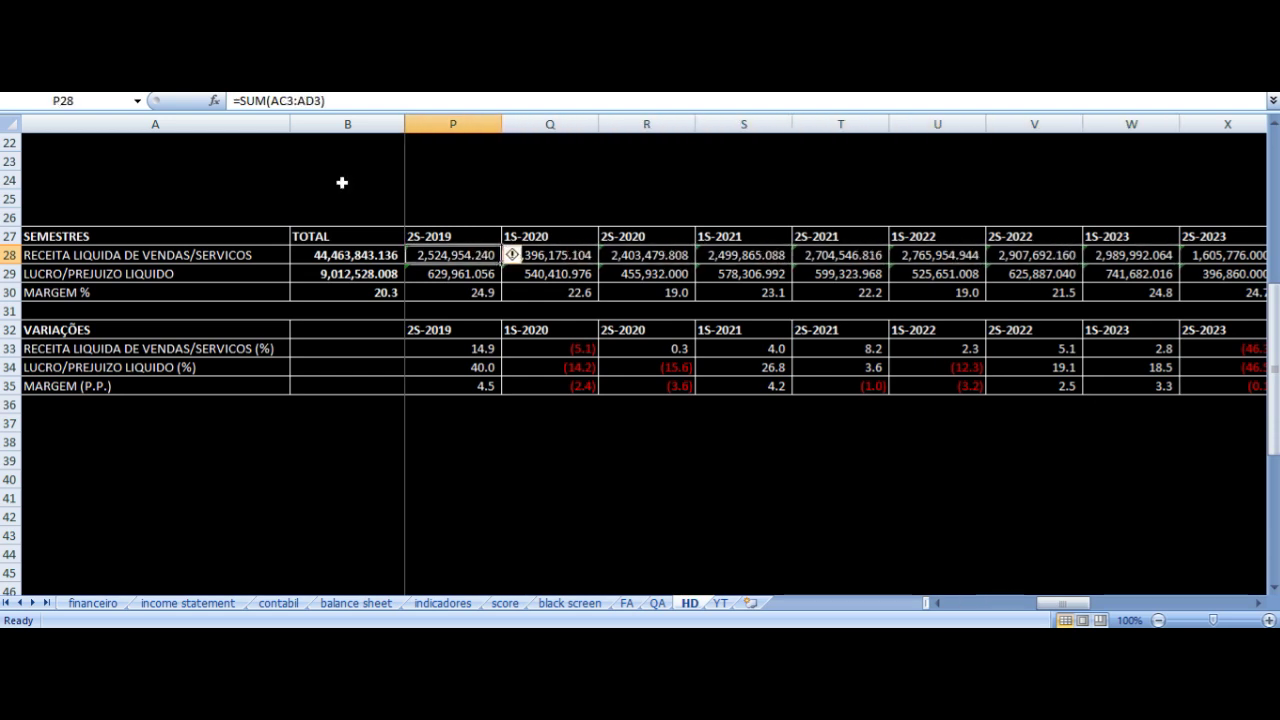
pyautogui.press('Right')
pyautogui.press('Right')
pyautogui.press('Right')
pyautogui.press('Right')
pyautogui.press('Right')
pyautogui.press('Right')
pyautogui.press('Right')
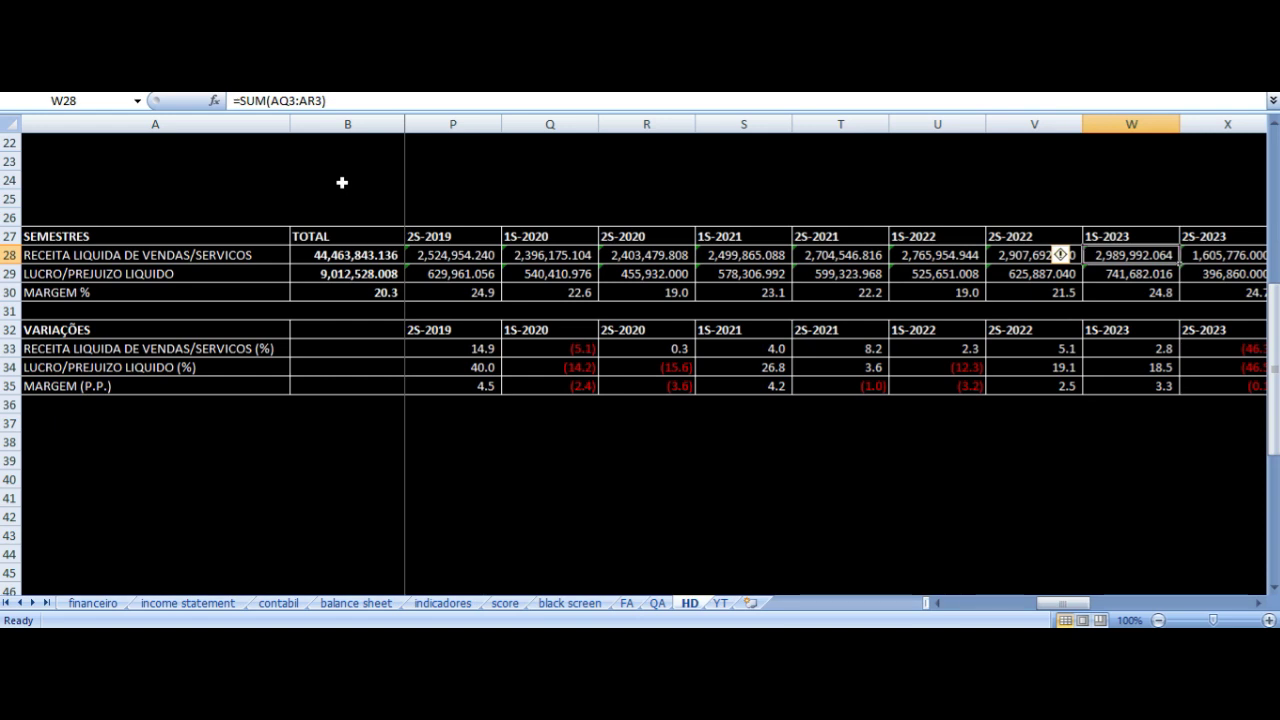
# Go back along the LUCRO/PREJUIZO LIQUIDO row of the SEMESTRES table from 1S-2023 to 2S-2019.
pyautogui.press('Down')
pyautogui.press('Left')
pyautogui.press('Left')
pyautogui.press('Left')
pyautogui.press('Left')
pyautogui.press('Left')
pyautogui.press('Left')
pyautogui.press('Left')
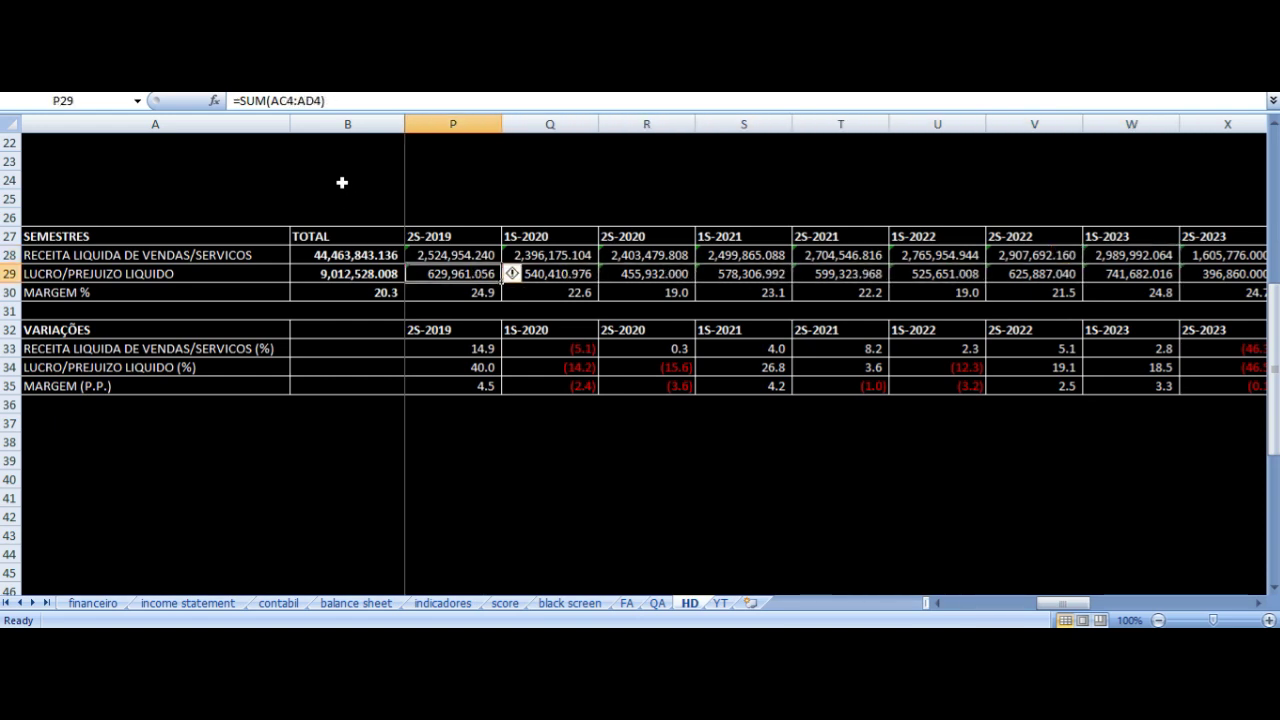
# Follow the LUCRO/PREJUIZO LIQUIDO row from 2S-2019 to 1S-2023 and check the MARGEM % of 1S-2023.
pyautogui.press('Right')
pyautogui.press('Right')
pyautogui.press('Right')
pyautogui.press('Right')
pyautogui.press('Right')
pyautogui.press('Right')
pyautogui.press('Right')
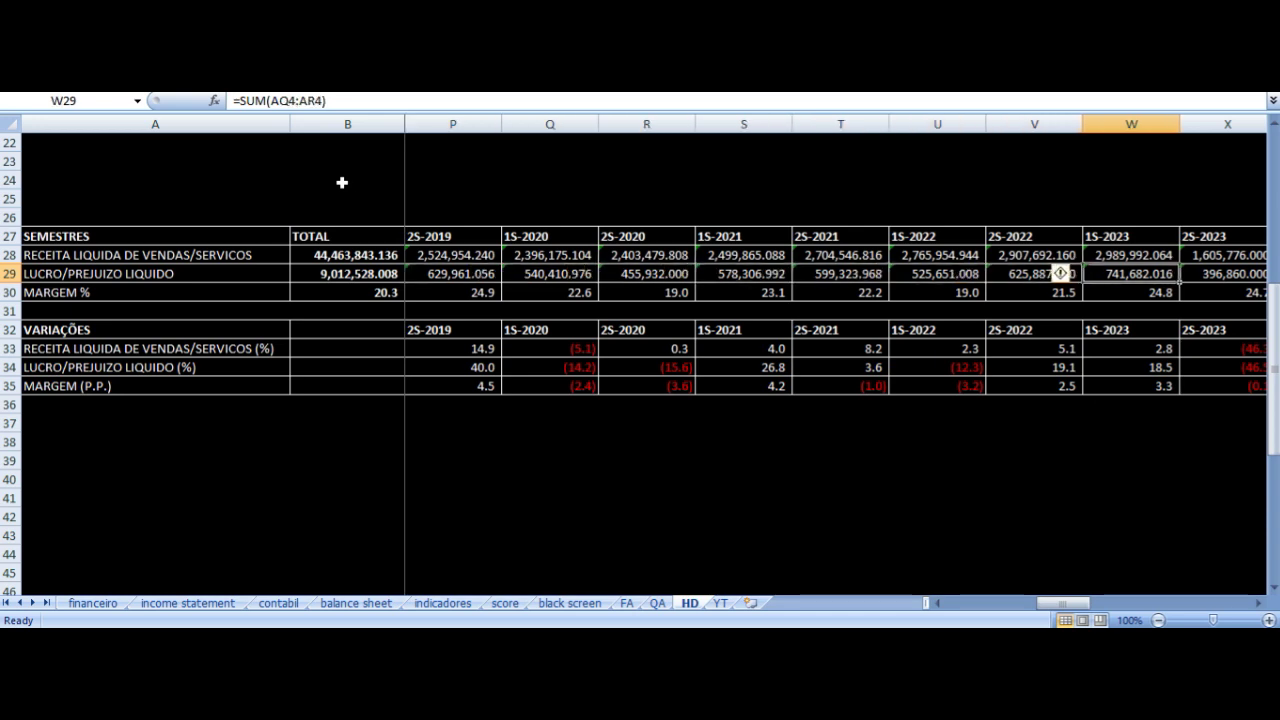
pyautogui.press('Down')
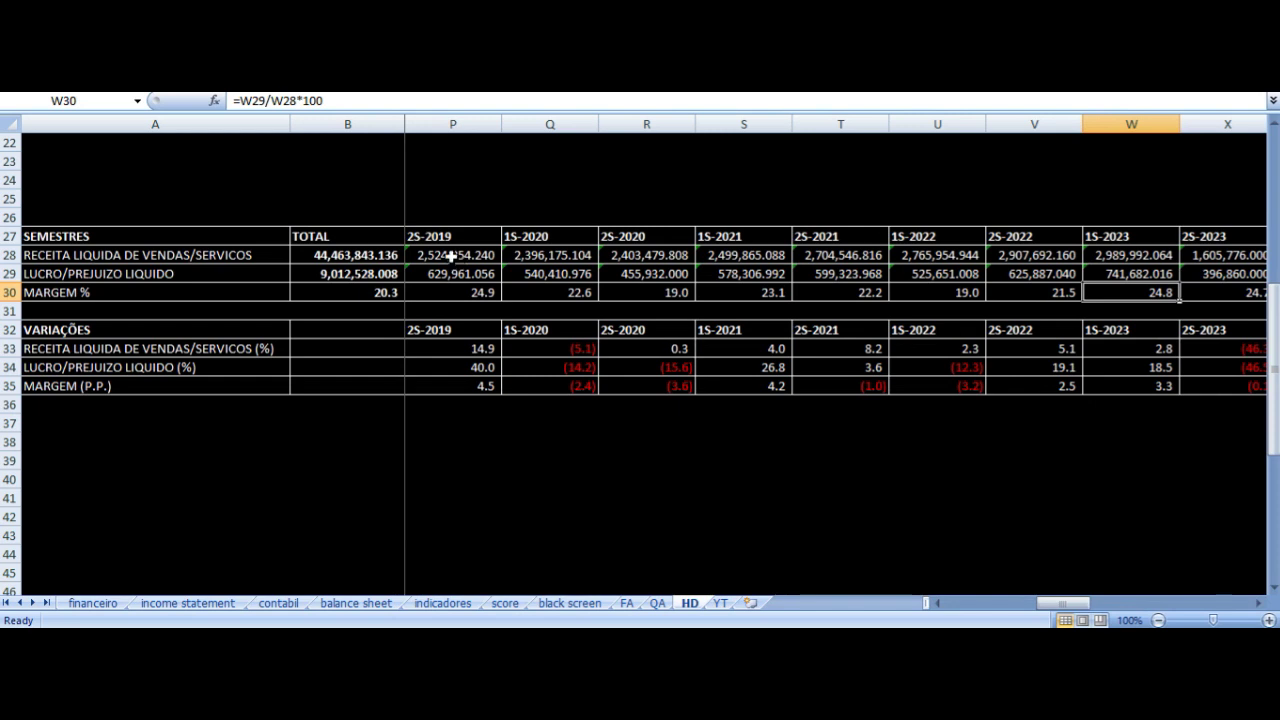
# Compare the 2S-2019 revenue with the 1S-2020 column, going over its RECEITA LIQUIDA, LUCRO/PREJUIZO LIQUIDO and MARGEM % values.
pyautogui.click(451, 256)
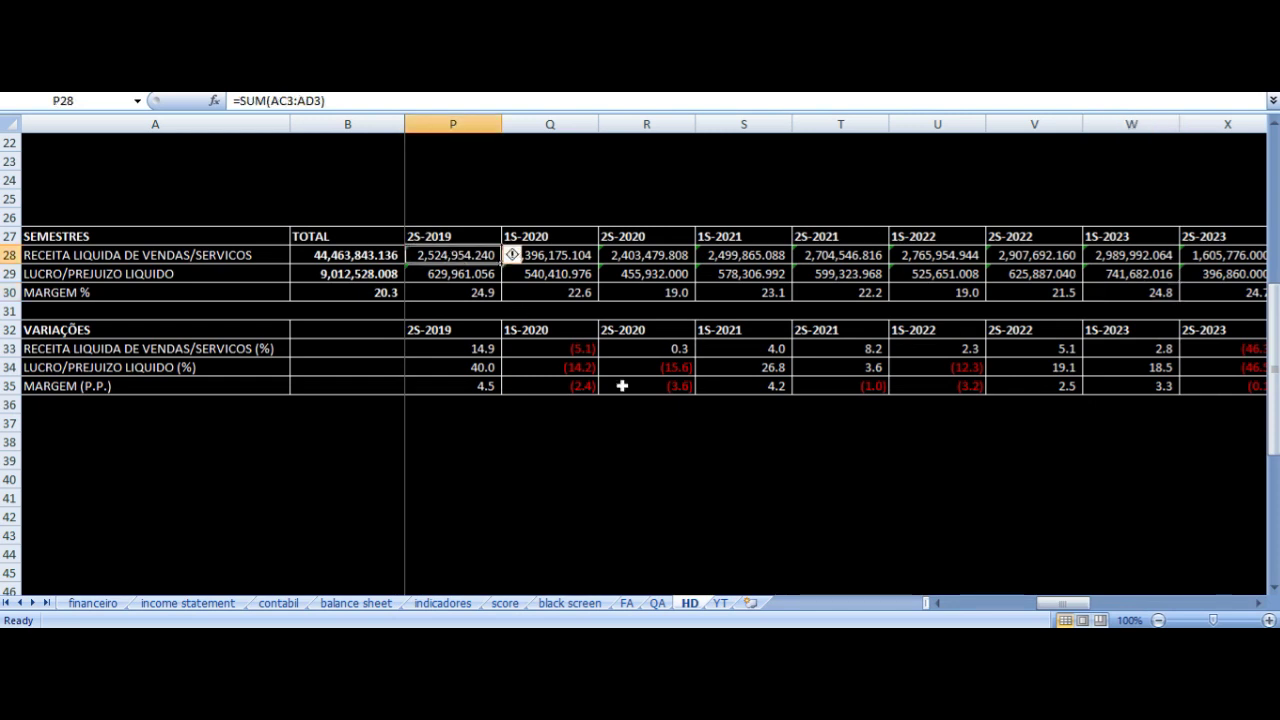
pyautogui.press('Down')
pyautogui.press('Up')
pyautogui.press('Right')
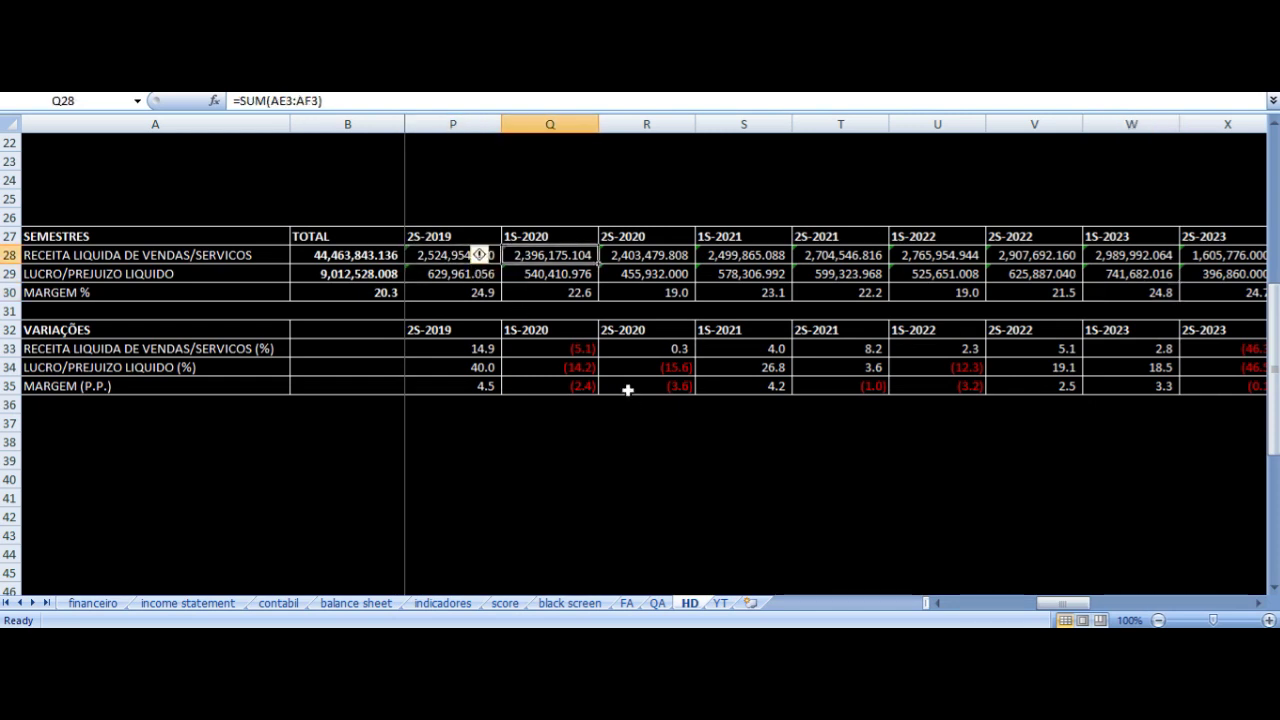
pyautogui.press('Down')
pyautogui.press('Down')
pyautogui.press('Down')
pyautogui.press('Down')
pyautogui.press('Up')
pyautogui.press('Up')
pyautogui.press('Up')
pyautogui.press('Down')
pyautogui.press('Down')
pyautogui.press('Down')
pyautogui.press('Up')
pyautogui.press('Up')
pyautogui.press('Up')
pyautogui.press('Up')
pyautogui.press('Down')
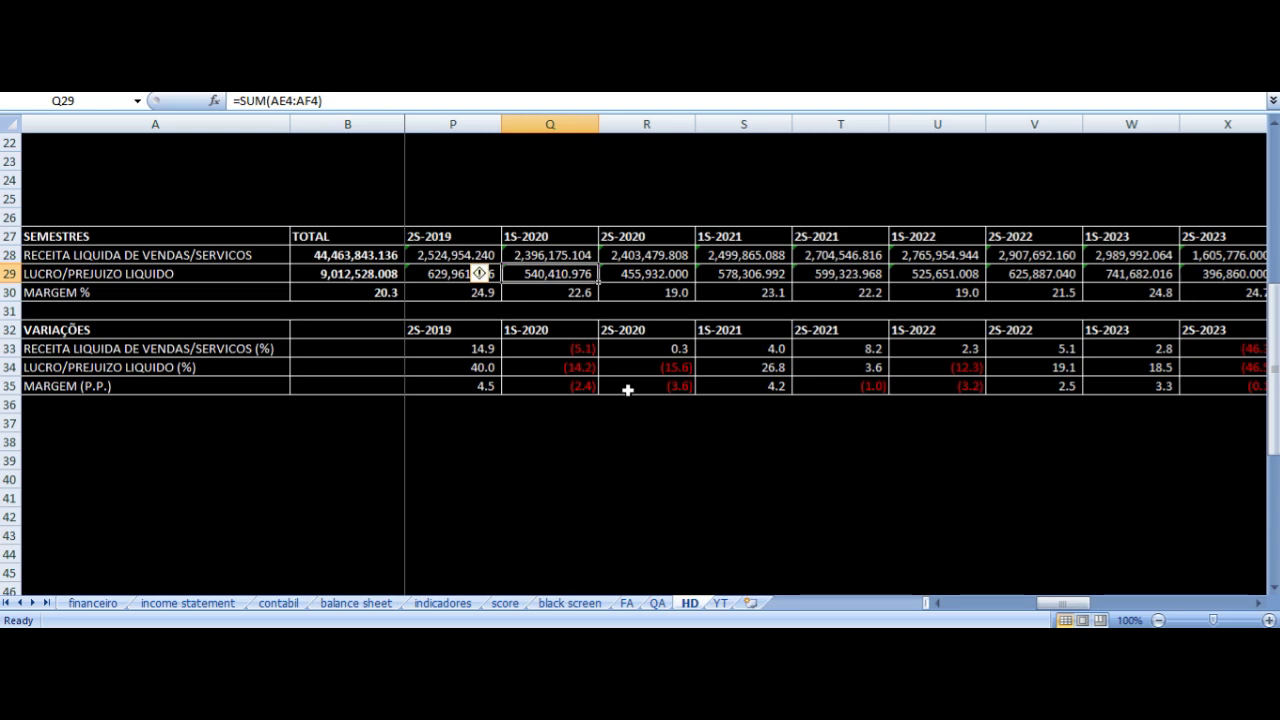
# Review the LUCRO/PREJUIZO LIQUIDO row of the SEMESTRES table from 1S-2020 onward through 1S-2023 and back.
pyautogui.press('Right')
pyautogui.press('Right')
pyautogui.press('Right')
pyautogui.press('Right')
pyautogui.press('Right')
pyautogui.press('Right')
pyautogui.press('Left')
pyautogui.press('Left')
pyautogui.press('Left')
pyautogui.press('Left')
pyautogui.press('Left')
pyautogui.press('Left')
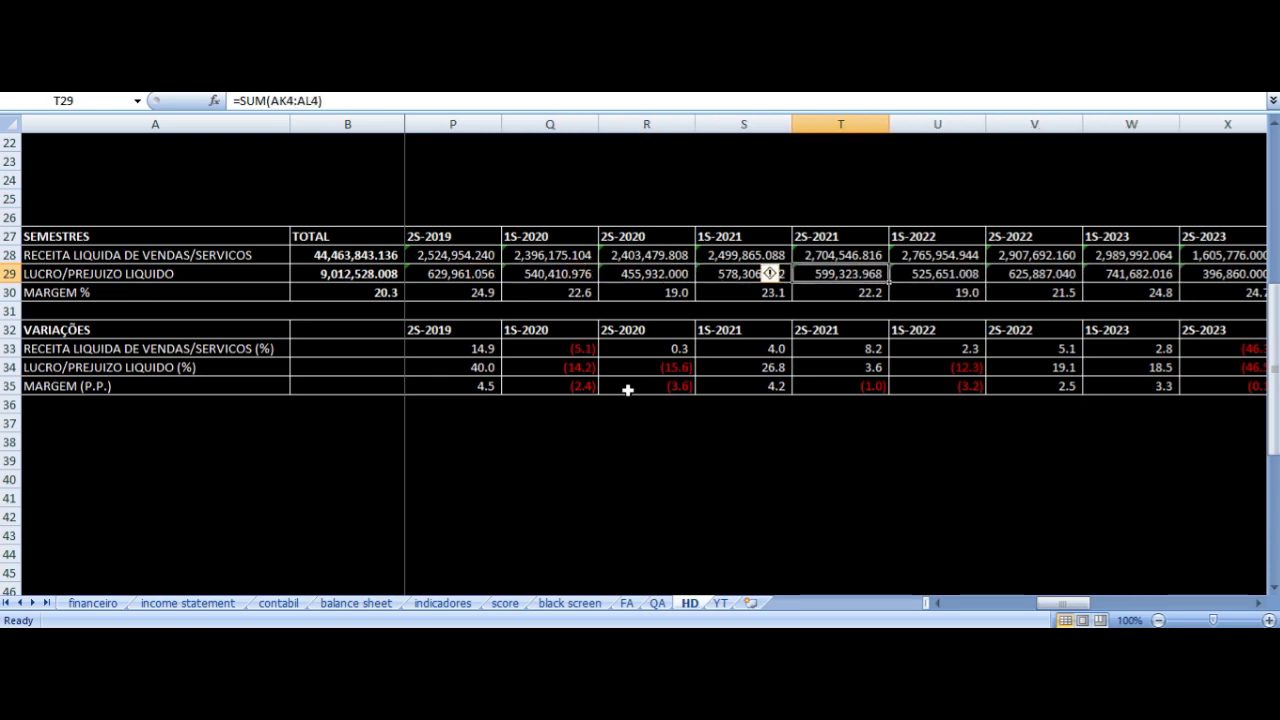
# Examine the RECEITA LIQUIDA DE VENDAS/SERVICOS values of the semesters from 1S-2020 to 2S-2021.
pyautogui.press('Up')
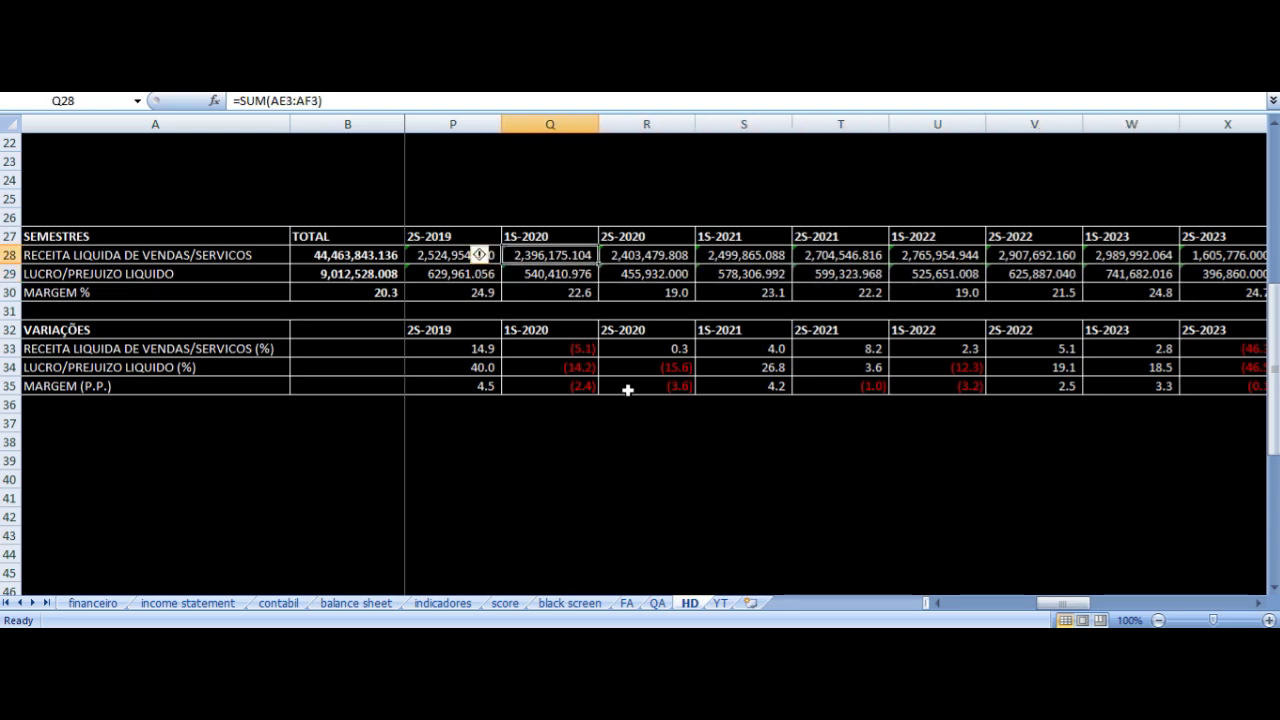
pyautogui.press('Right')
pyautogui.press('Right')
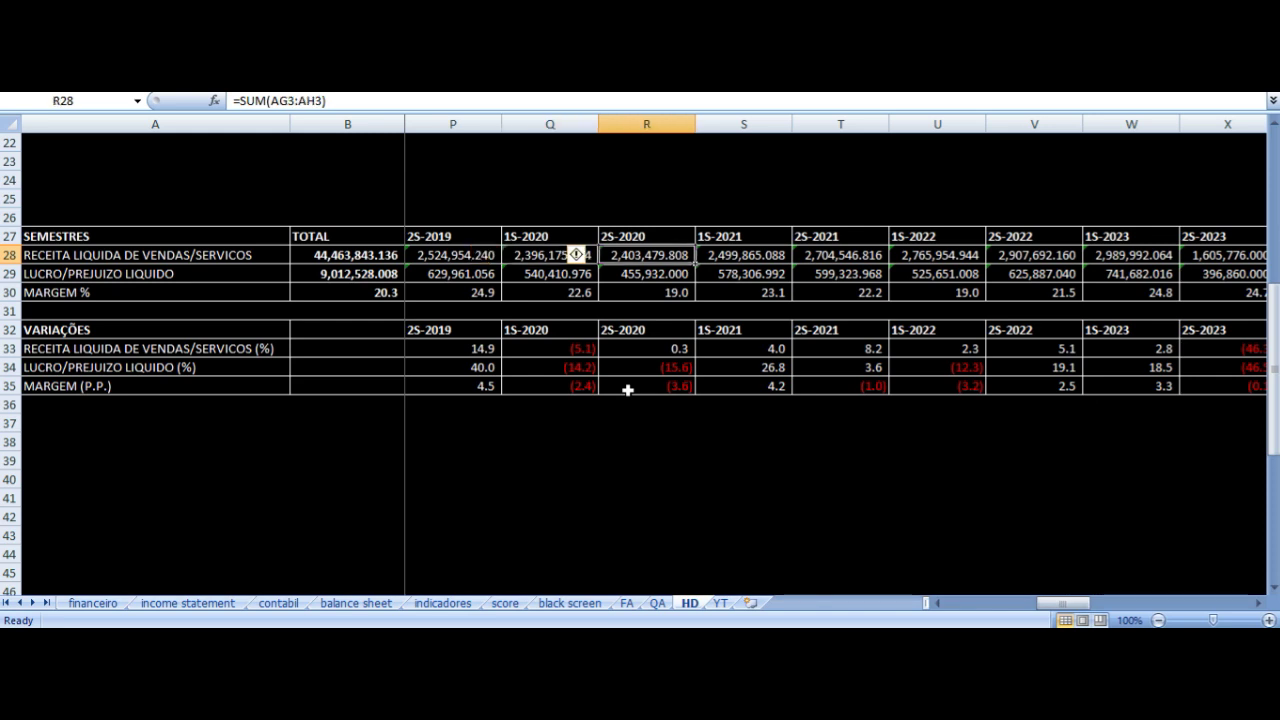
pyautogui.press('Right')
pyautogui.press('Left')
pyautogui.press('Left')
pyautogui.press('Left')
# Follow the LUCRO/PREJUIZO LIQUIDO row from 1S-2020 to 2S-2023 and check the 2S-2023 RECEITA LIQUIDA DE VENDAS/SERVICOS value.
pyautogui.press('Down')
pyautogui.press('Right')
pyautogui.press('Right')
pyautogui.press('Right')
pyautogui.press('Right')
pyautogui.press('Right')
pyautogui.press('Right')
pyautogui.press('Right')
pyautogui.press('Up')
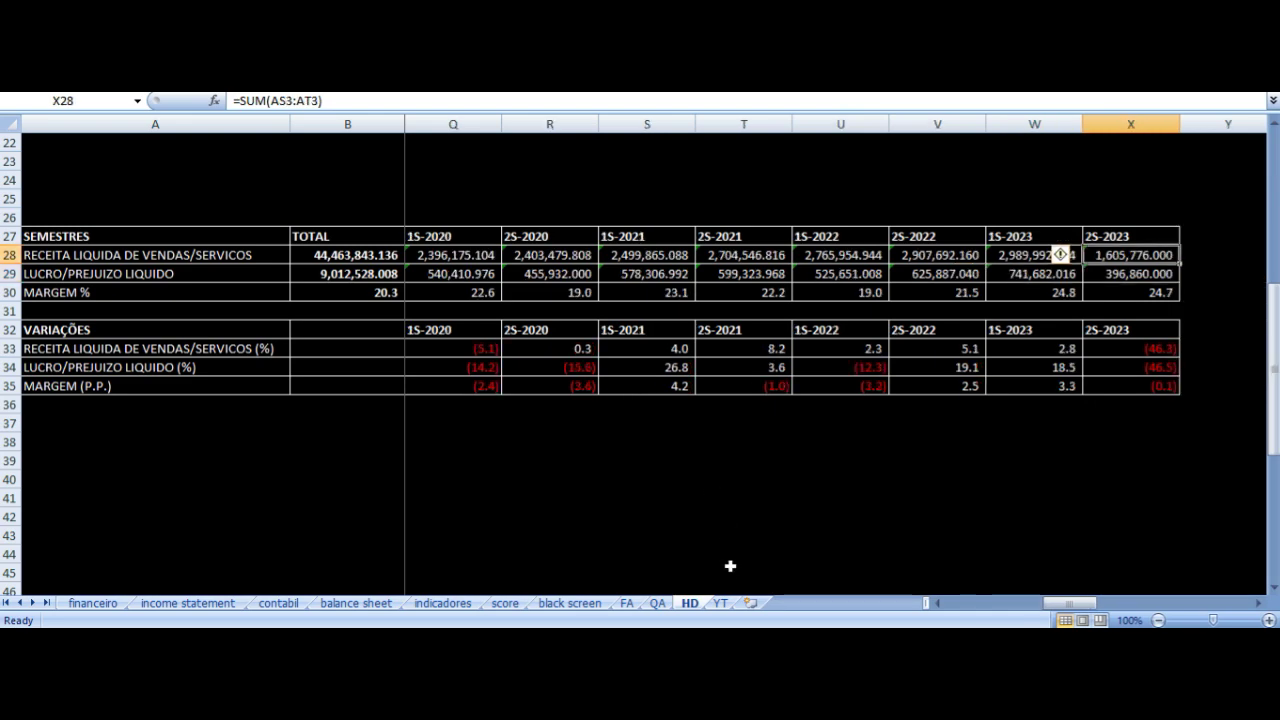
# Switch to the YT sheet and go back up to the 9M22 versus 9M23 margin and results summary tables.
pyautogui.click(716, 605)
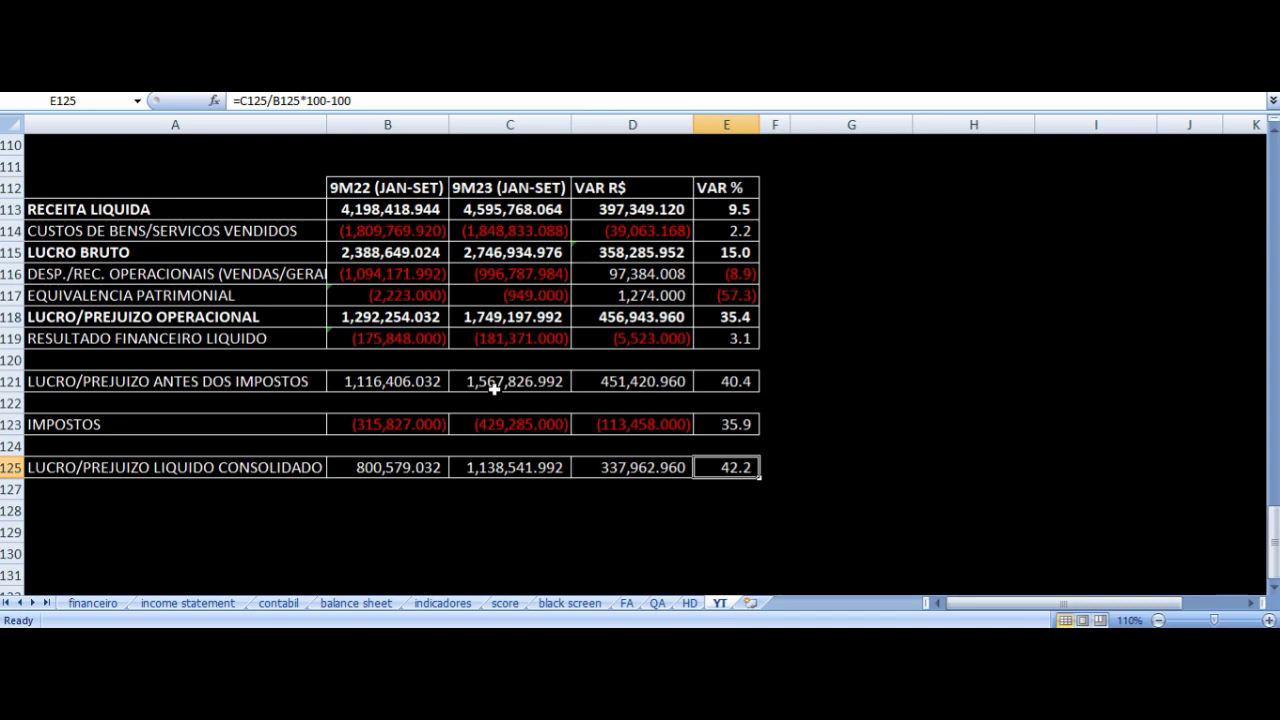
pyautogui.scroll(12, 512, 382)
pyautogui.scroll(20, 512, 382)
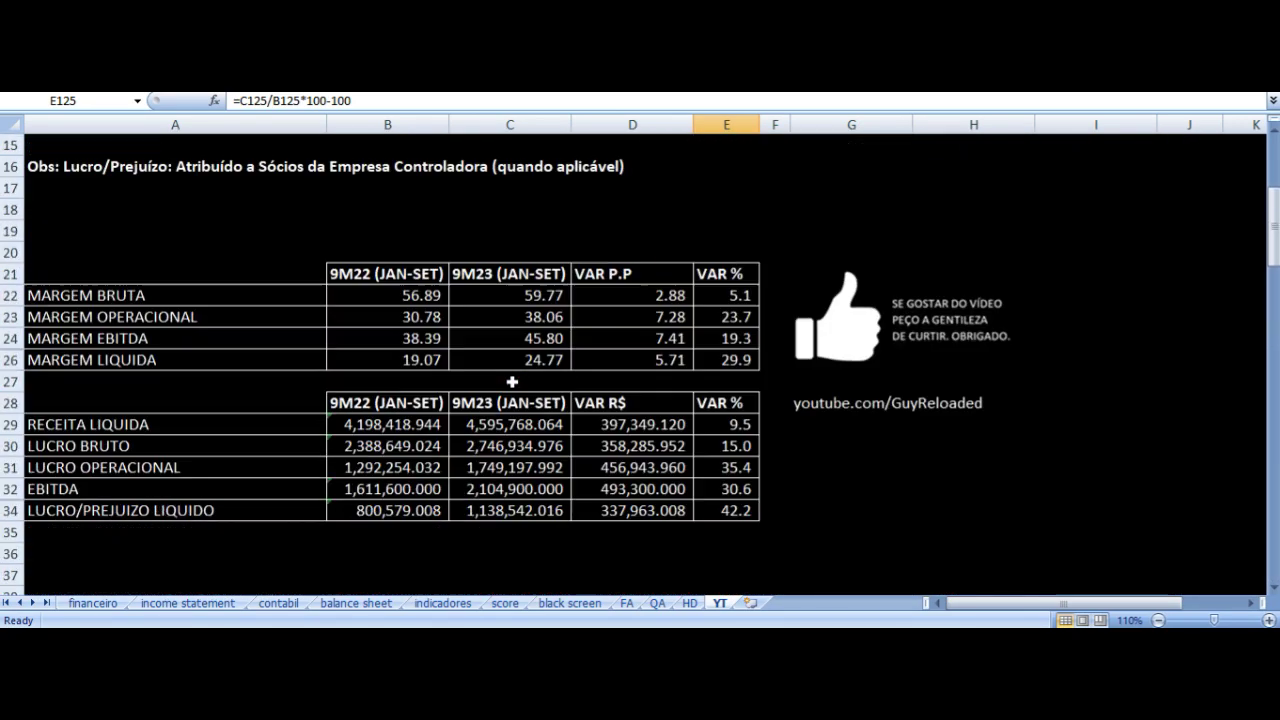